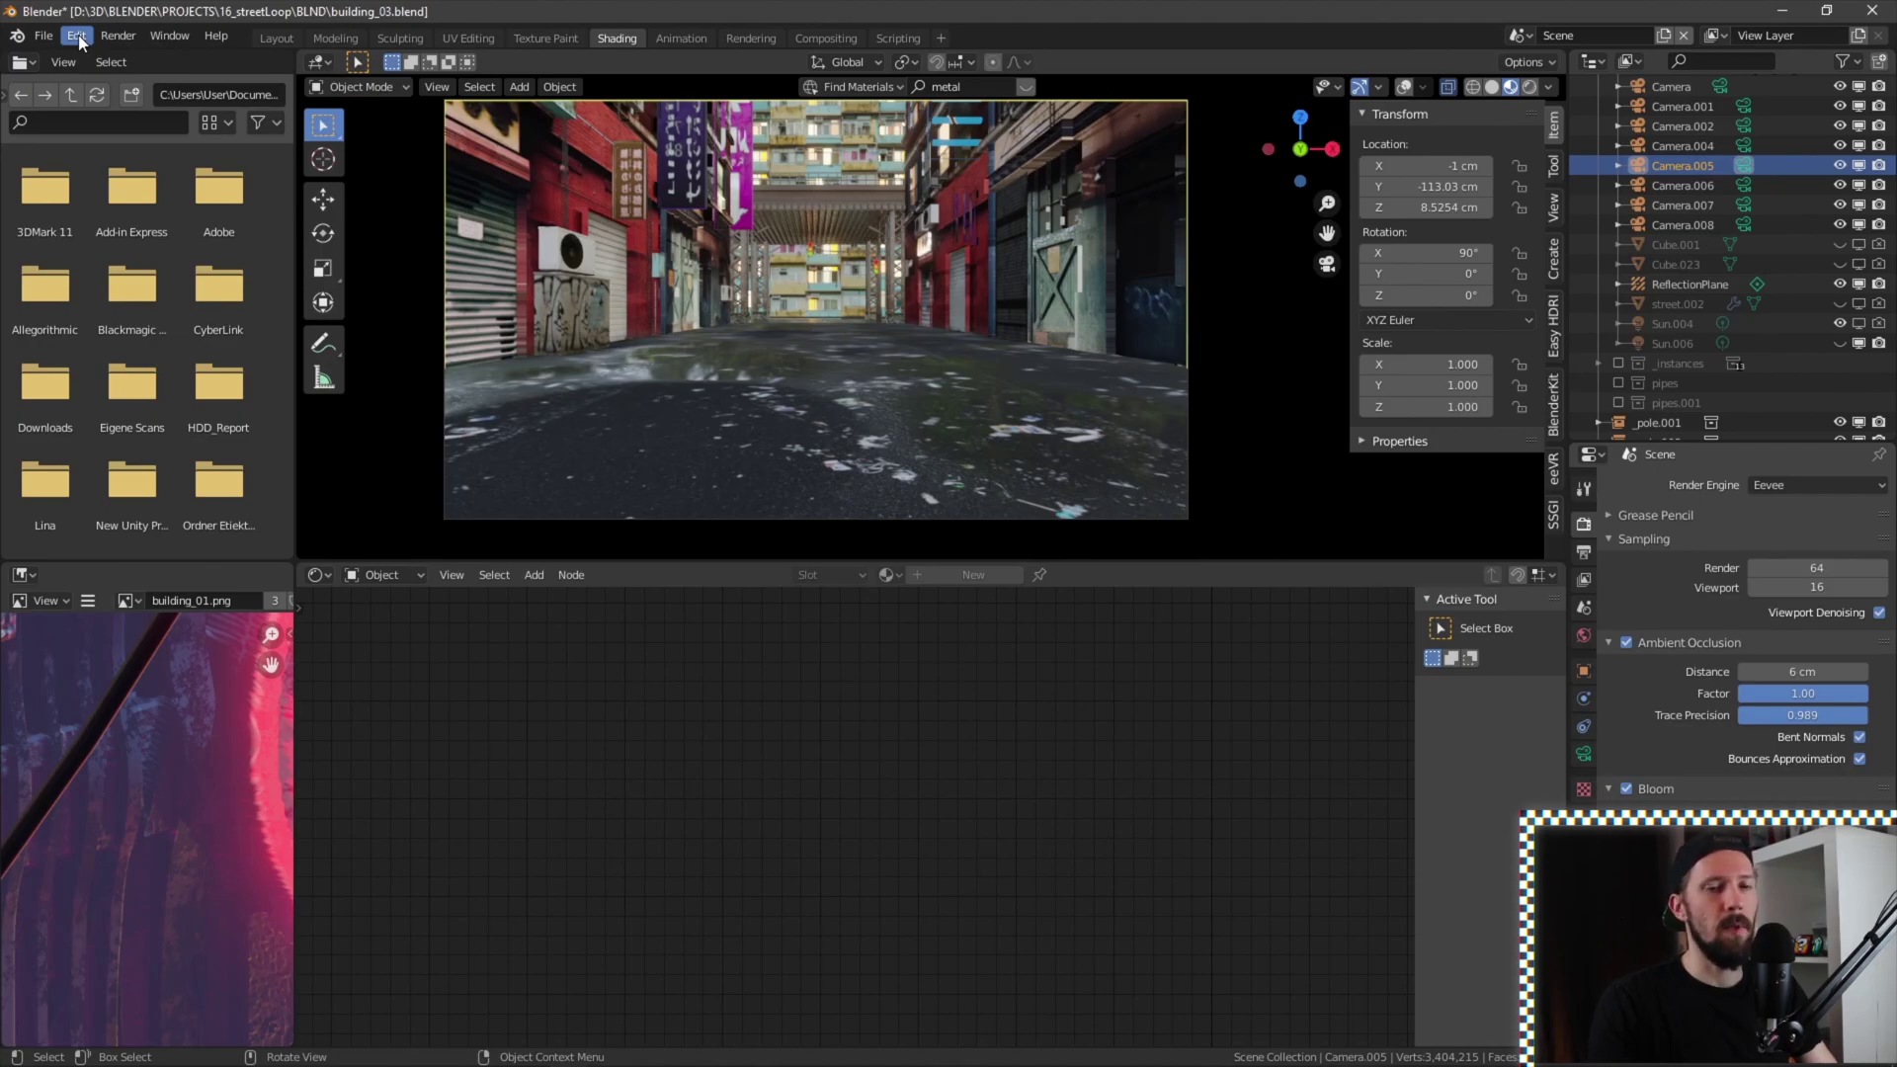
Check the details of the Adobe After Effects (.jsx) export add-on in the preferences
click(80, 42)
click(103, 292)
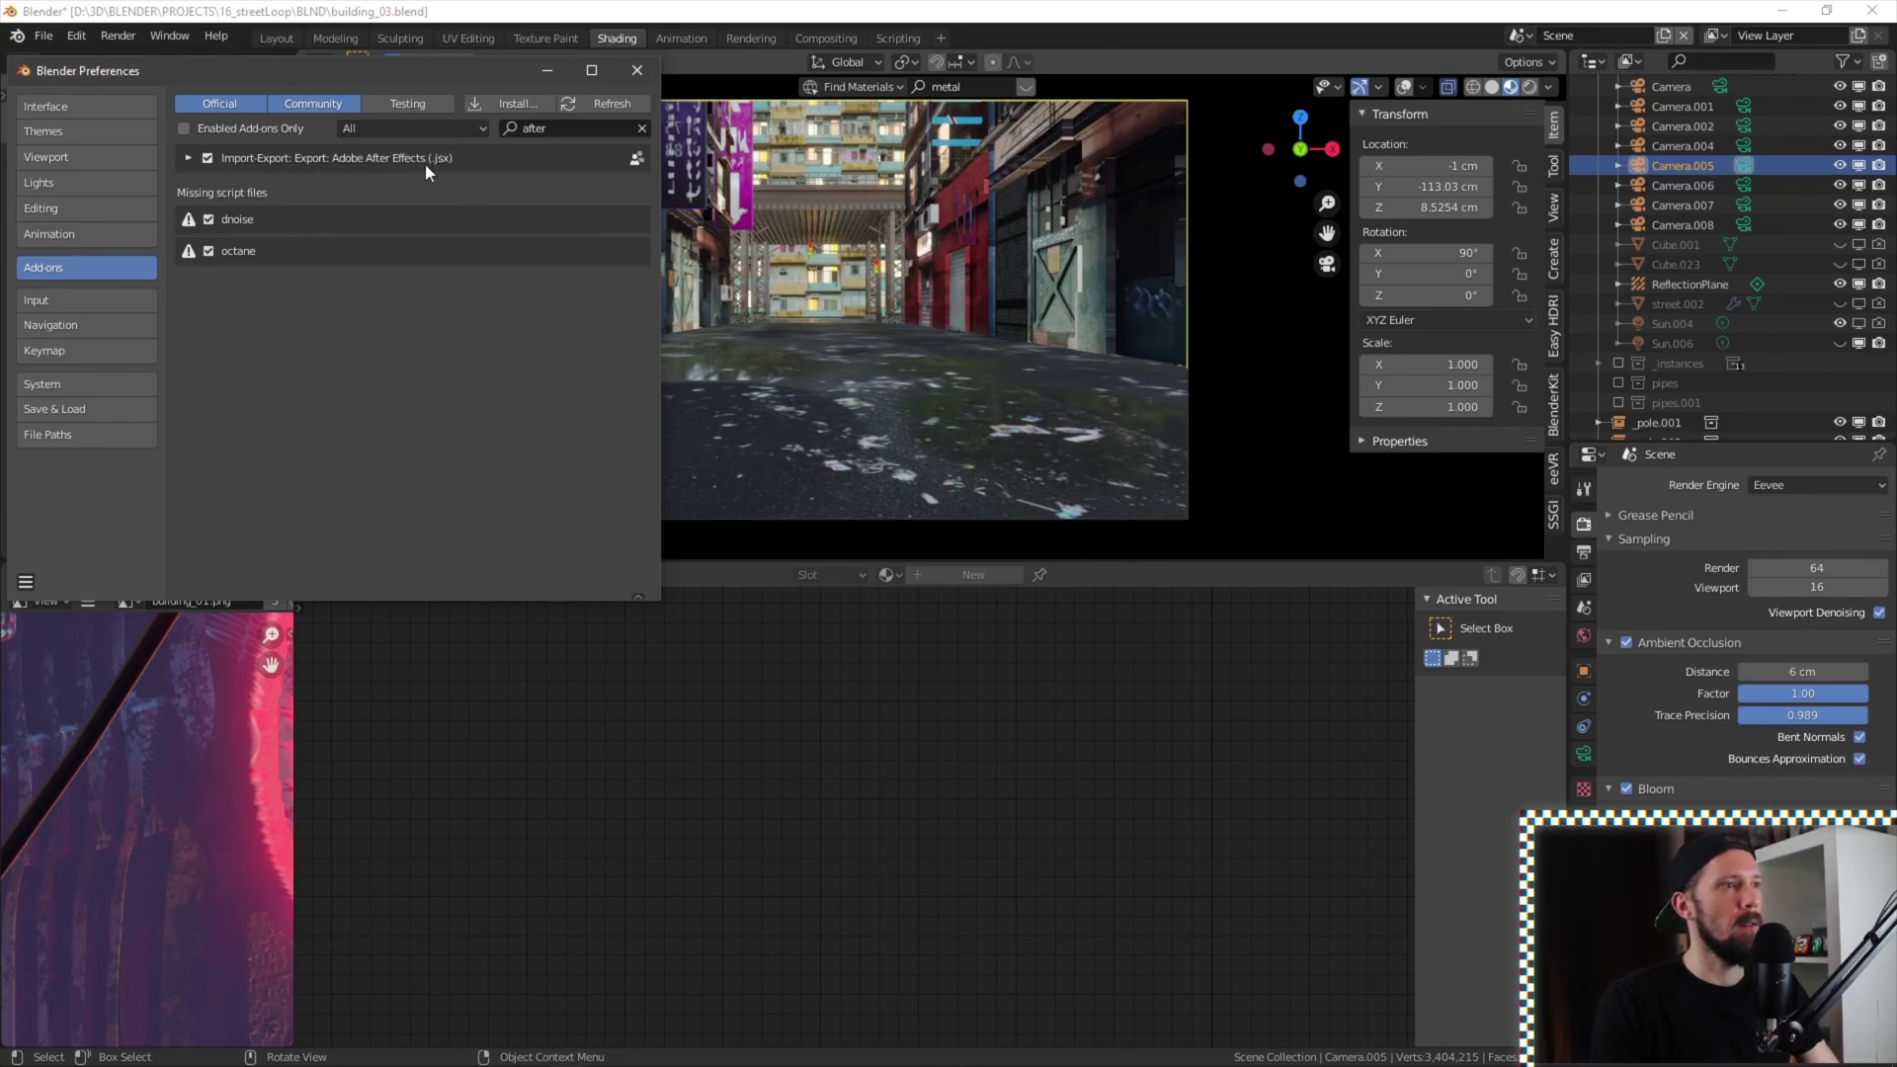
click(189, 158)
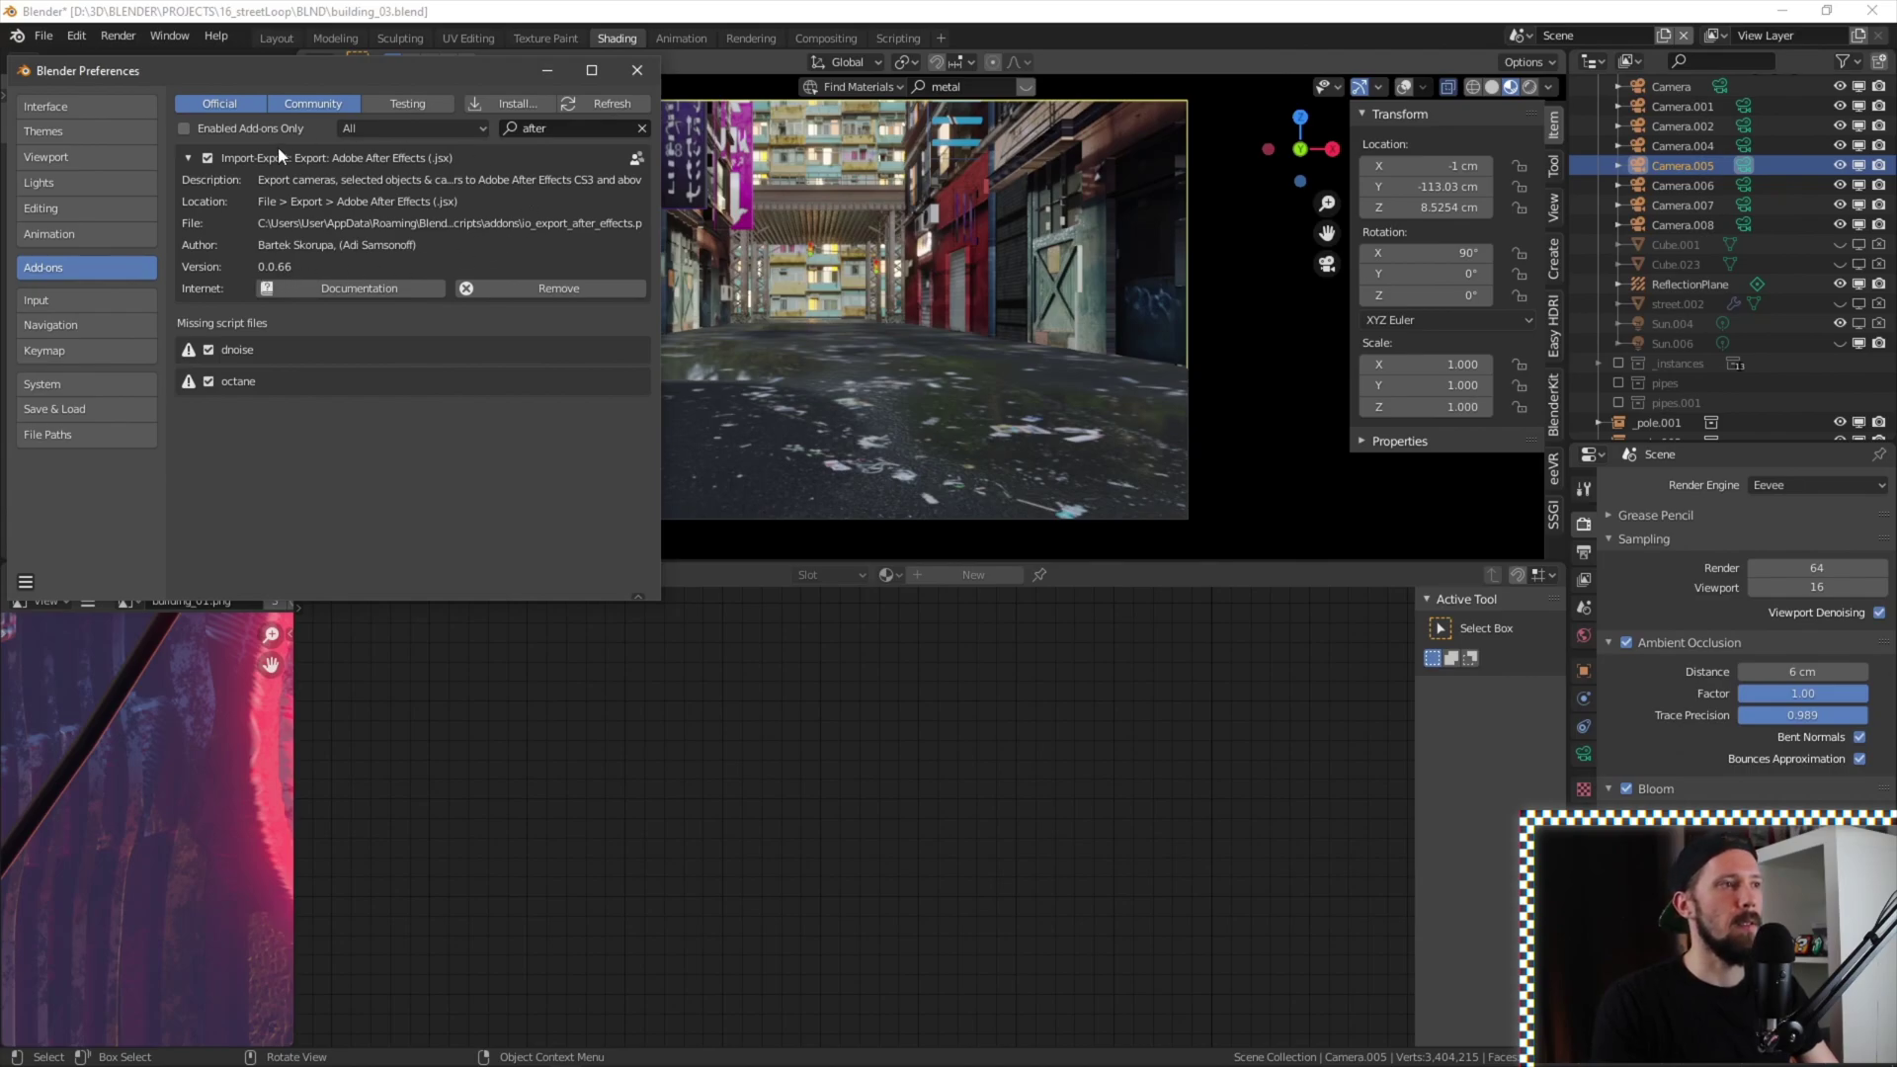
click(636, 70)
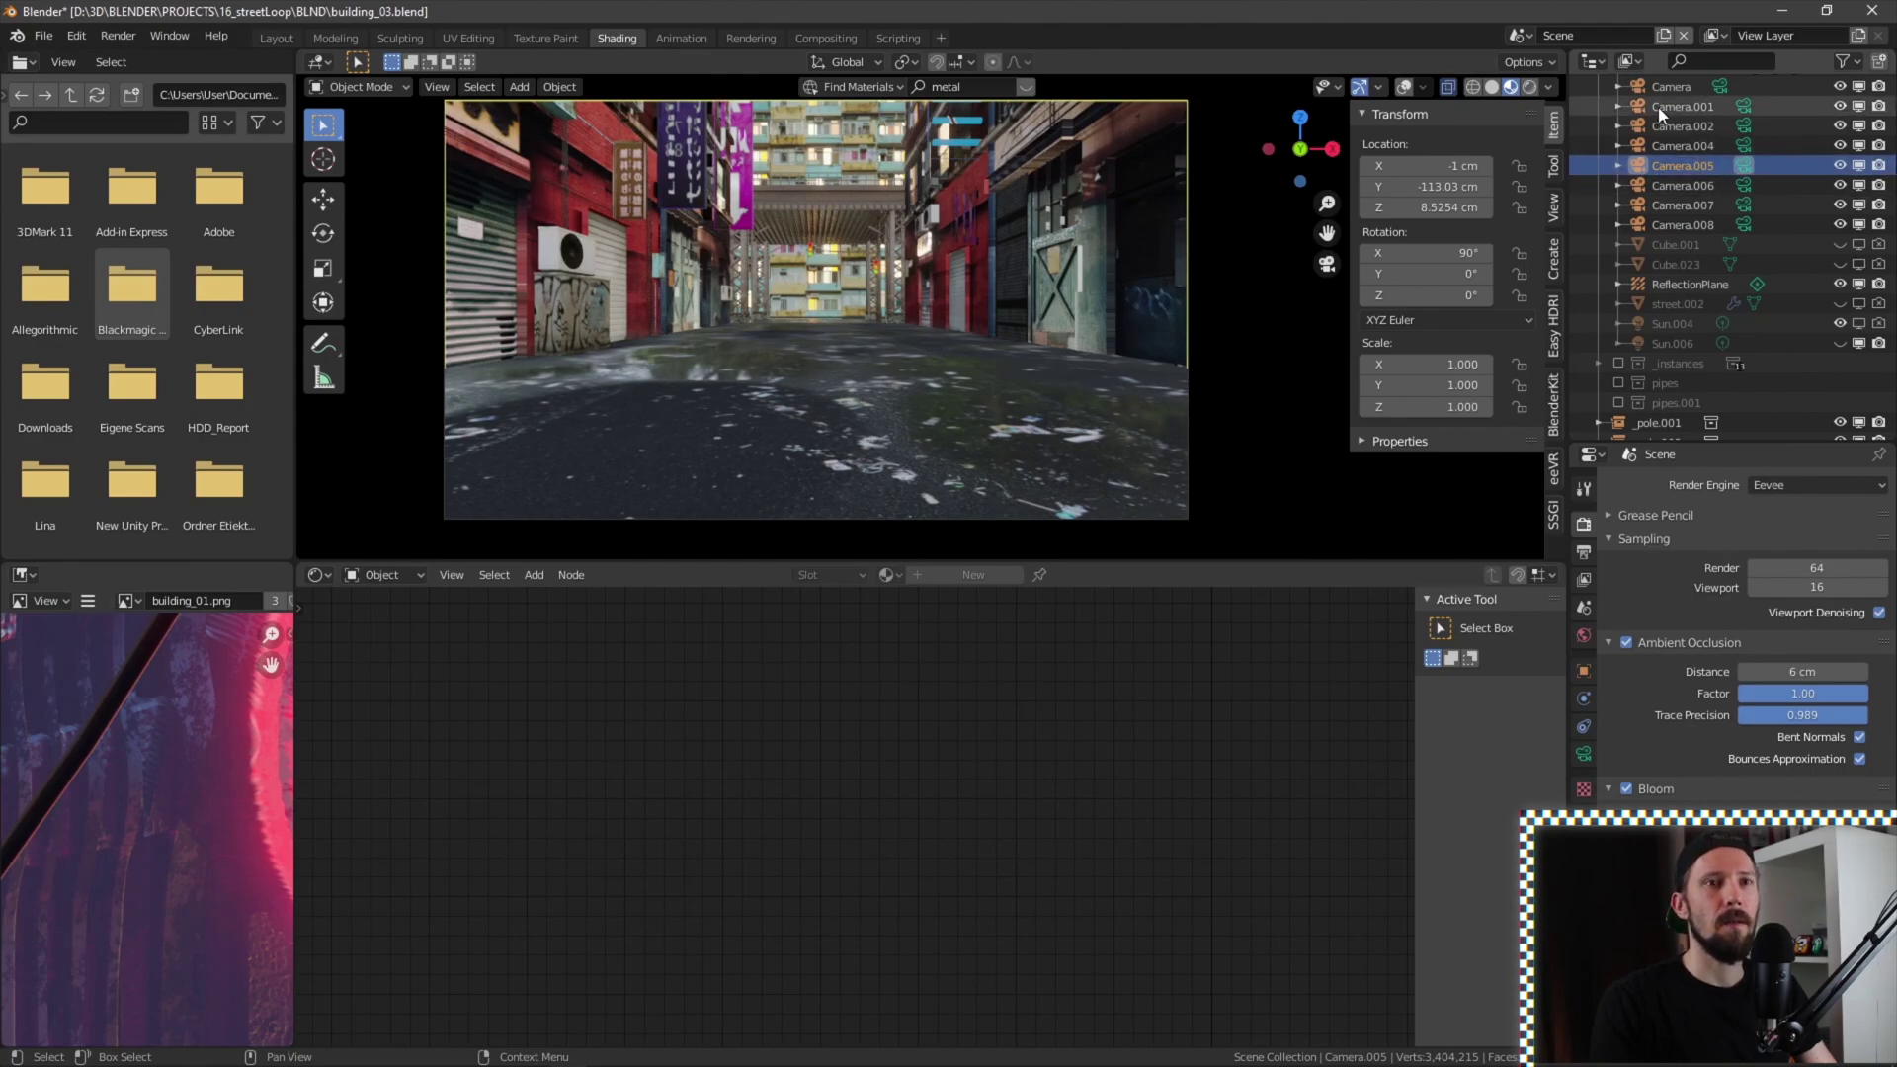
Export the animated Camera.005 to an Adobe After Effects (.jsx) file, choosing the Desktop as the location
click(47, 35)
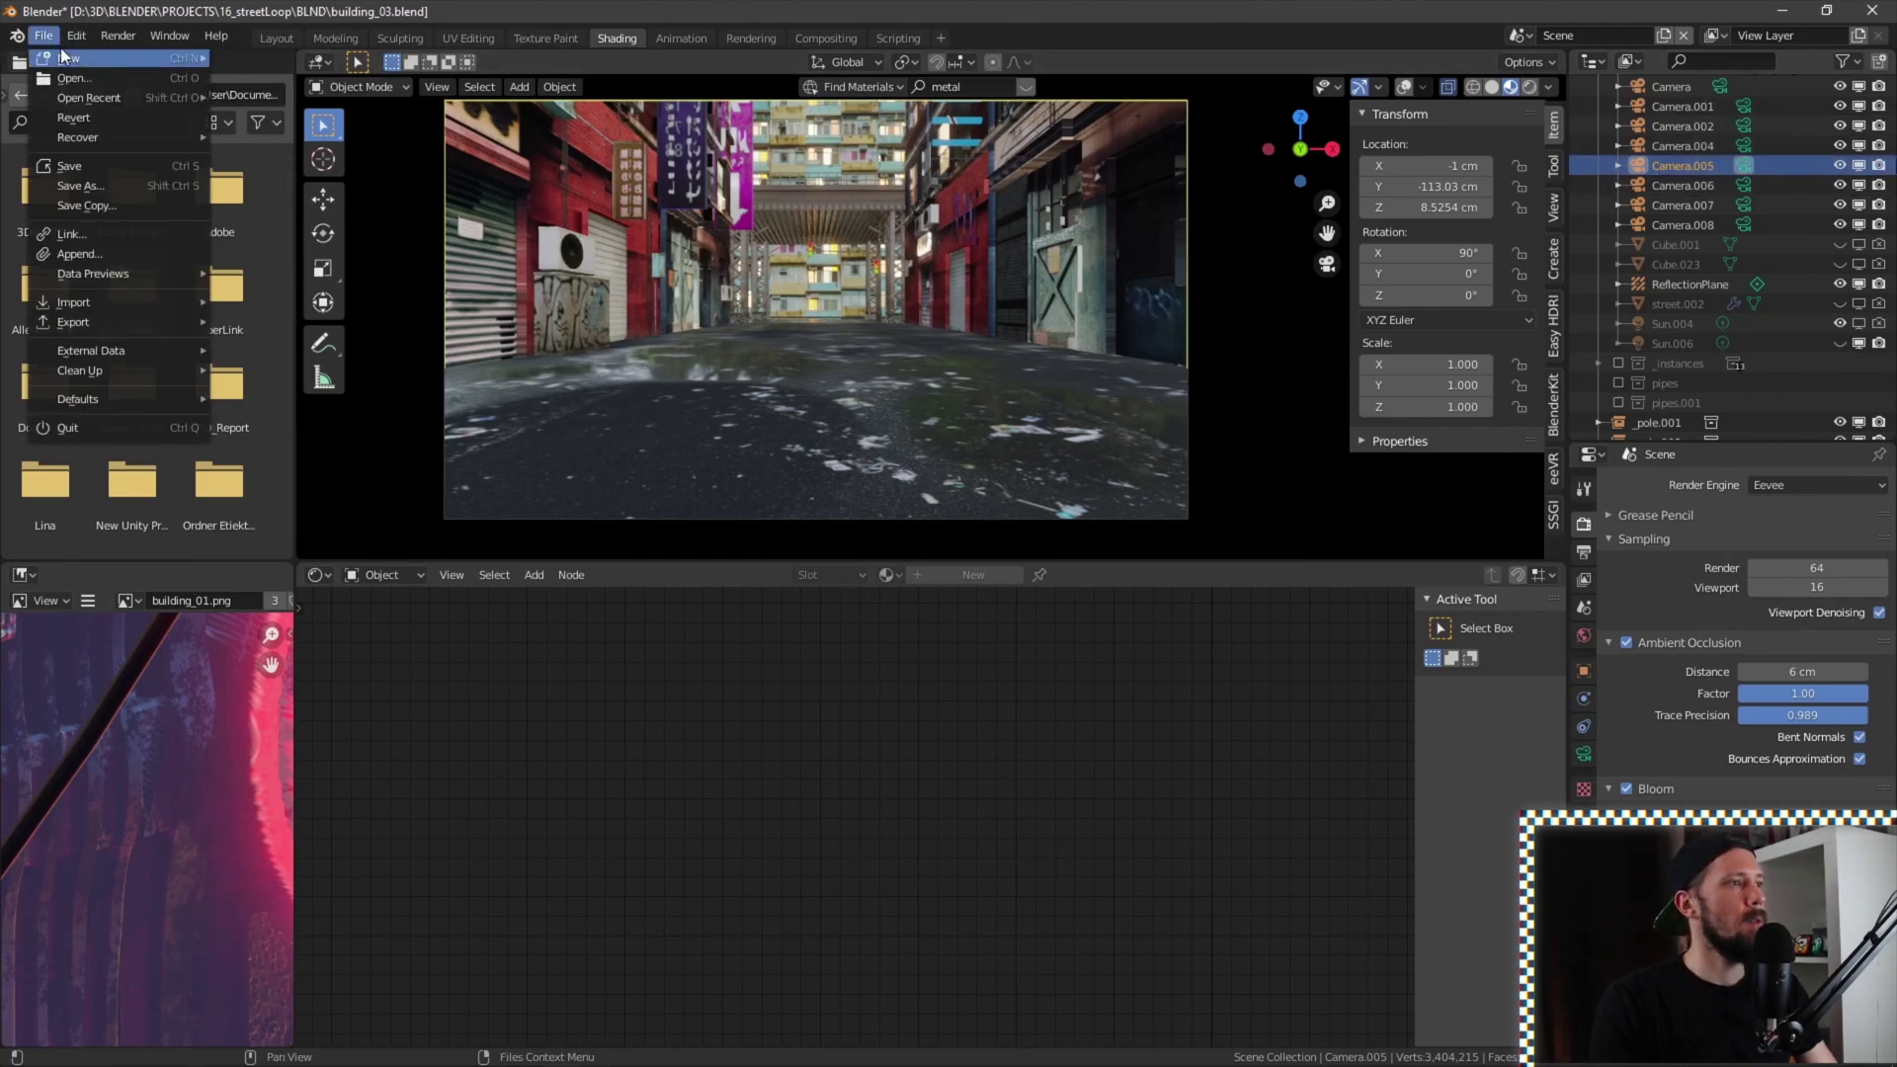
mouse_move(125, 323)
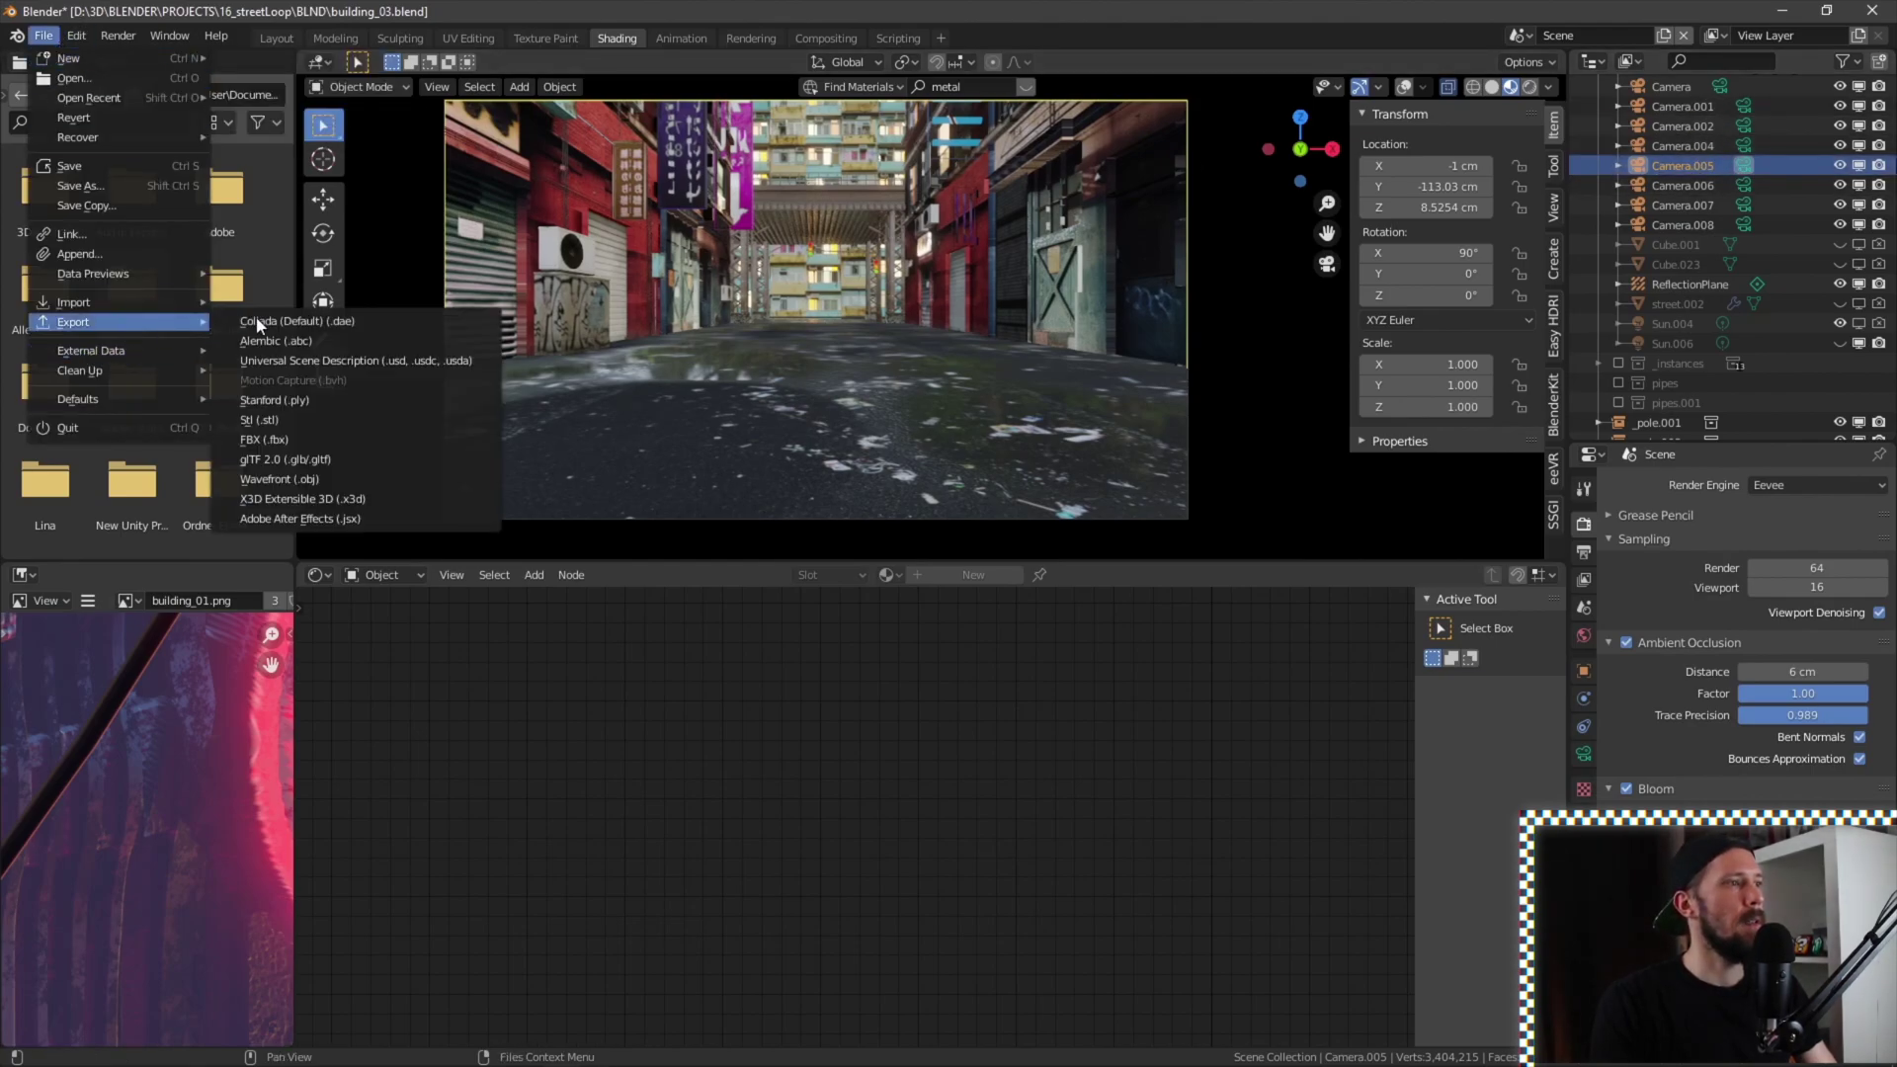
click(381, 519)
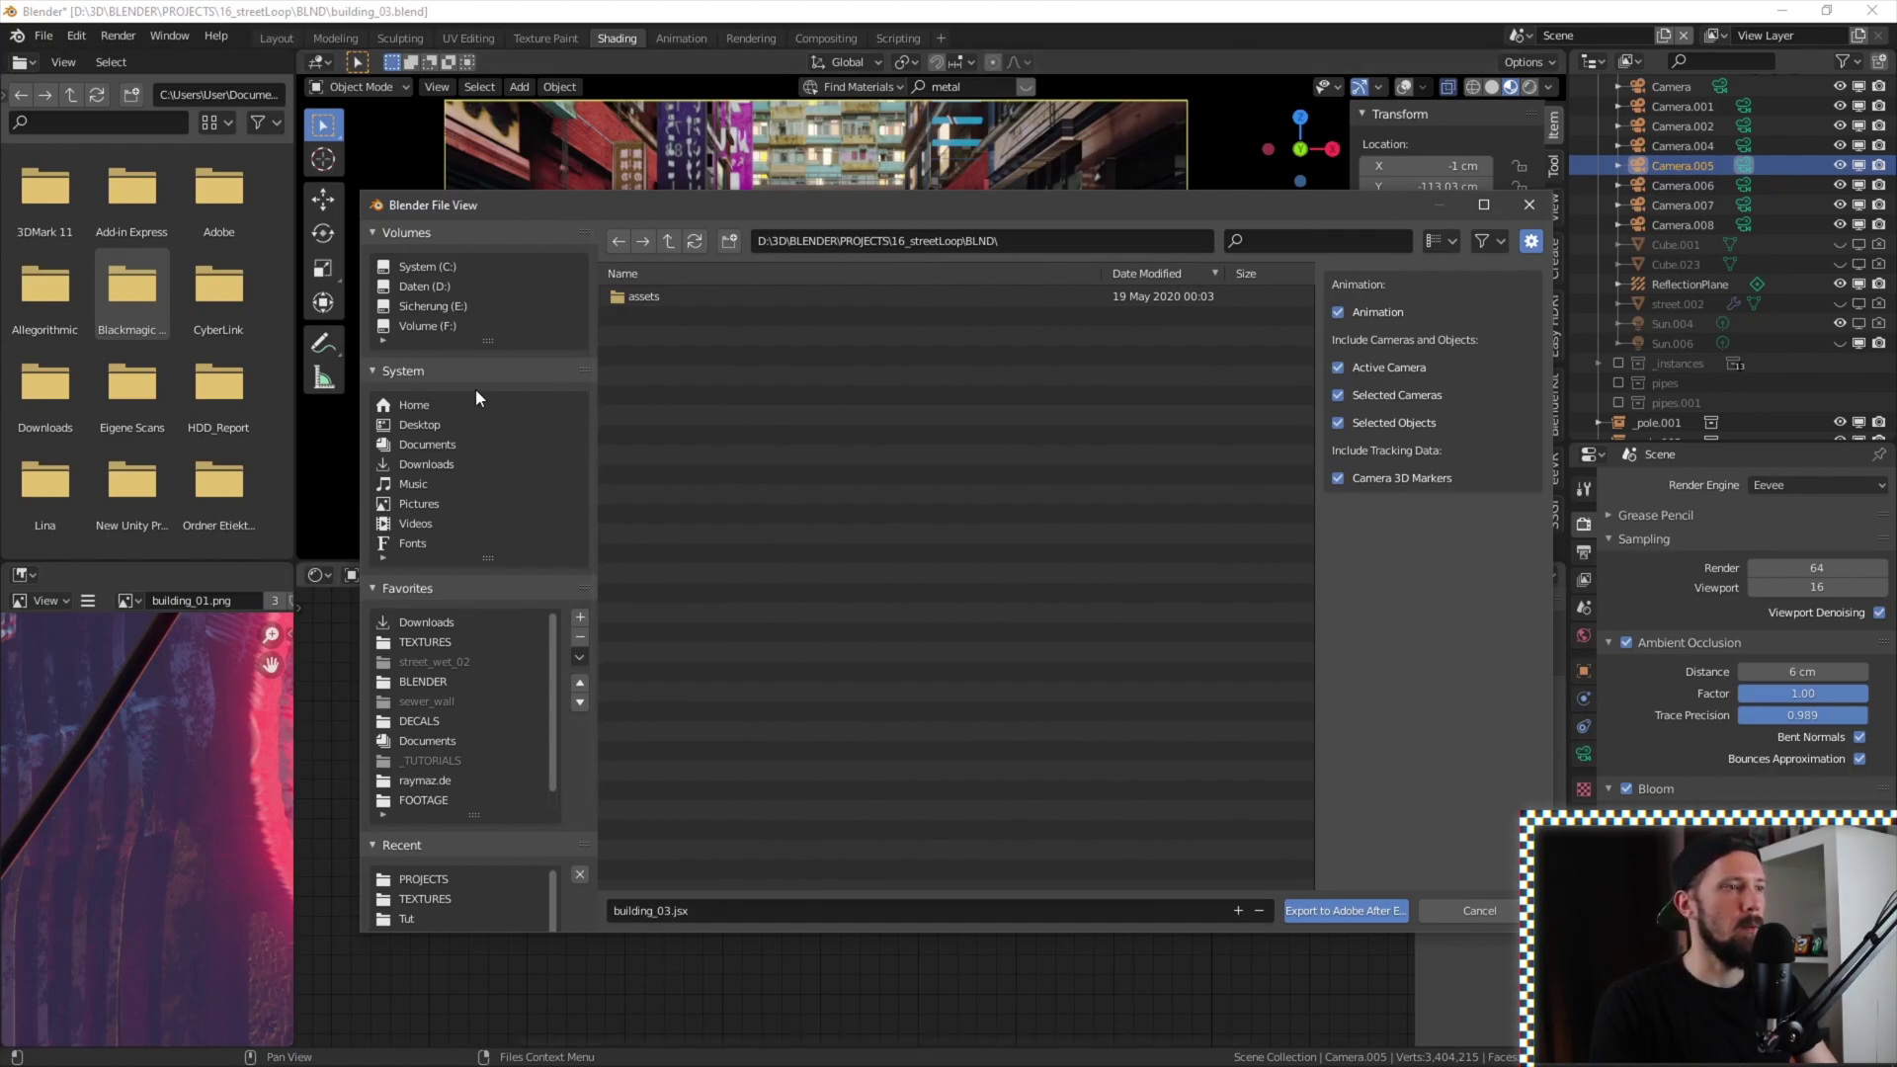
click(443, 424)
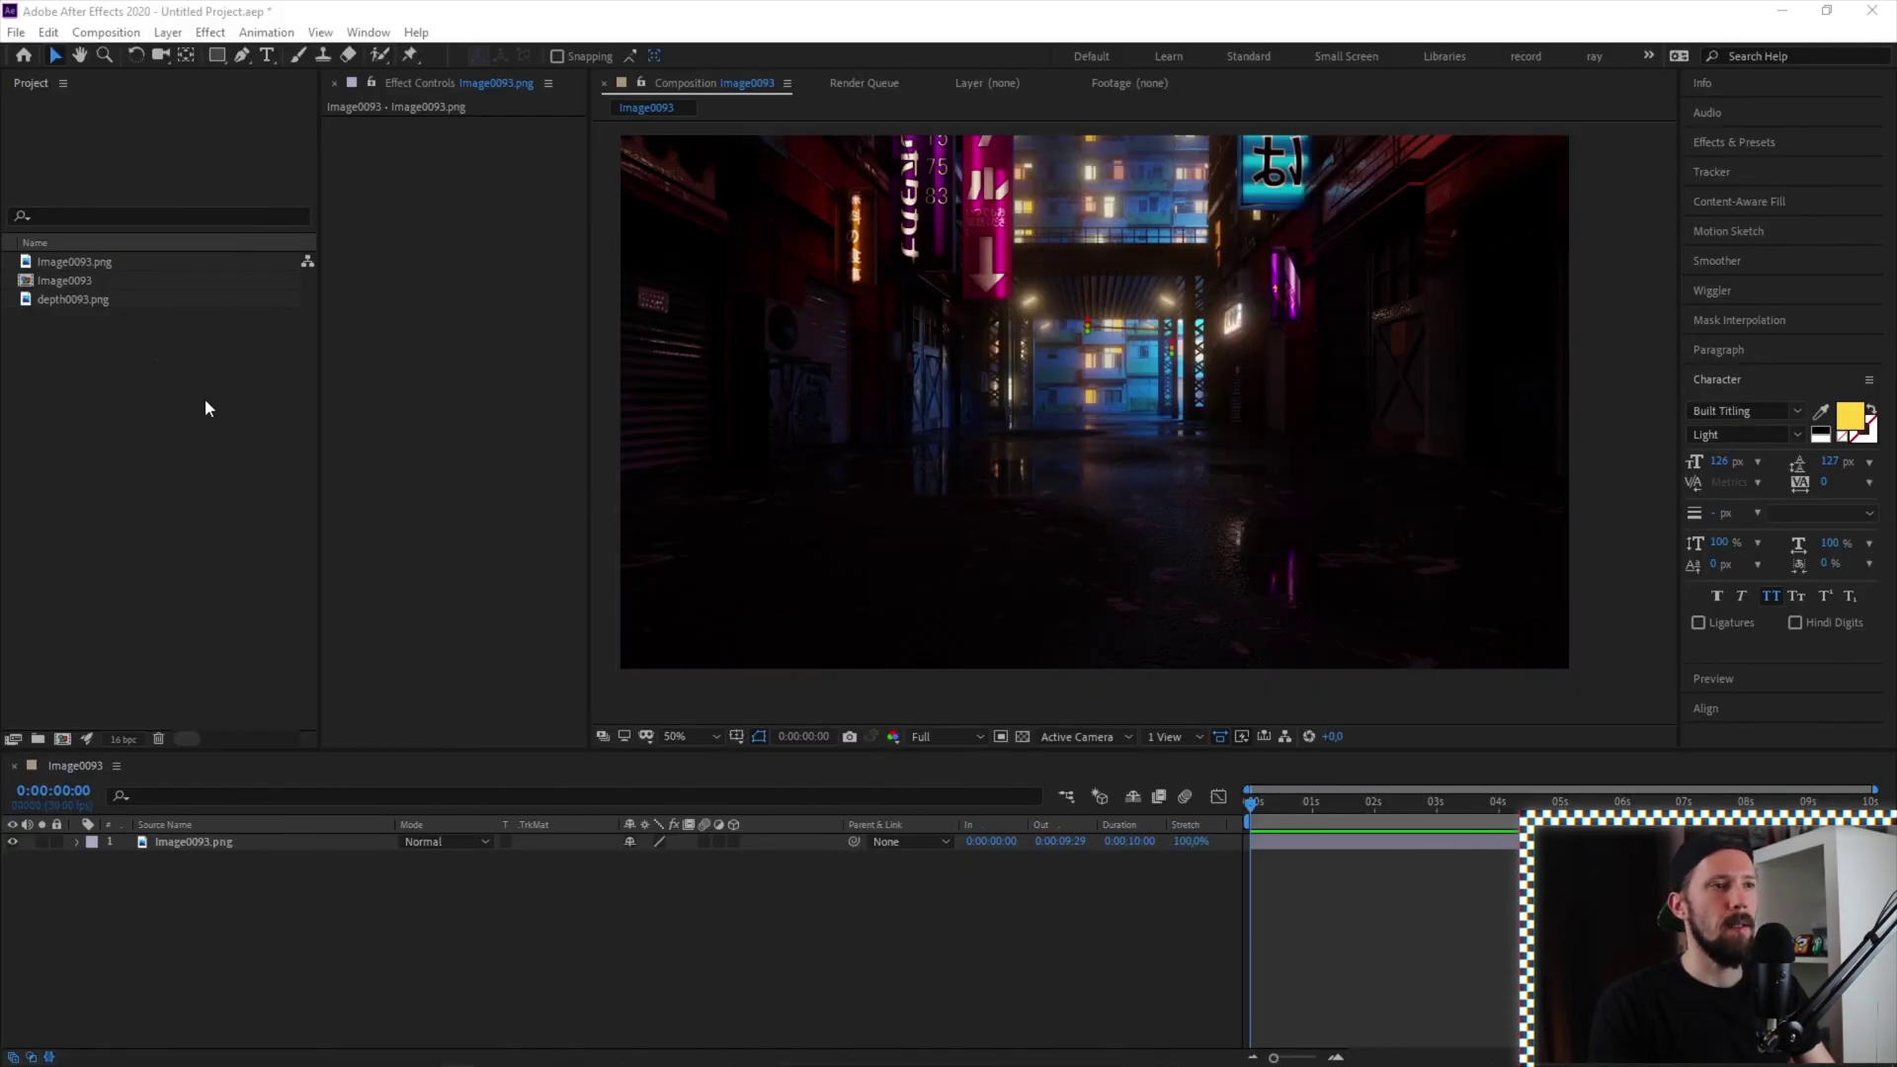
In After Effects, run the script file camera_05.jsx and name the new composition Camera_05
click(176, 441)
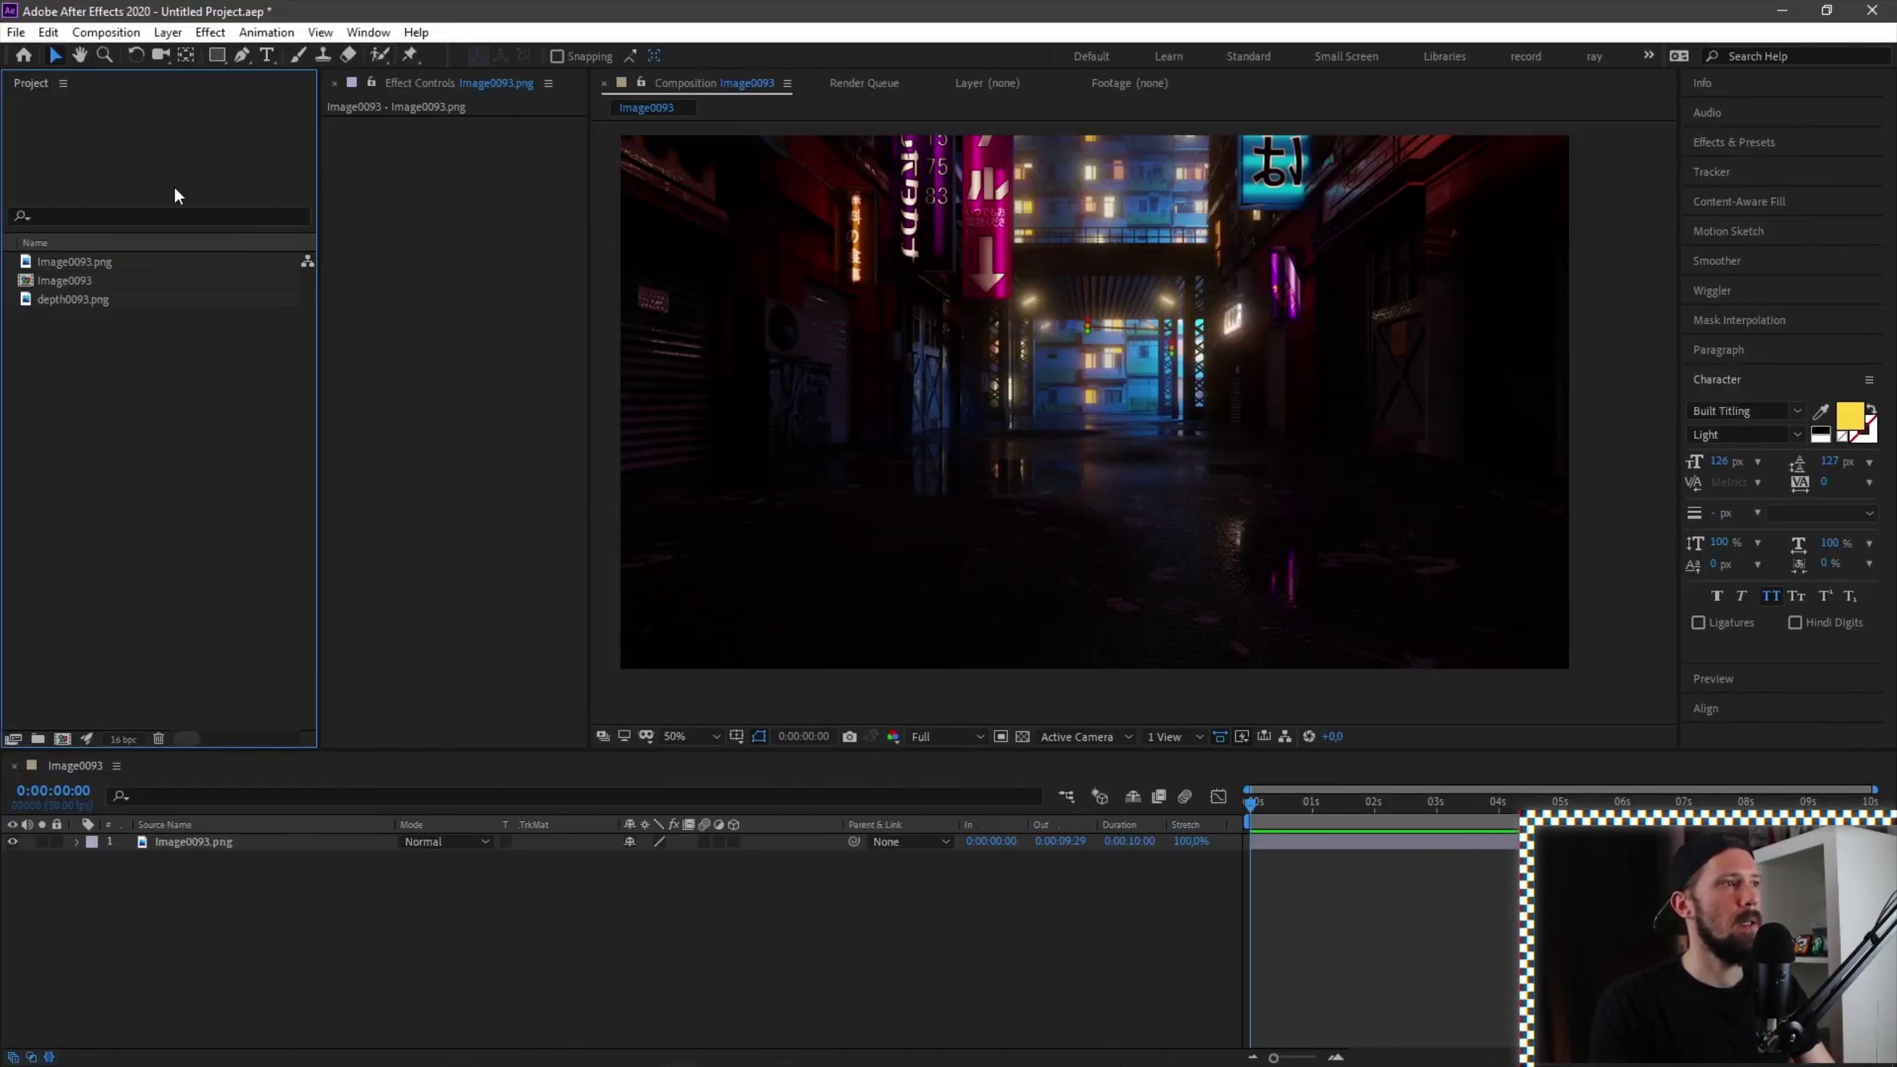
click(15, 34)
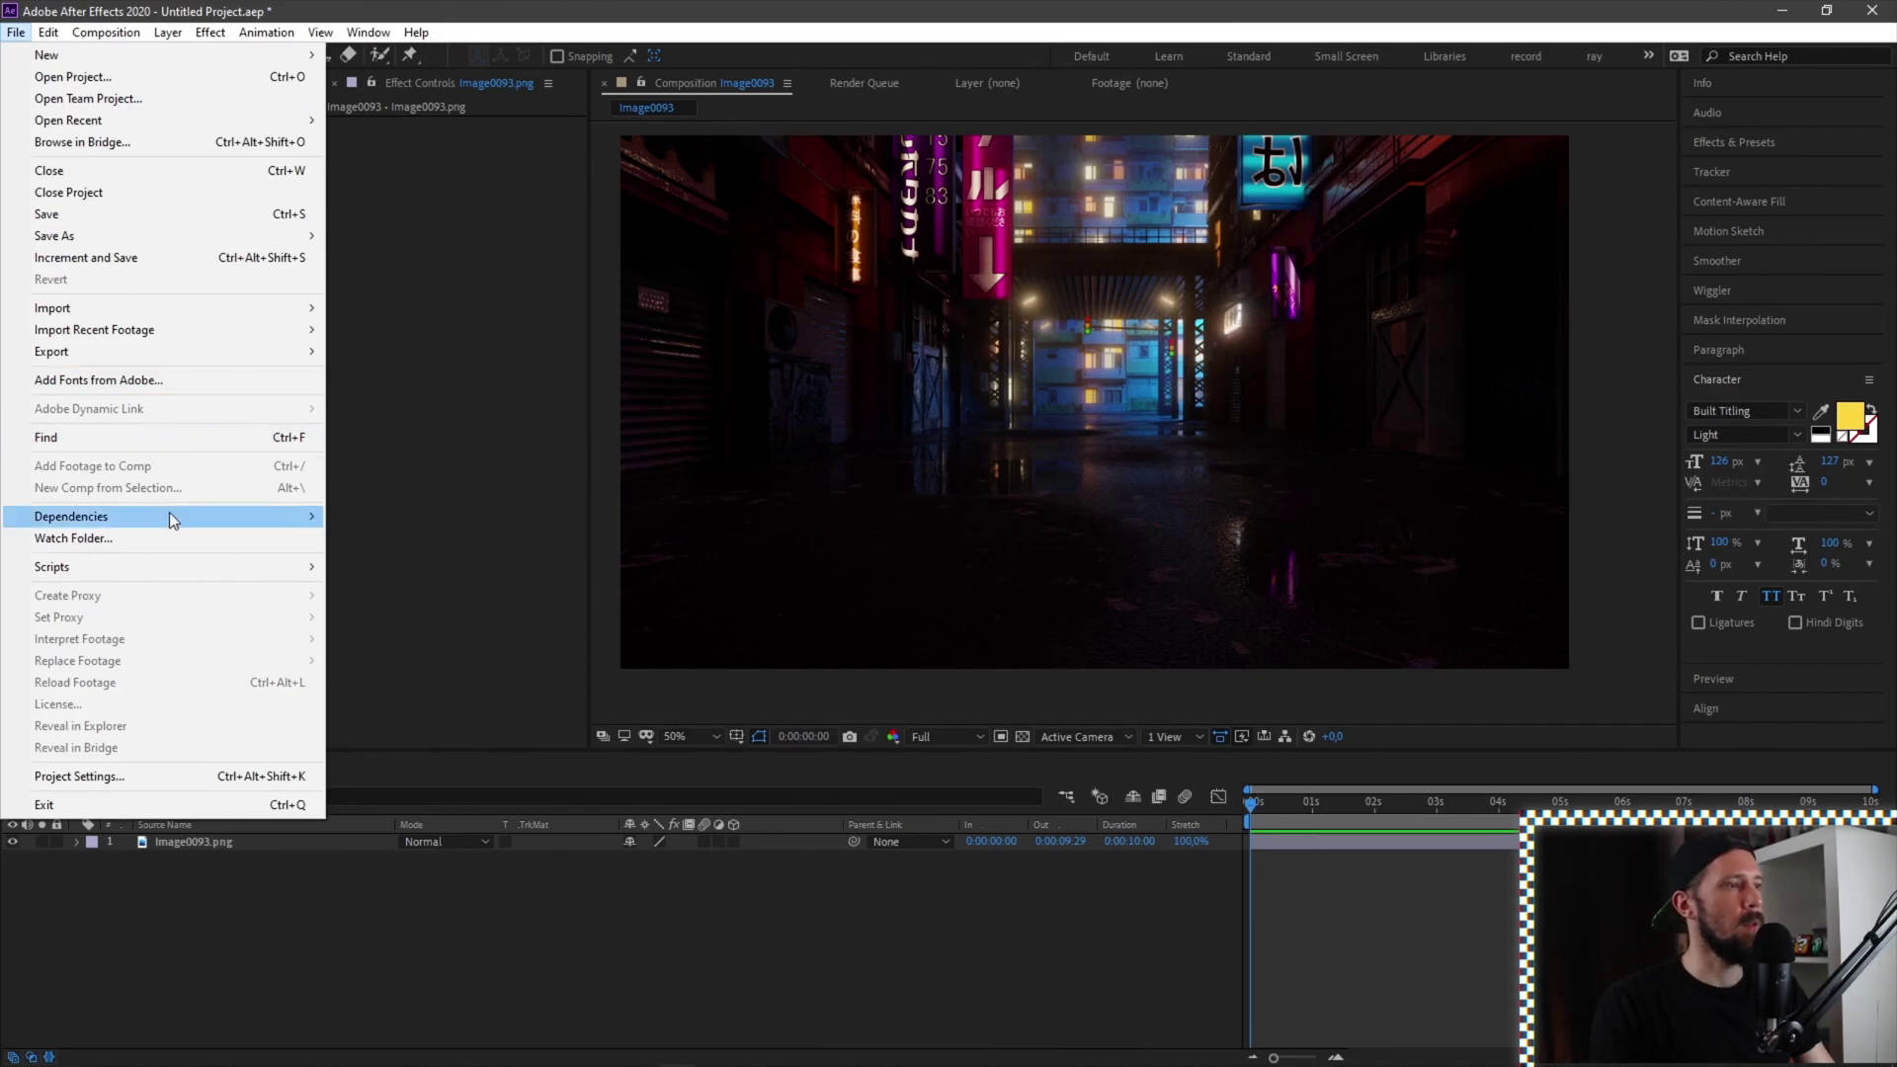
mouse_move(162, 569)
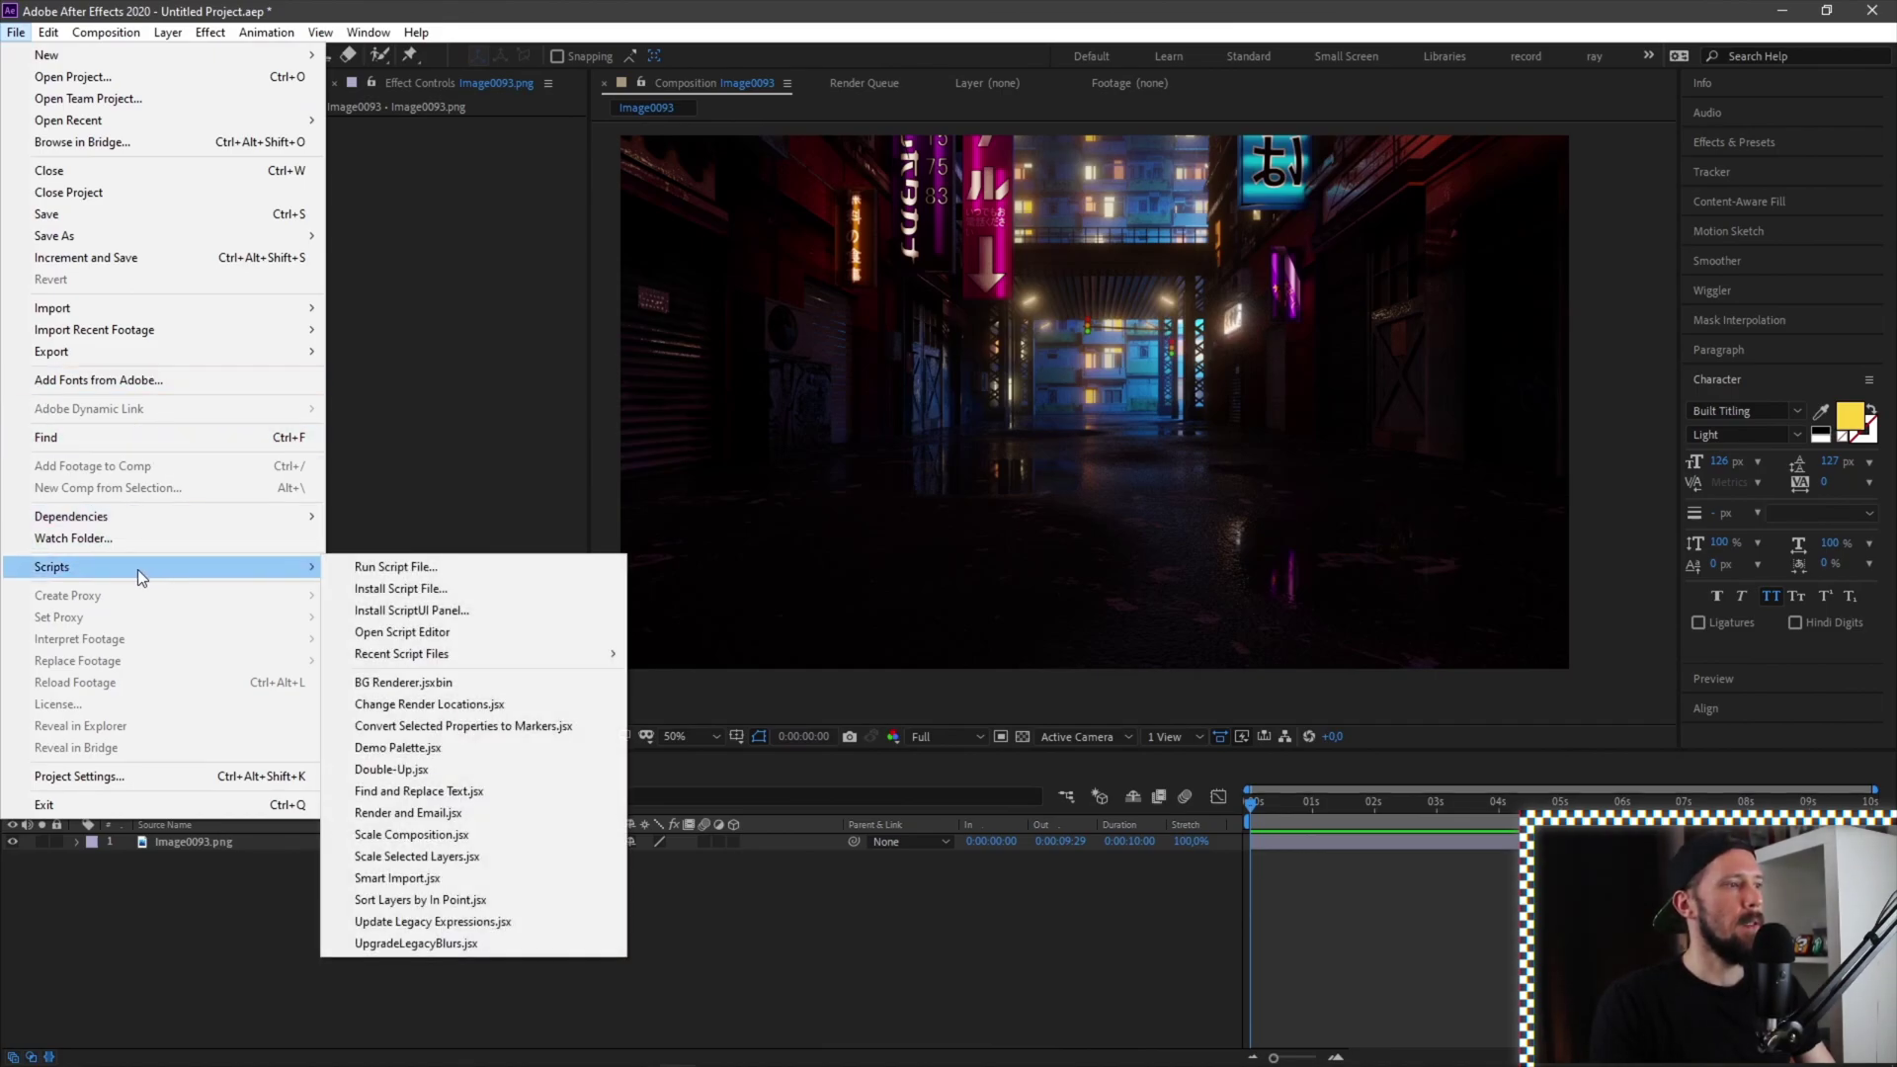
click(420, 567)
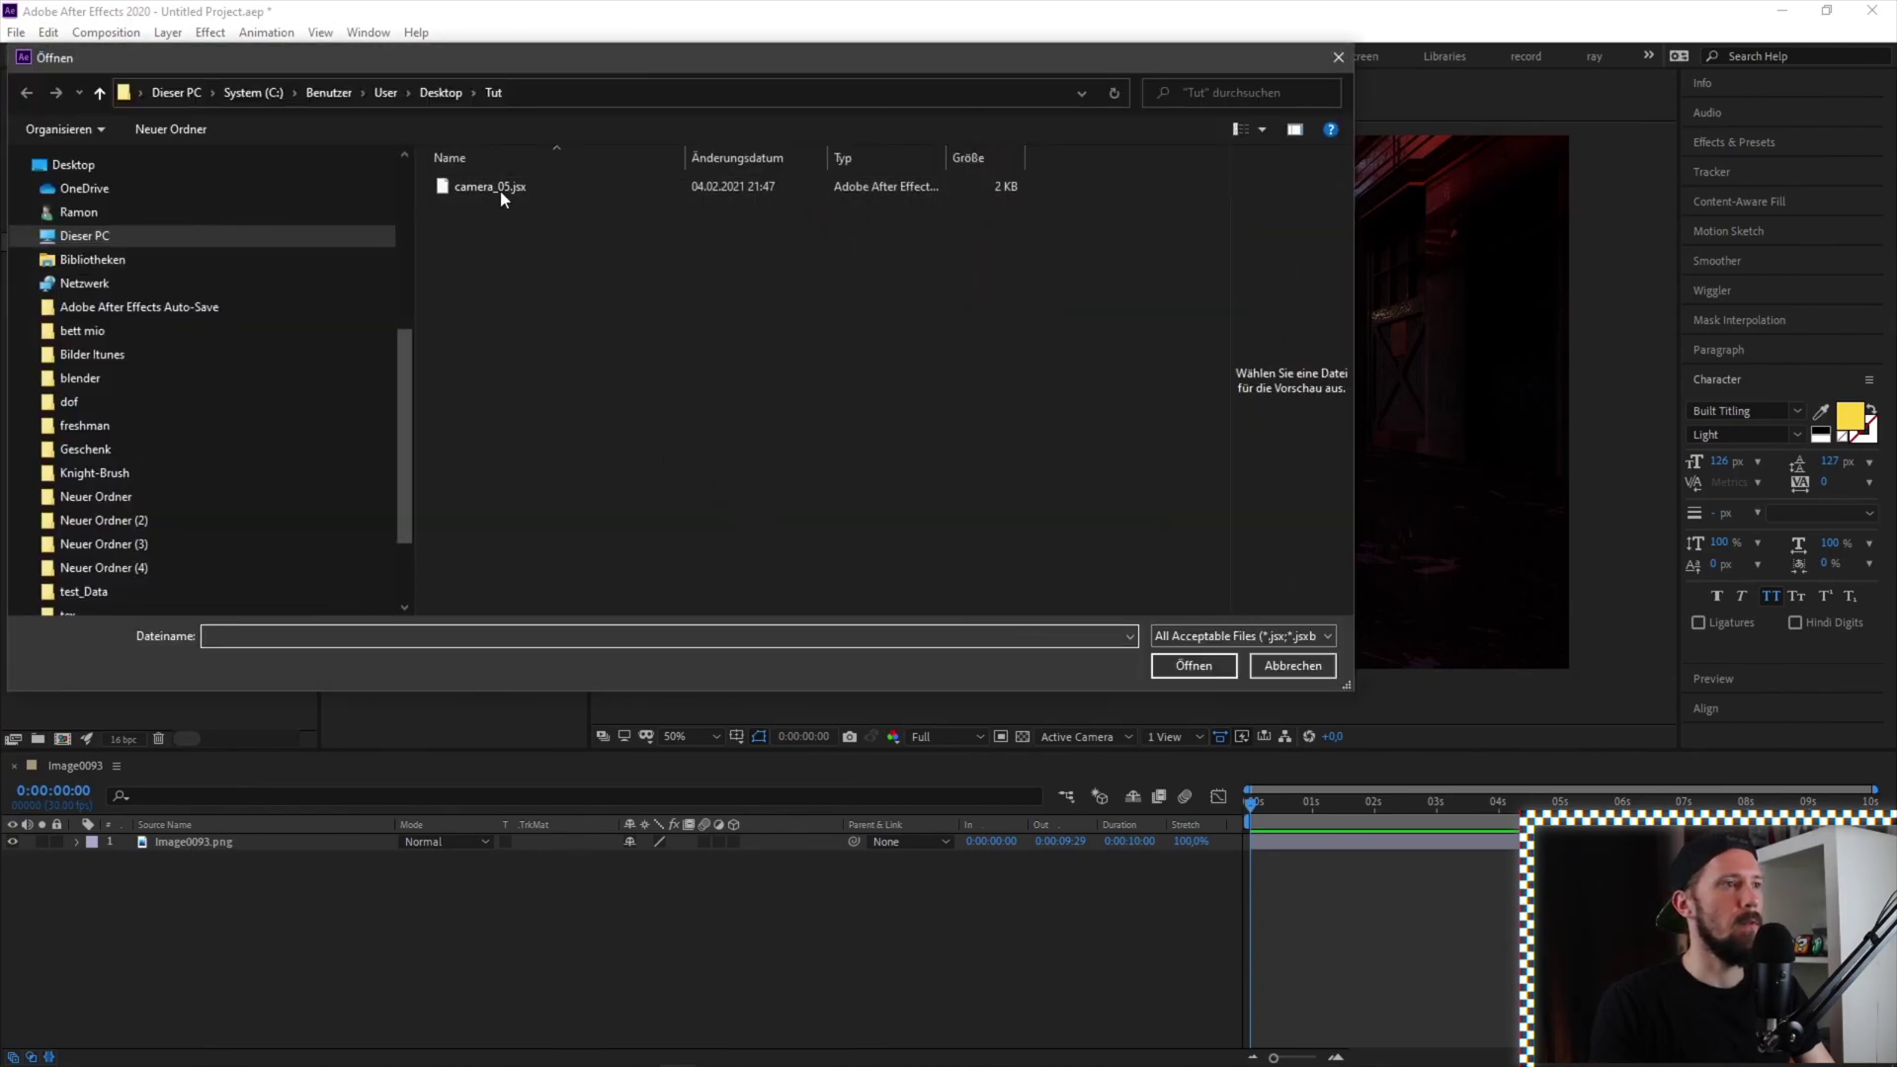
double_click(492, 188)
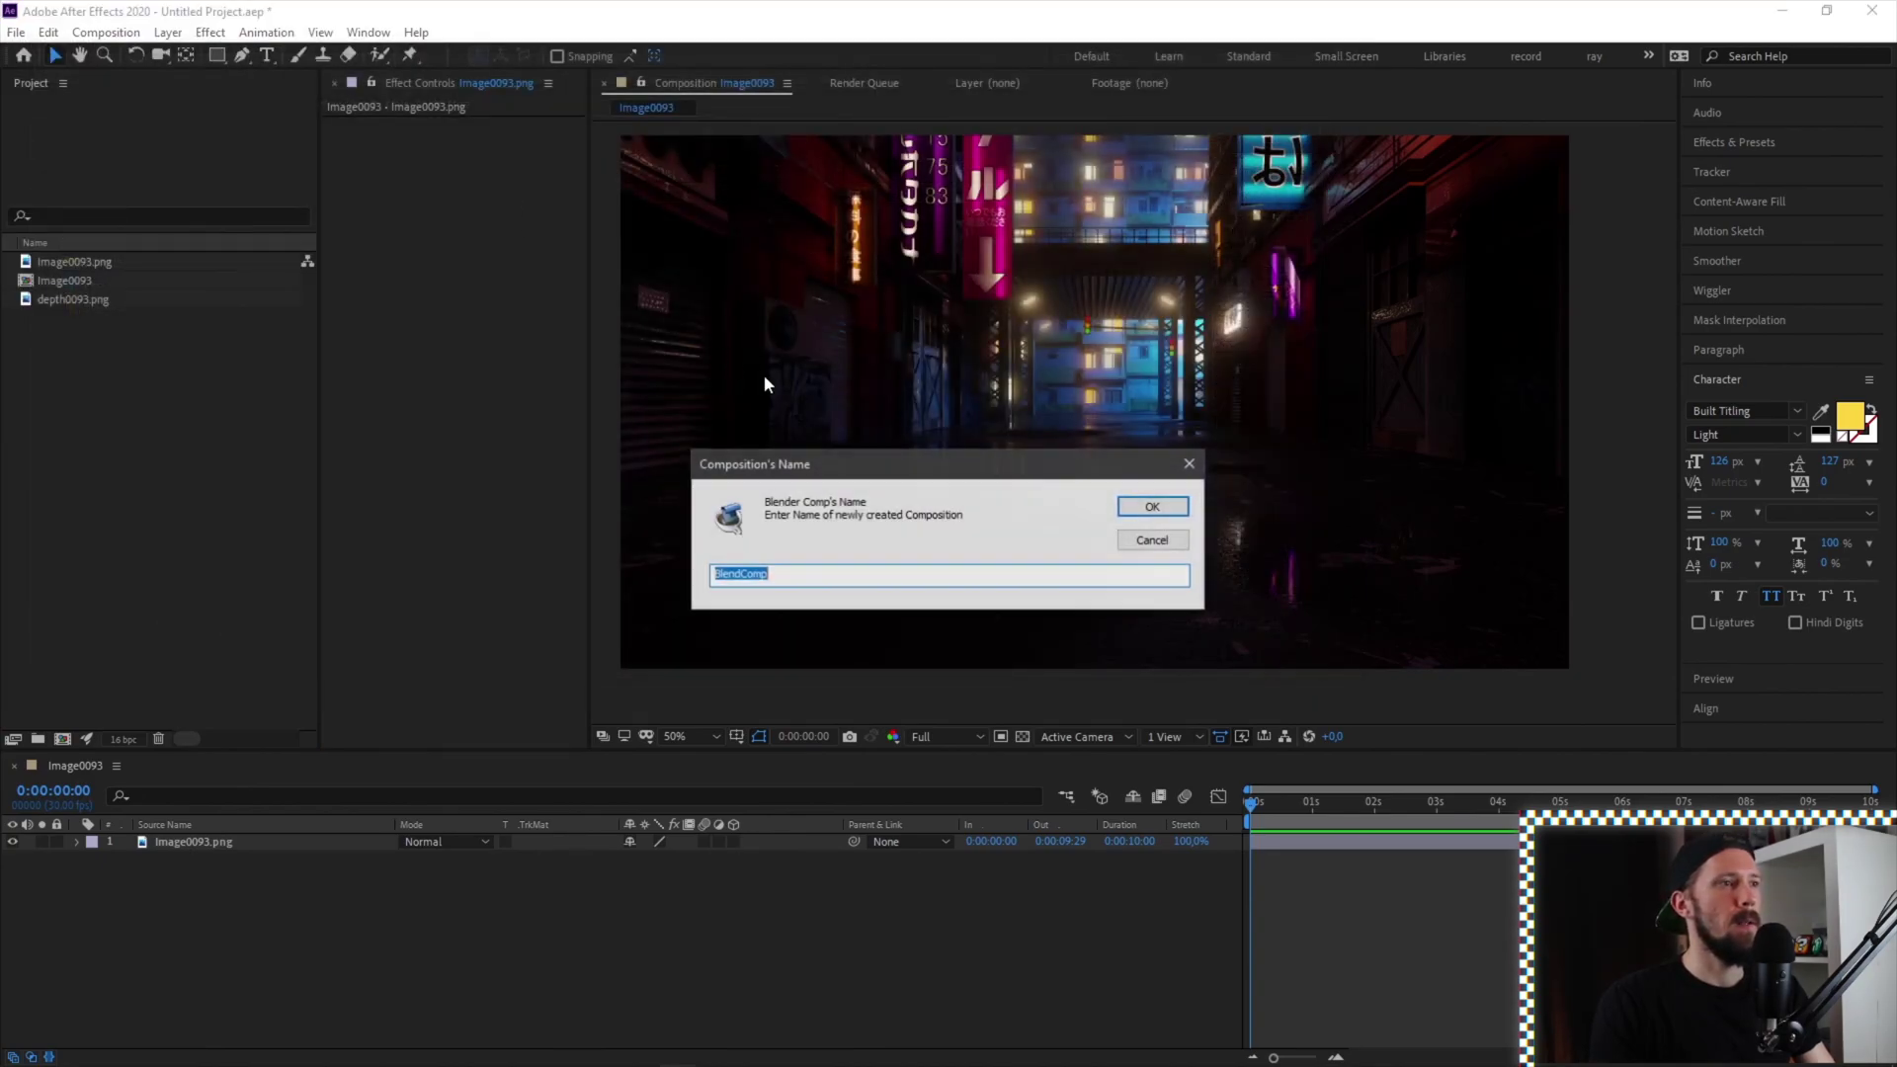
text(Cma)
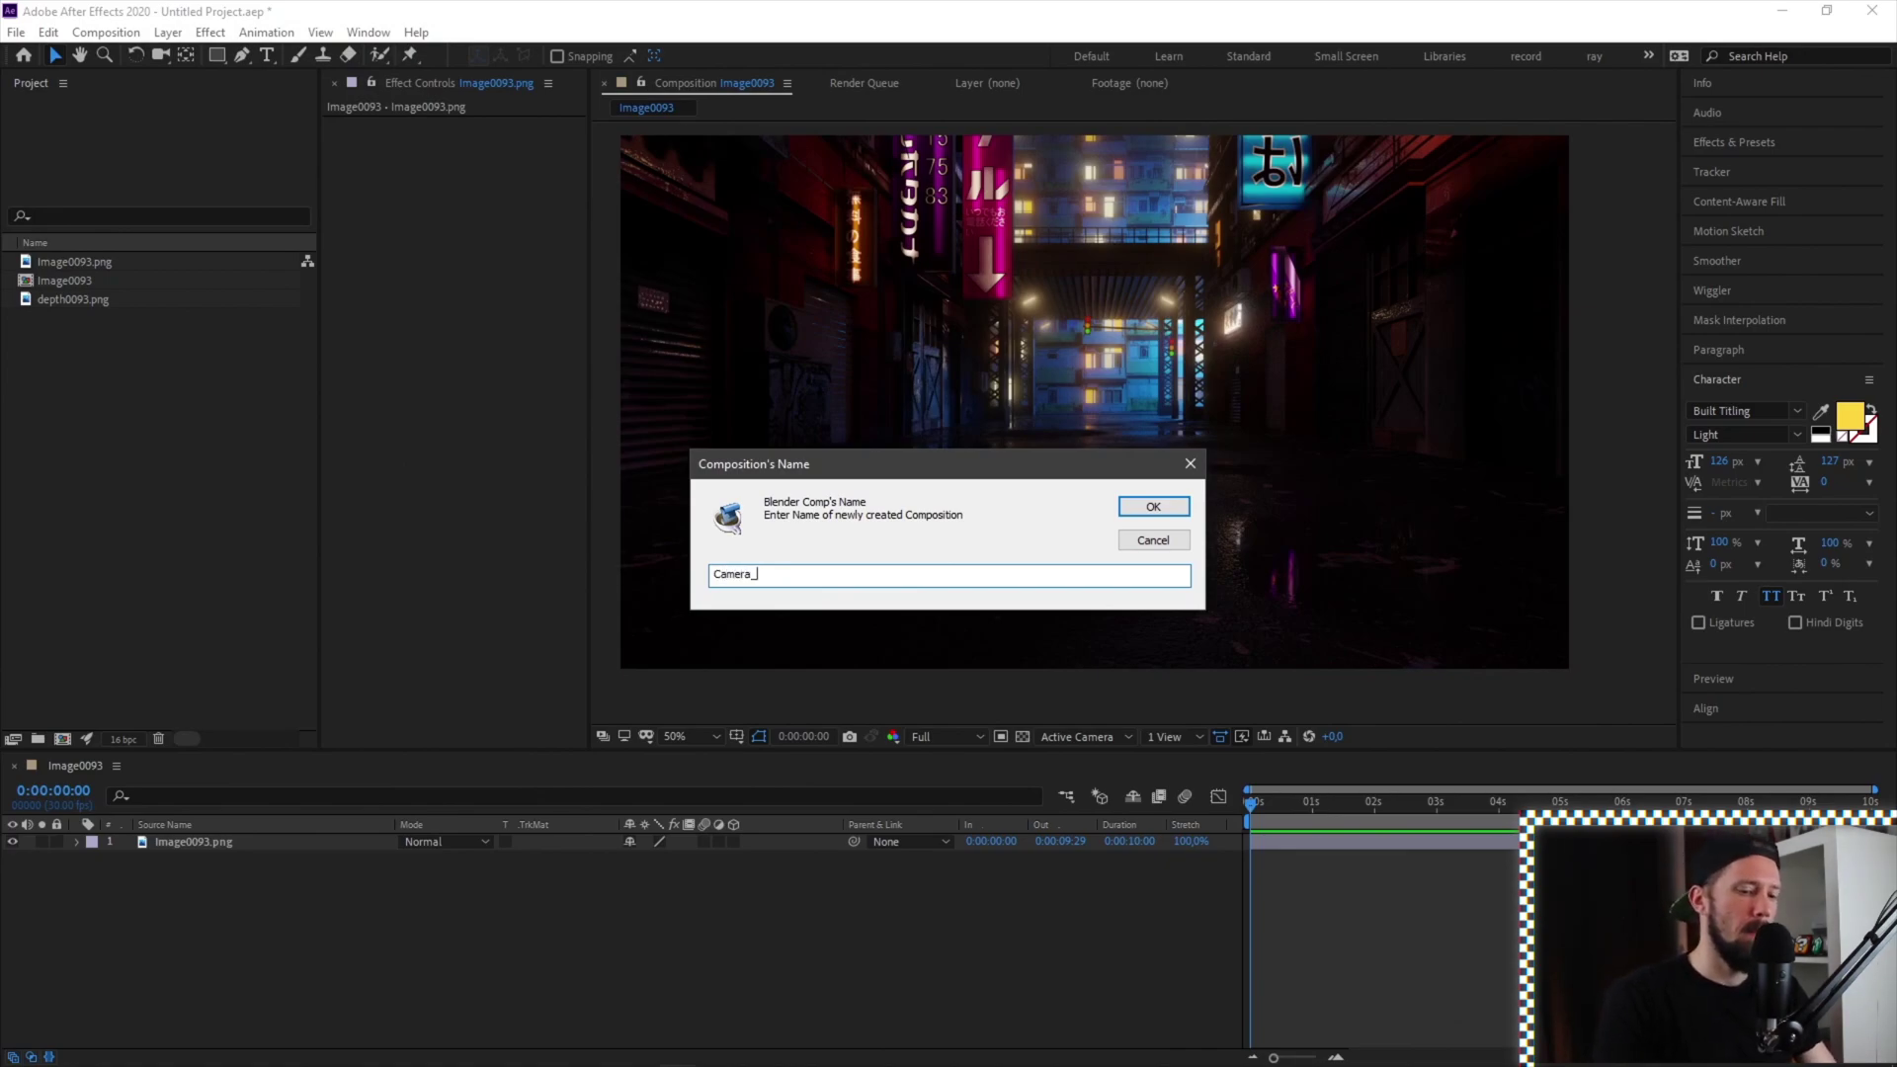
text(era_05)
key(Return)
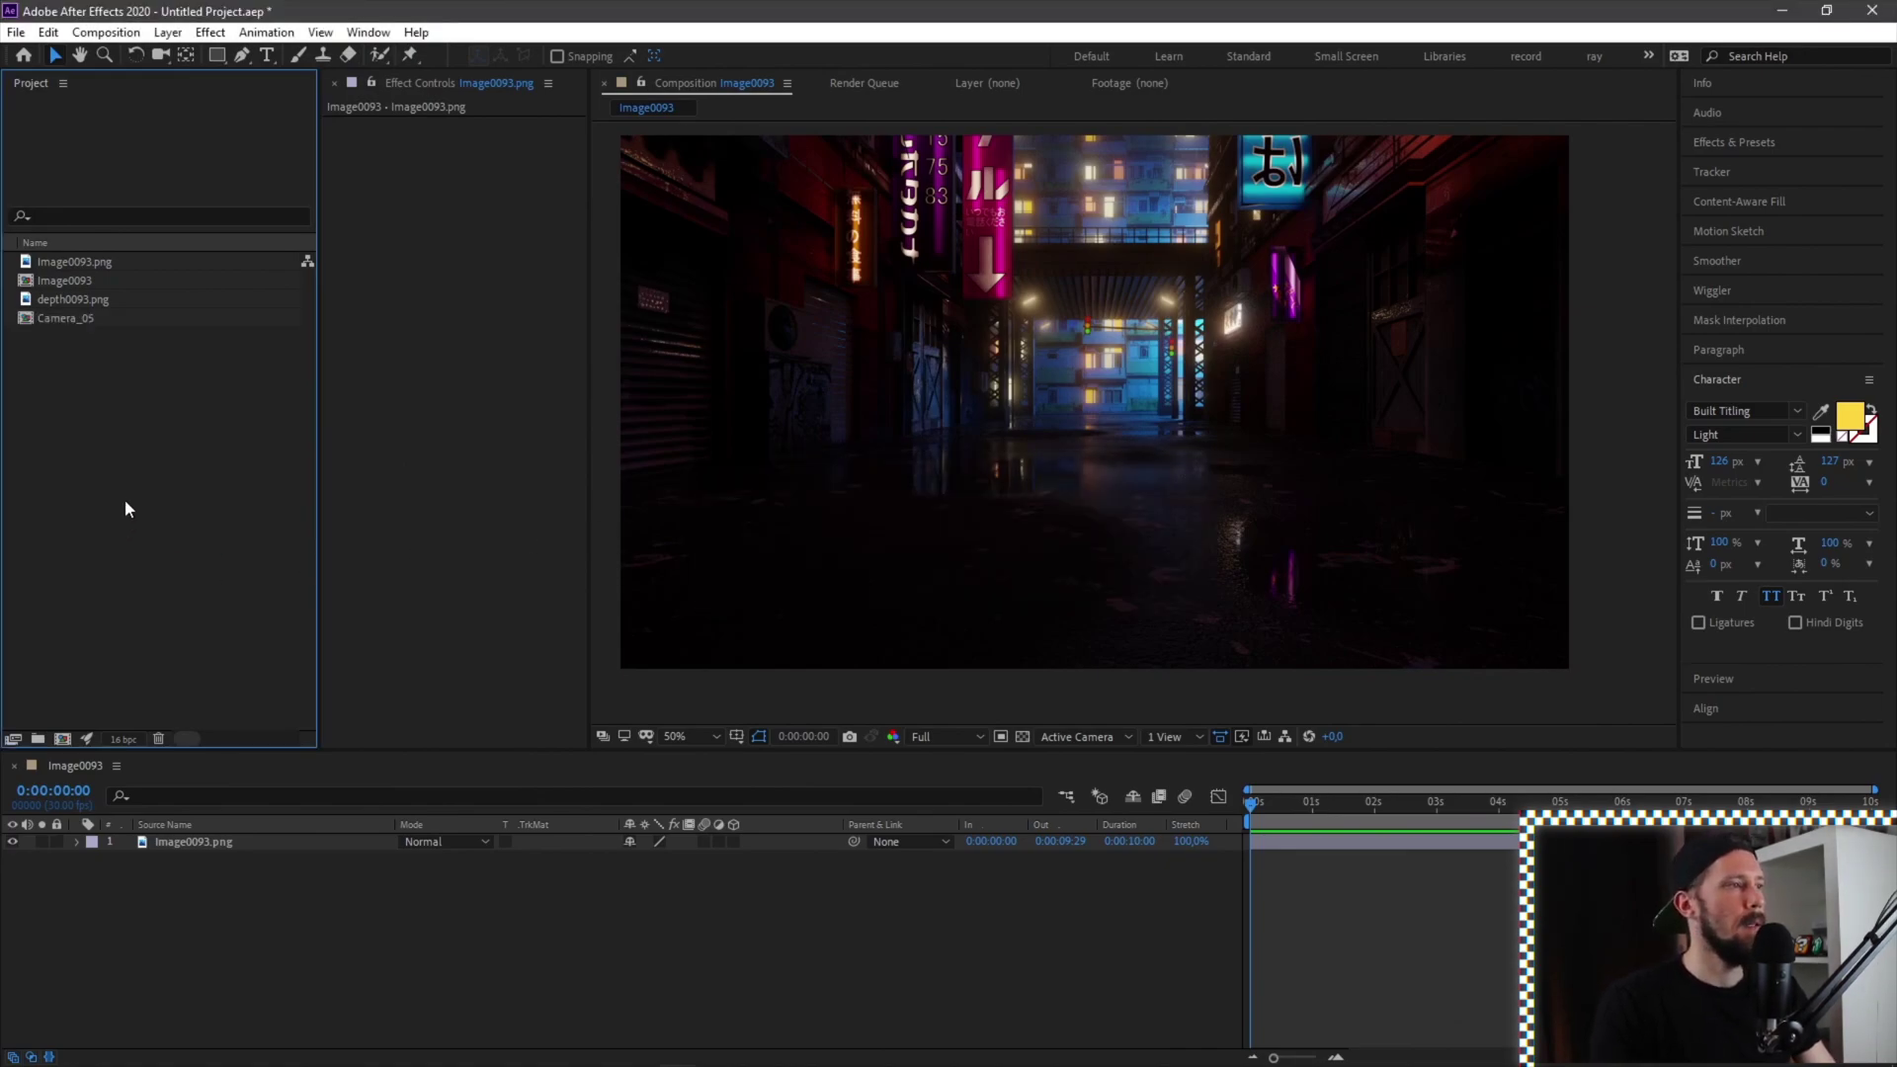
Copy the _Camera_005 layer from the Camera_05 composition into the Image0093 composition
double_click(102, 317)
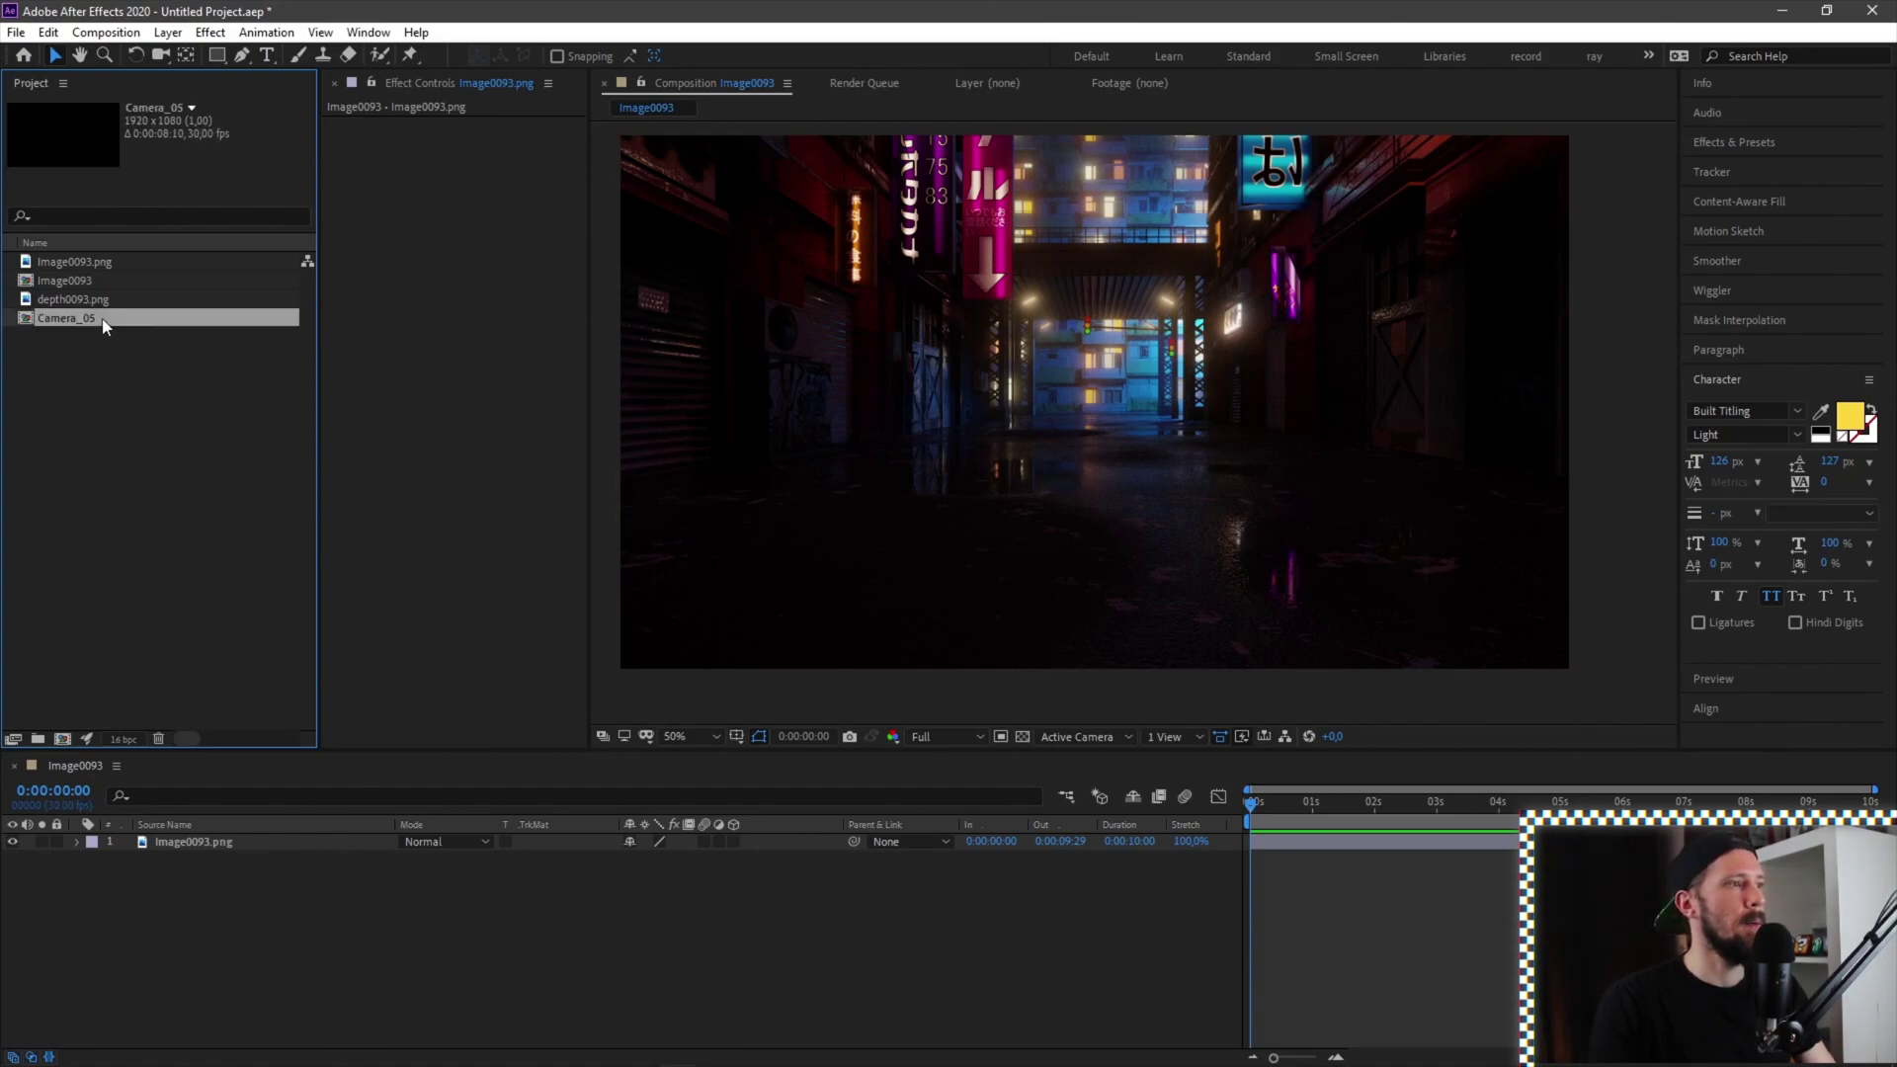
drag(1318, 799, 1347, 803)
click(175, 840)
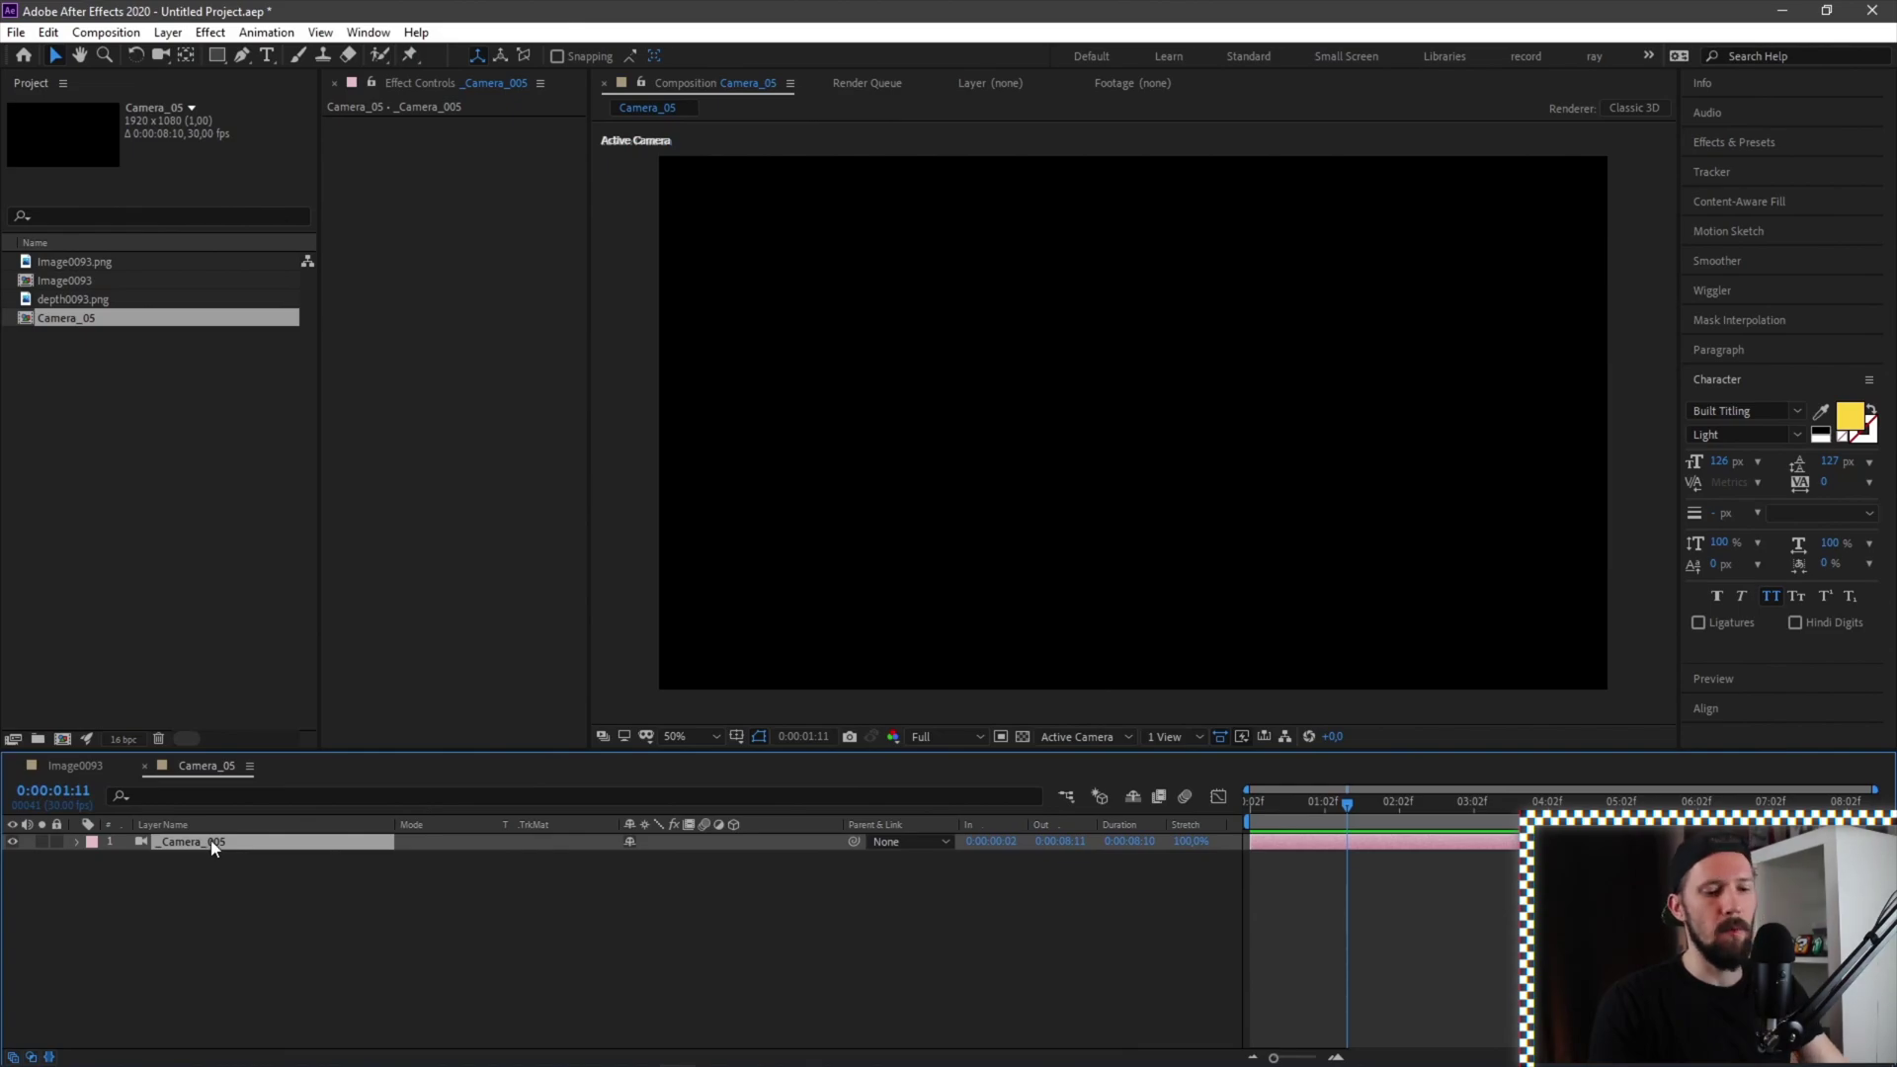
click(106, 575)
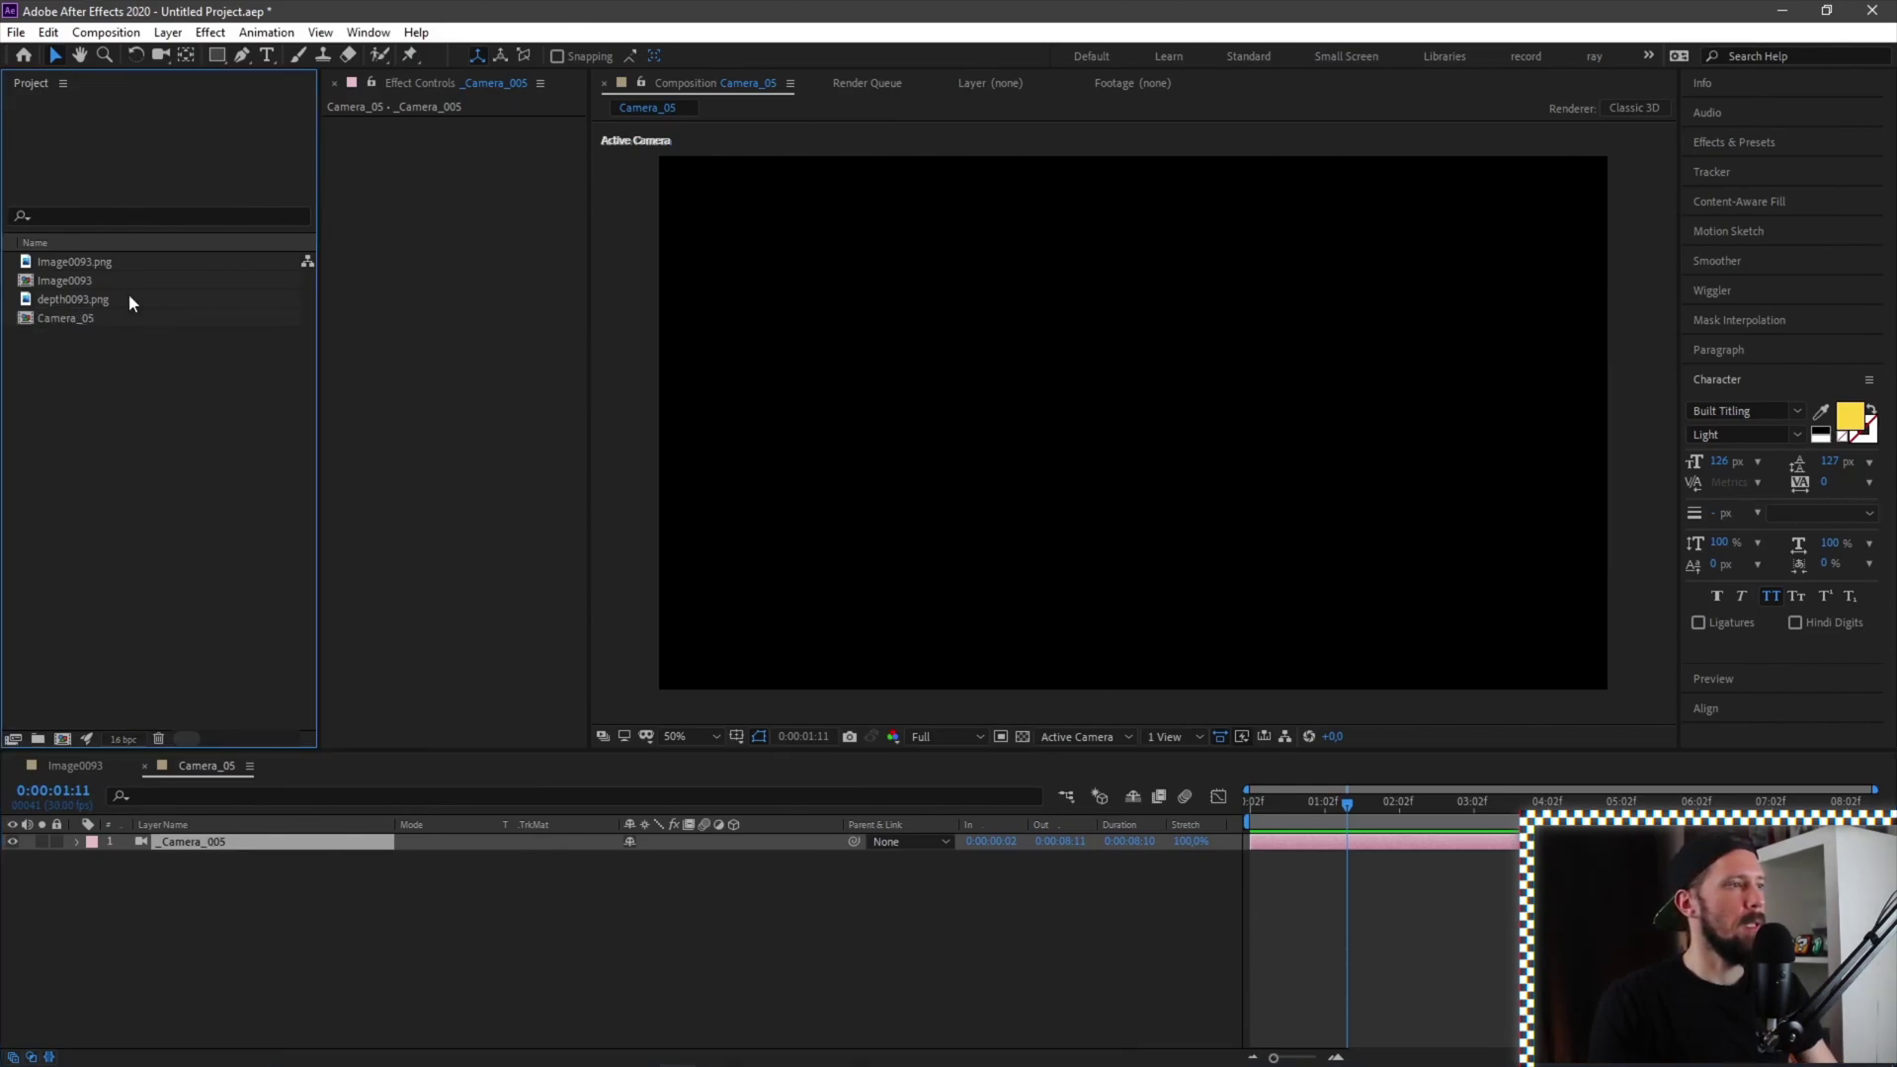
double_click(94, 280)
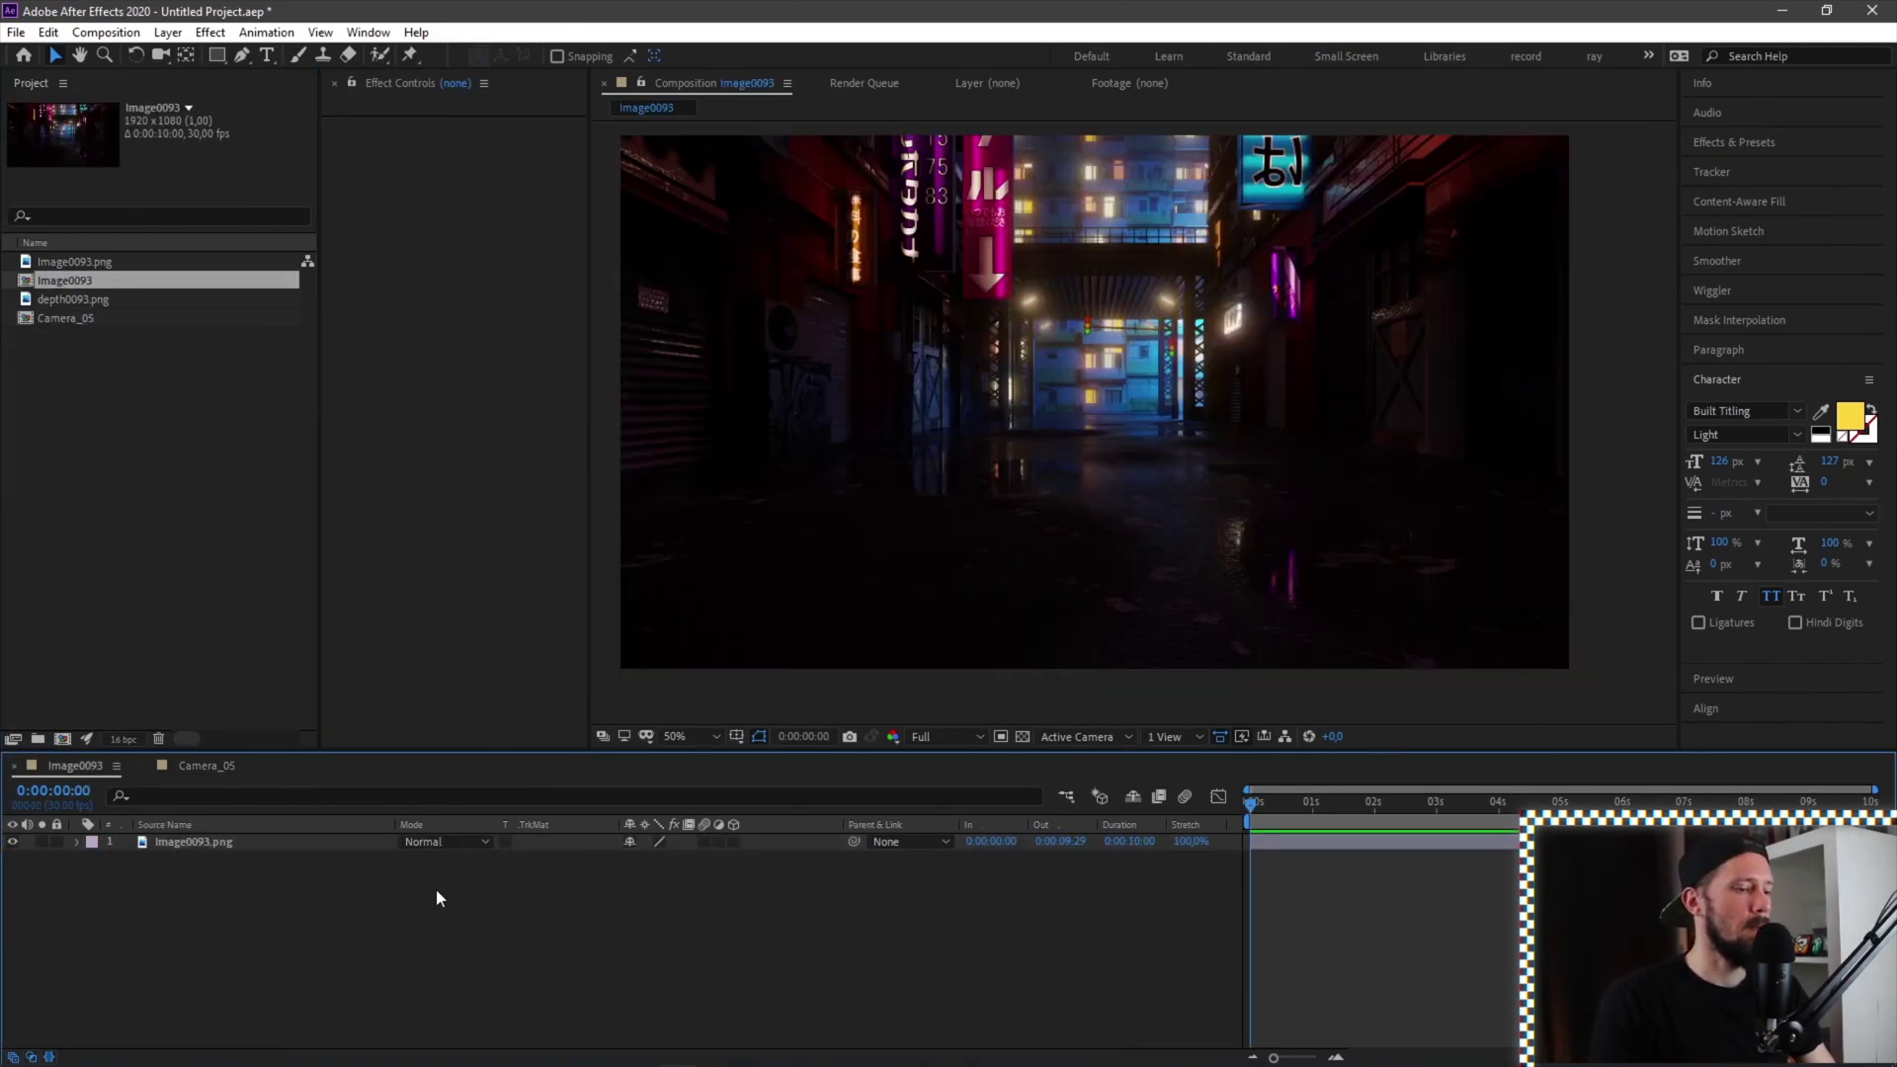
key(ctrl+v)
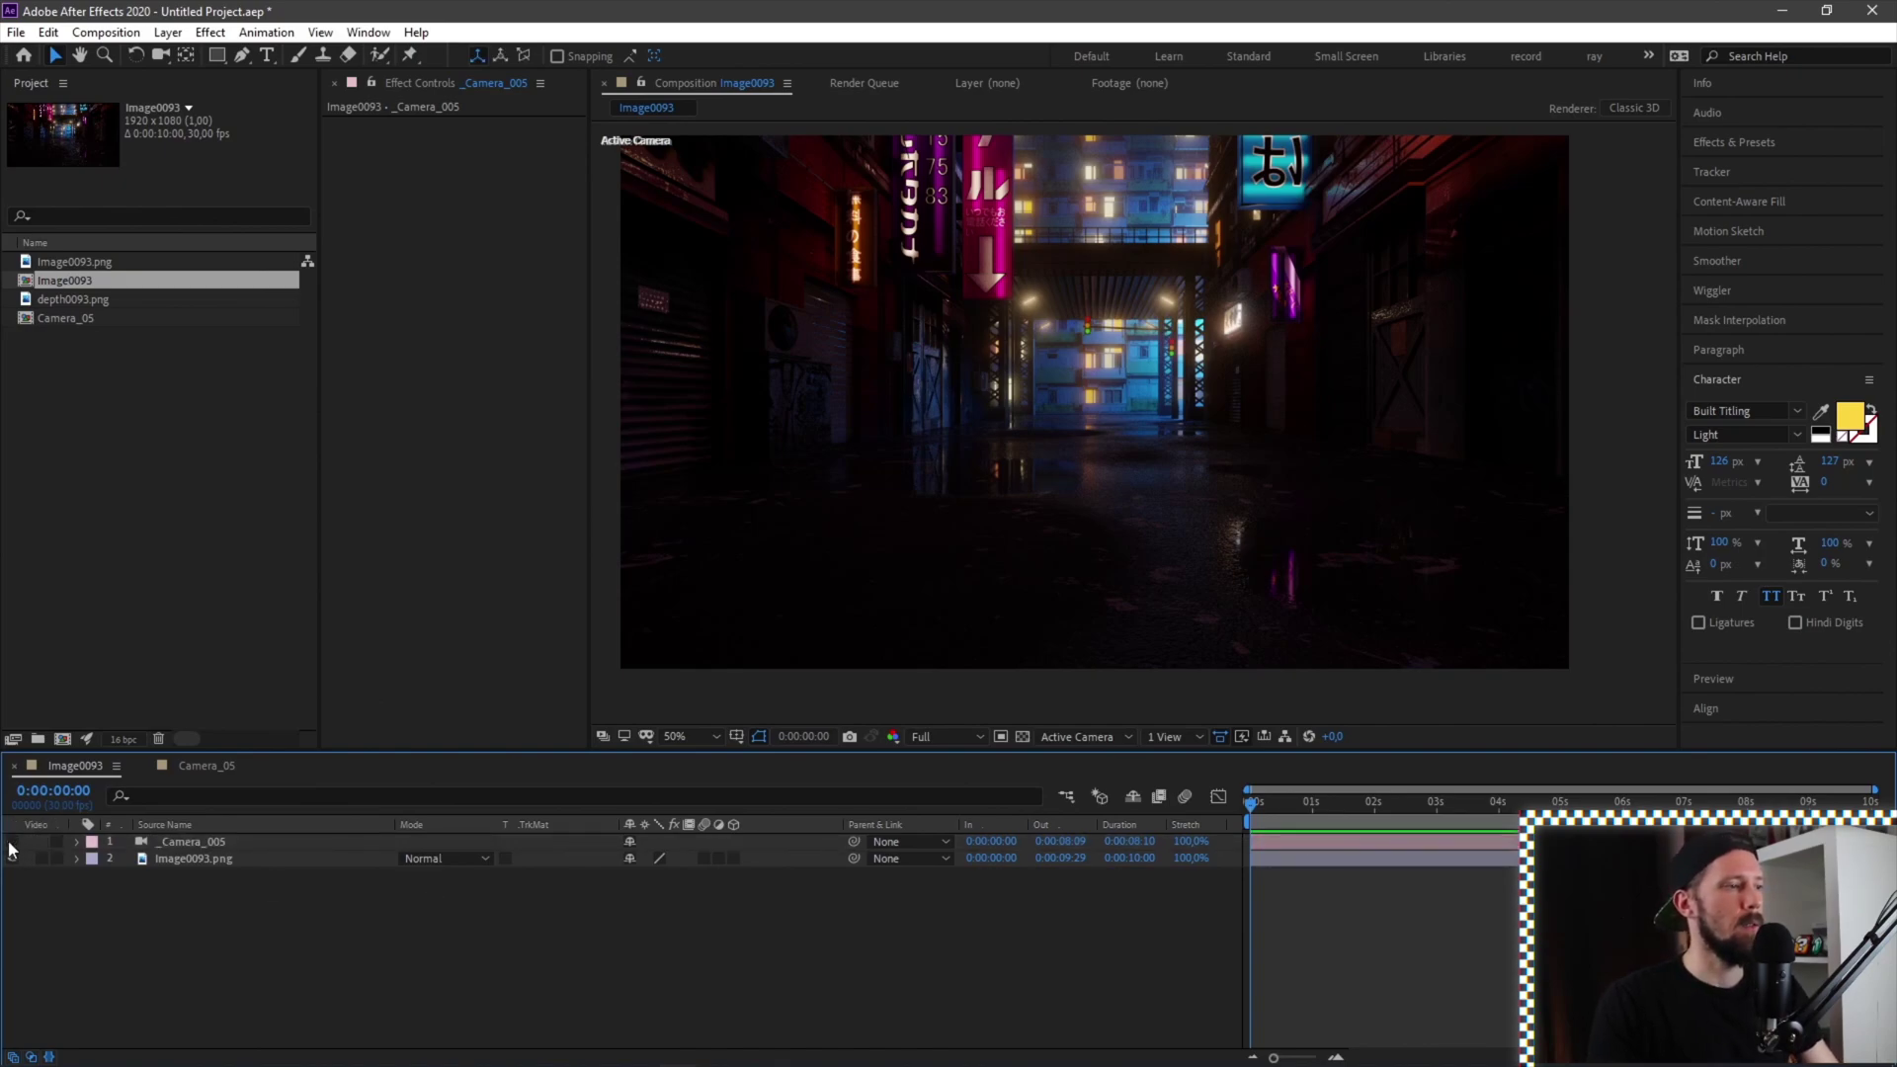
click(197, 842)
click(186, 887)
click(247, 859)
click(297, 842)
click(199, 858)
click(211, 841)
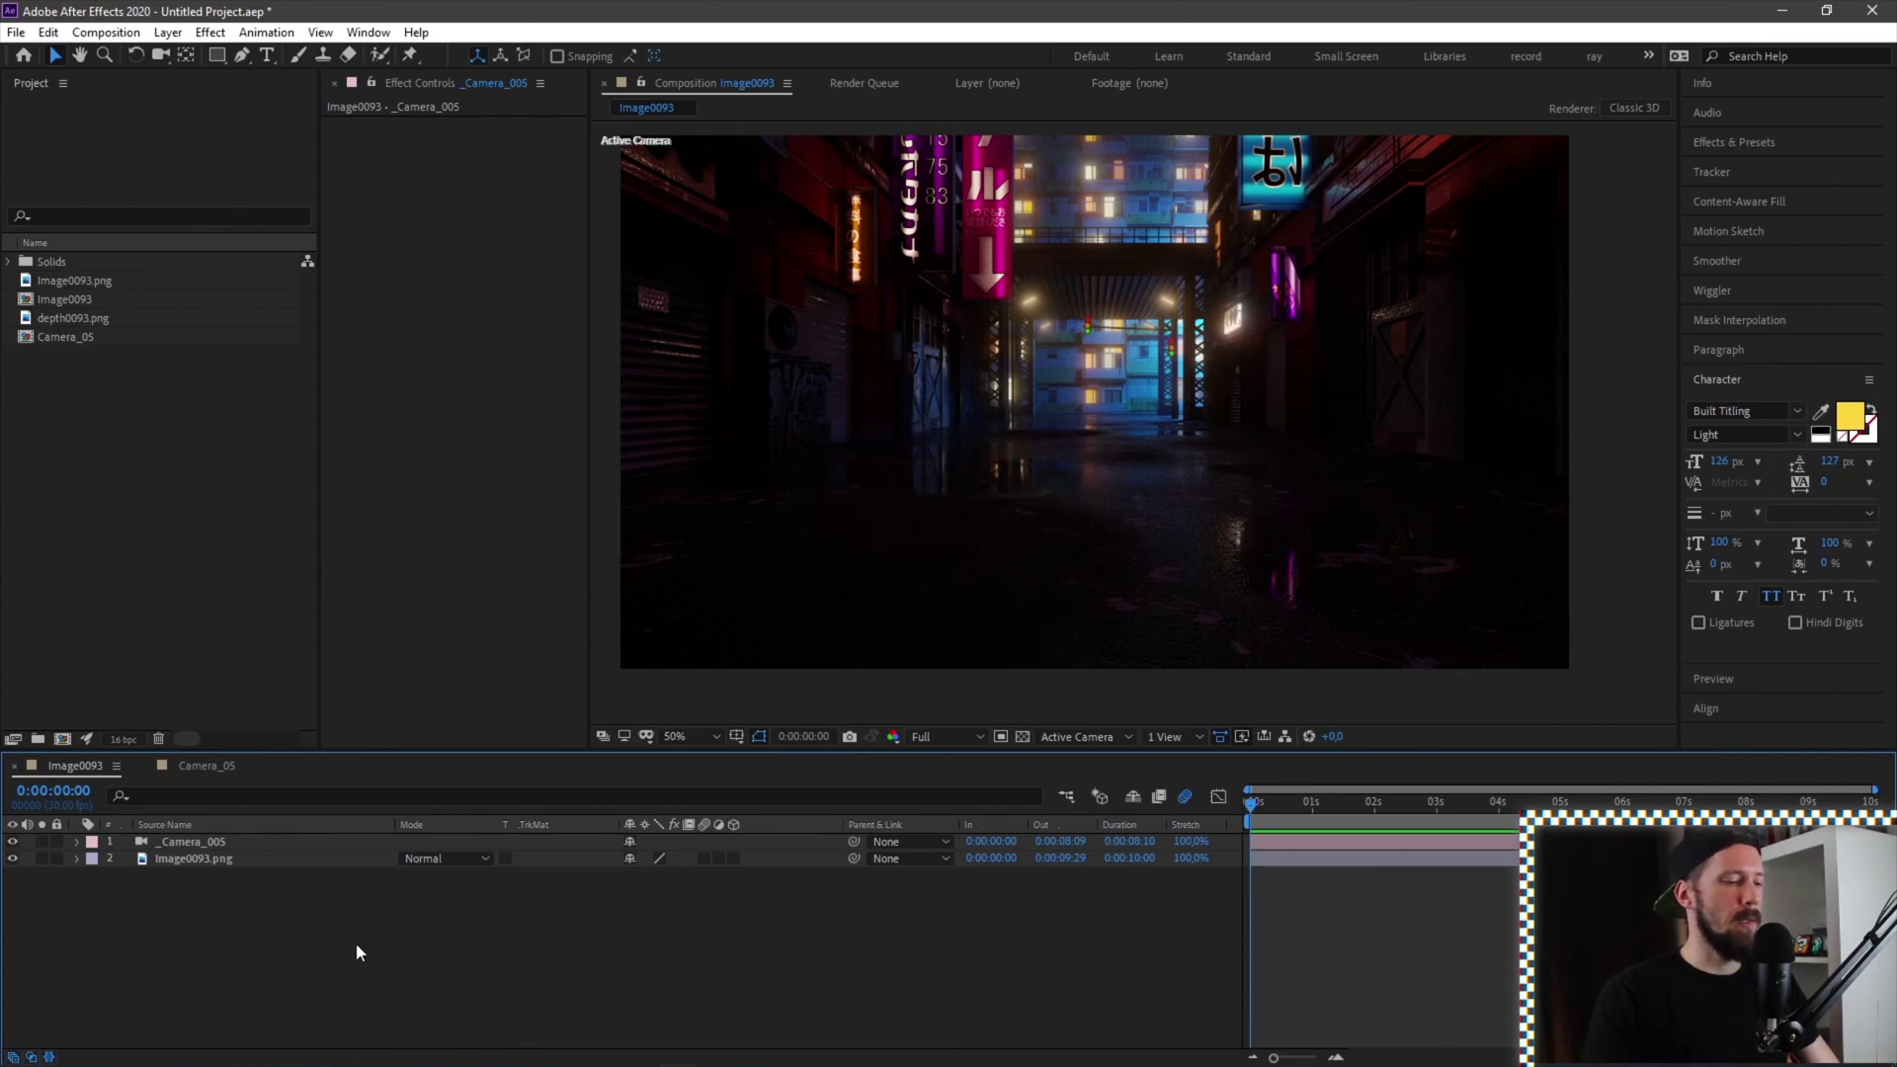
Add an adjustment layer to the Image0093 composition and apply the CC Rainfall effect to it
key(ctrl+alt+y)
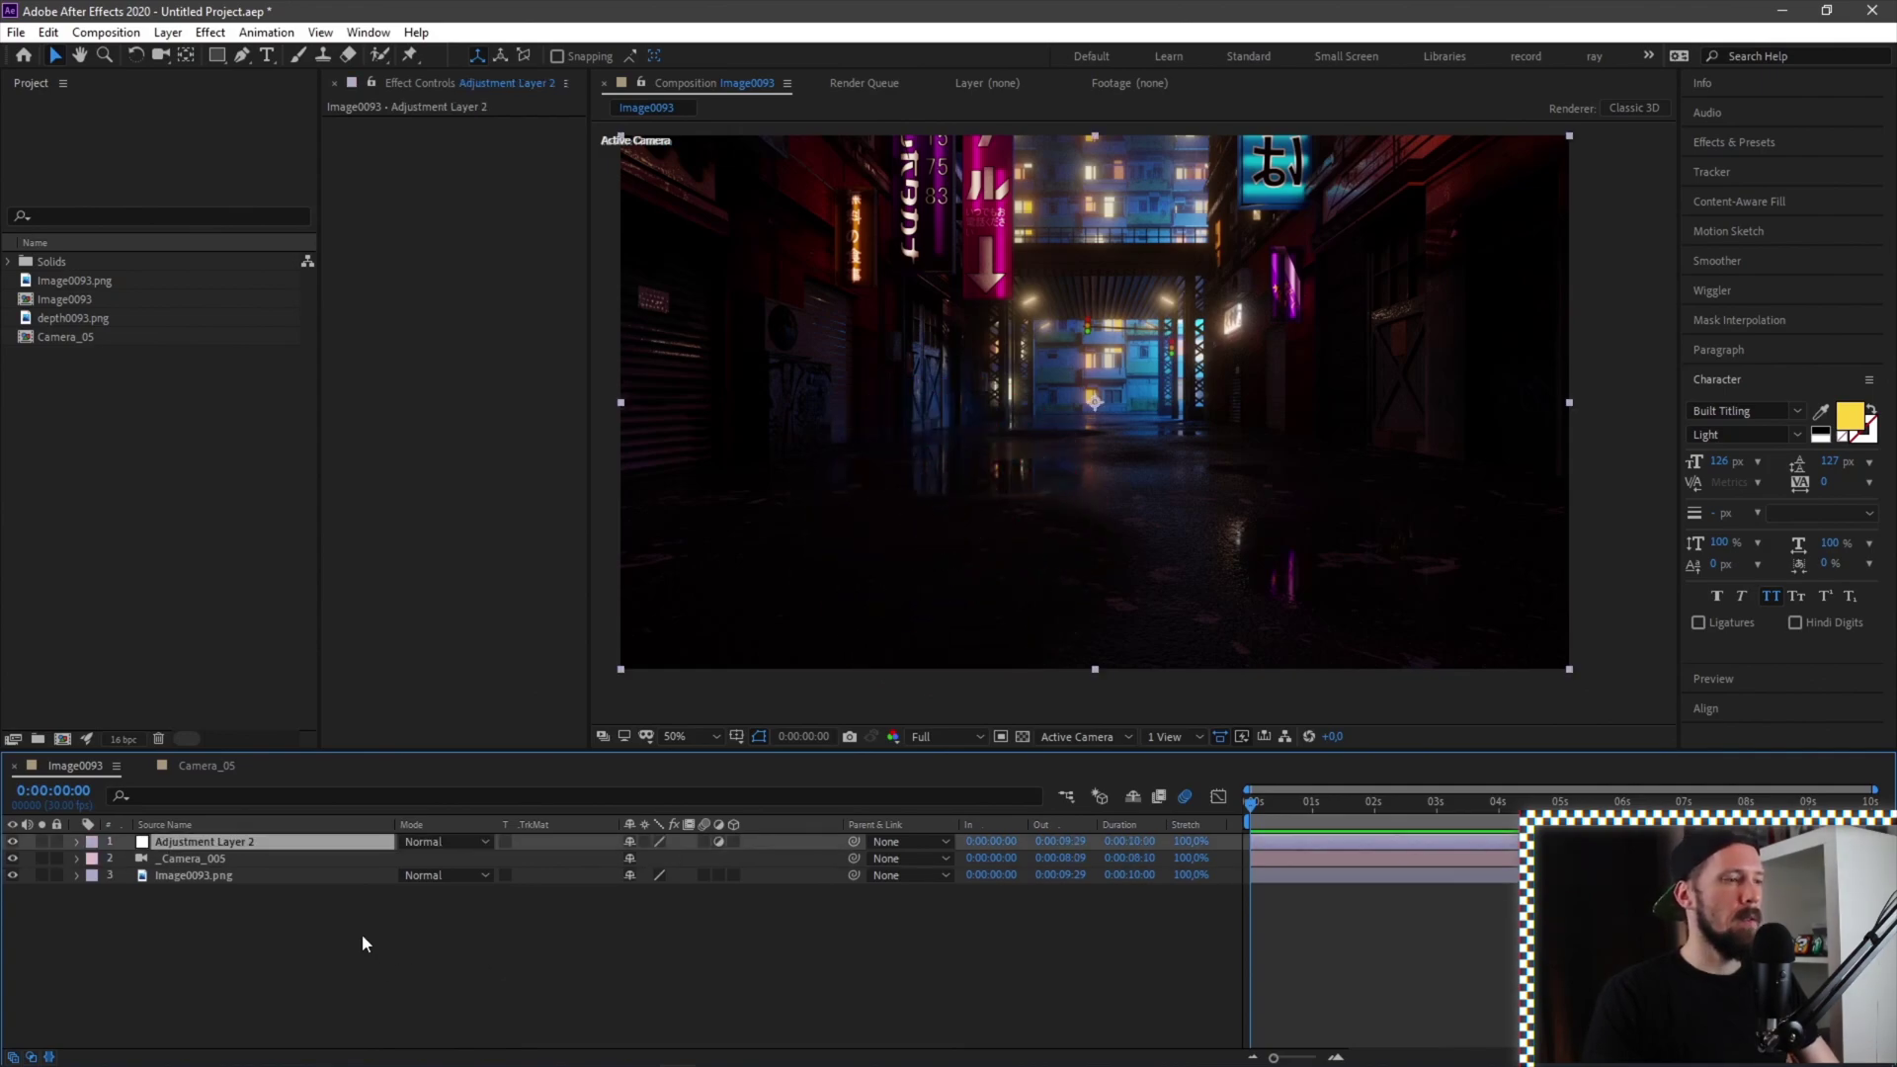
click(276, 885)
click(231, 840)
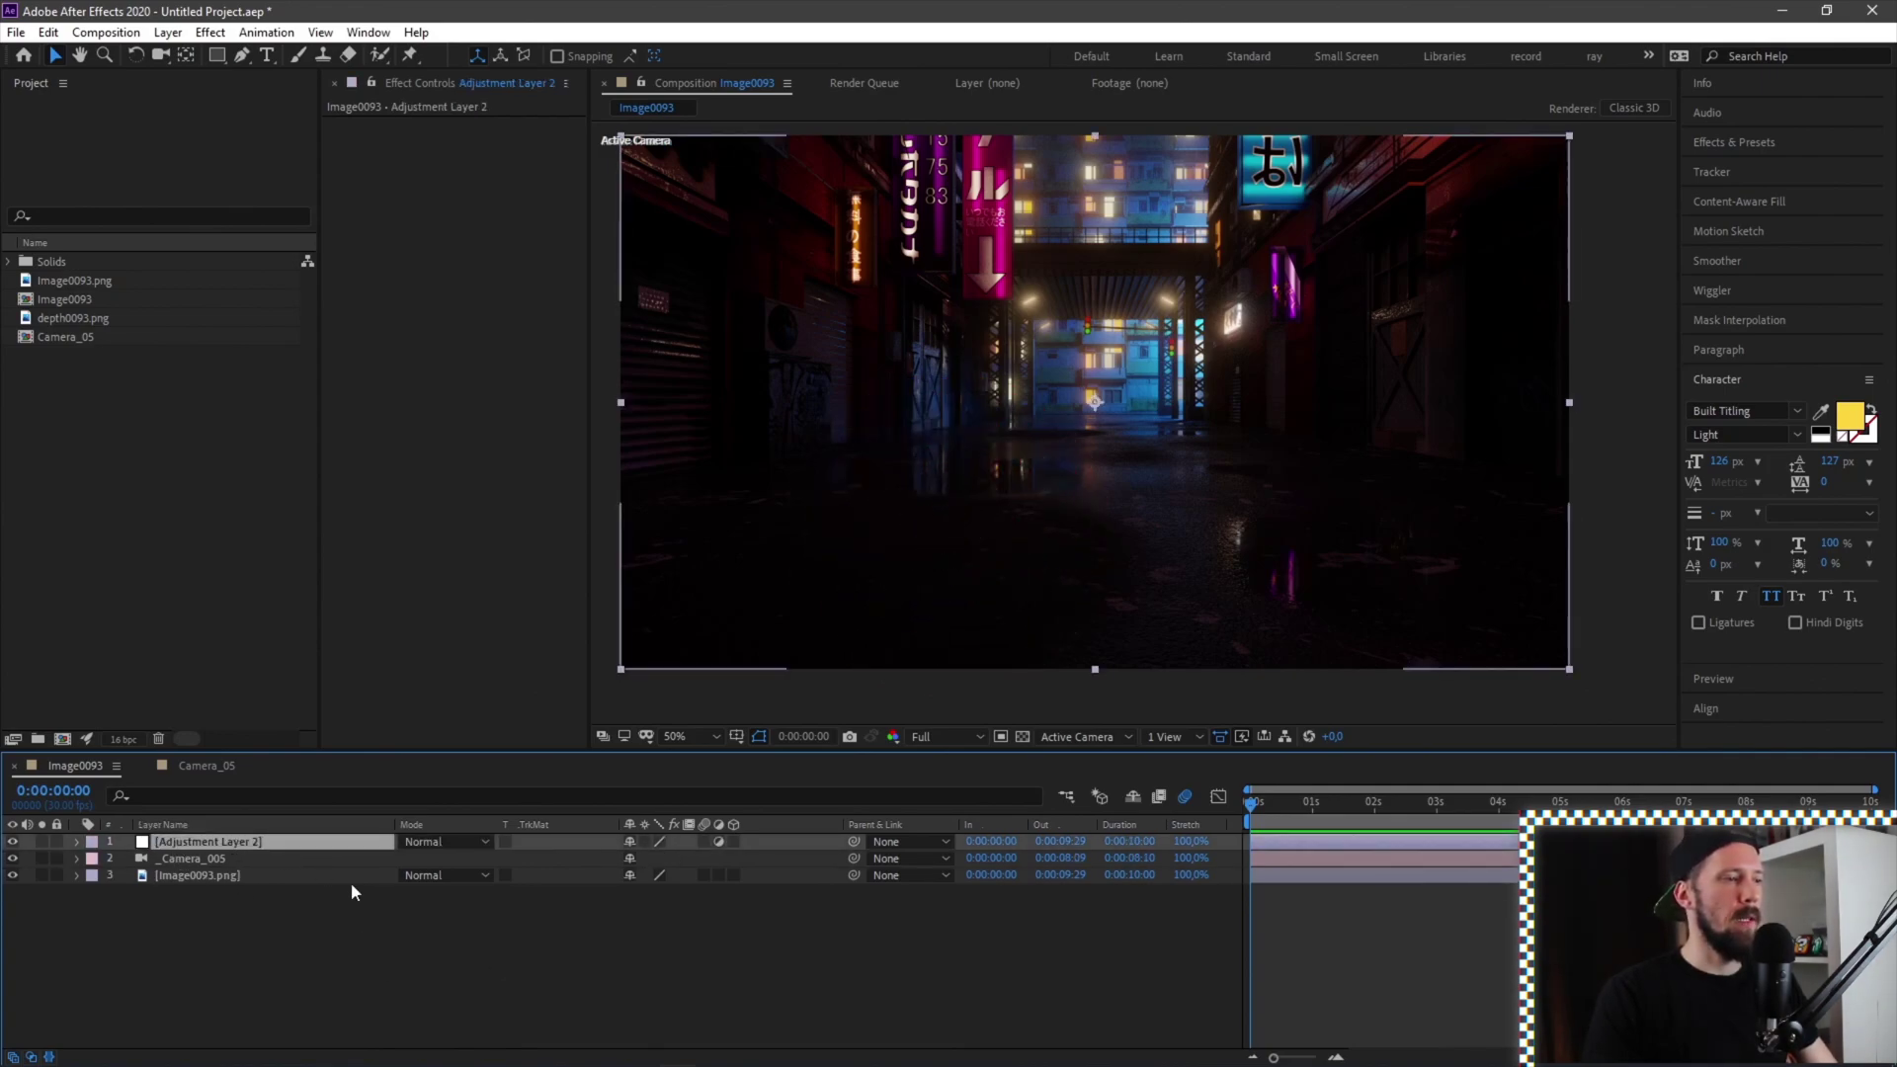
key(ctrl+space)
text(cc rain)
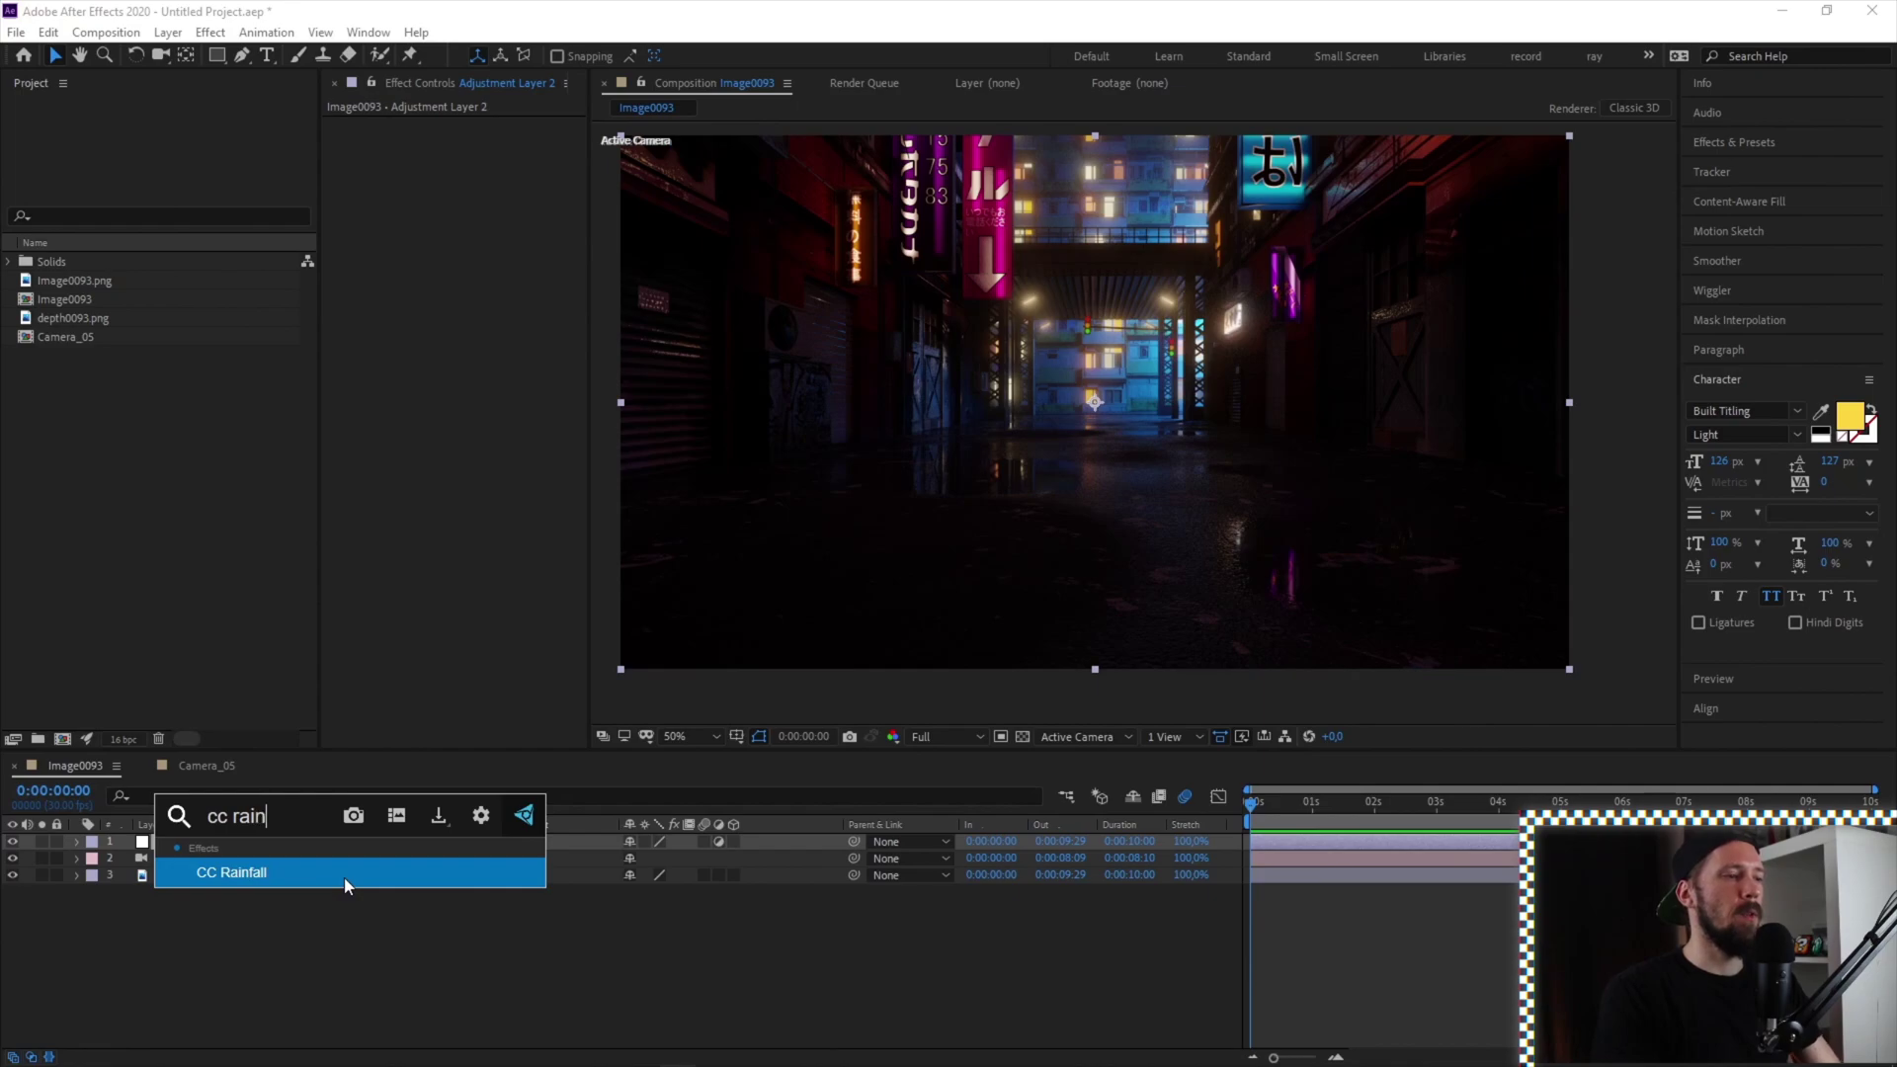
key(Return)
Preview the CC Rainfall animation and delete its adjustment layer
key(space)
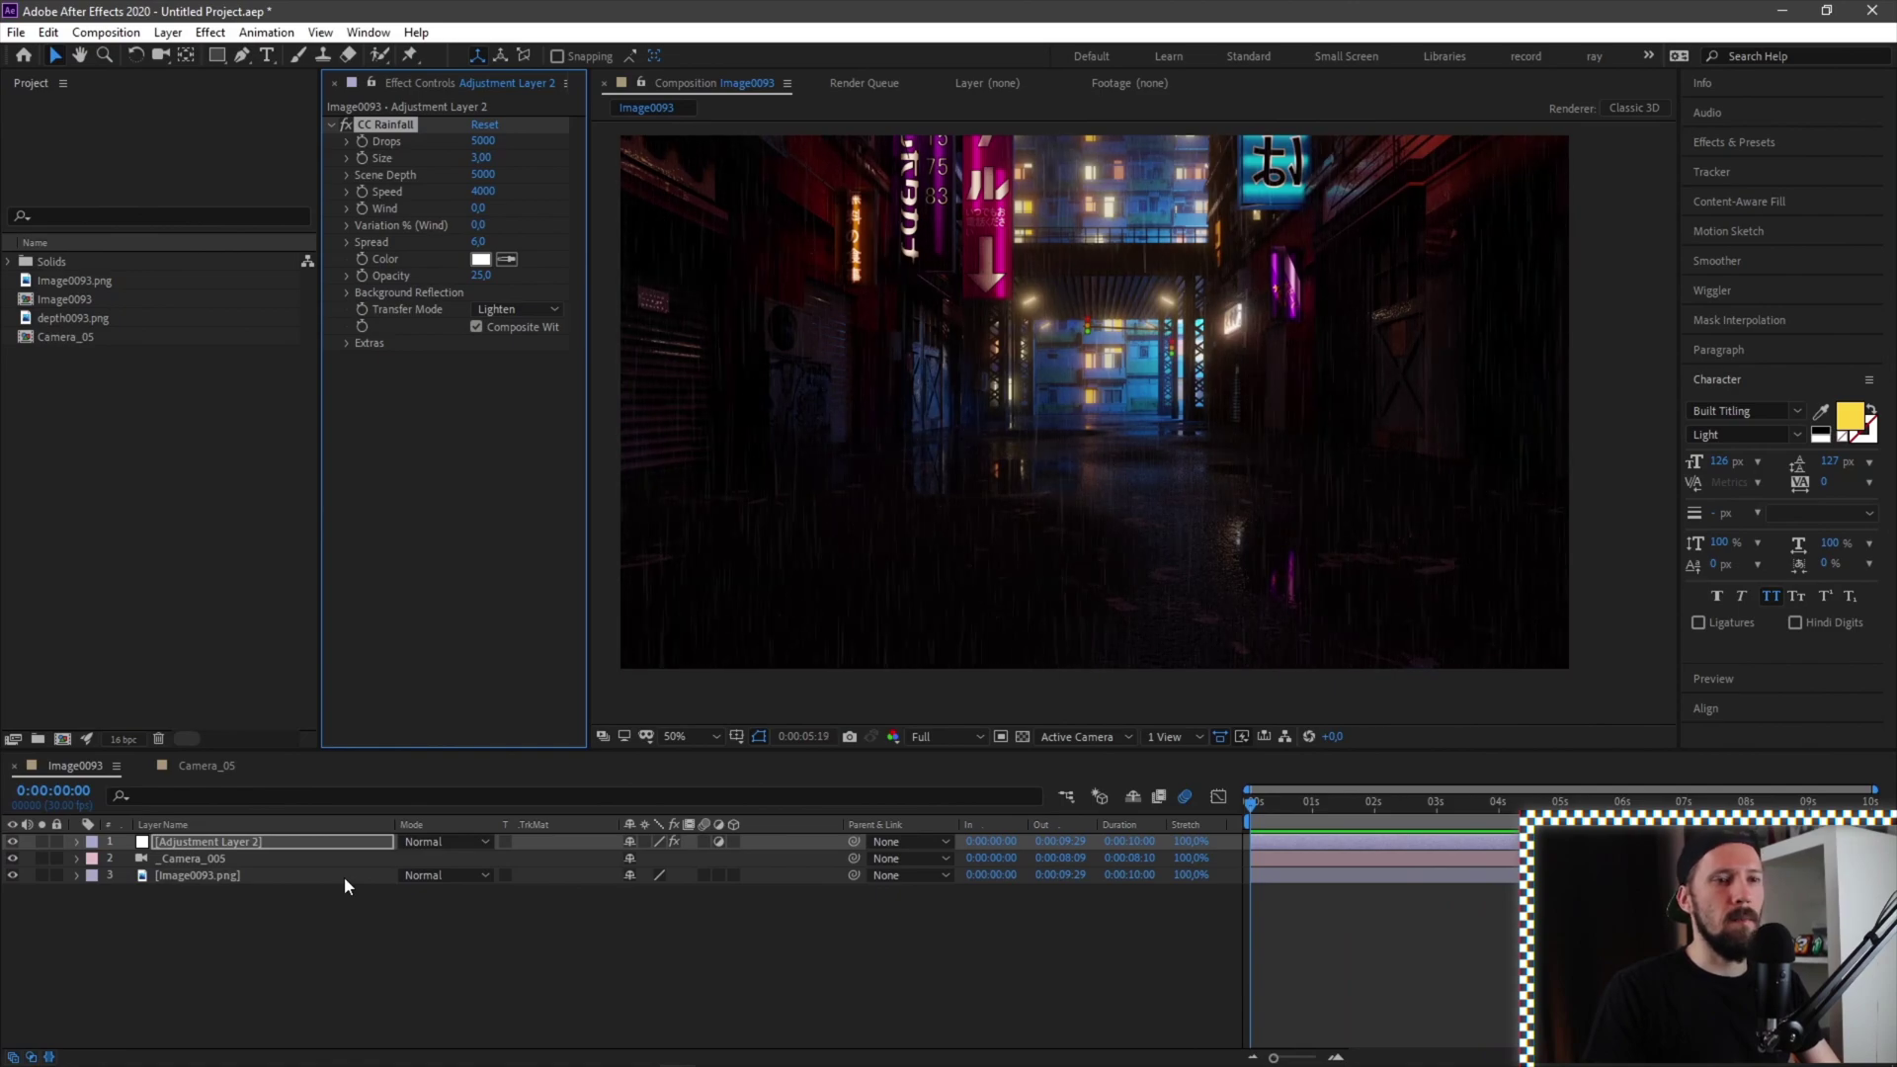
key(space)
click(284, 840)
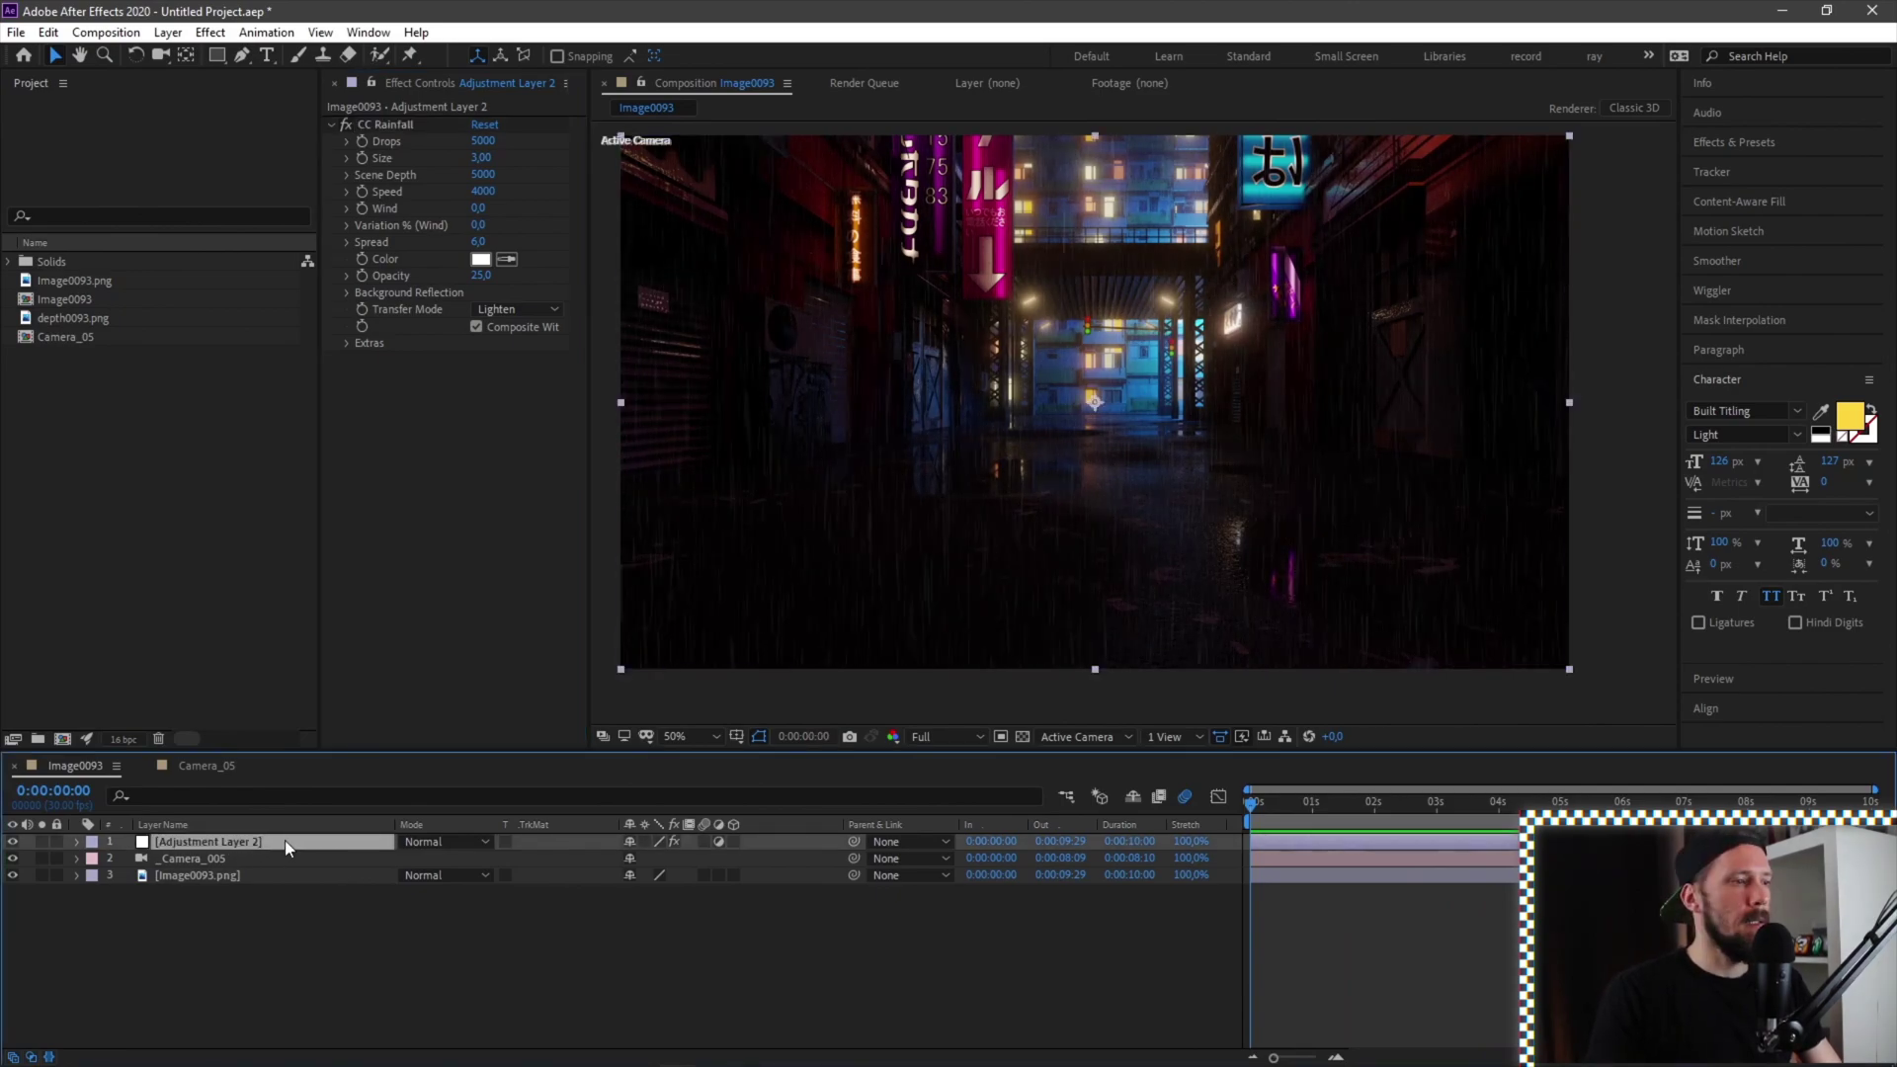
key(Delete)
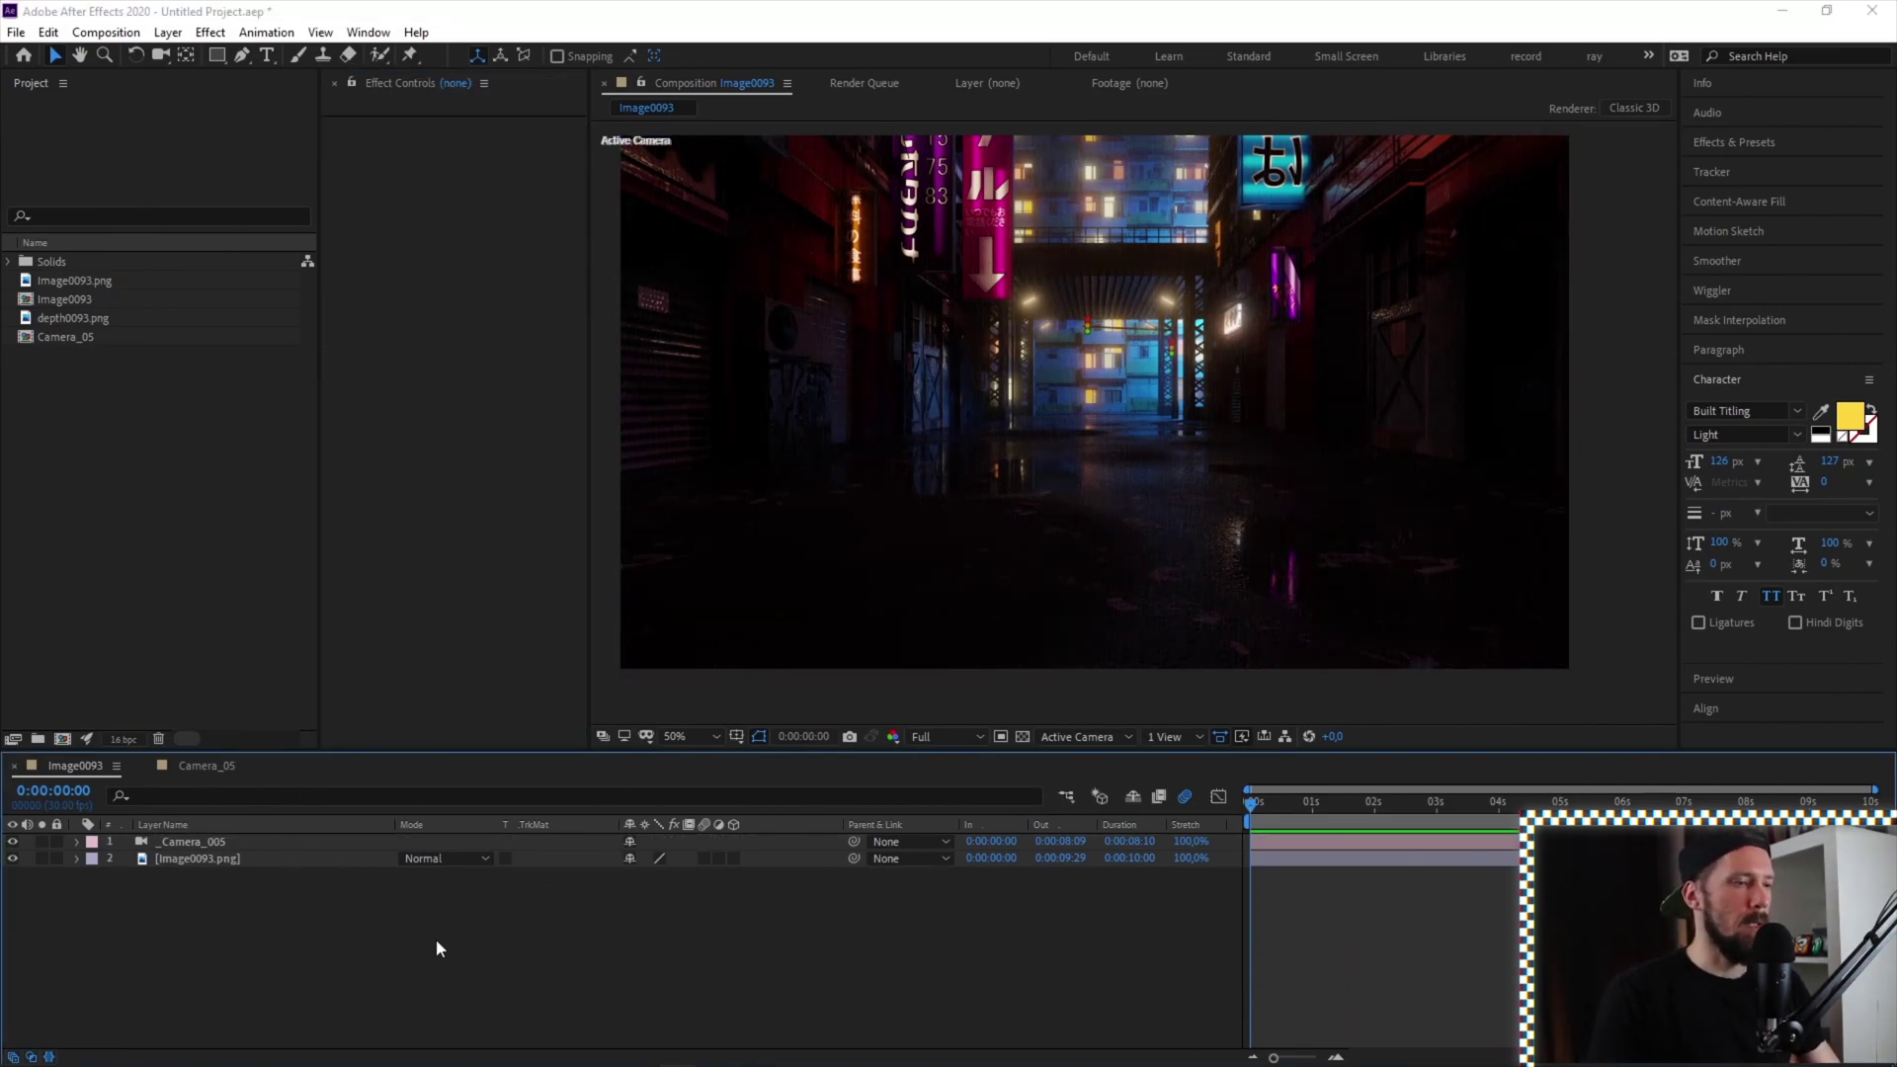
Create a black solid above the camera layer and apply the CC Particle World effect to it
key(ctrl+y)
click(656, 926)
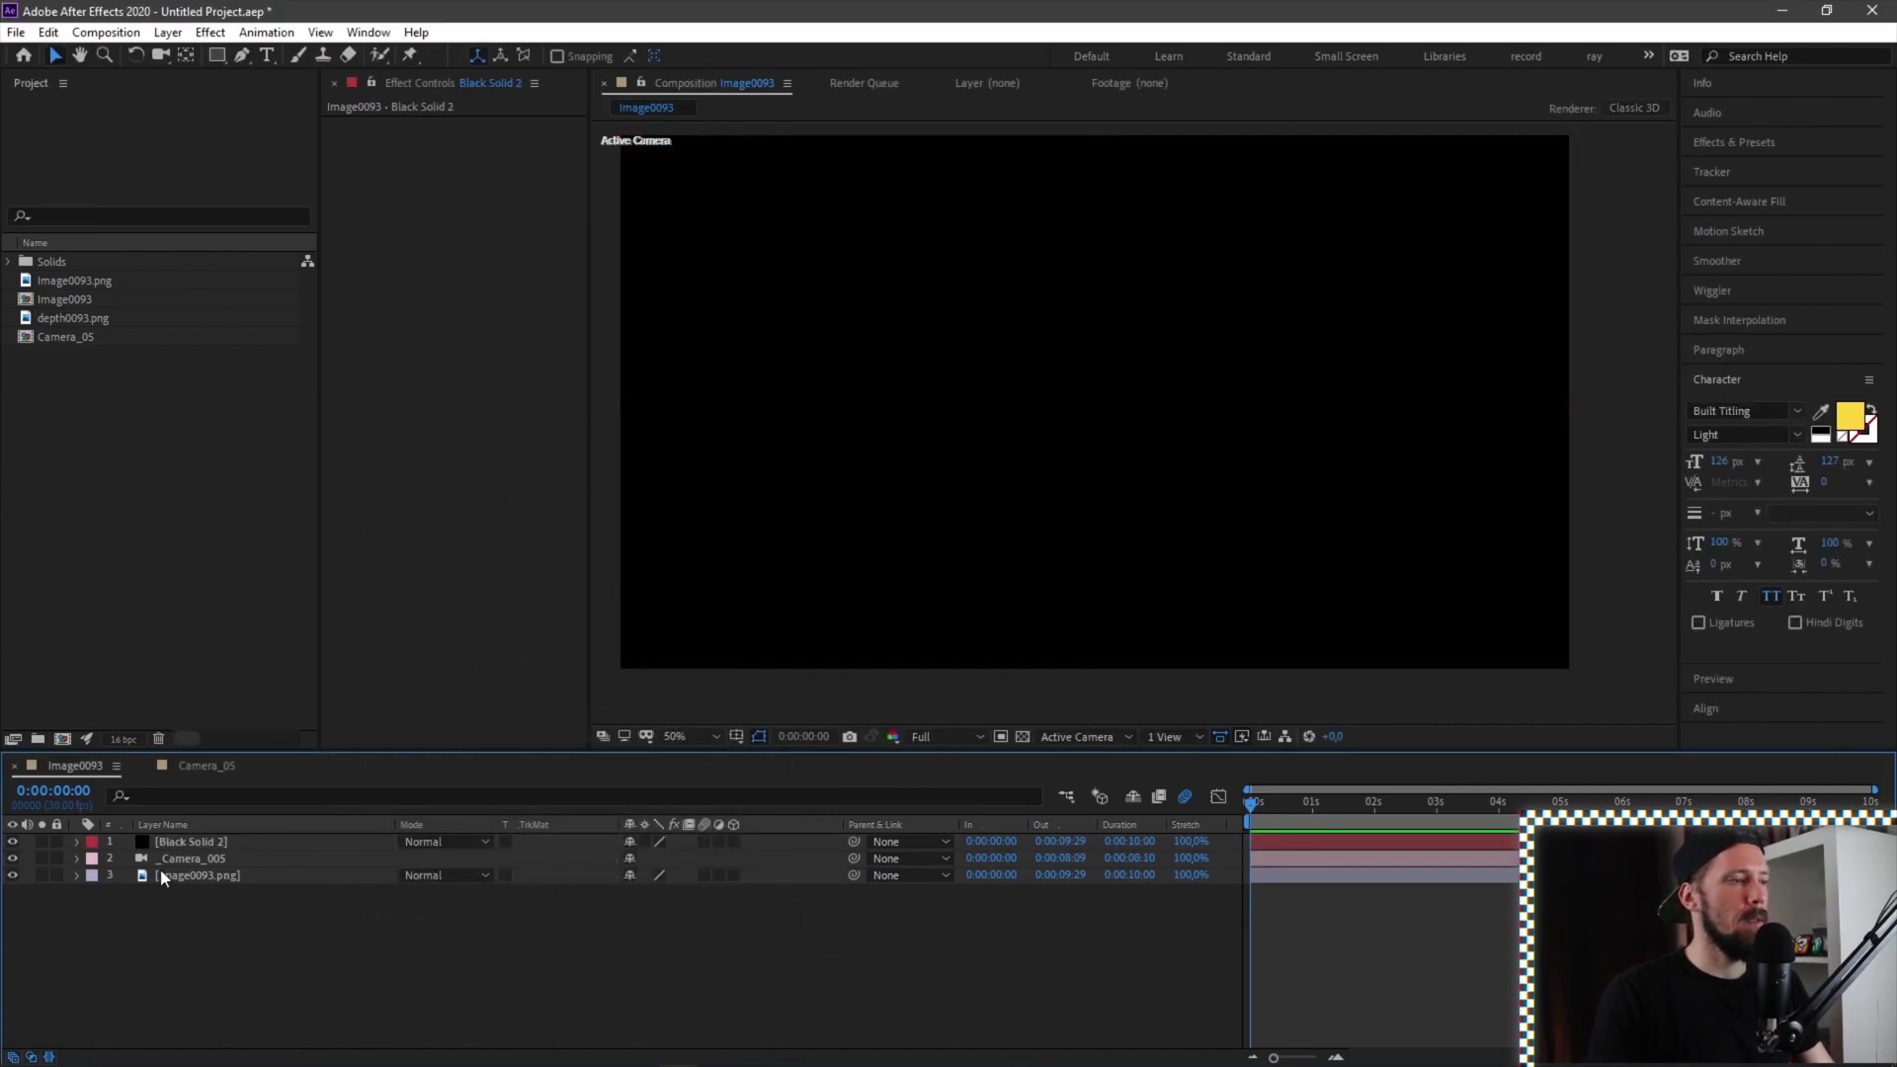
key(ctrl+space)
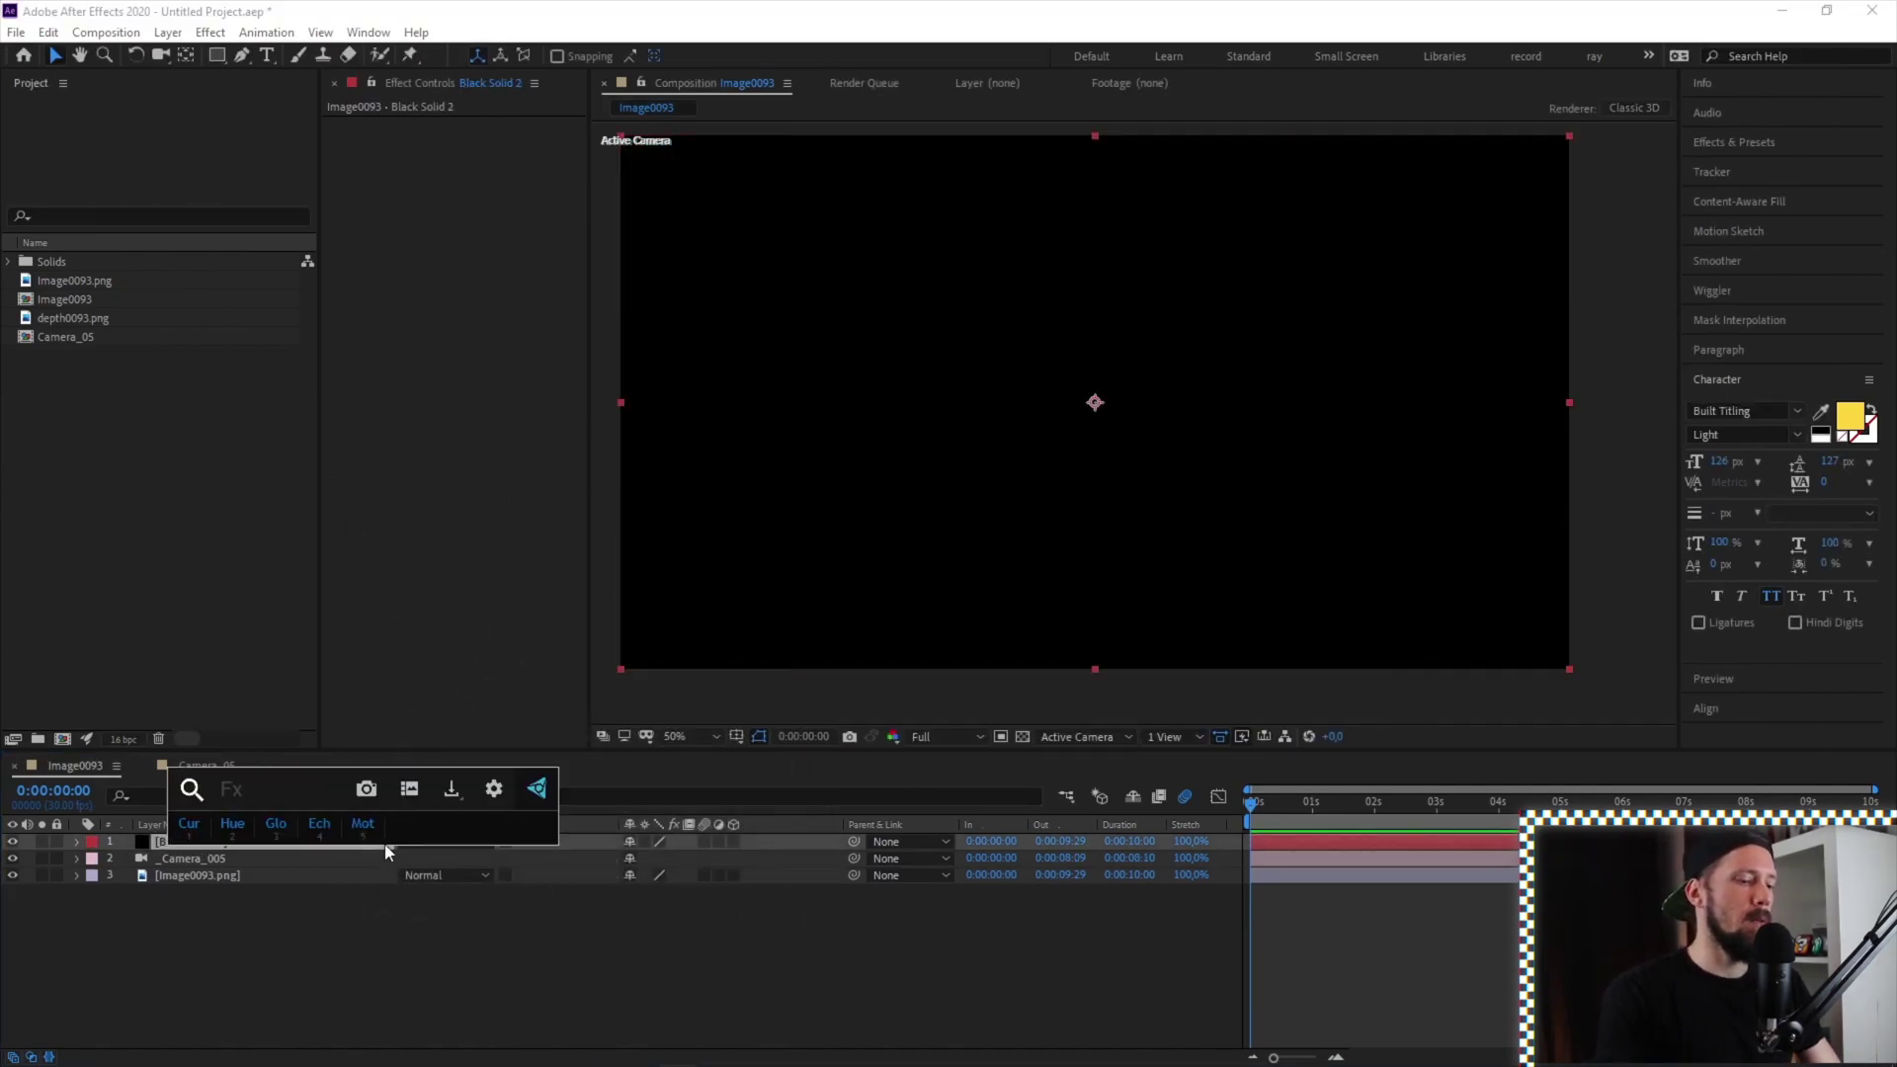
text(cc par)
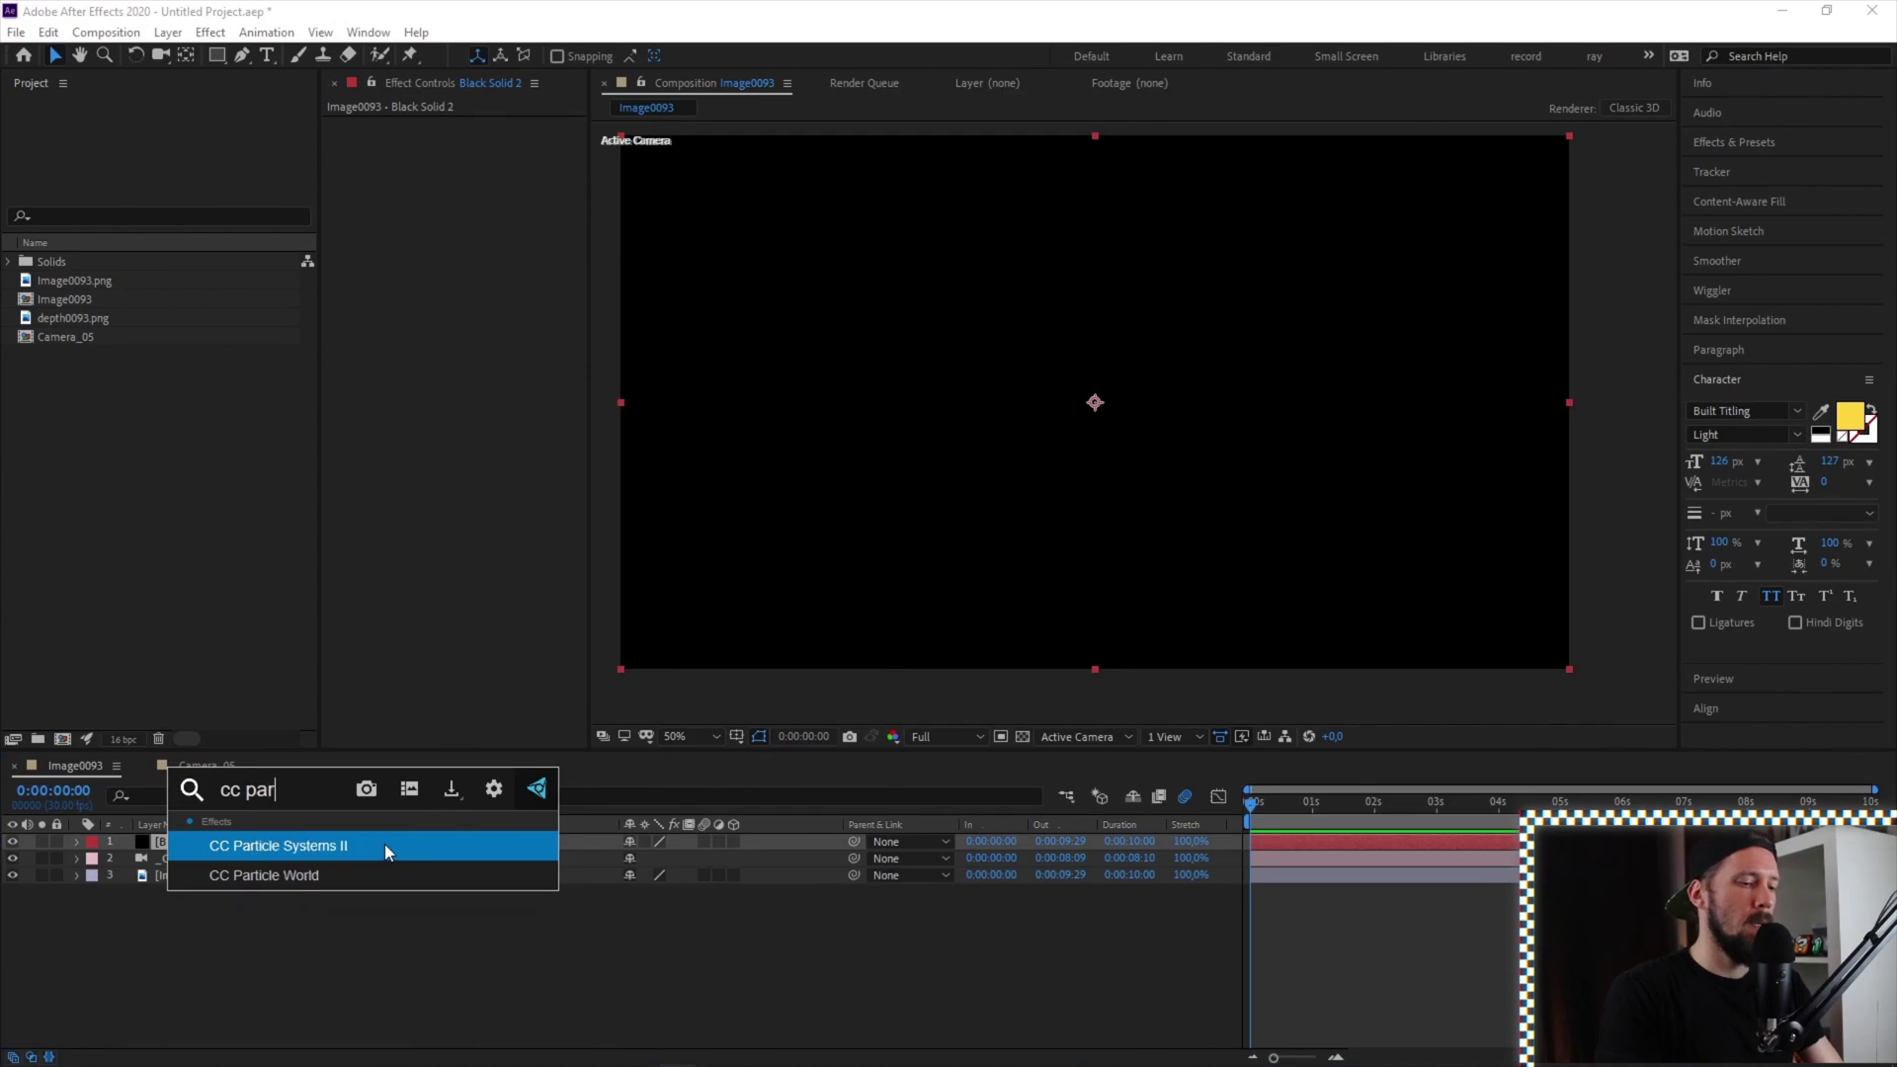
text(t)
key(Down)
key(Return)
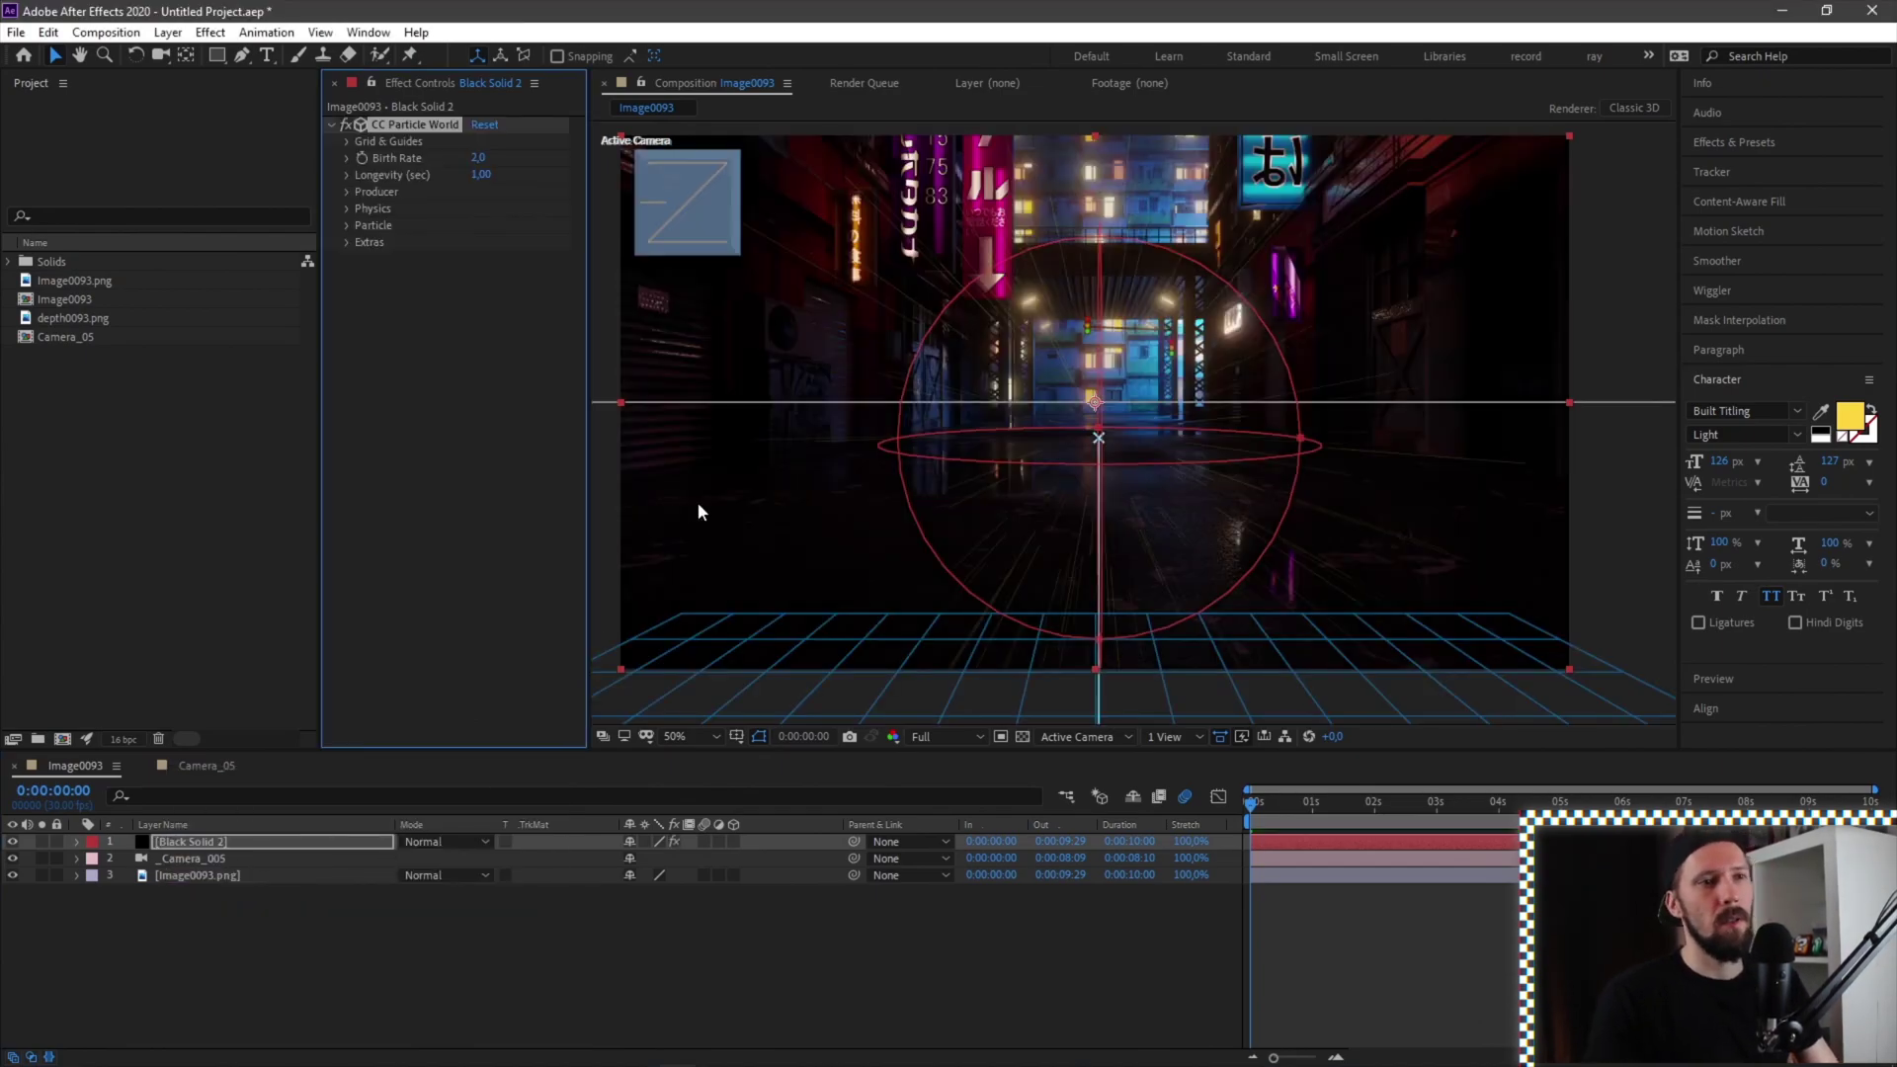
Set the particle producer's Position Z to 0,31 and play the animation up to about 1:20
click(374, 192)
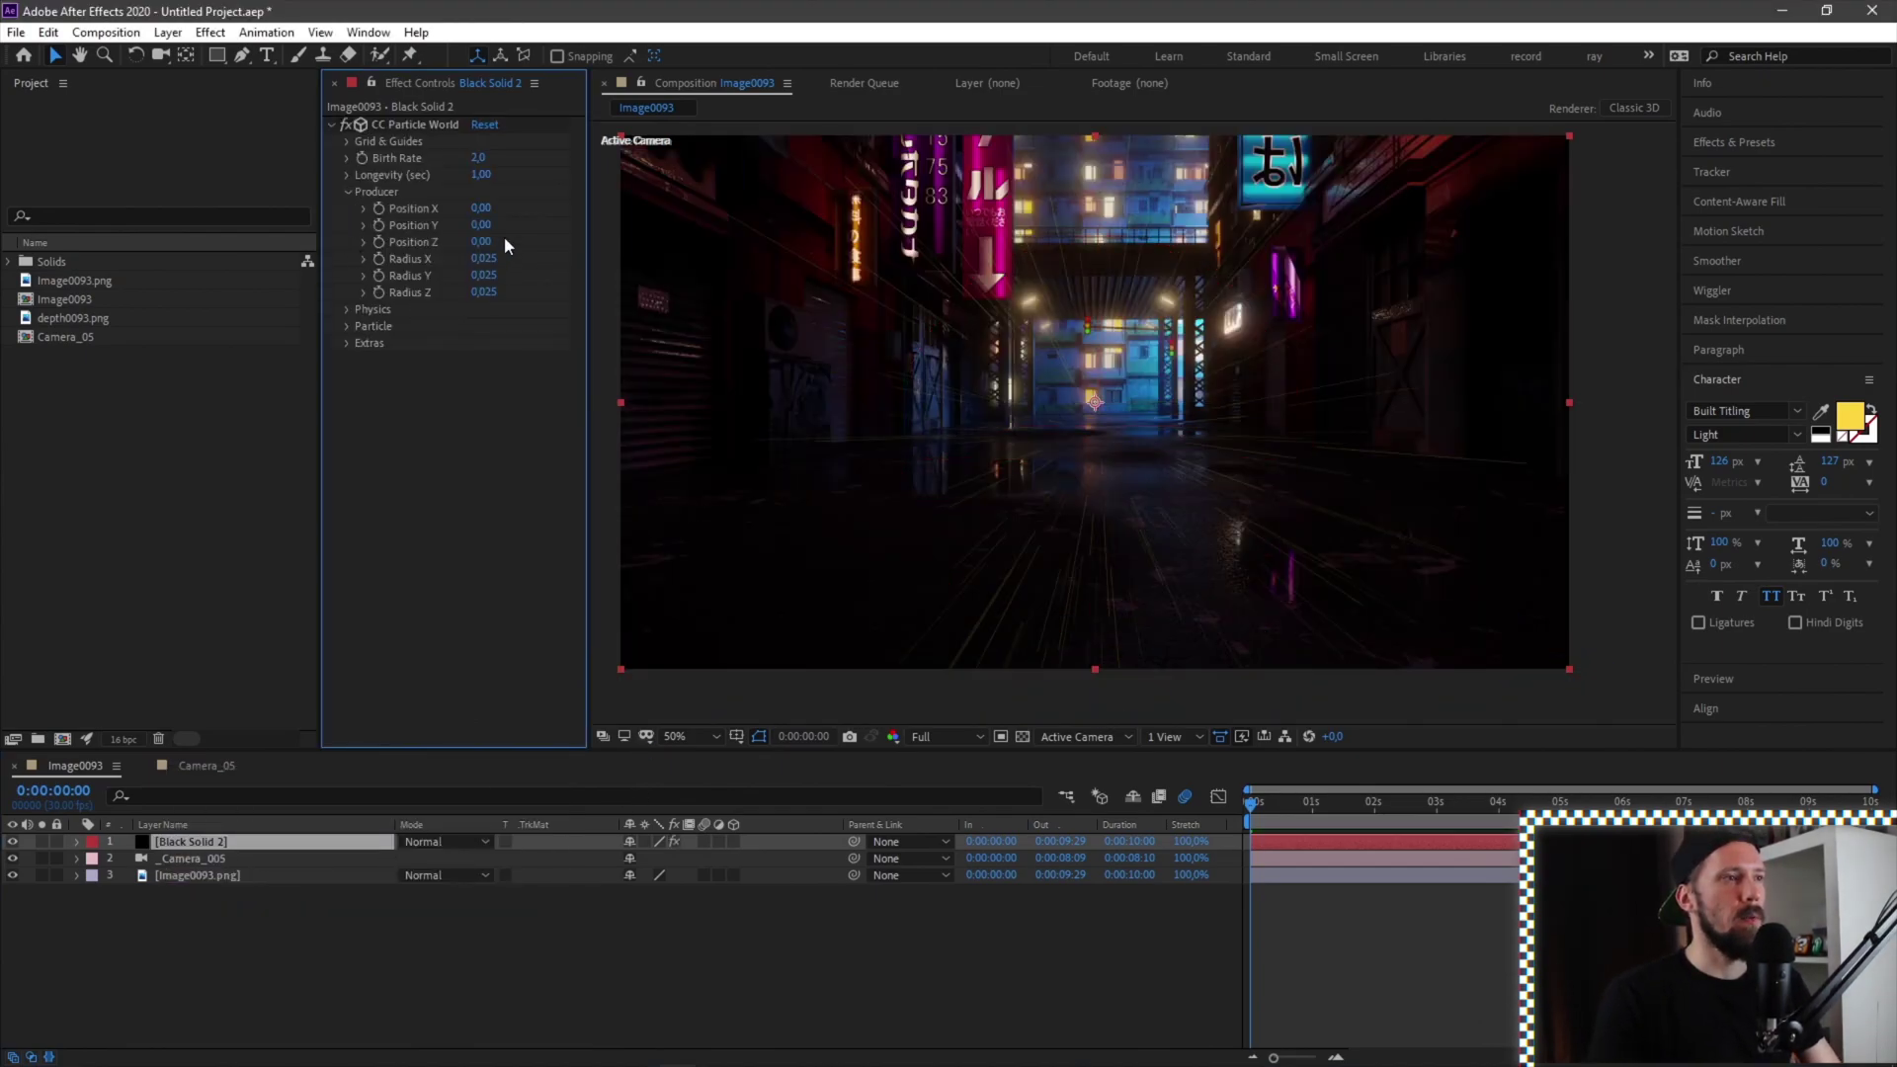
drag(487, 247, 526, 249)
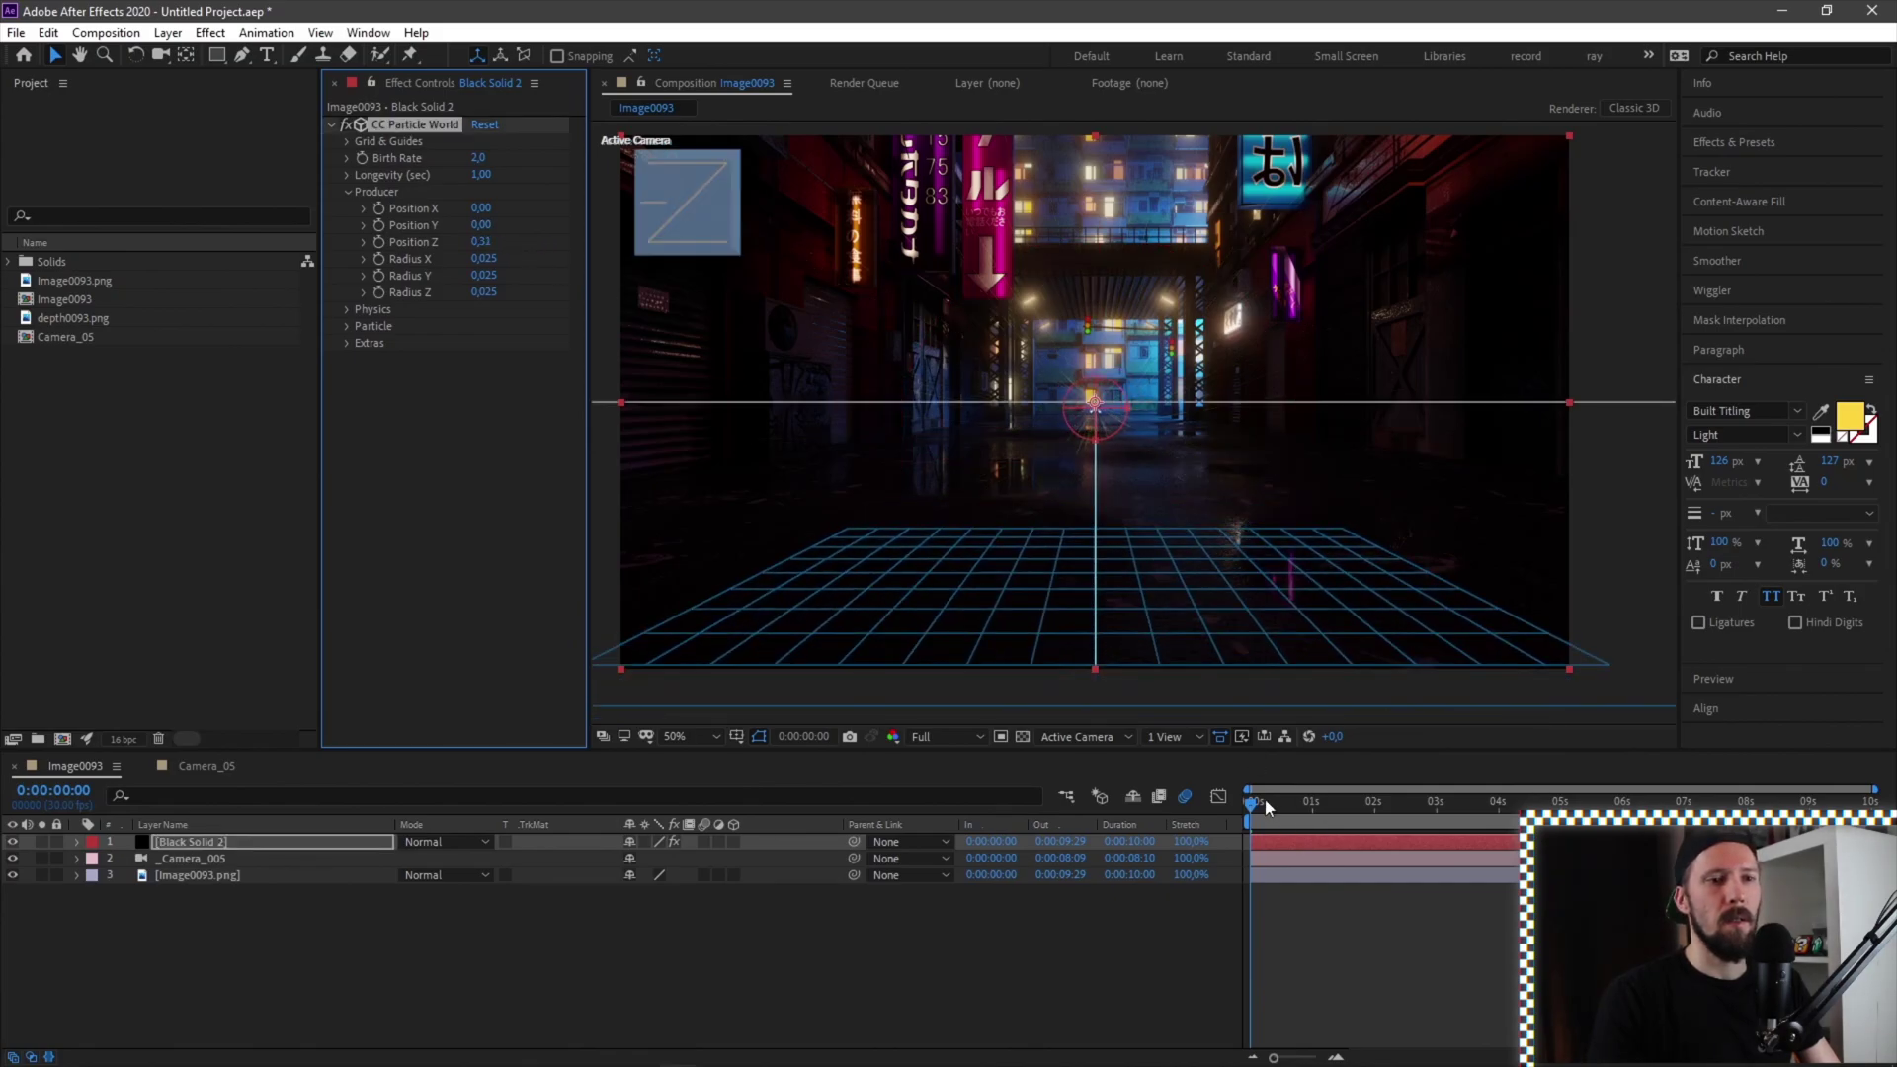
key(space)
Set the particle Velocity to 0 and the producer's Radius X to 0,485, Radius Y to 0,695 and Radius Z to 5,845
click(345, 309)
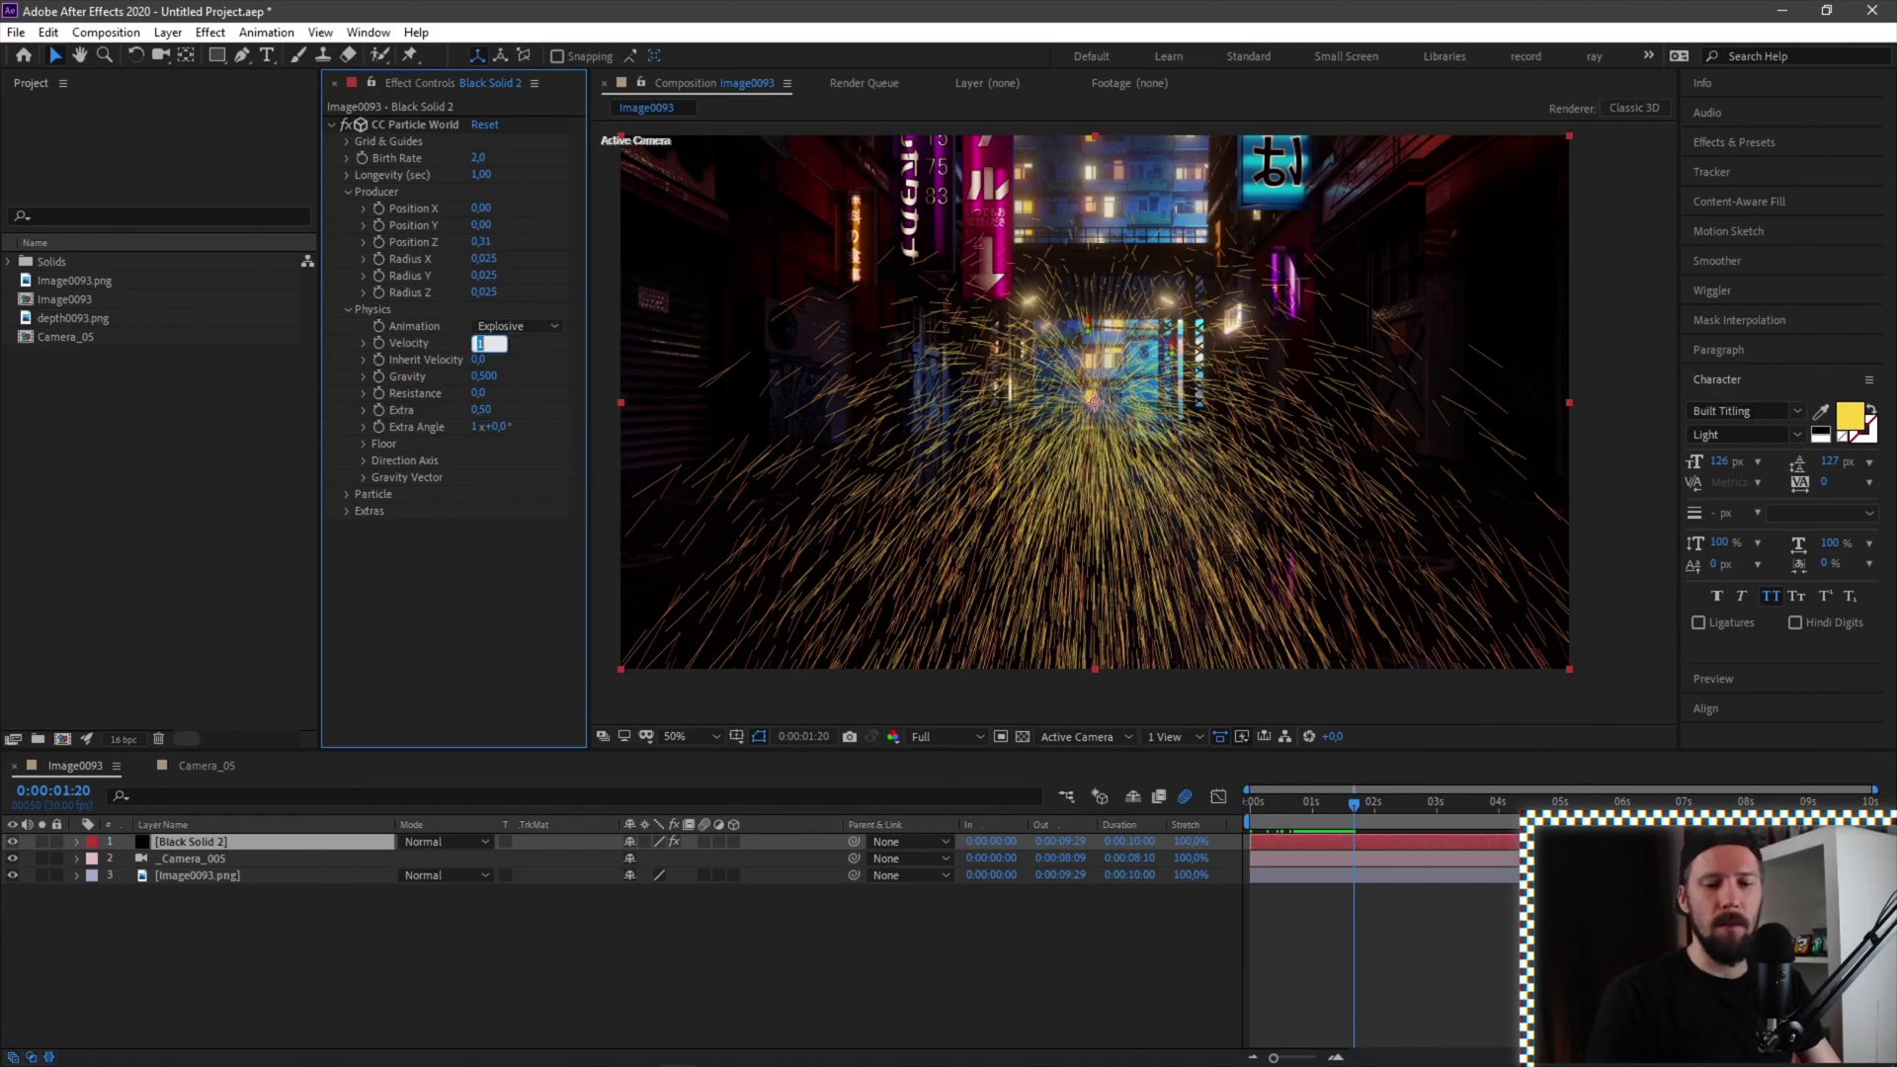
key(Return)
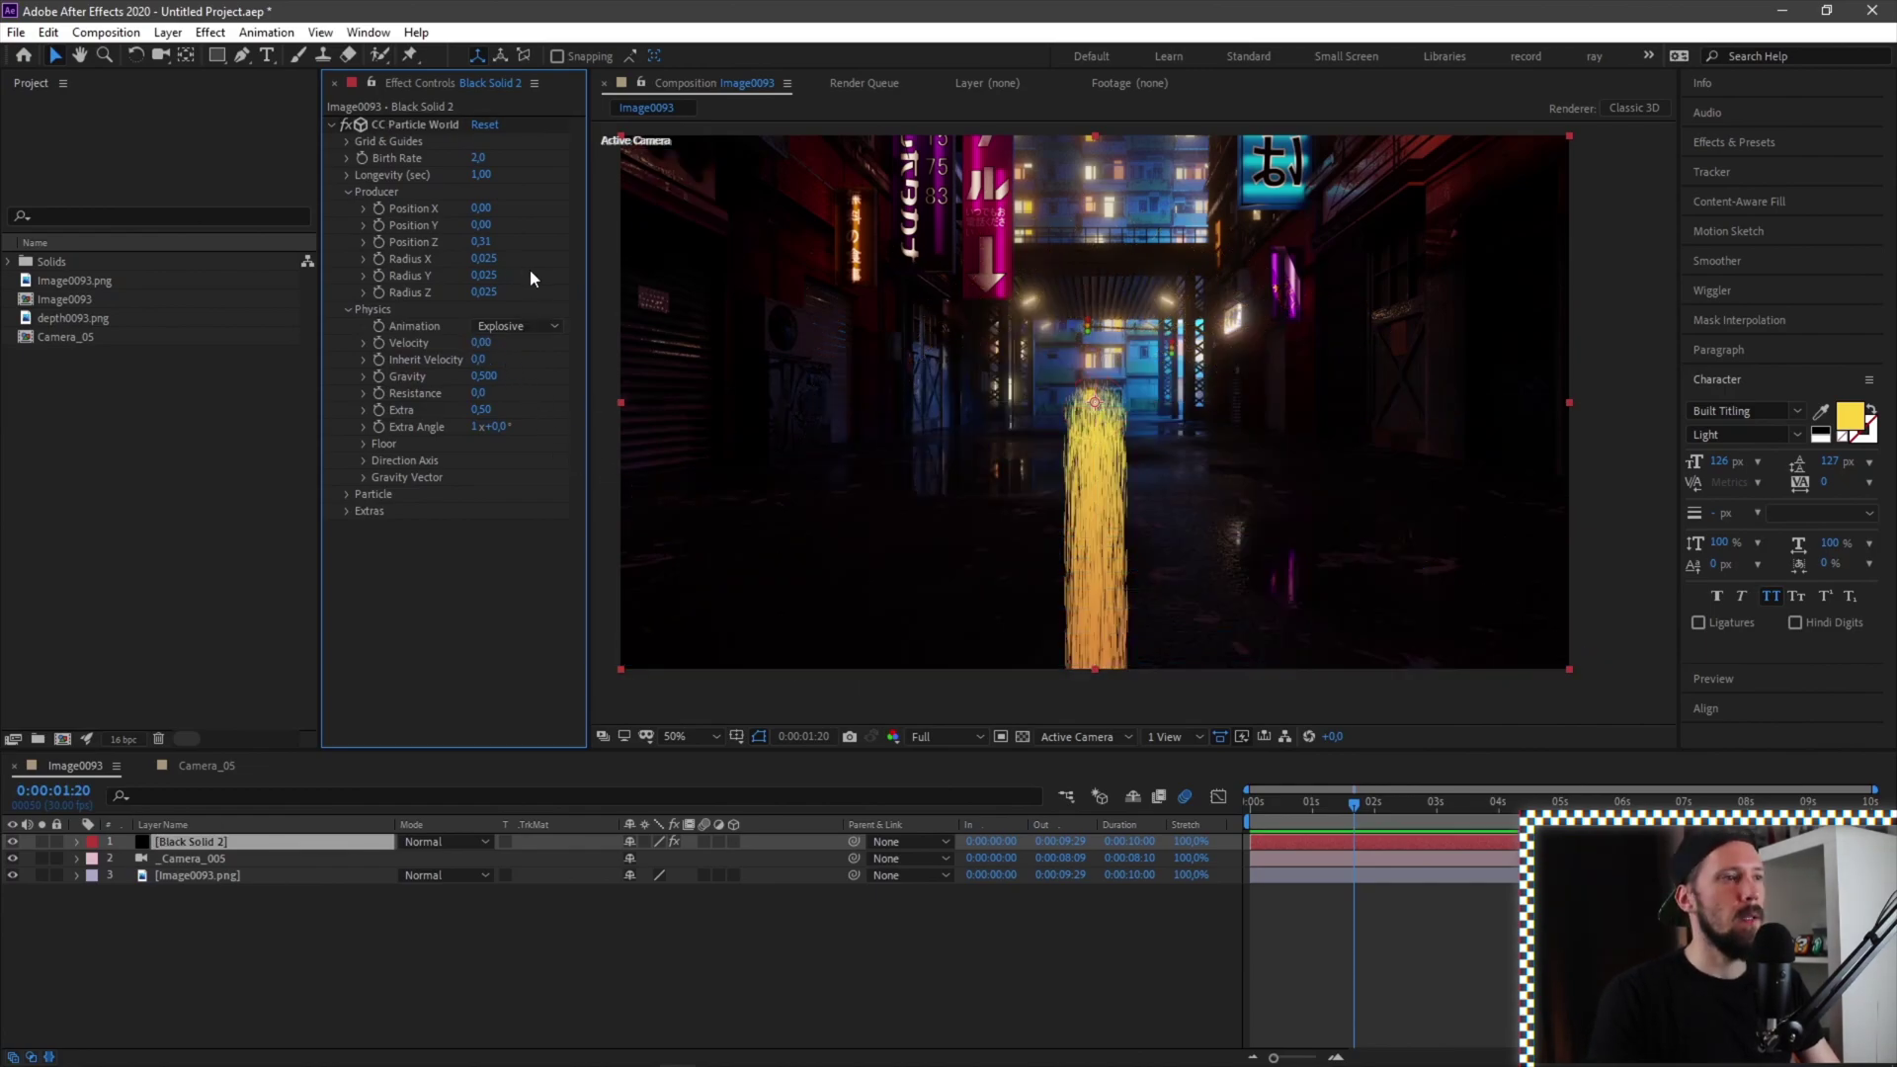
drag(481, 258, 553, 276)
drag(478, 292, 1053, 282)
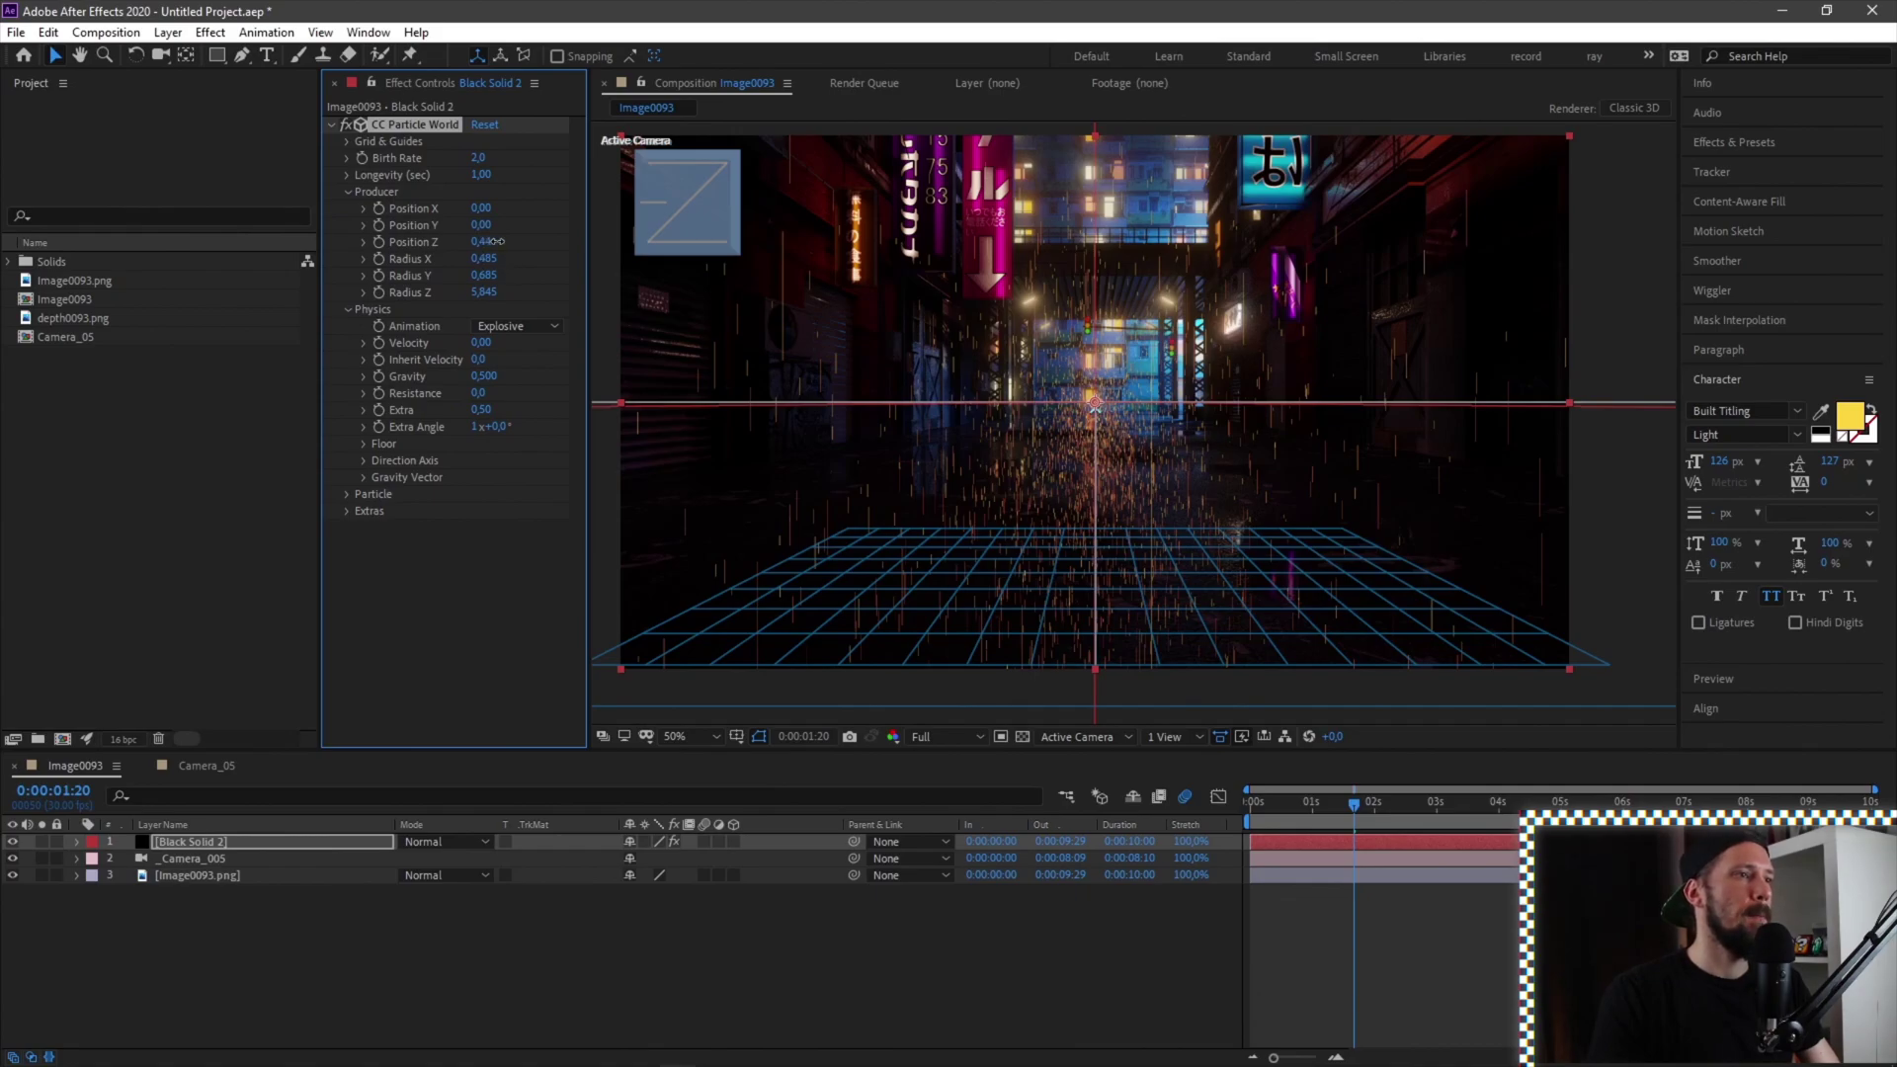
Set the particle producer to Position Y -0,92, Position Z 3,15, Radius X 1,305 and Radius Y 1,005, and preview the rain
drag(497, 241, 746, 236)
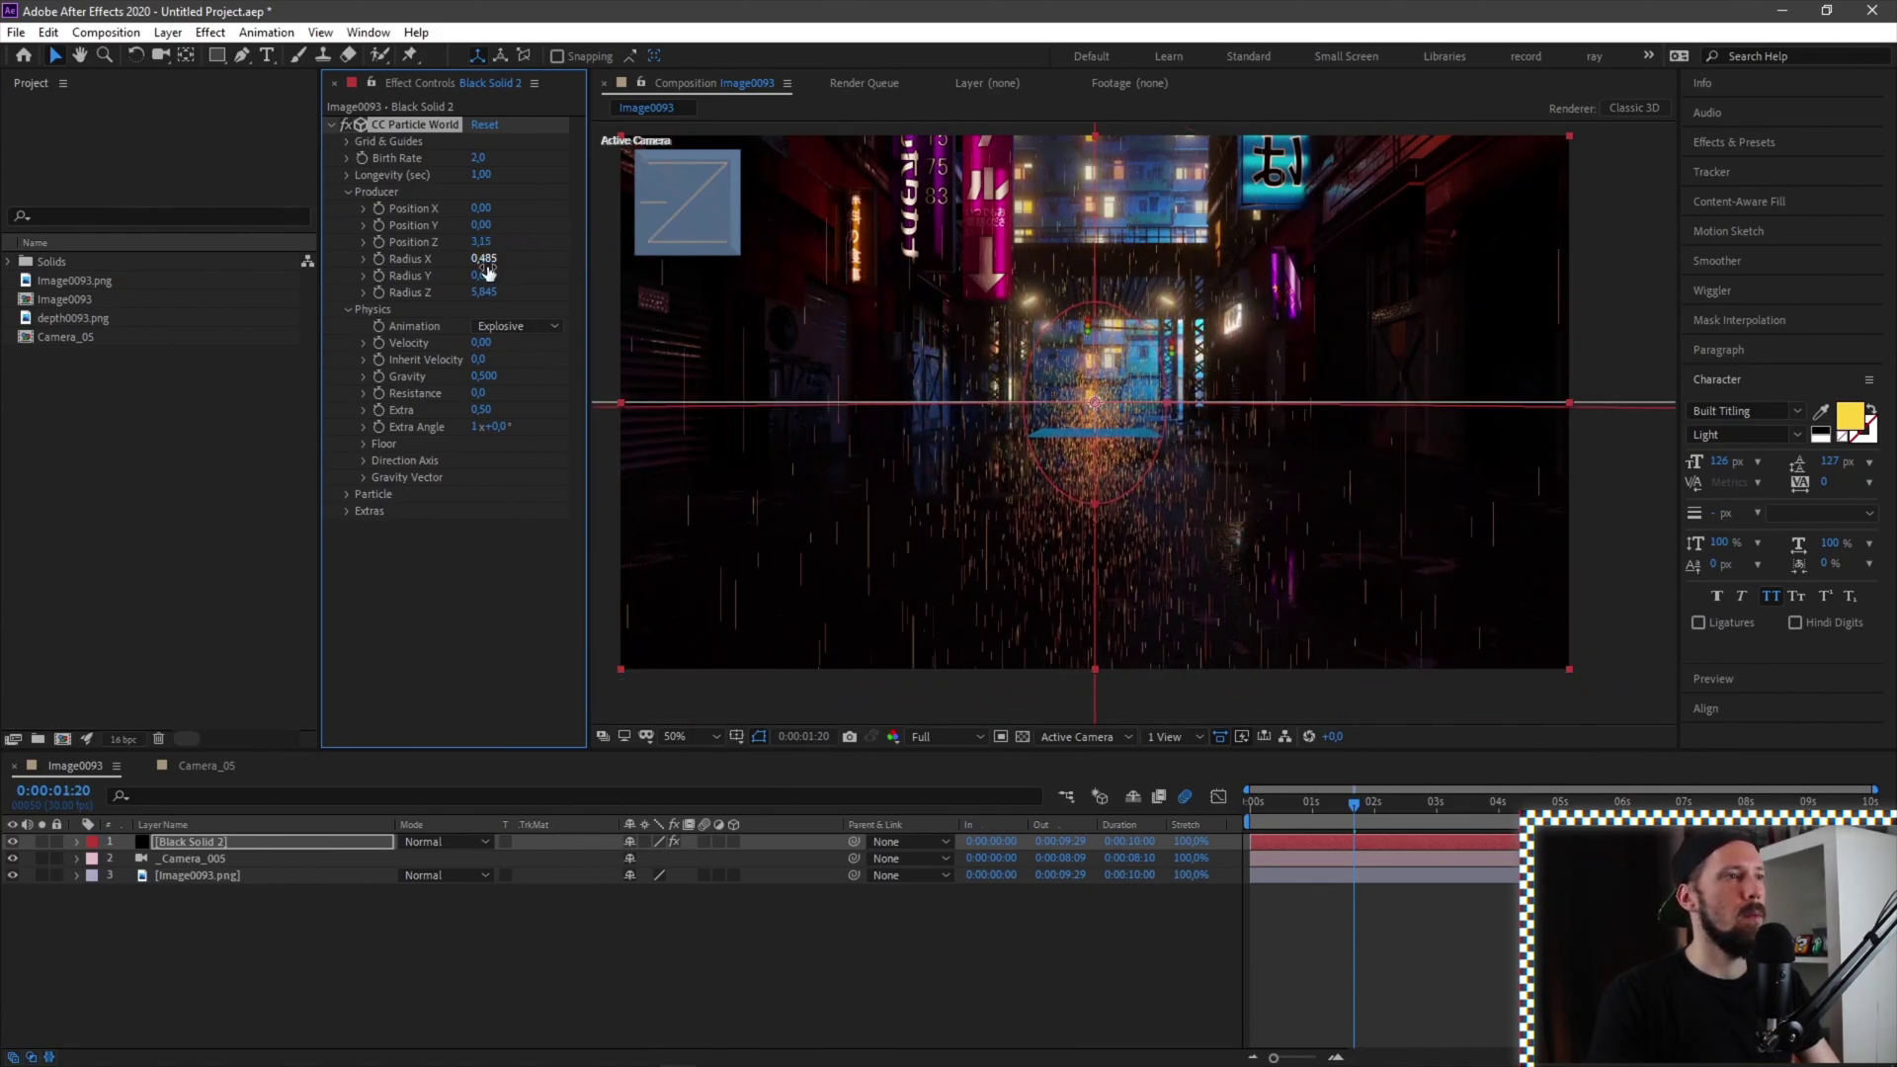
mouse_move(484, 258)
mouse_down()
mouse_move(573, 257)
mouse_move(507, 276)
mouse_move(465, 230)
mouse_up()
key(space)
key(space)
key(space)
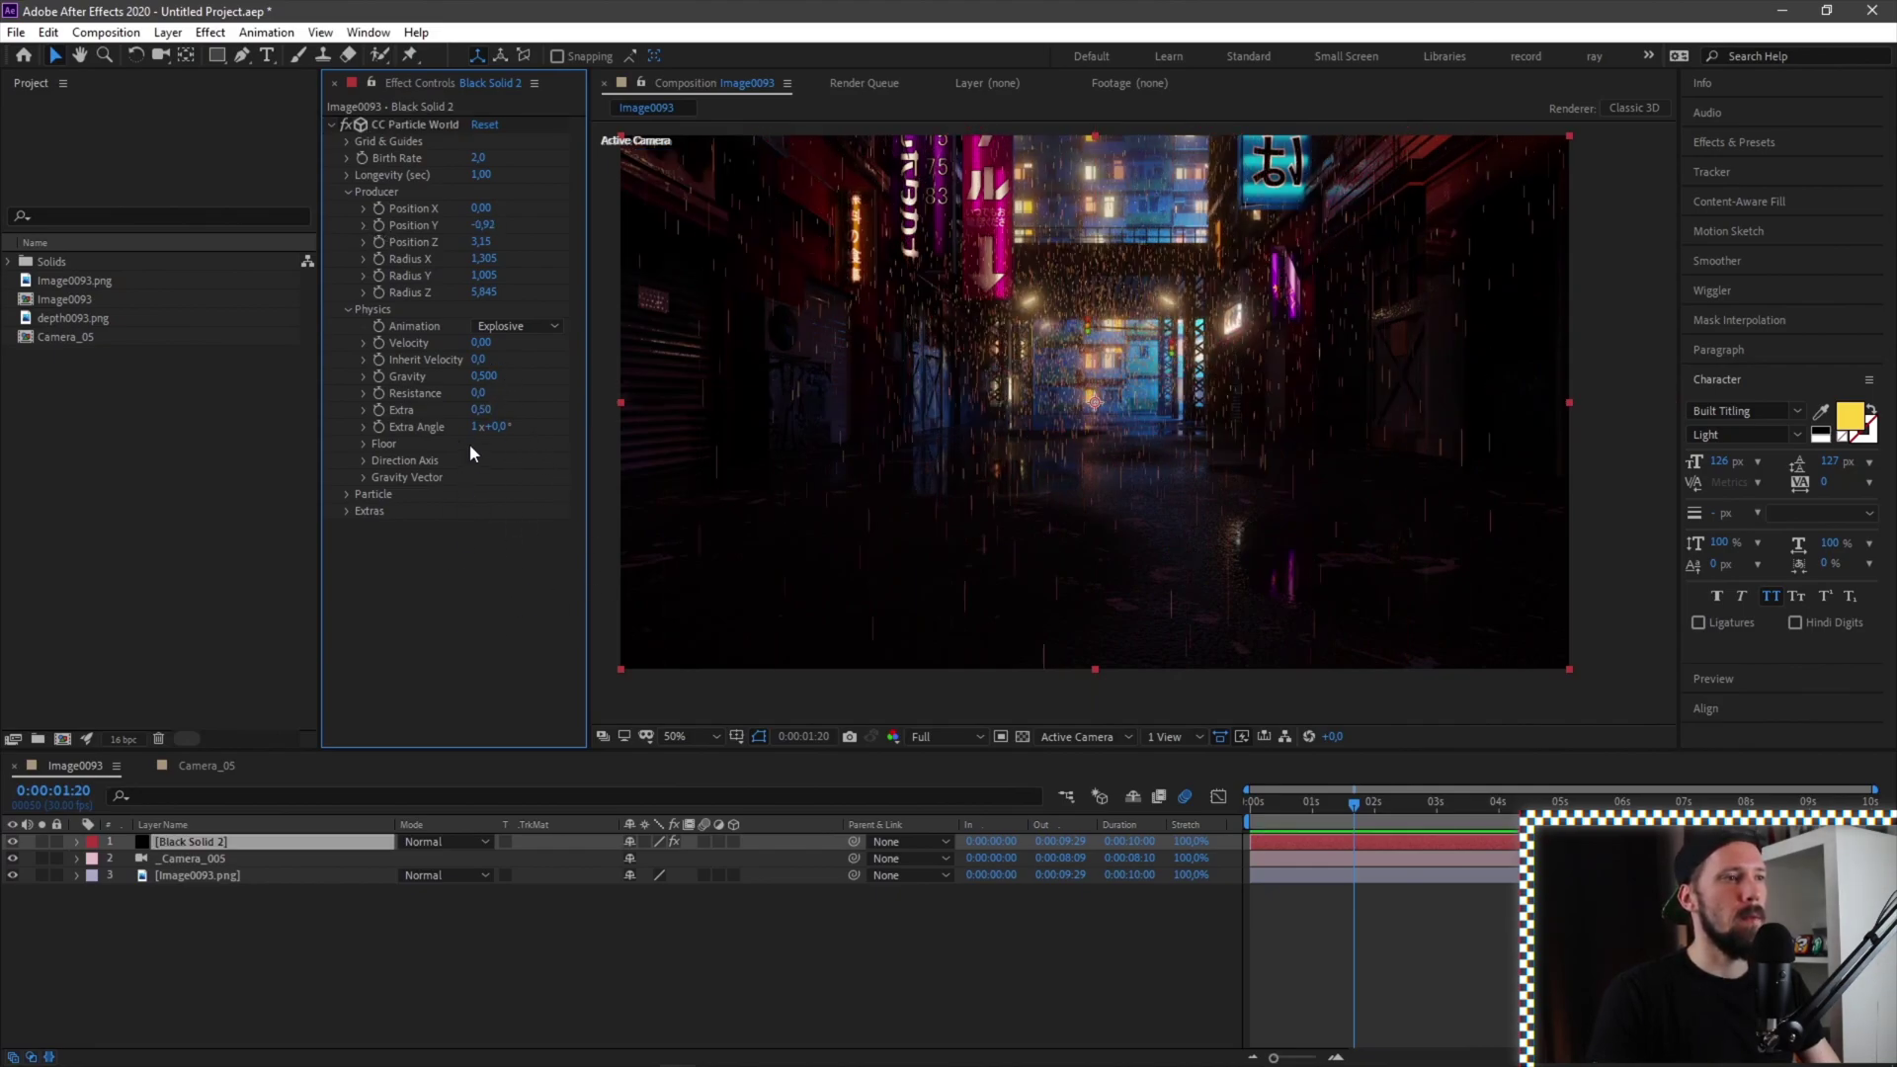
Set the particle Gravity to 1 and preview the faster-falling rain
click(486, 377)
text(1)
key(Return)
key(space)
Set the particle Birth Rate to 1, preview it, and extend the camera layer's end to 0:00:10:13
key(space)
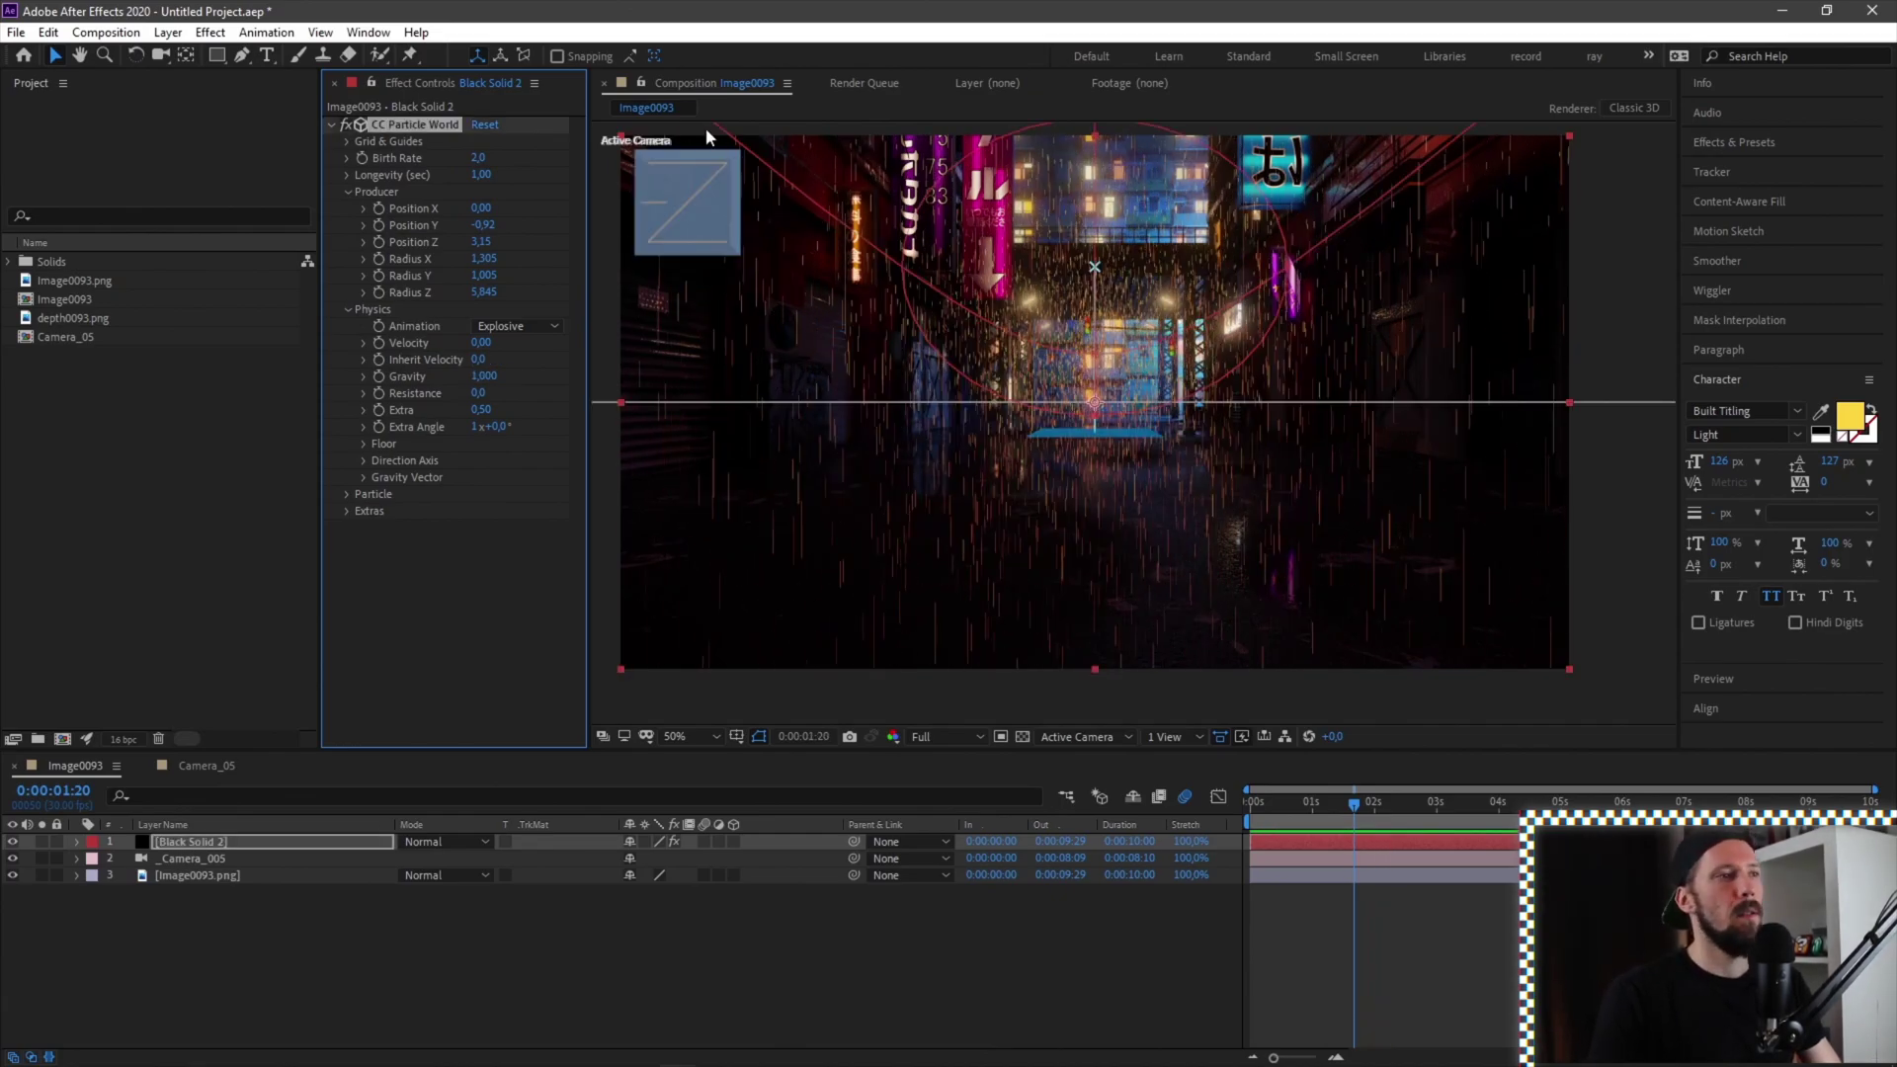
click(480, 158)
text(1)
key(Return)
key(space)
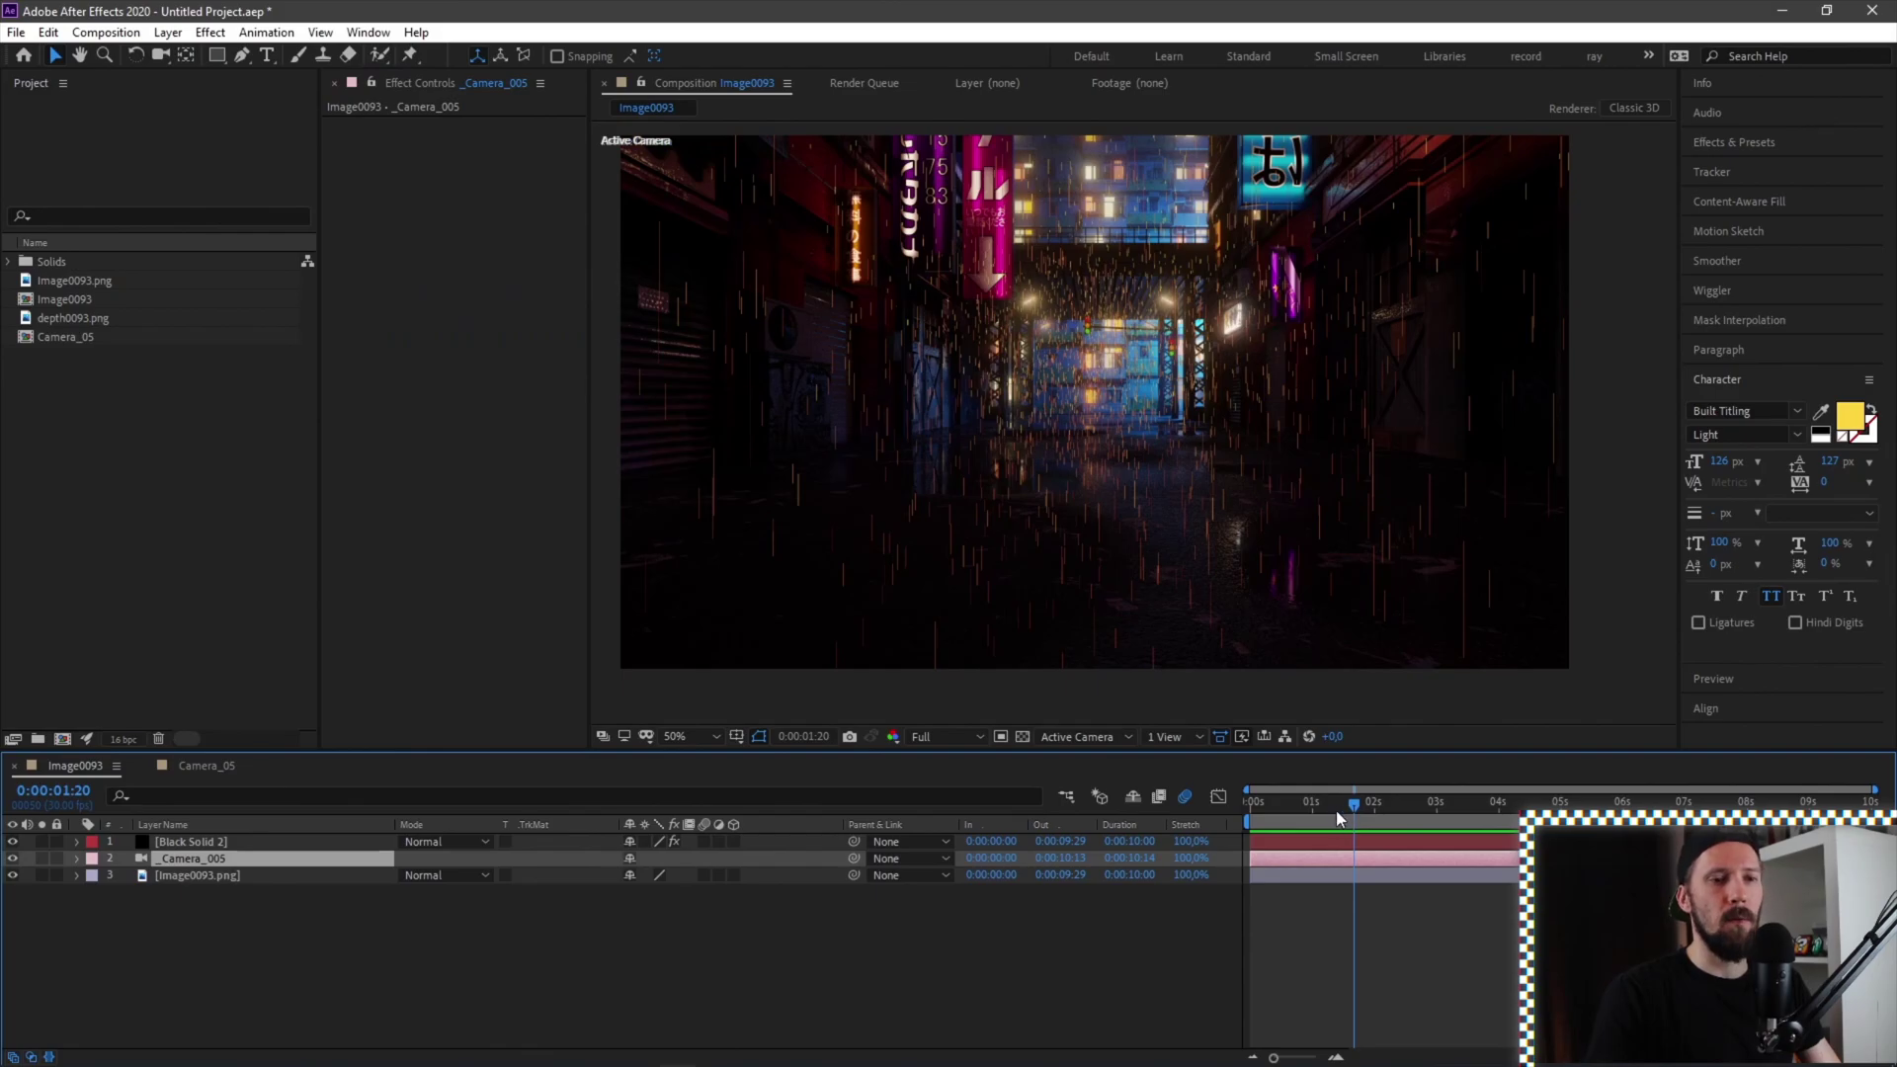
Shift the particle solid's start to -0:00:02:24, extend its end to 0:00:11:15, and preview the rain from the first frame
drag(1344, 805, 1214, 814)
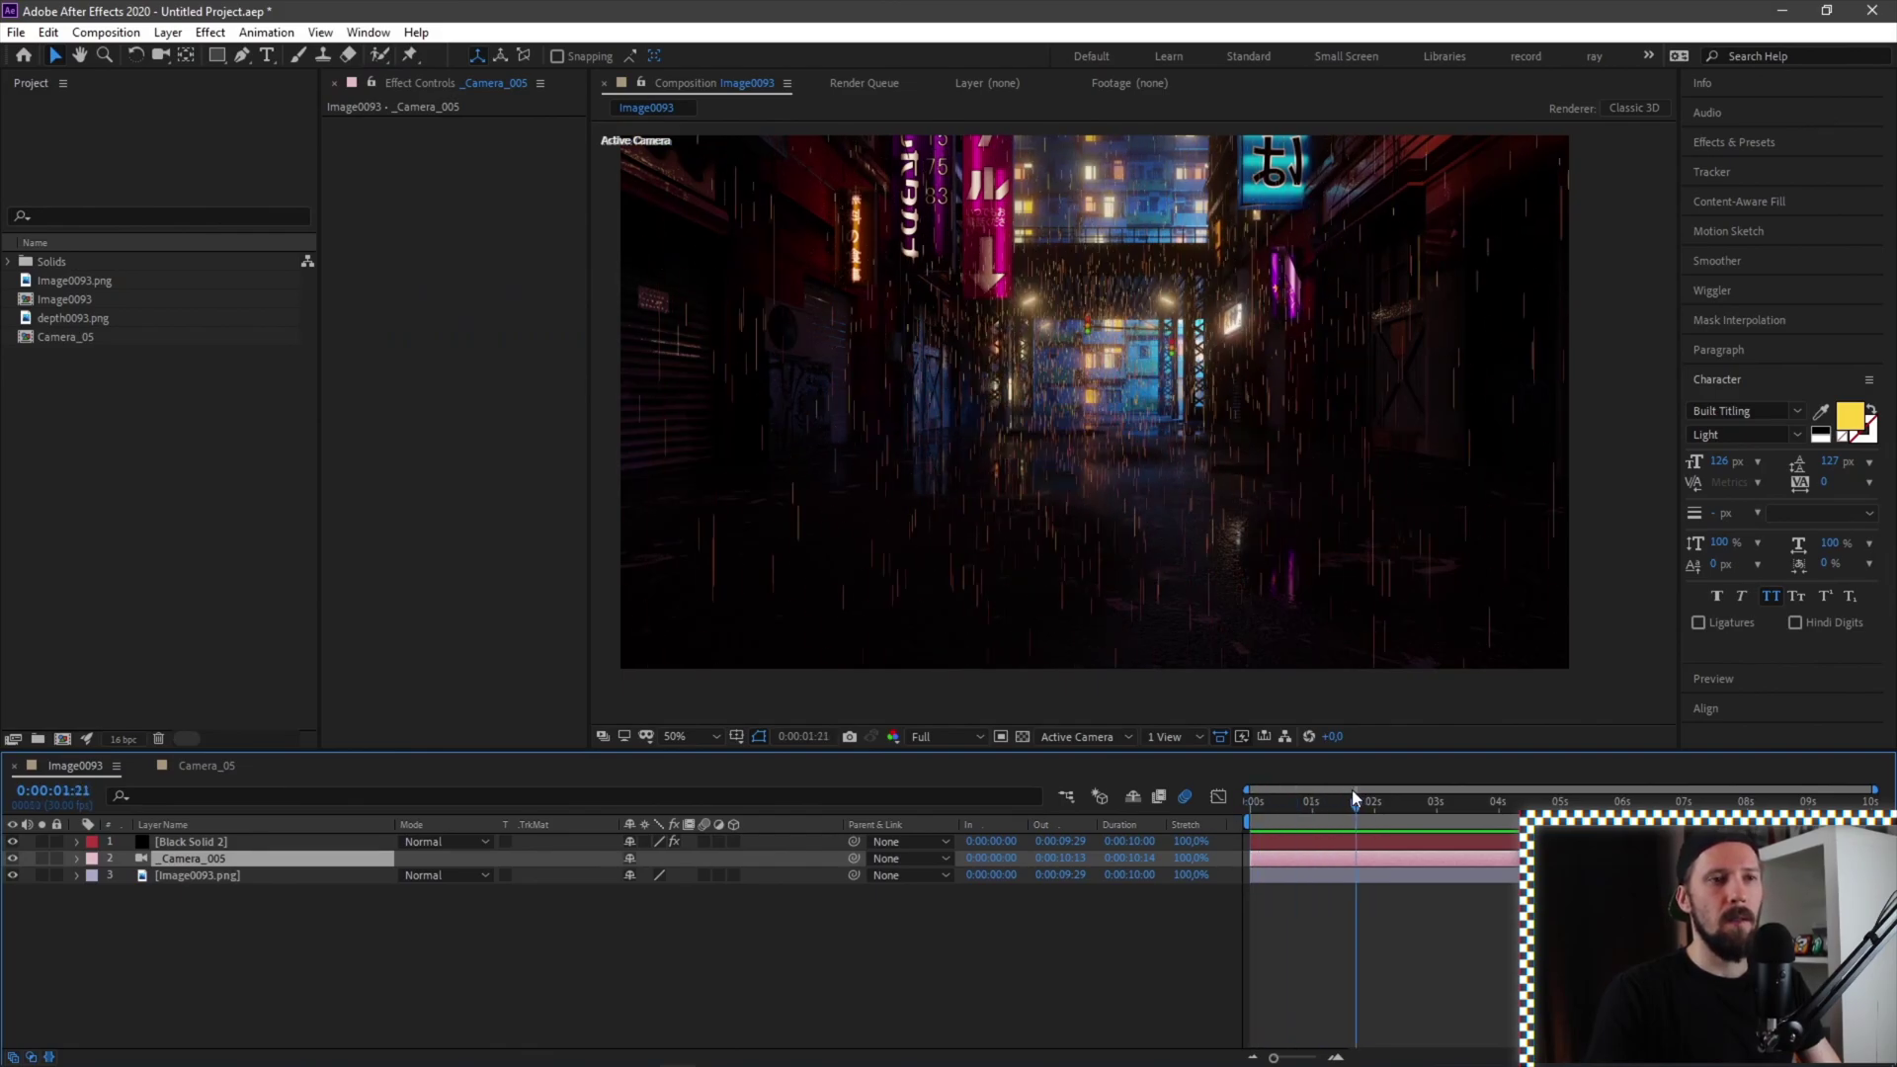
drag(1350, 797, 1248, 806)
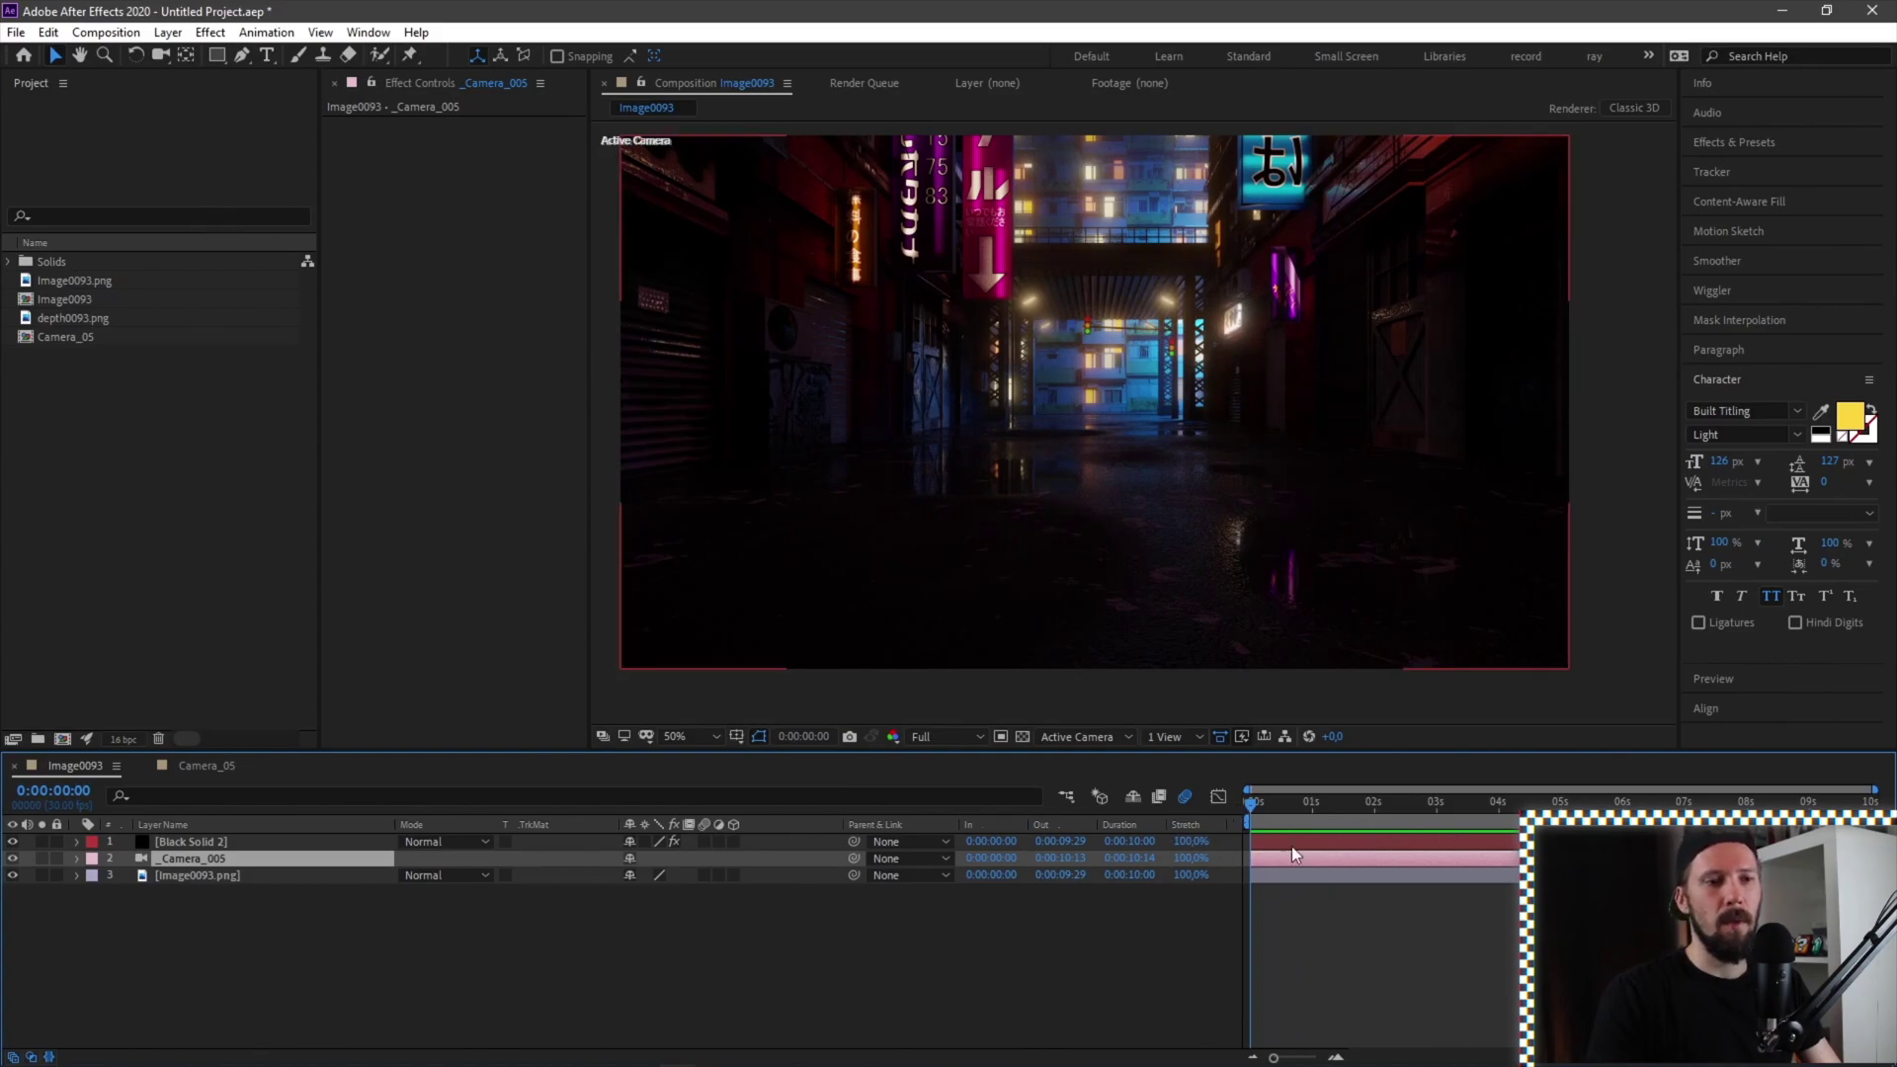
drag(1457, 841, 1390, 844)
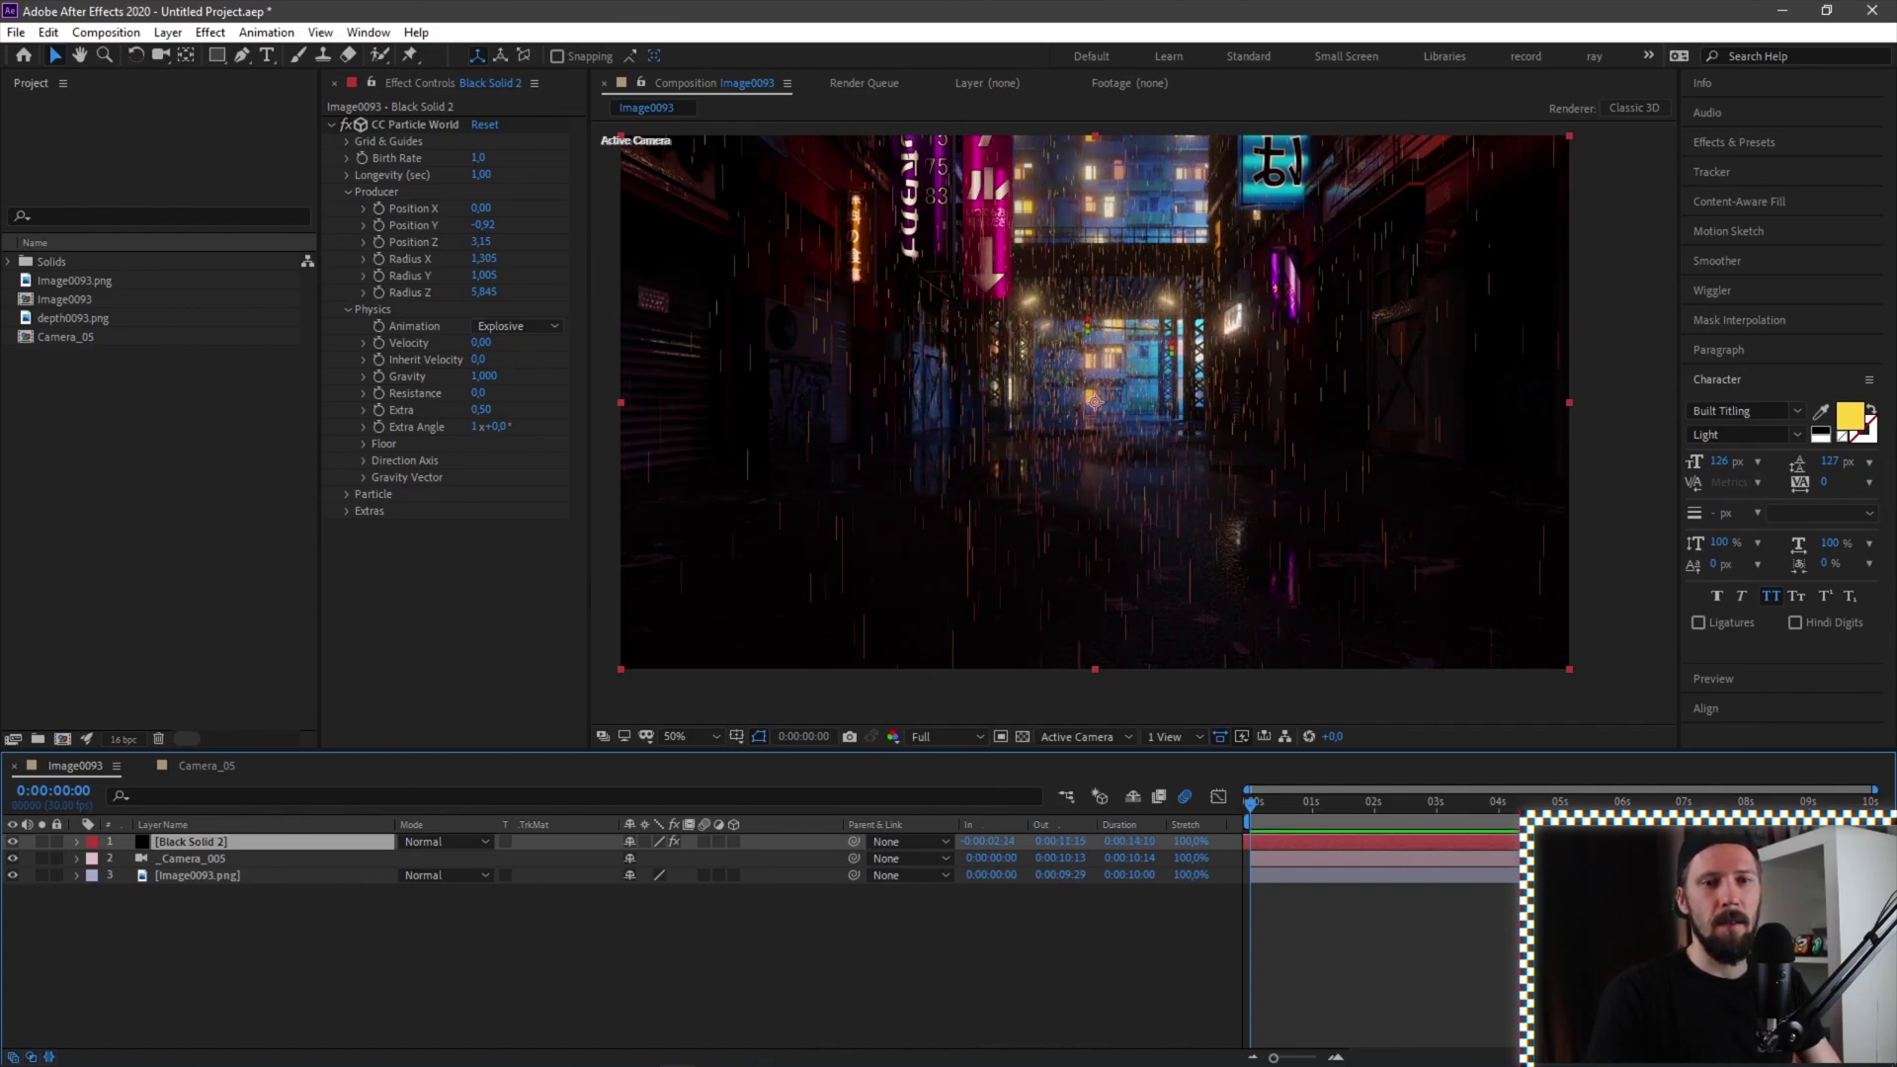
click(1413, 909)
mouse_move(1259, 805)
mouse_down()
mouse_move(1307, 803)
mouse_move(1248, 808)
mouse_up()
key(space)
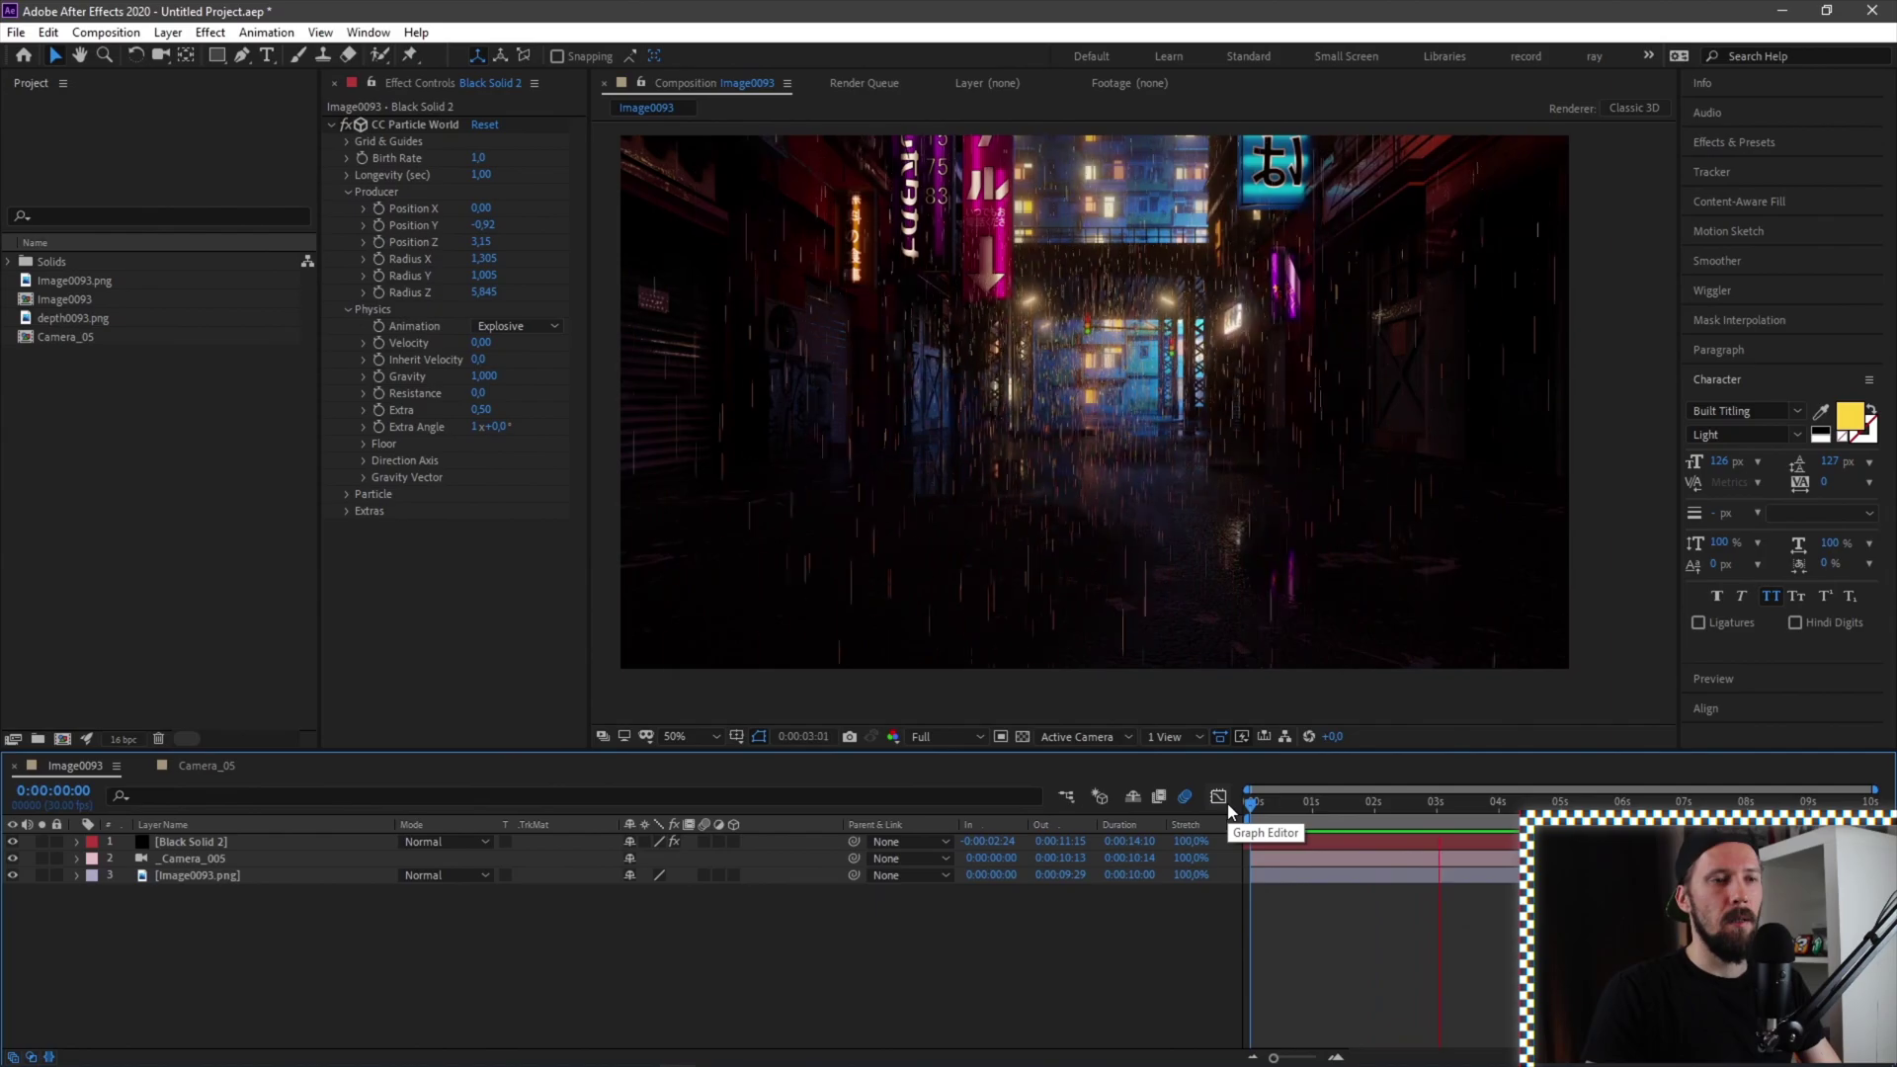
key(space)
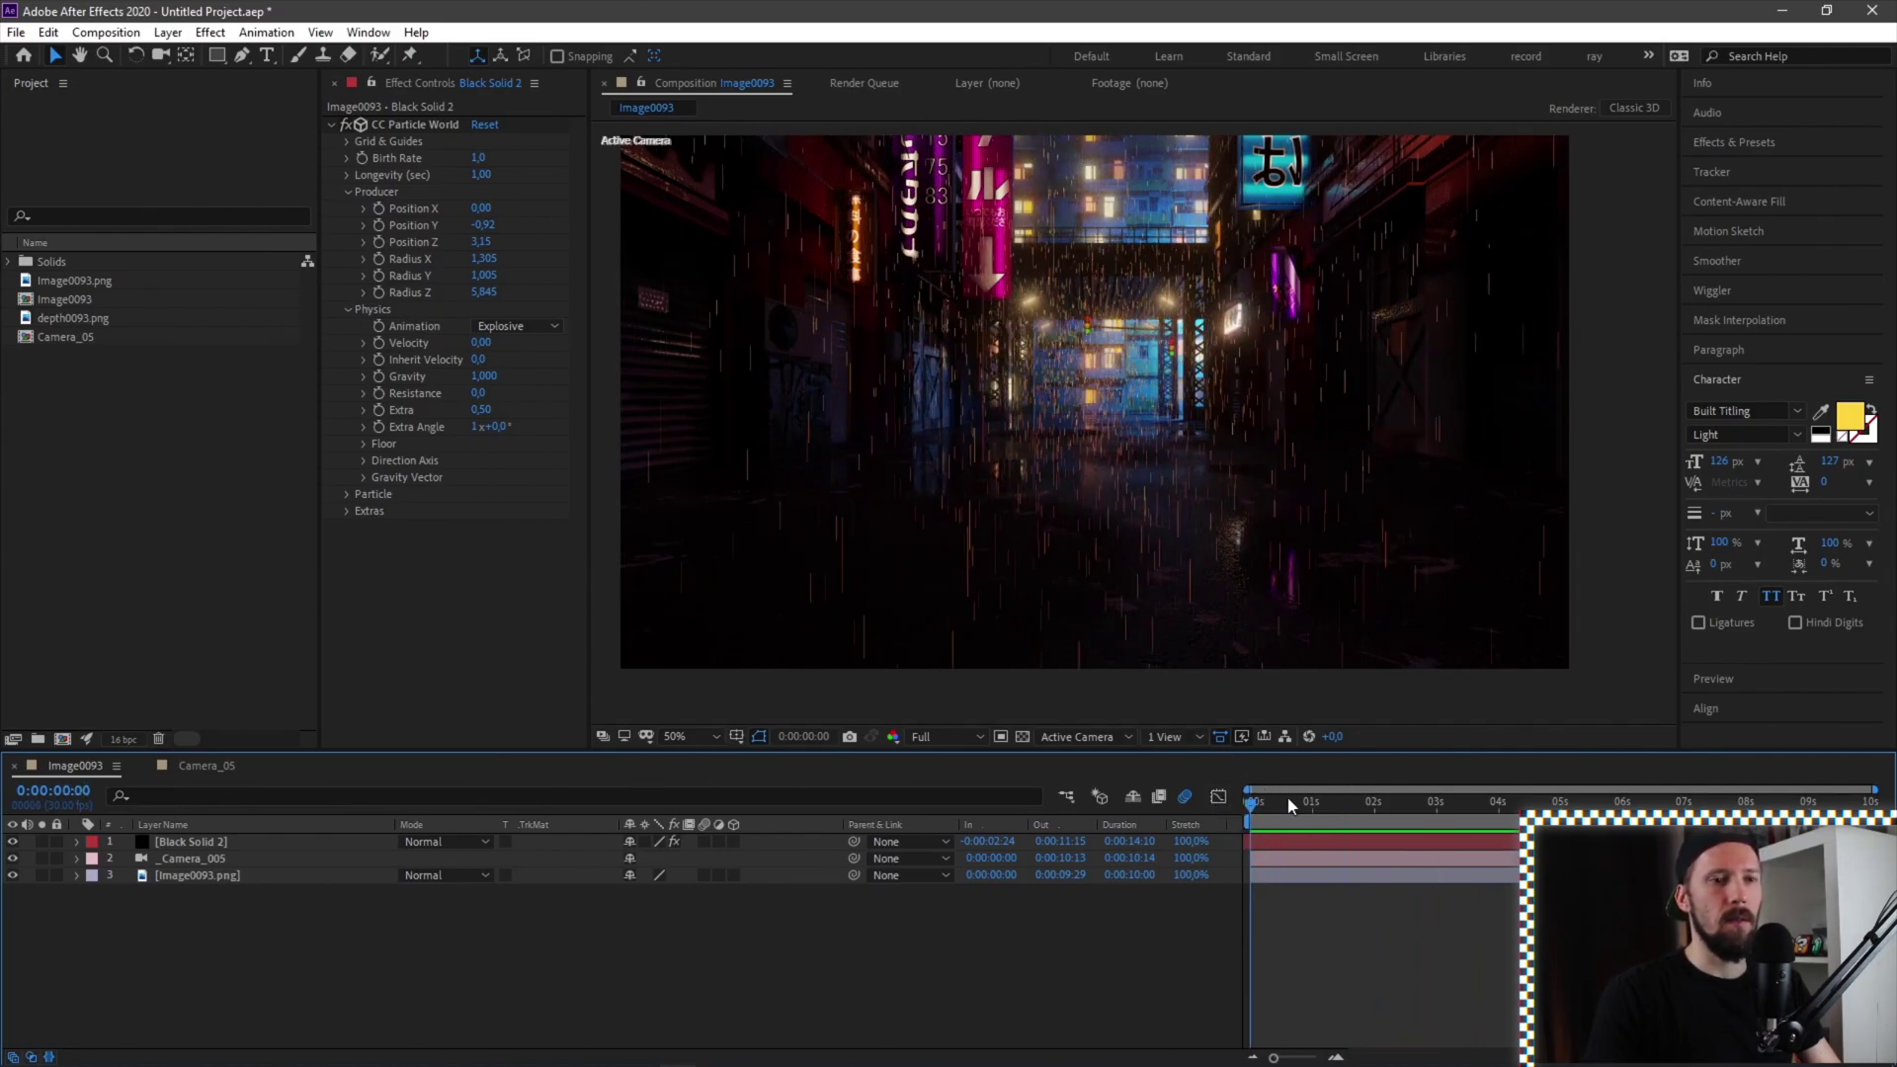
Set the particles' Birth Color and Death Color to white and their Max Opacity to 50 %
click(346, 309)
click(347, 191)
click(347, 228)
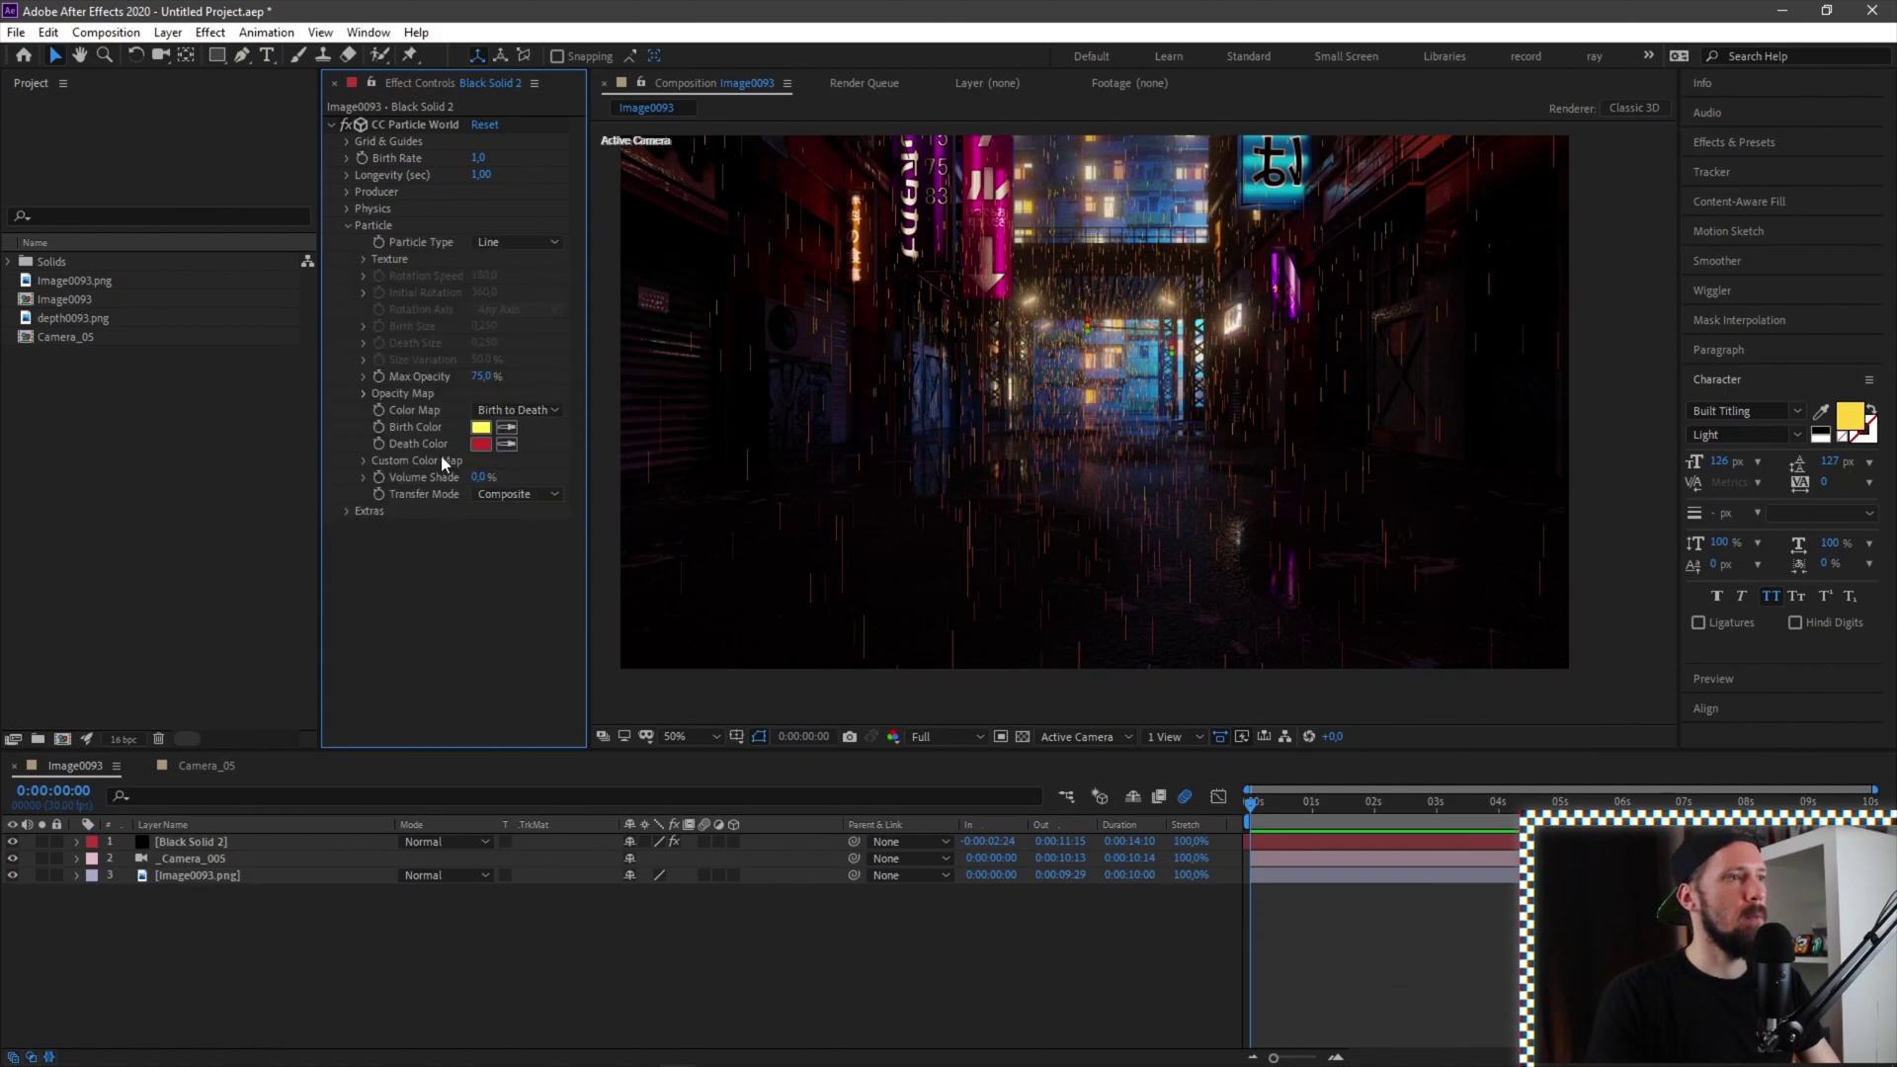
click(481, 428)
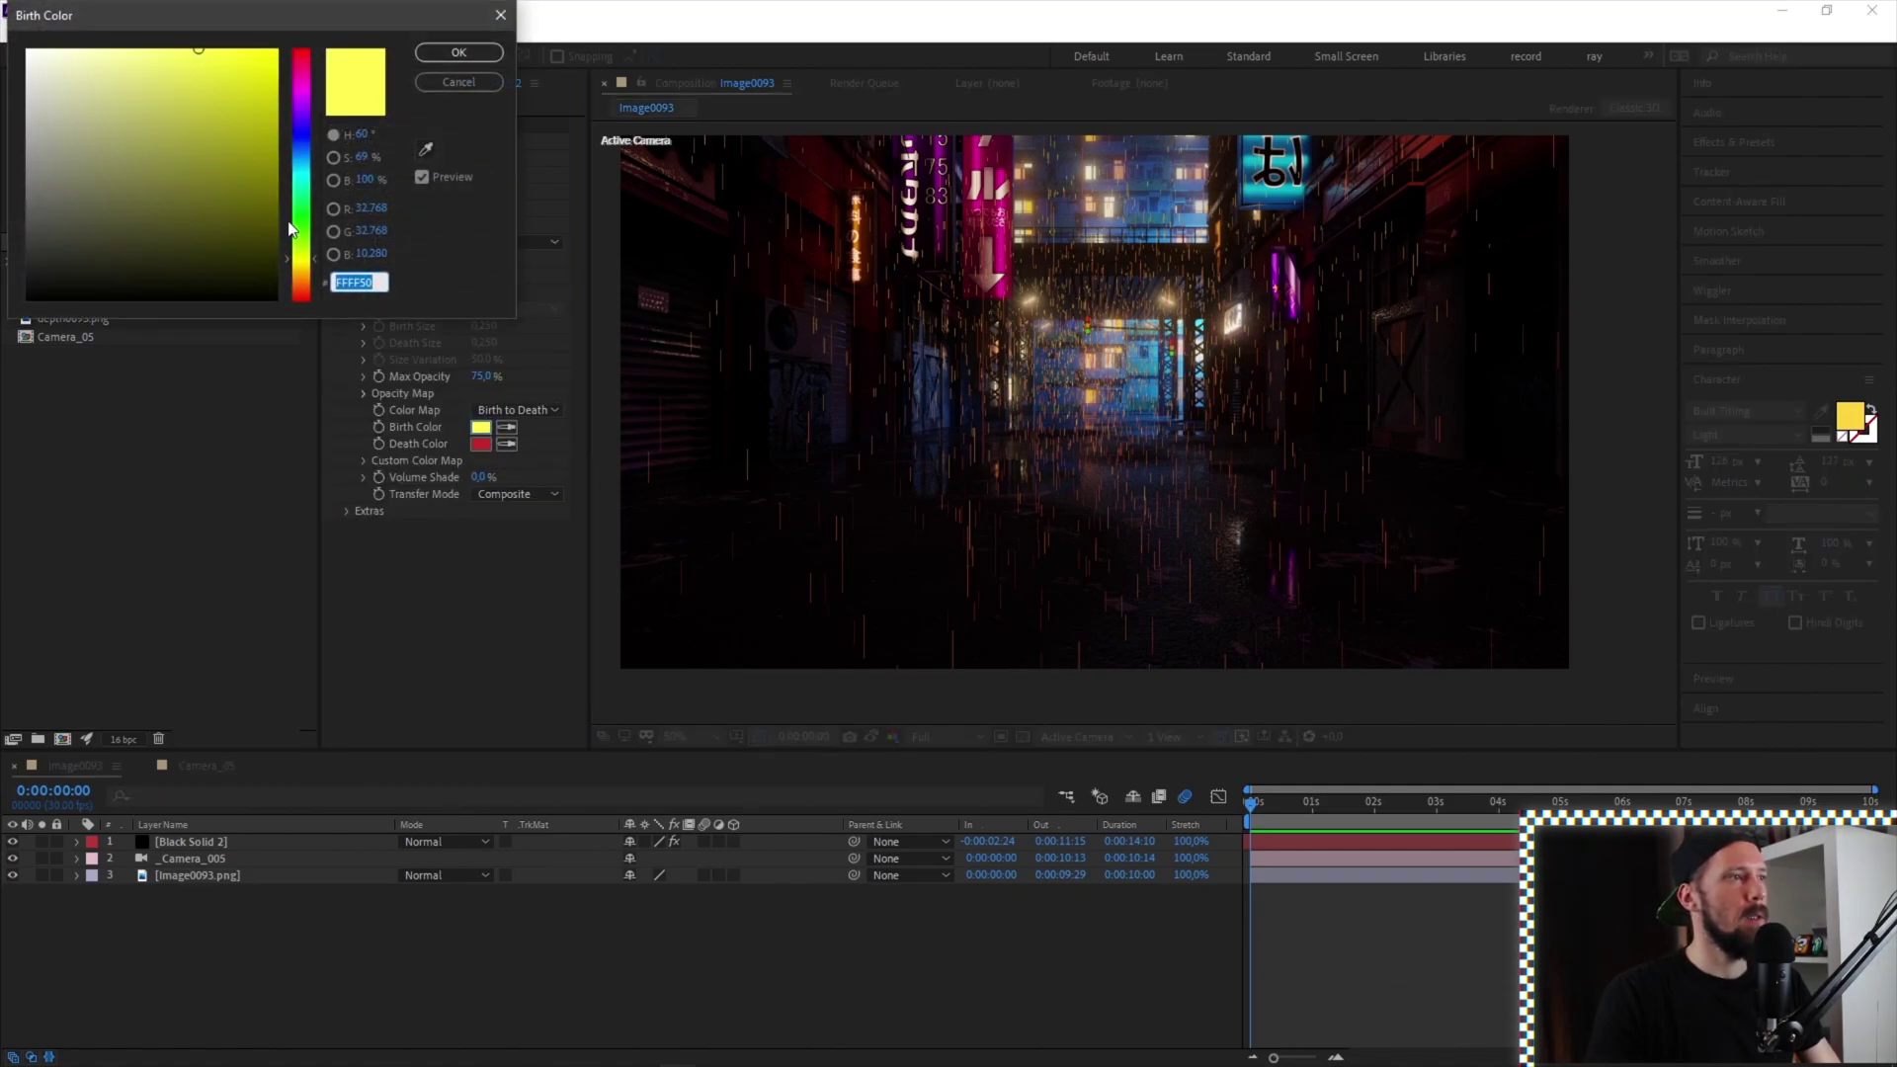
drag(292, 223, 300, 181)
drag(72, 70, 20, 12)
click(459, 53)
click(481, 445)
drag(115, 190, 26, 48)
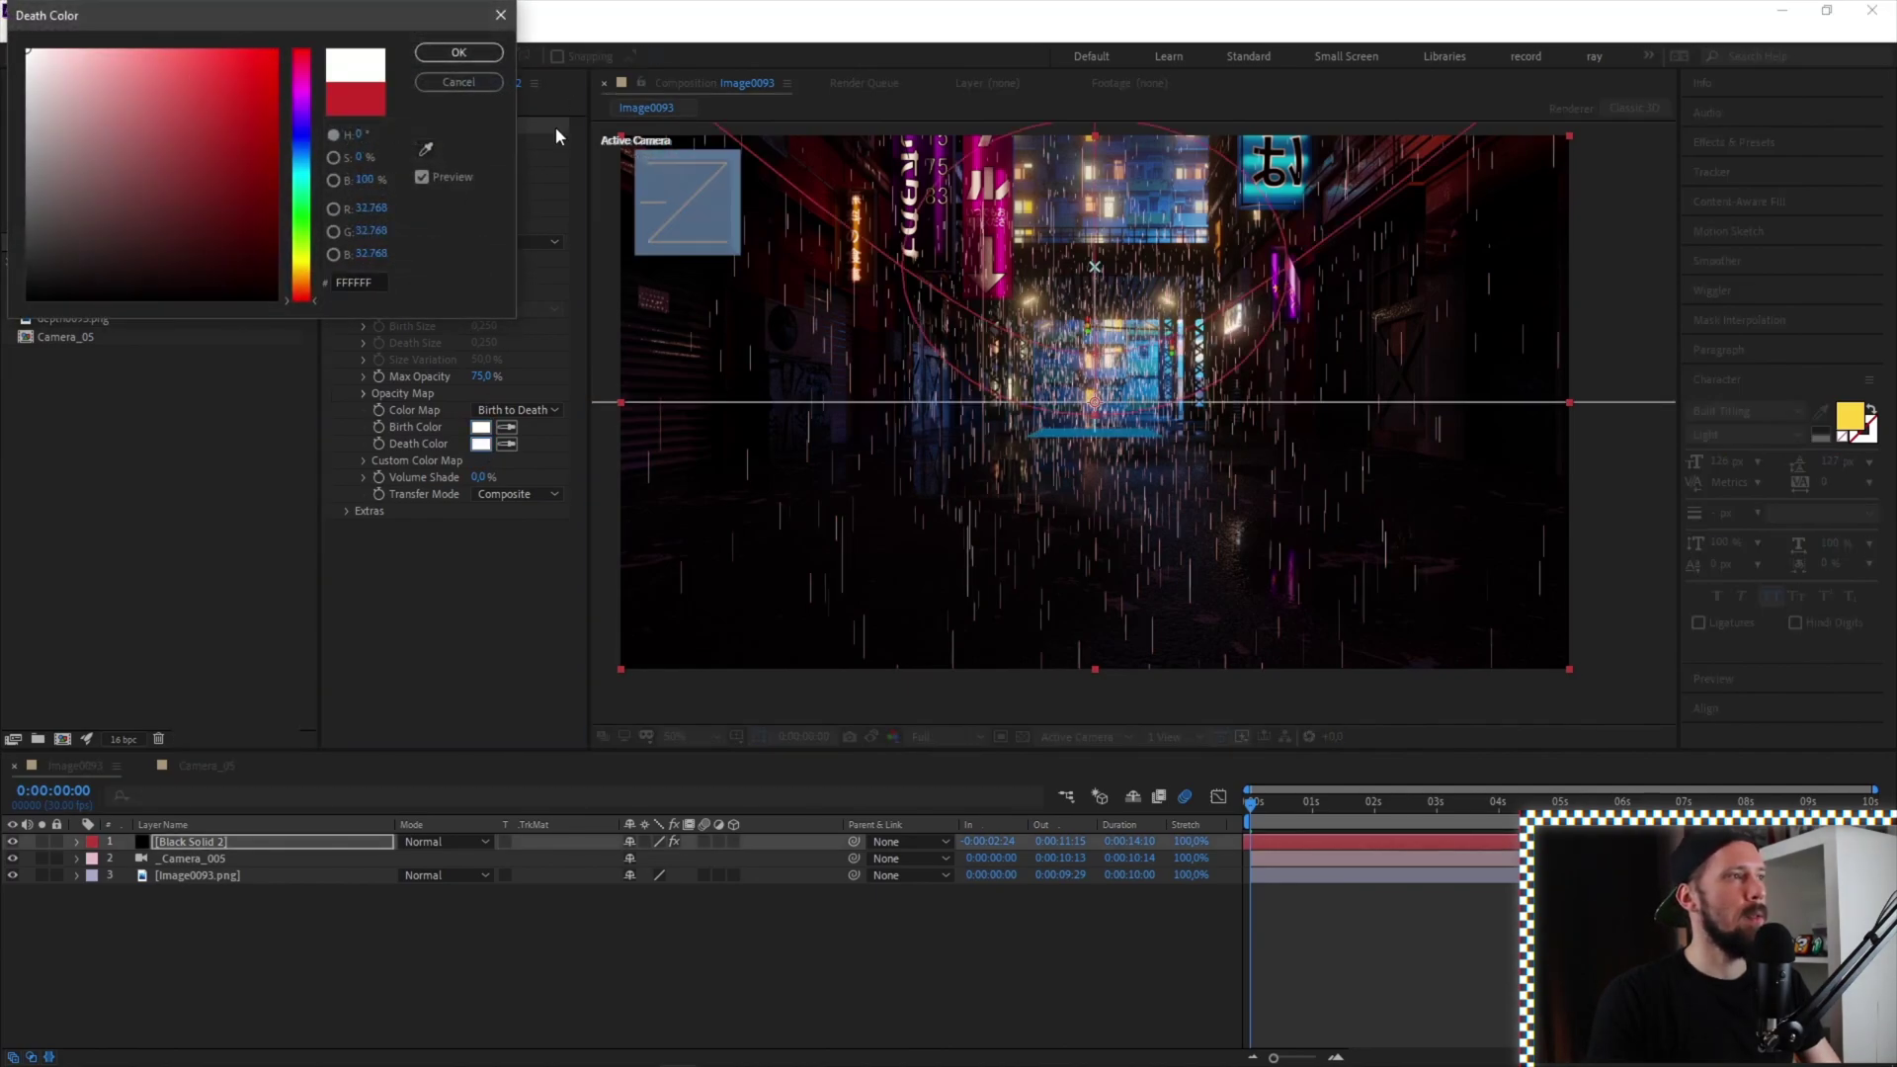
click(465, 57)
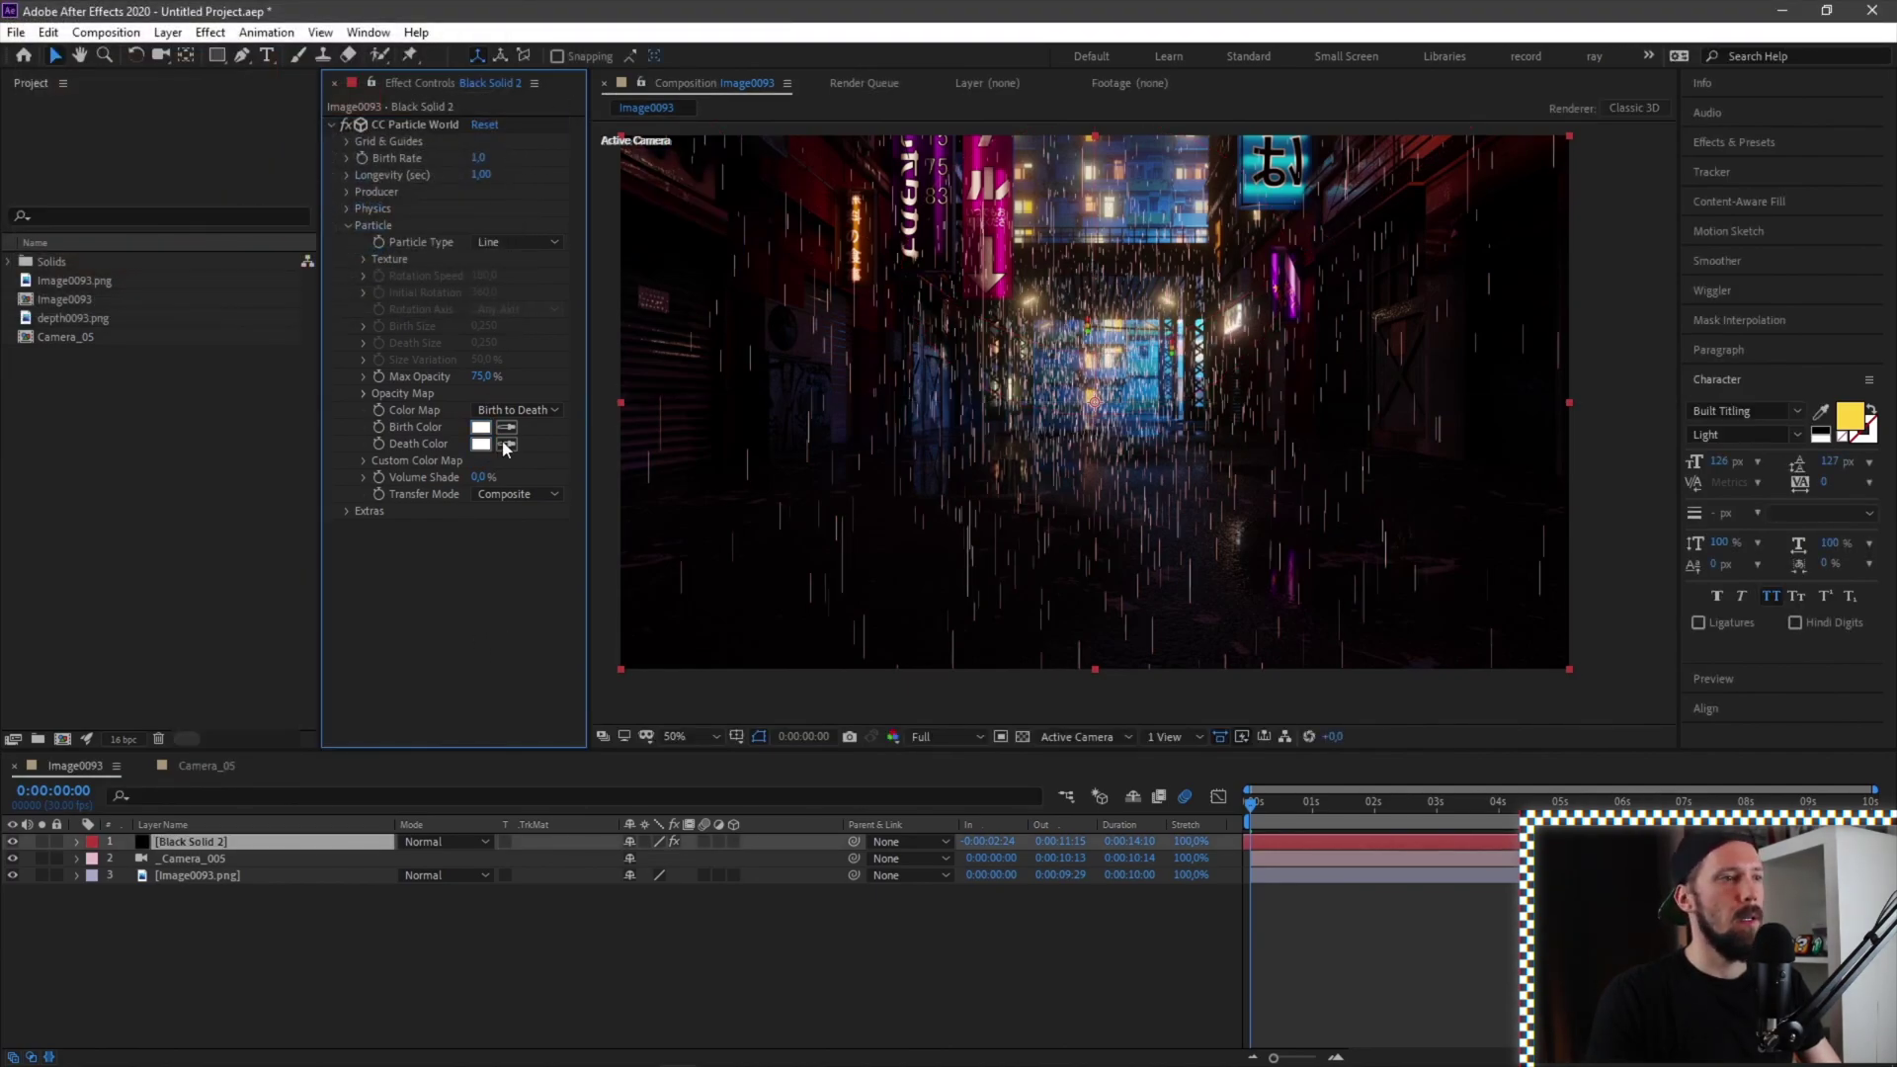
drag(485, 378, 509, 377)
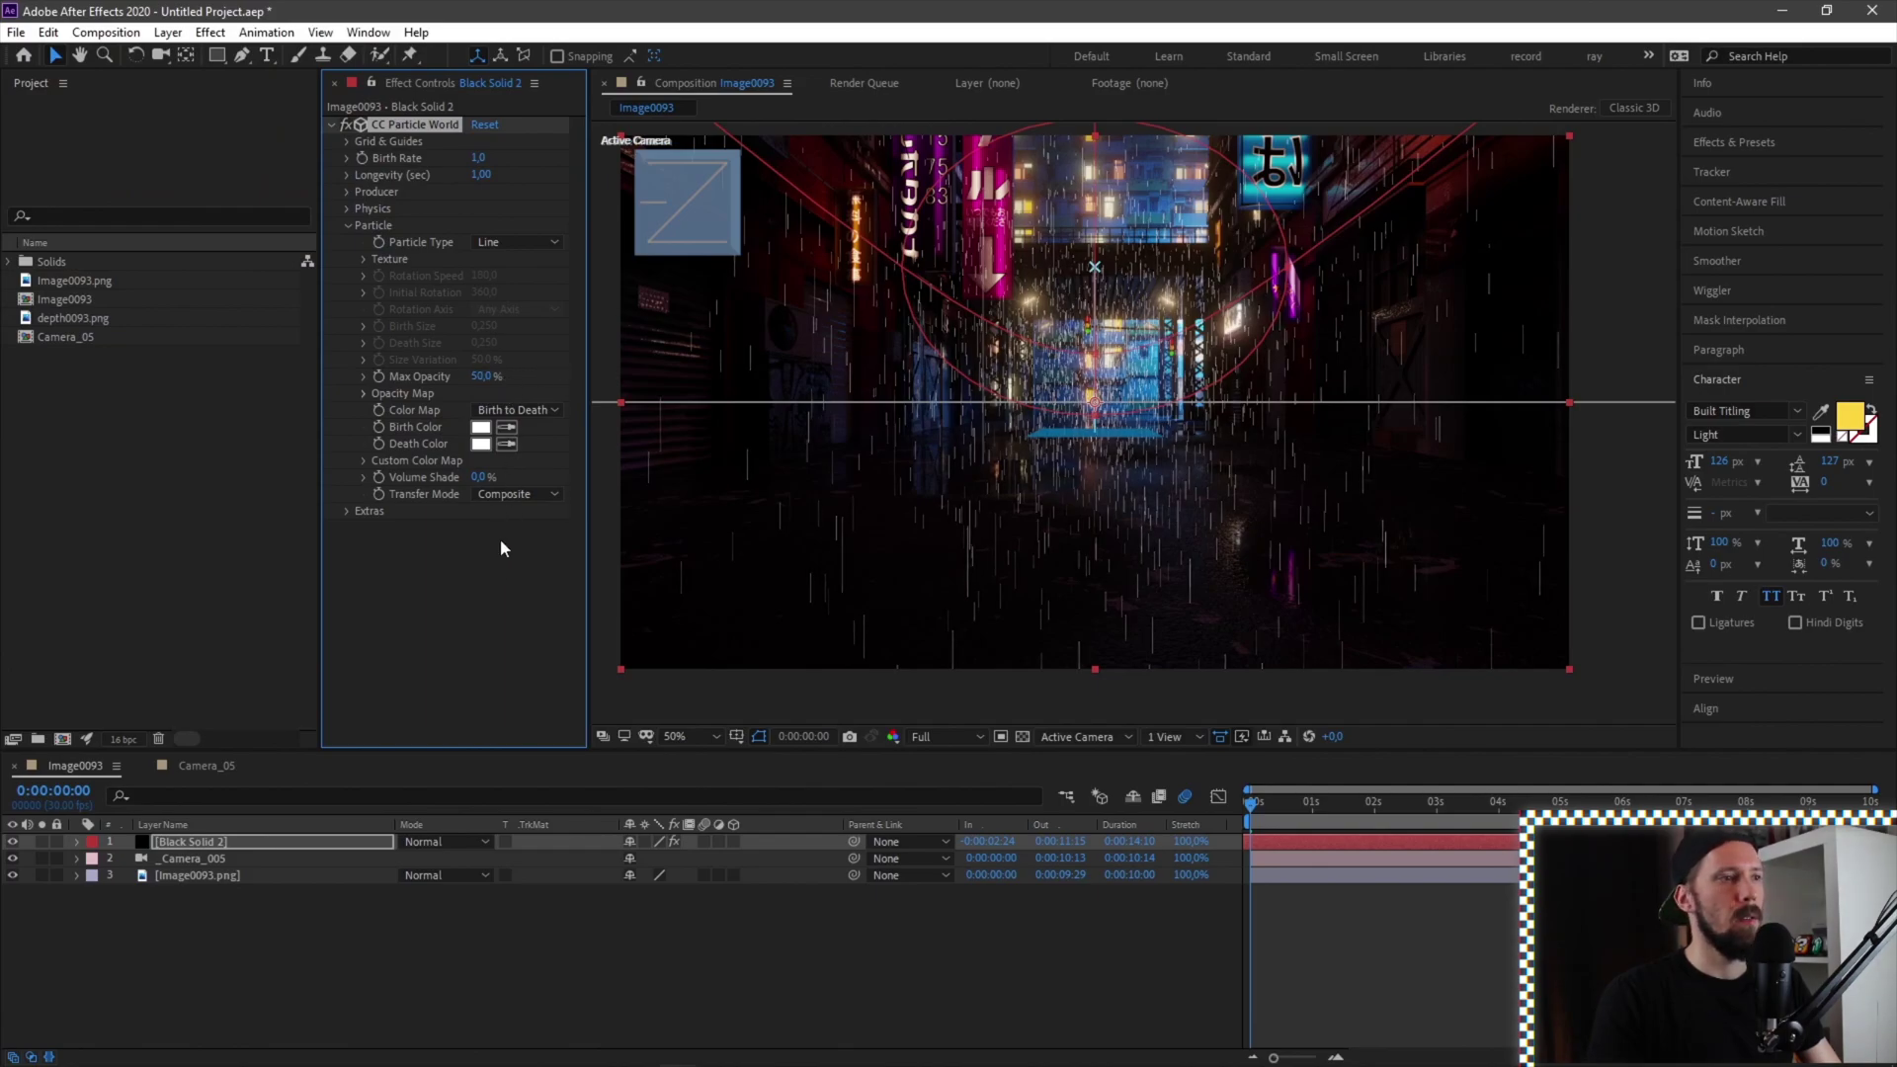
click(517, 617)
Apply a Tint effect to the particle solid and map white to a light blue
key(ctrl+space)
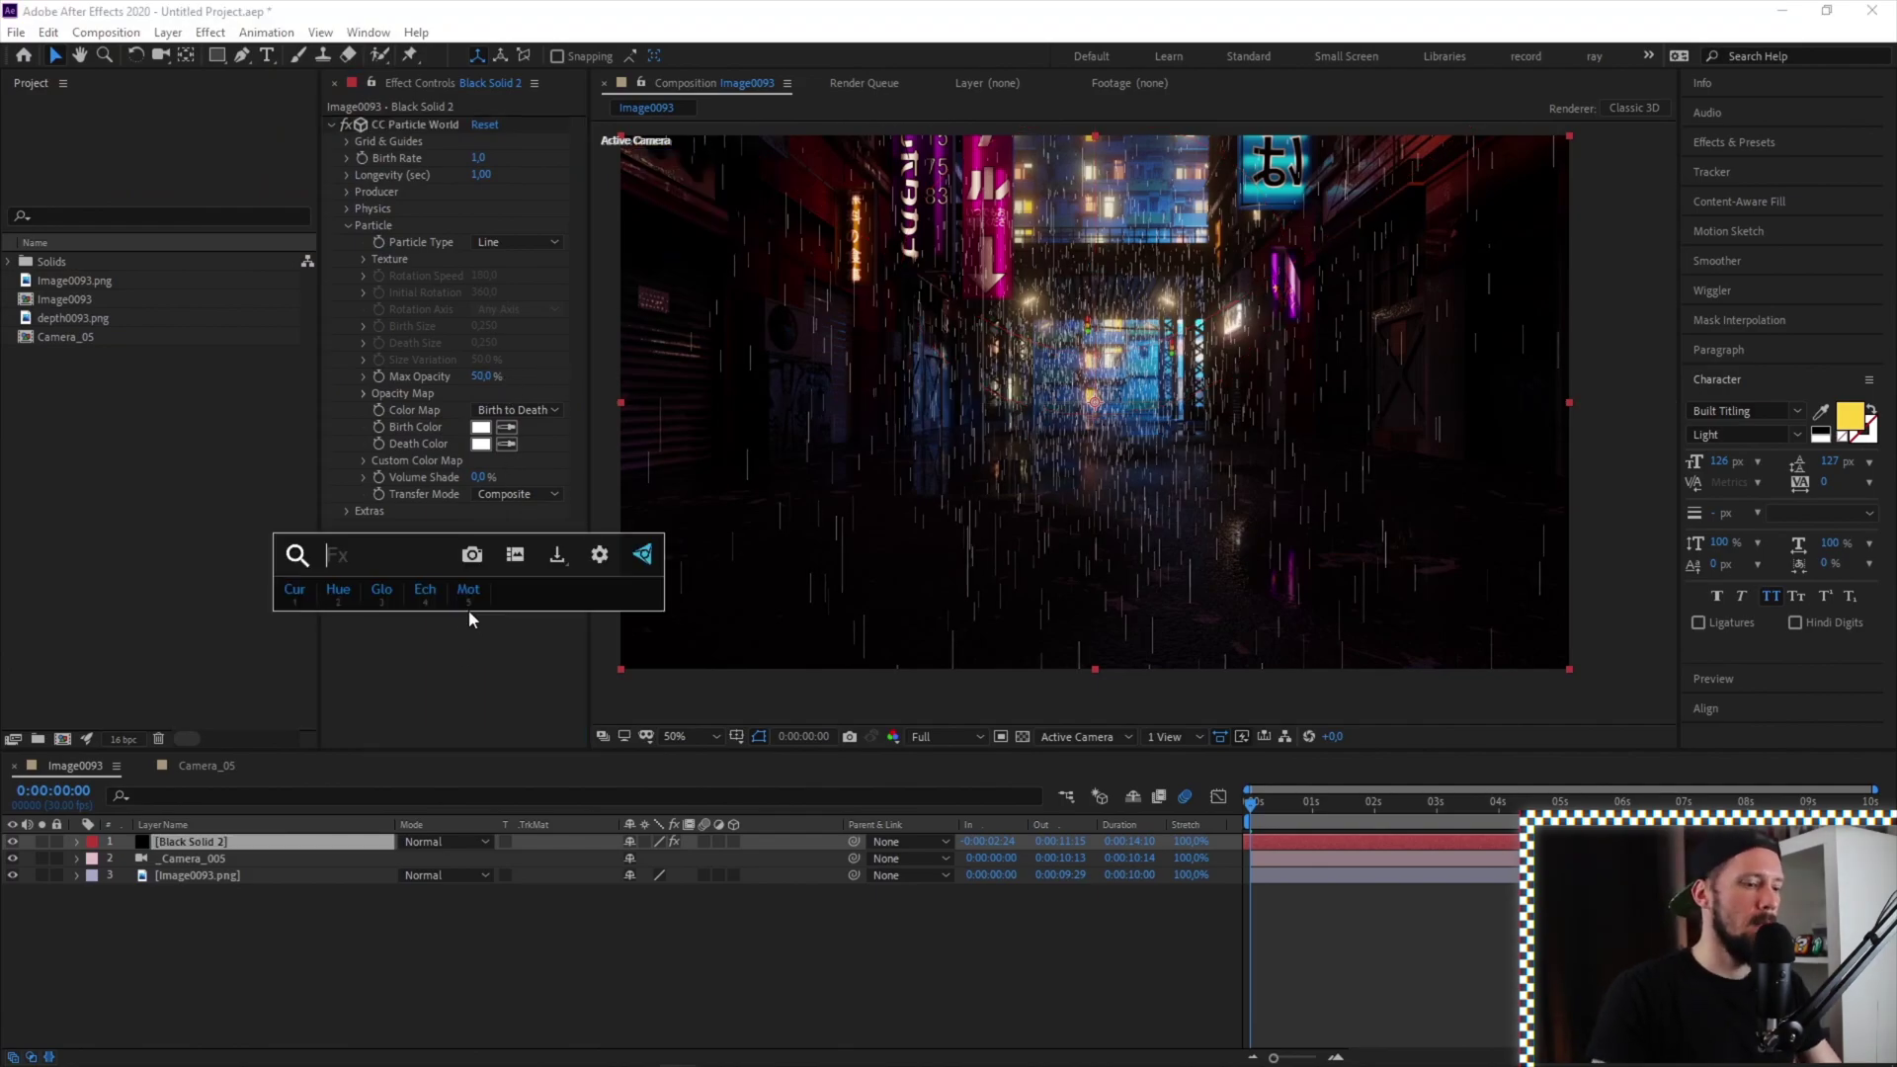
text(tint)
key(Return)
click(482, 676)
click(481, 561)
mouse_move(115, 93)
mouse_down()
mouse_move(84, 49)
mouse_move(107, 48)
mouse_up()
mouse_move(310, 173)
mouse_down()
mouse_move(312, 124)
mouse_move(318, 147)
mouse_up()
drag(104, 53, 140, 54)
drag(309, 139, 323, 162)
click(458, 52)
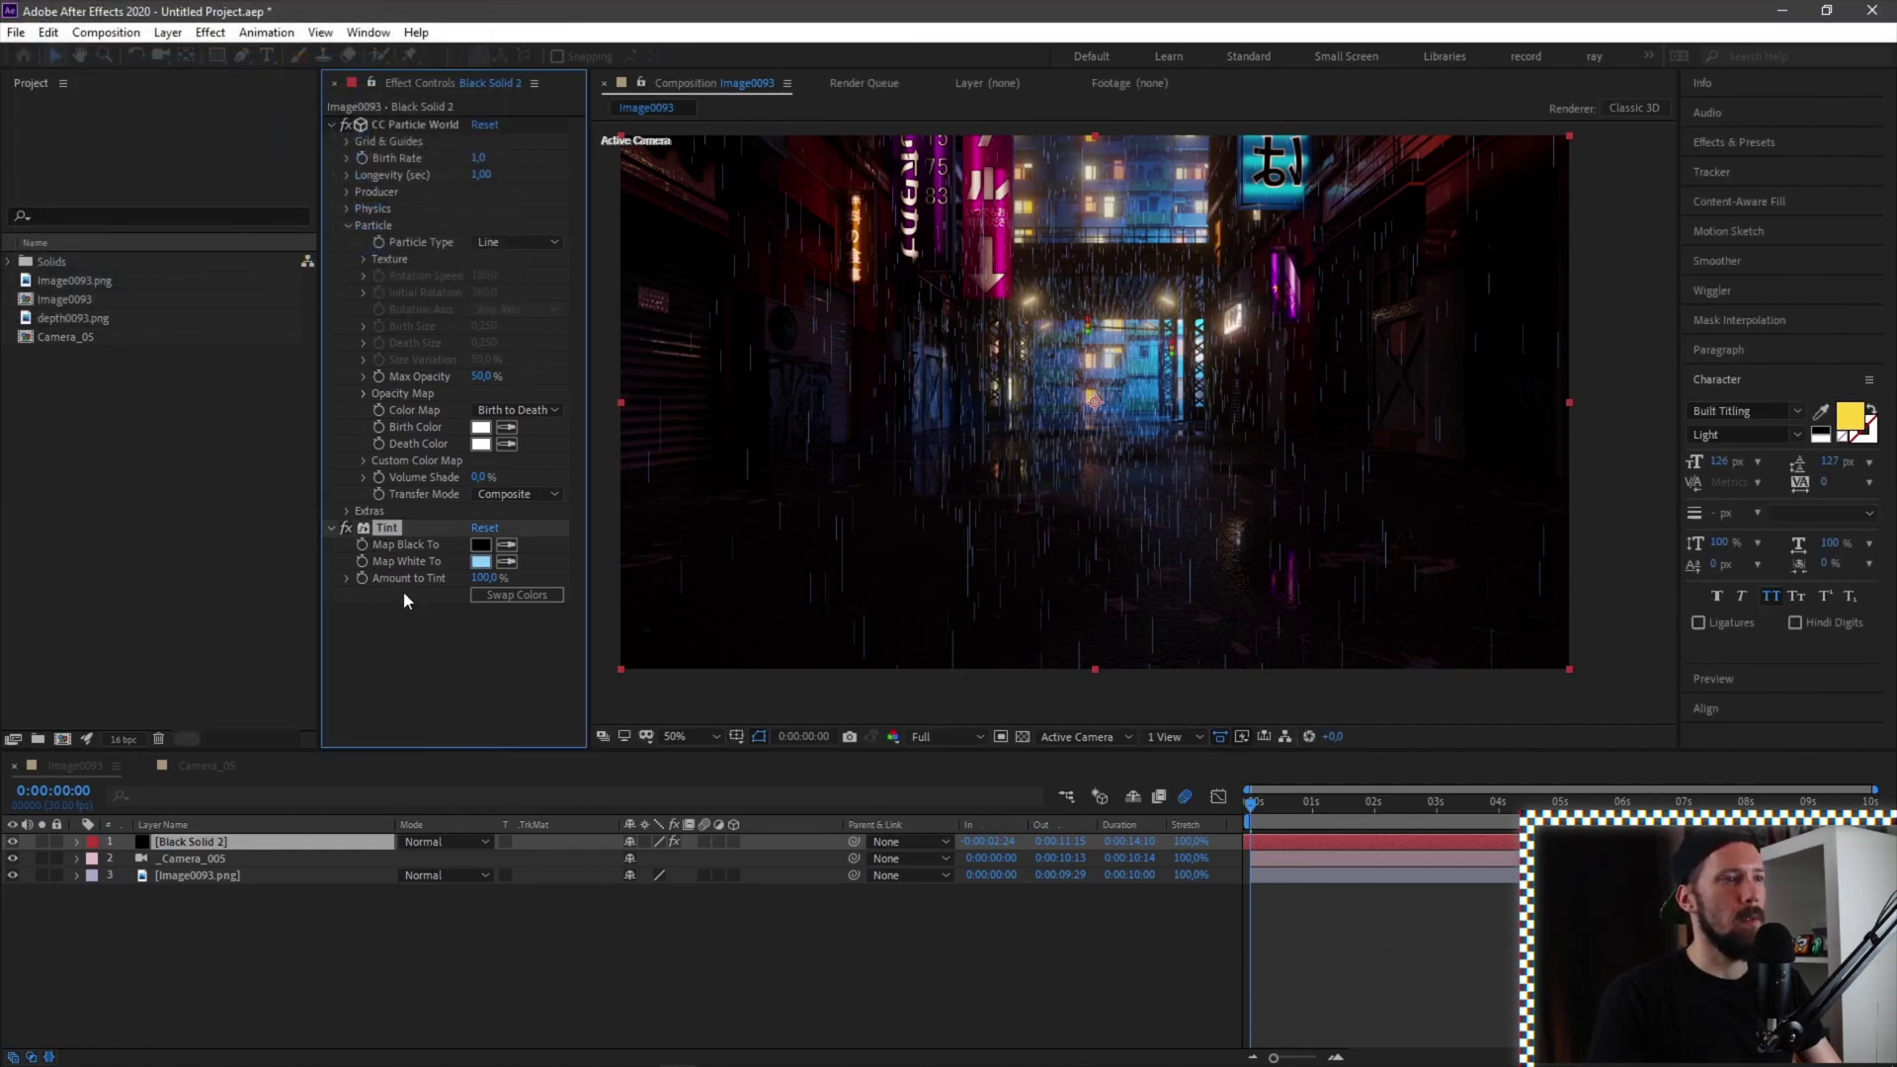
Apply Fast Box Blur to the rain with Vertical dimensions, Repeat Edge Pixels on and Blur Radius 16, and preview it
key(ctrl+space)
text(fast)
click(489, 261)
click(507, 208)
click(529, 274)
click(475, 227)
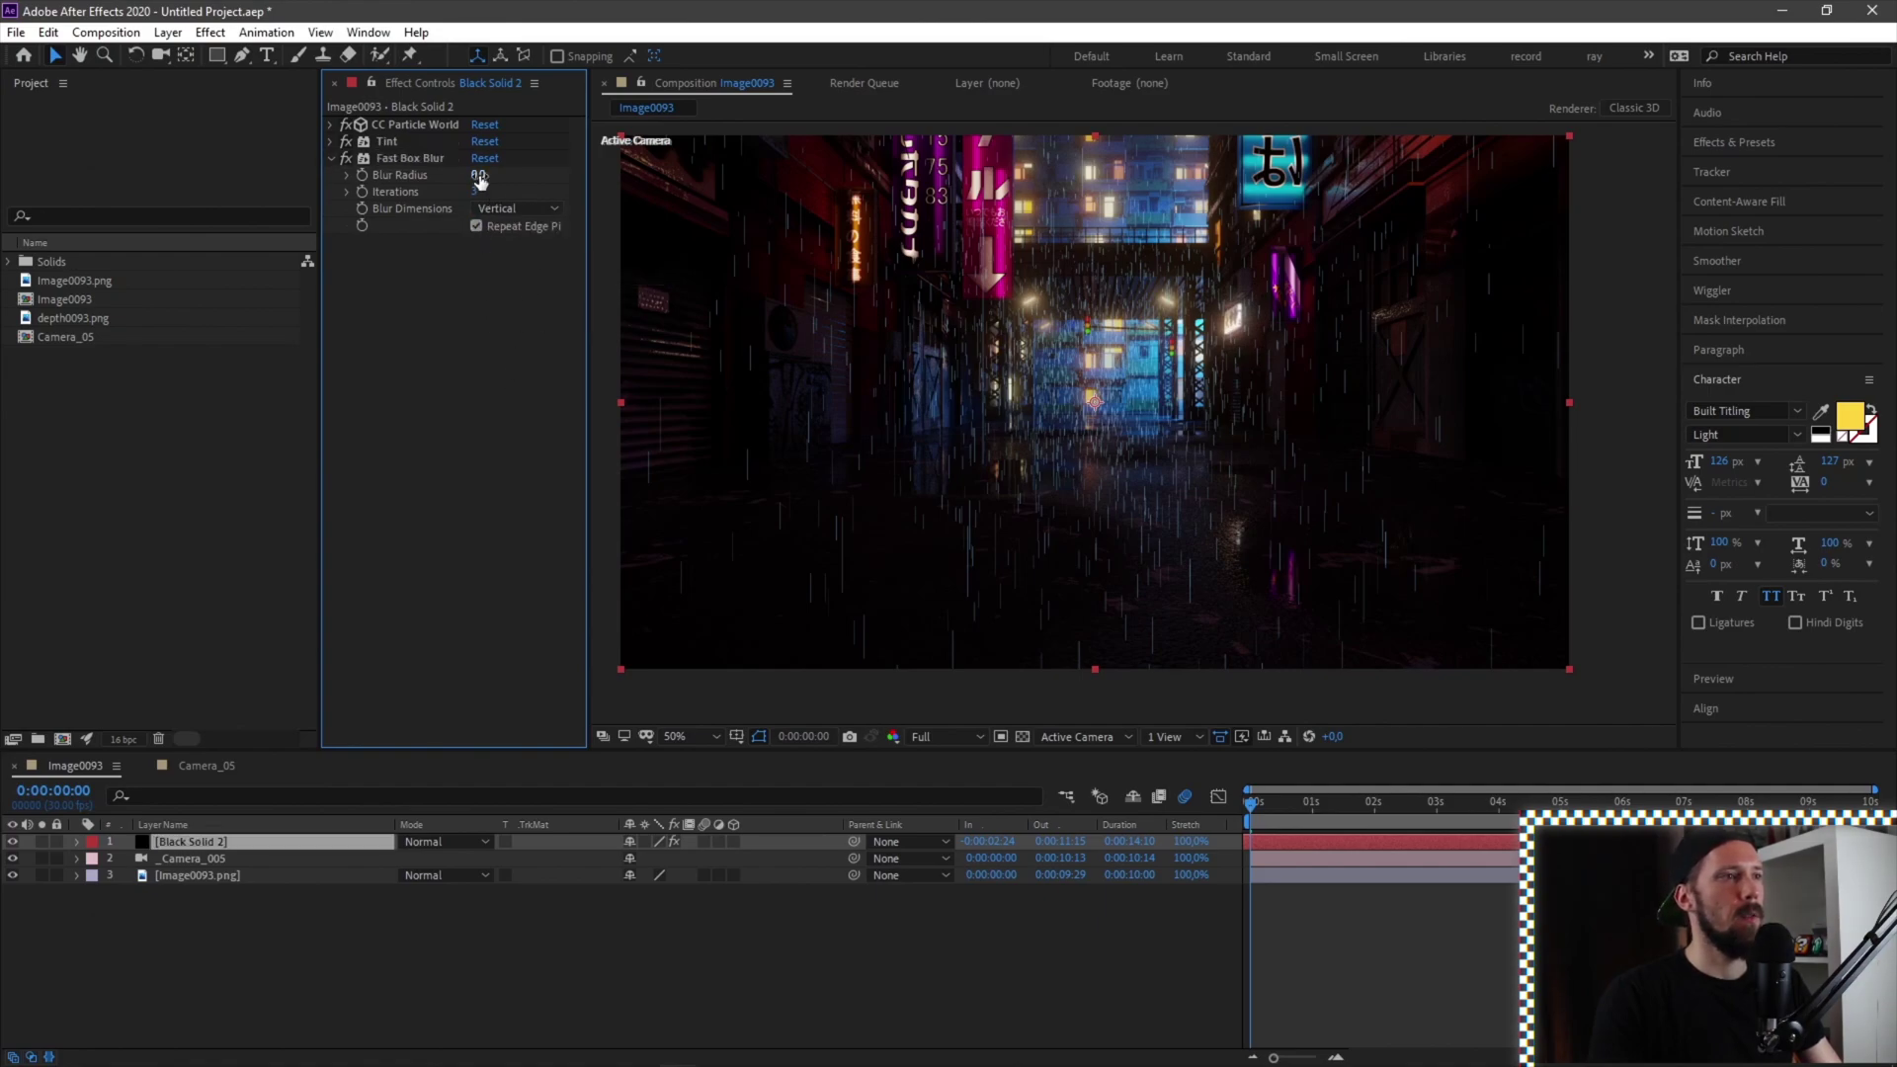
drag(481, 175, 485, 176)
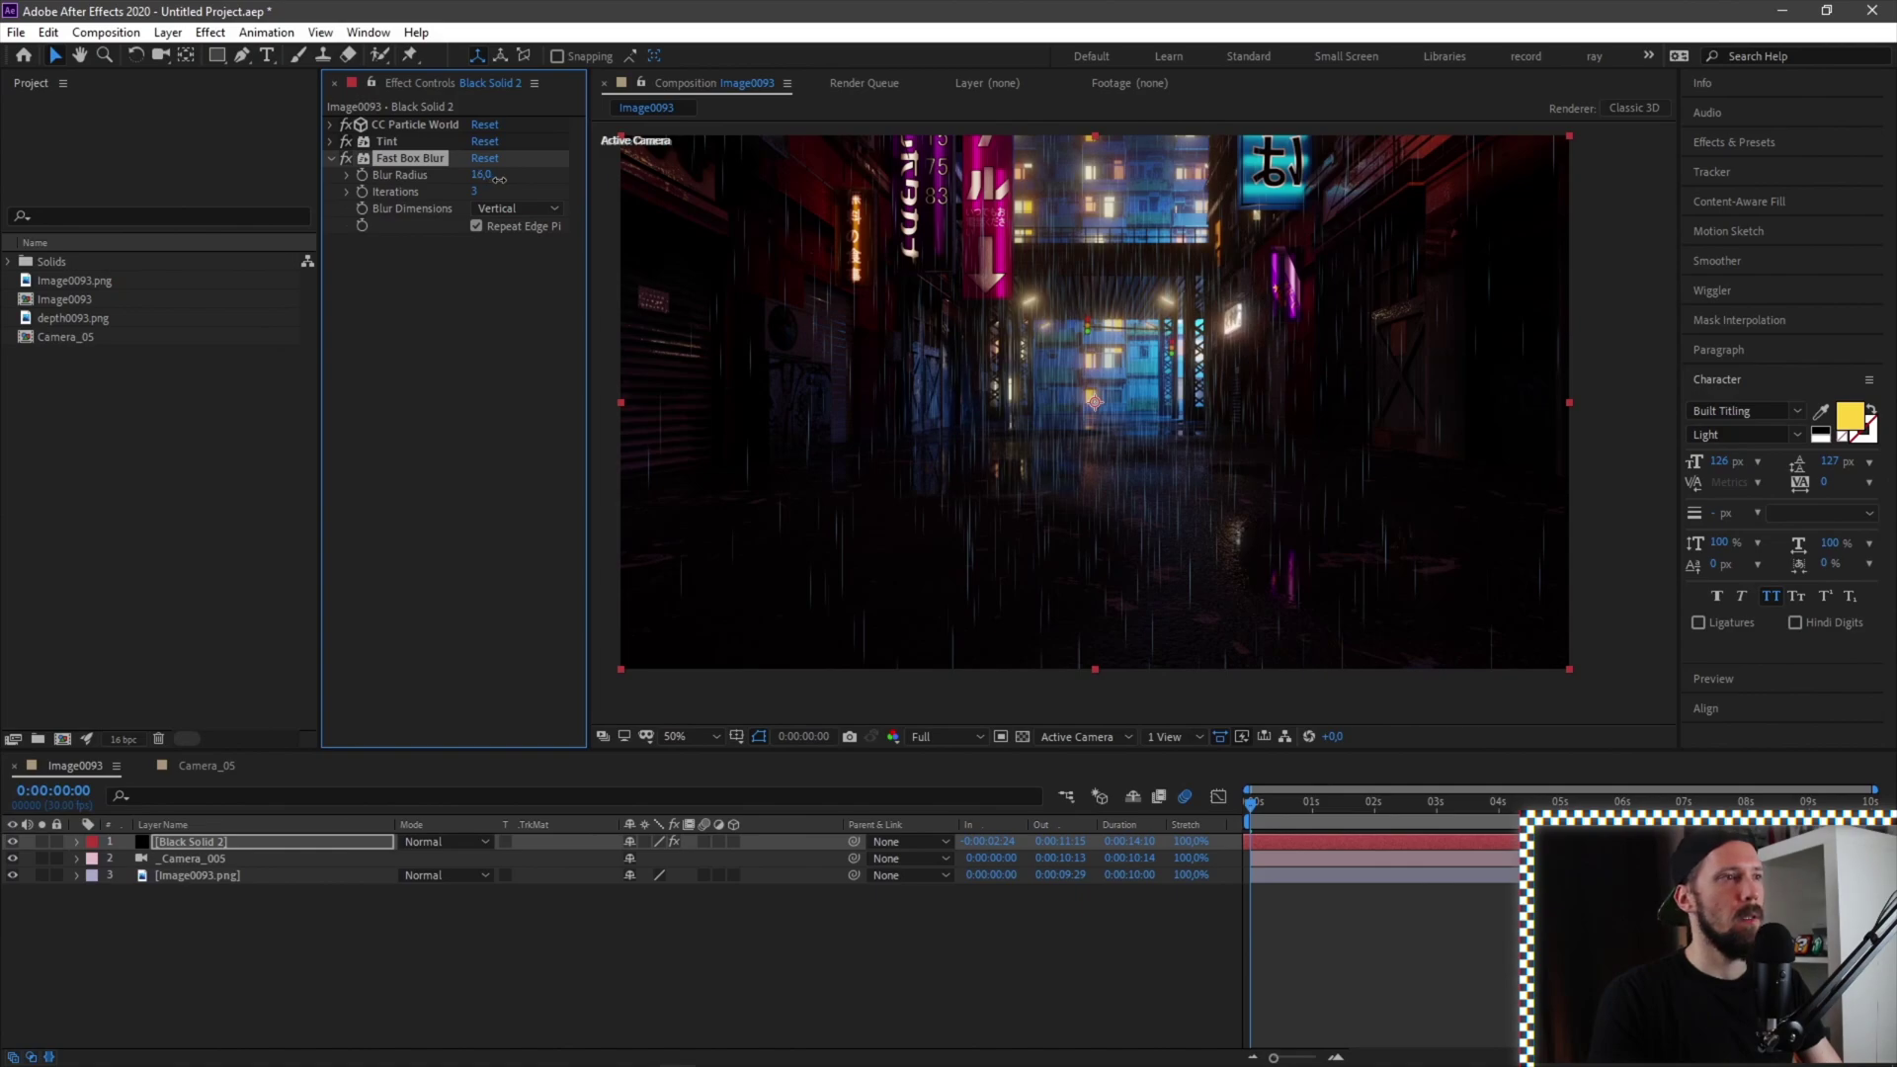
click(525, 318)
key(space)
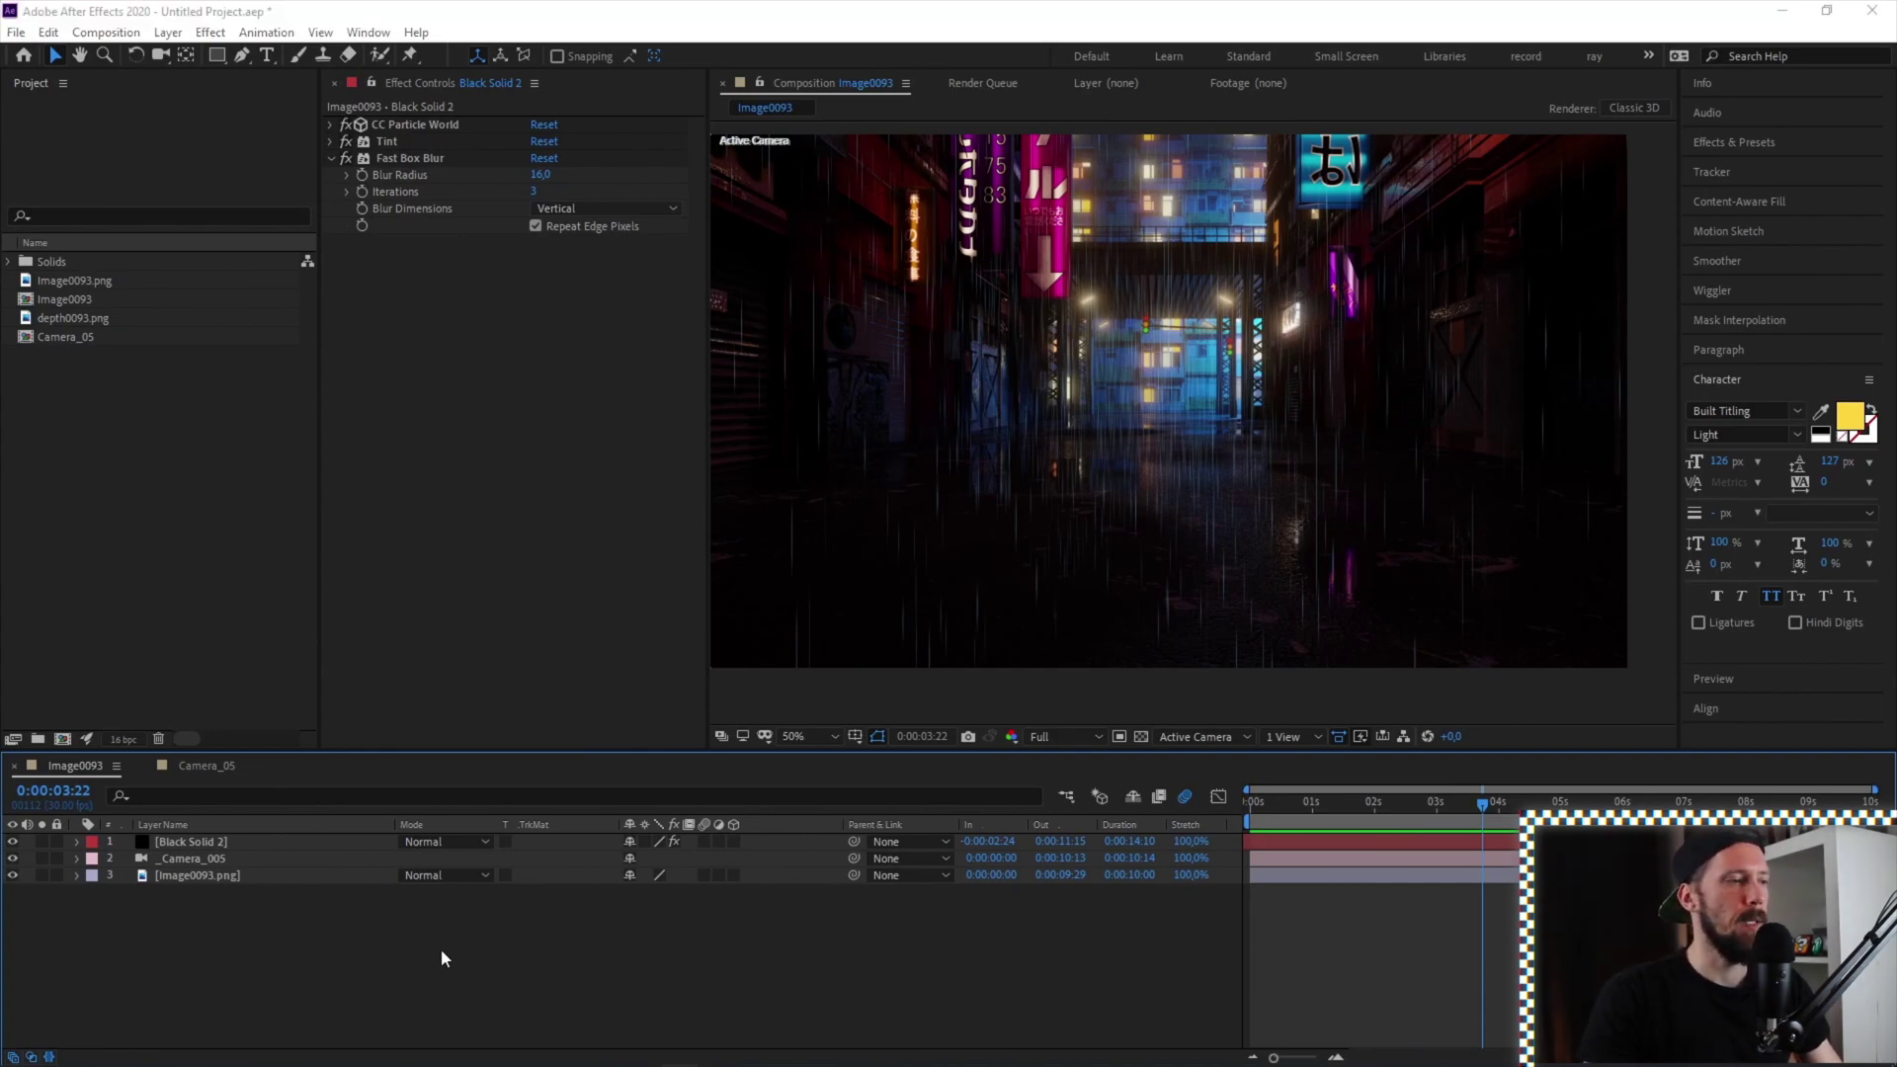
Create a 1920 x 1080 mid-gray solid at the top of the layer stack and apply the CC Drizzle effect to it
key(ctrl+y)
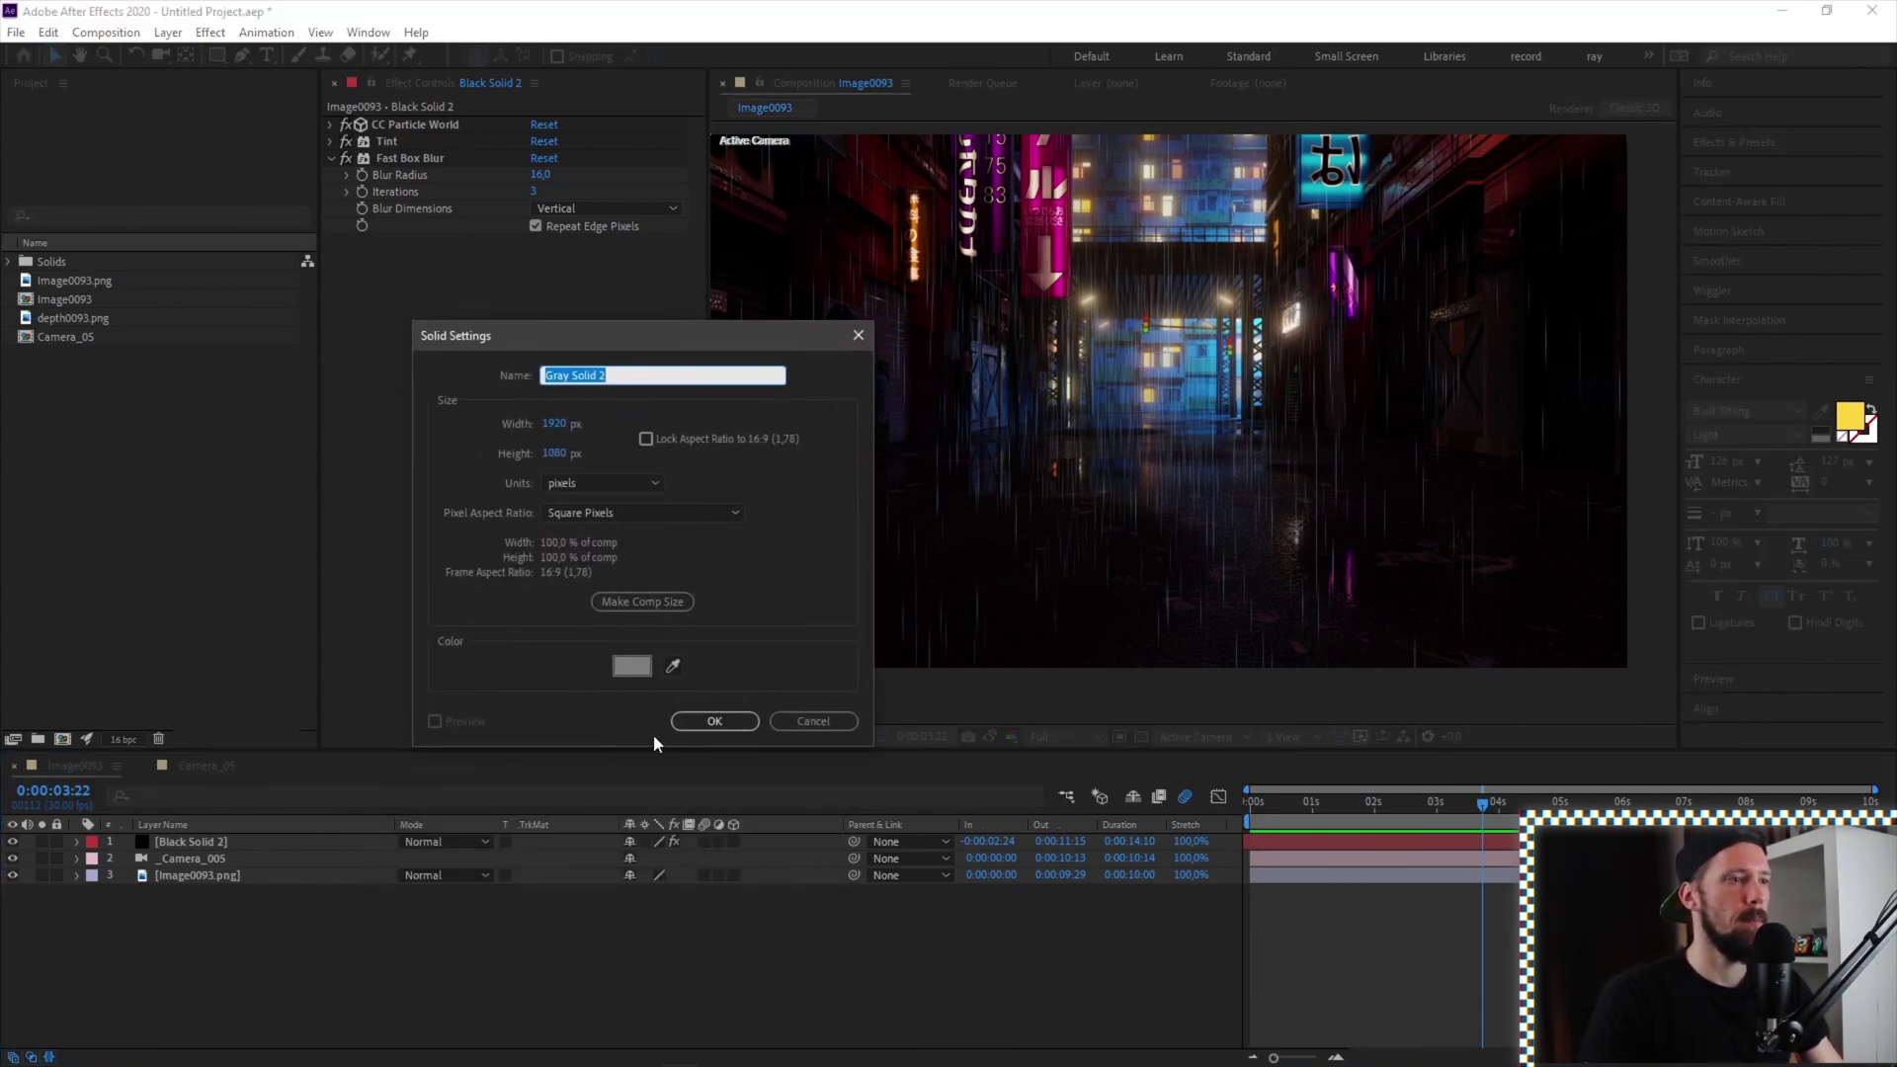
click(633, 672)
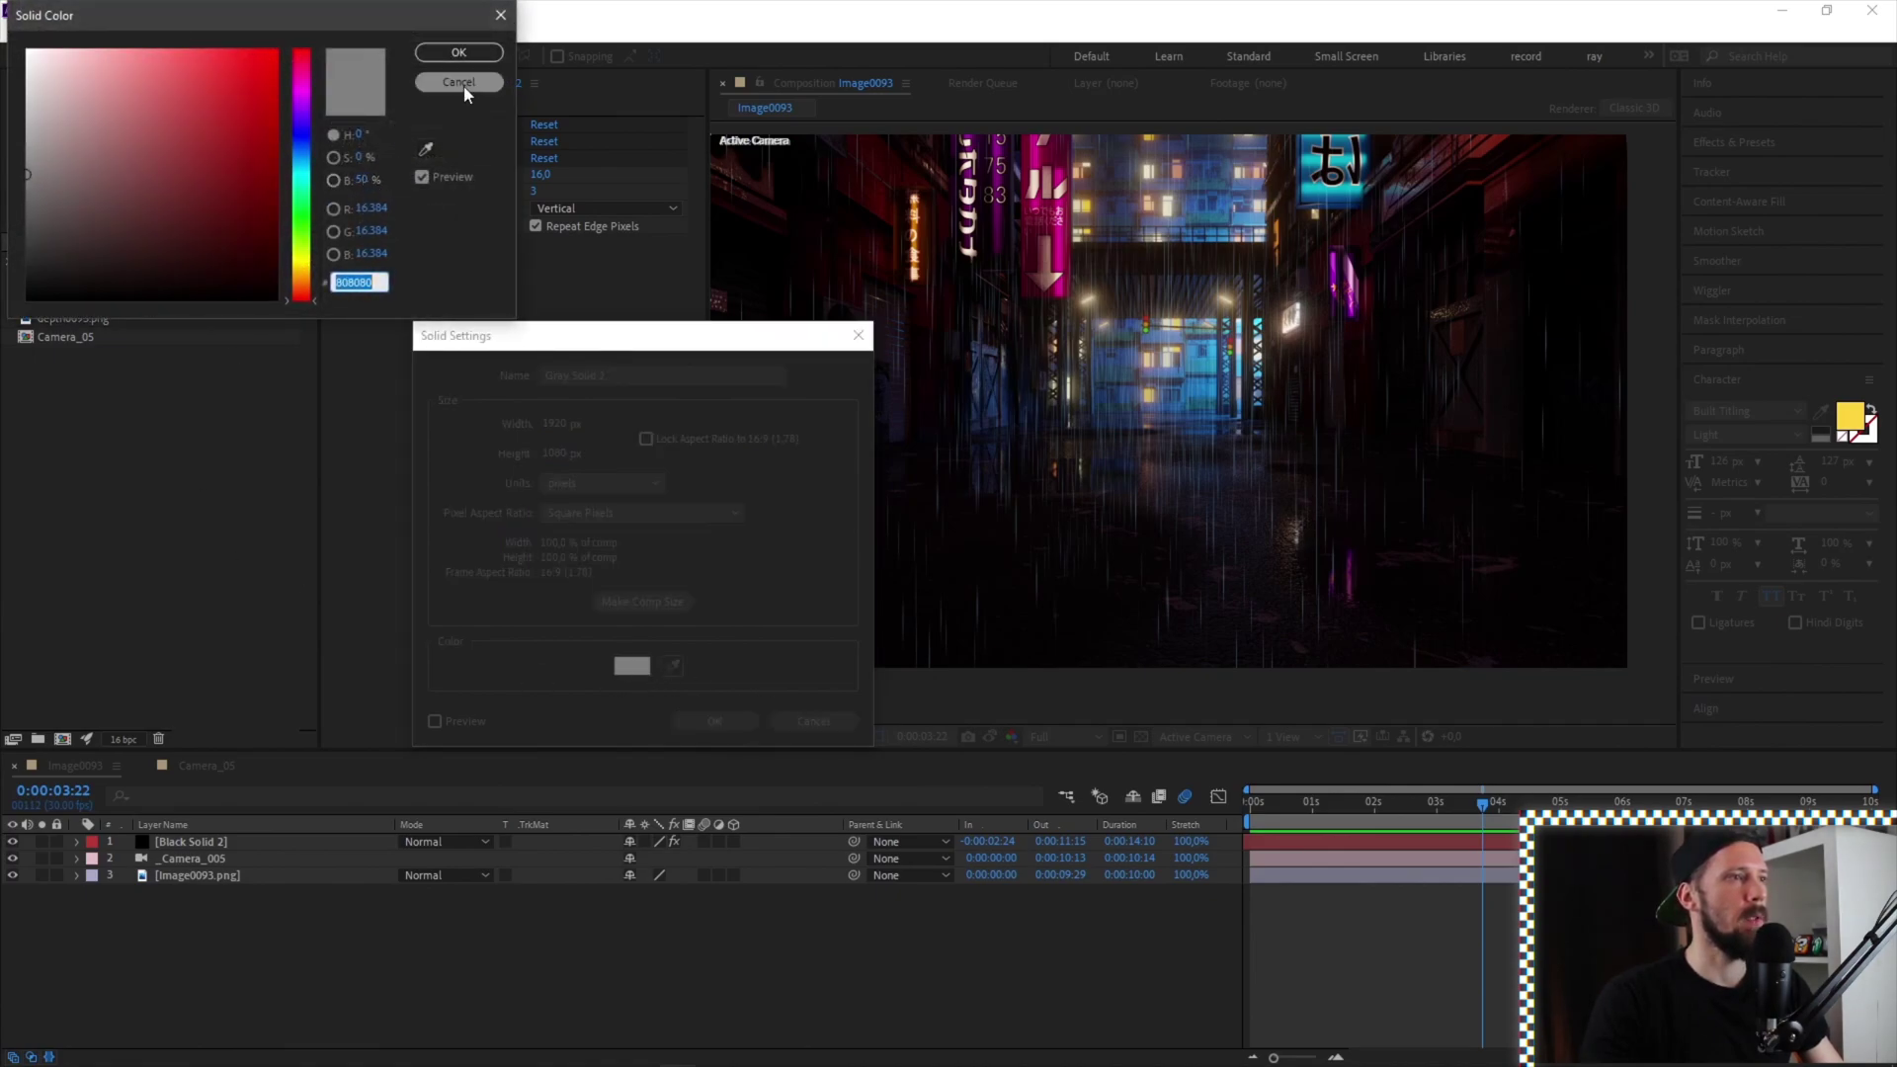
click(489, 56)
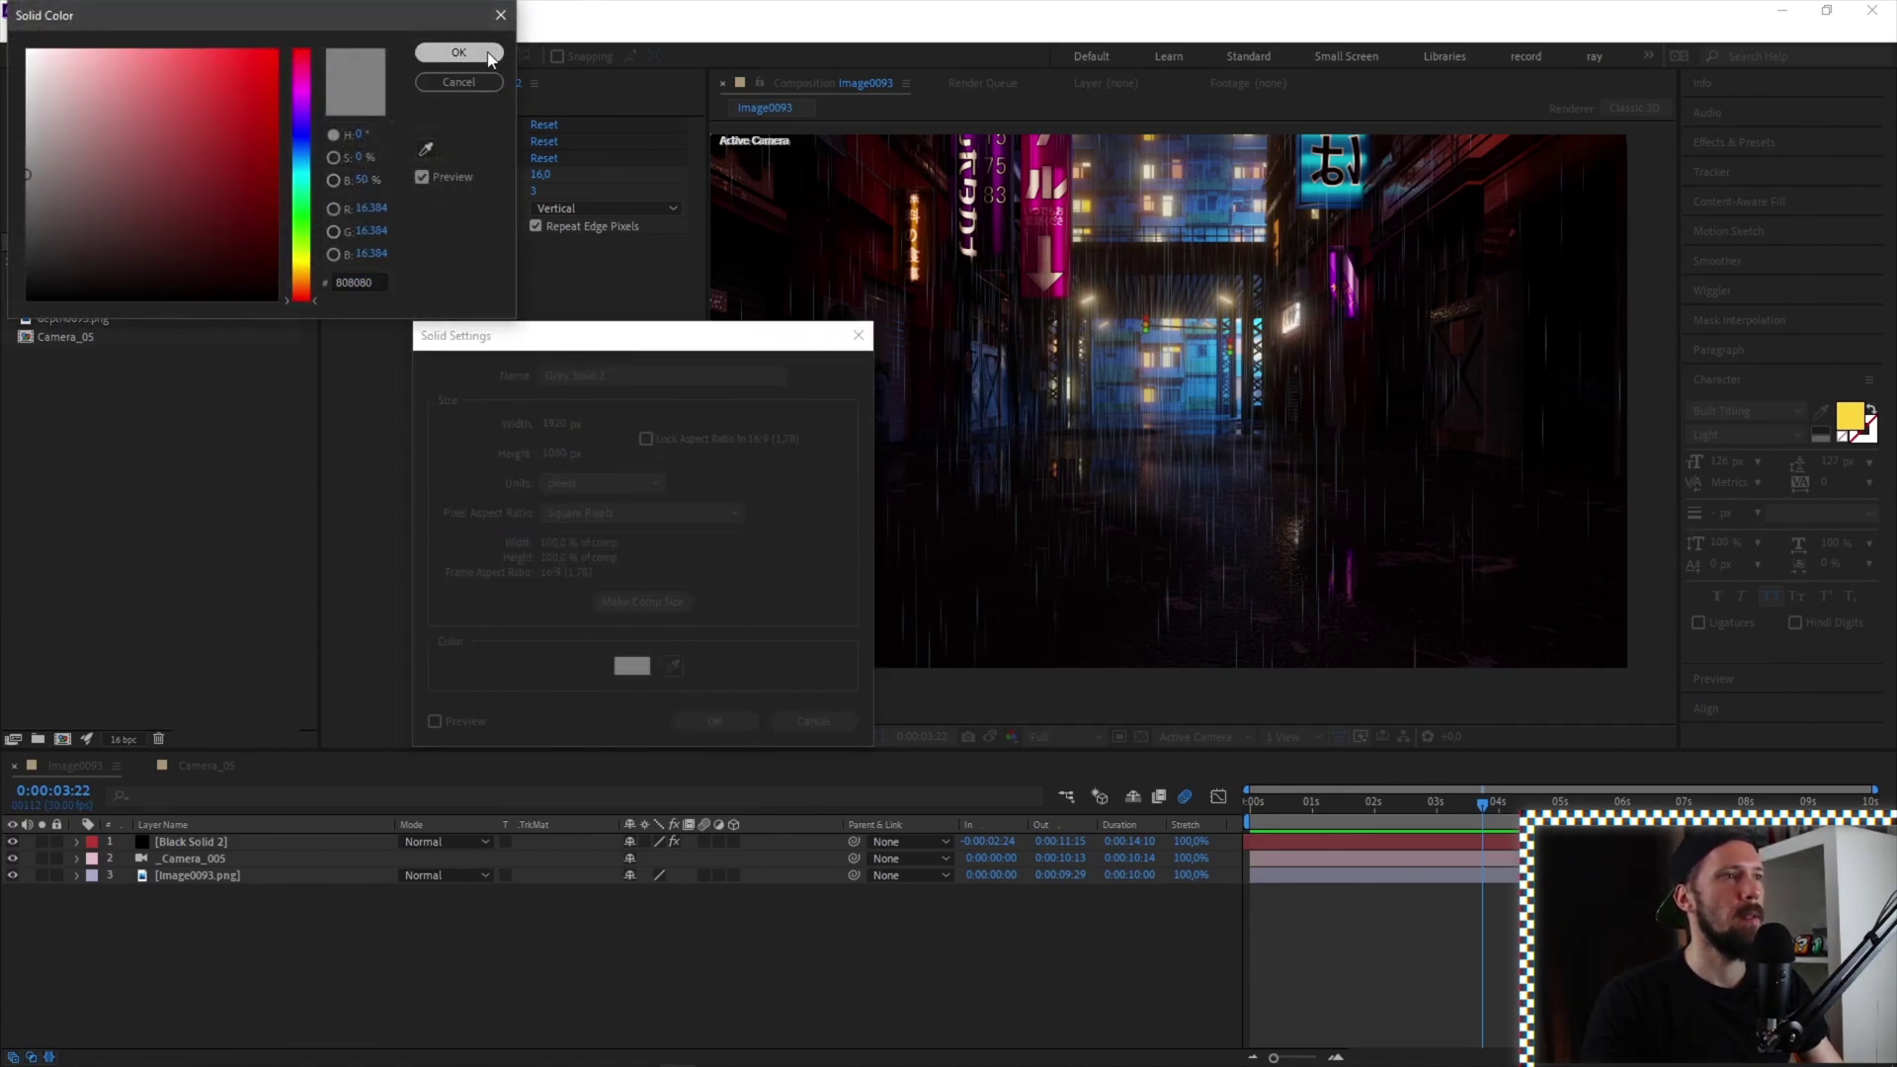
click(711, 721)
click(219, 842)
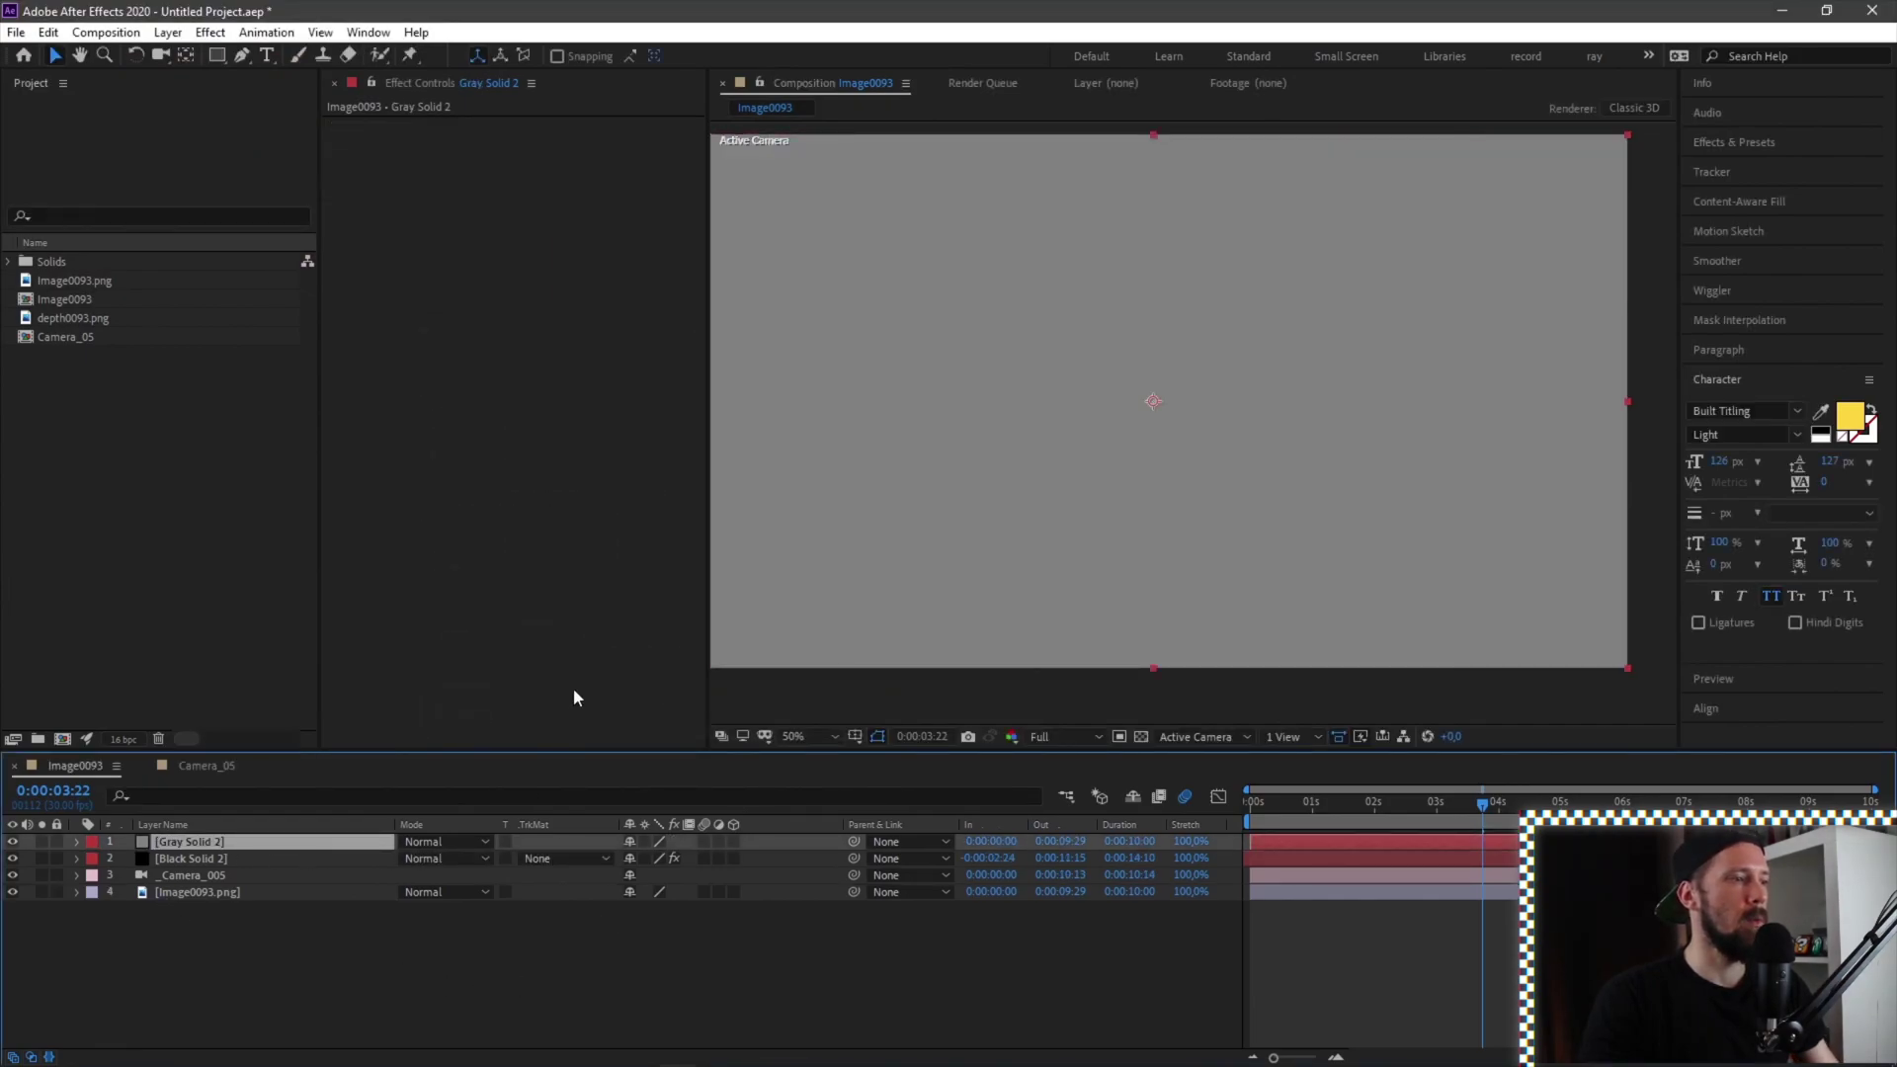
key(ctrl+space)
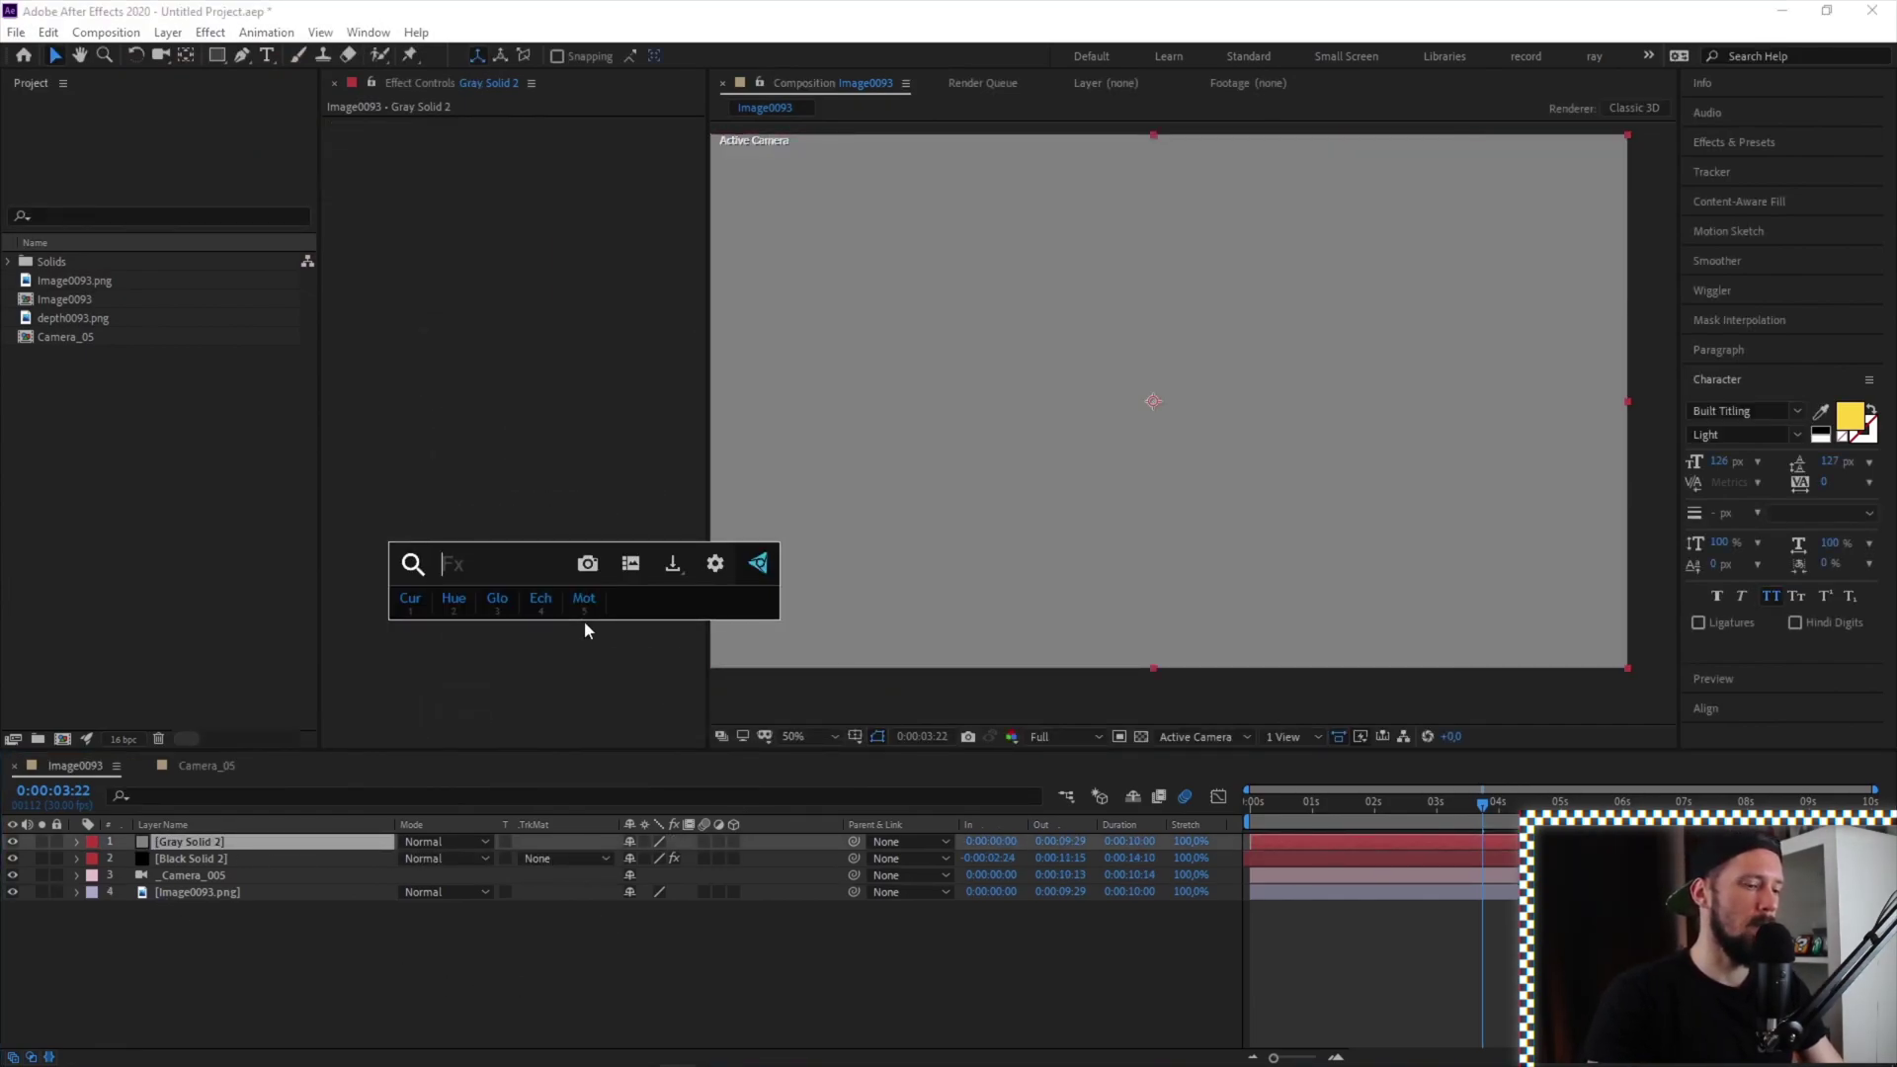
text(cc dr)
click(584, 621)
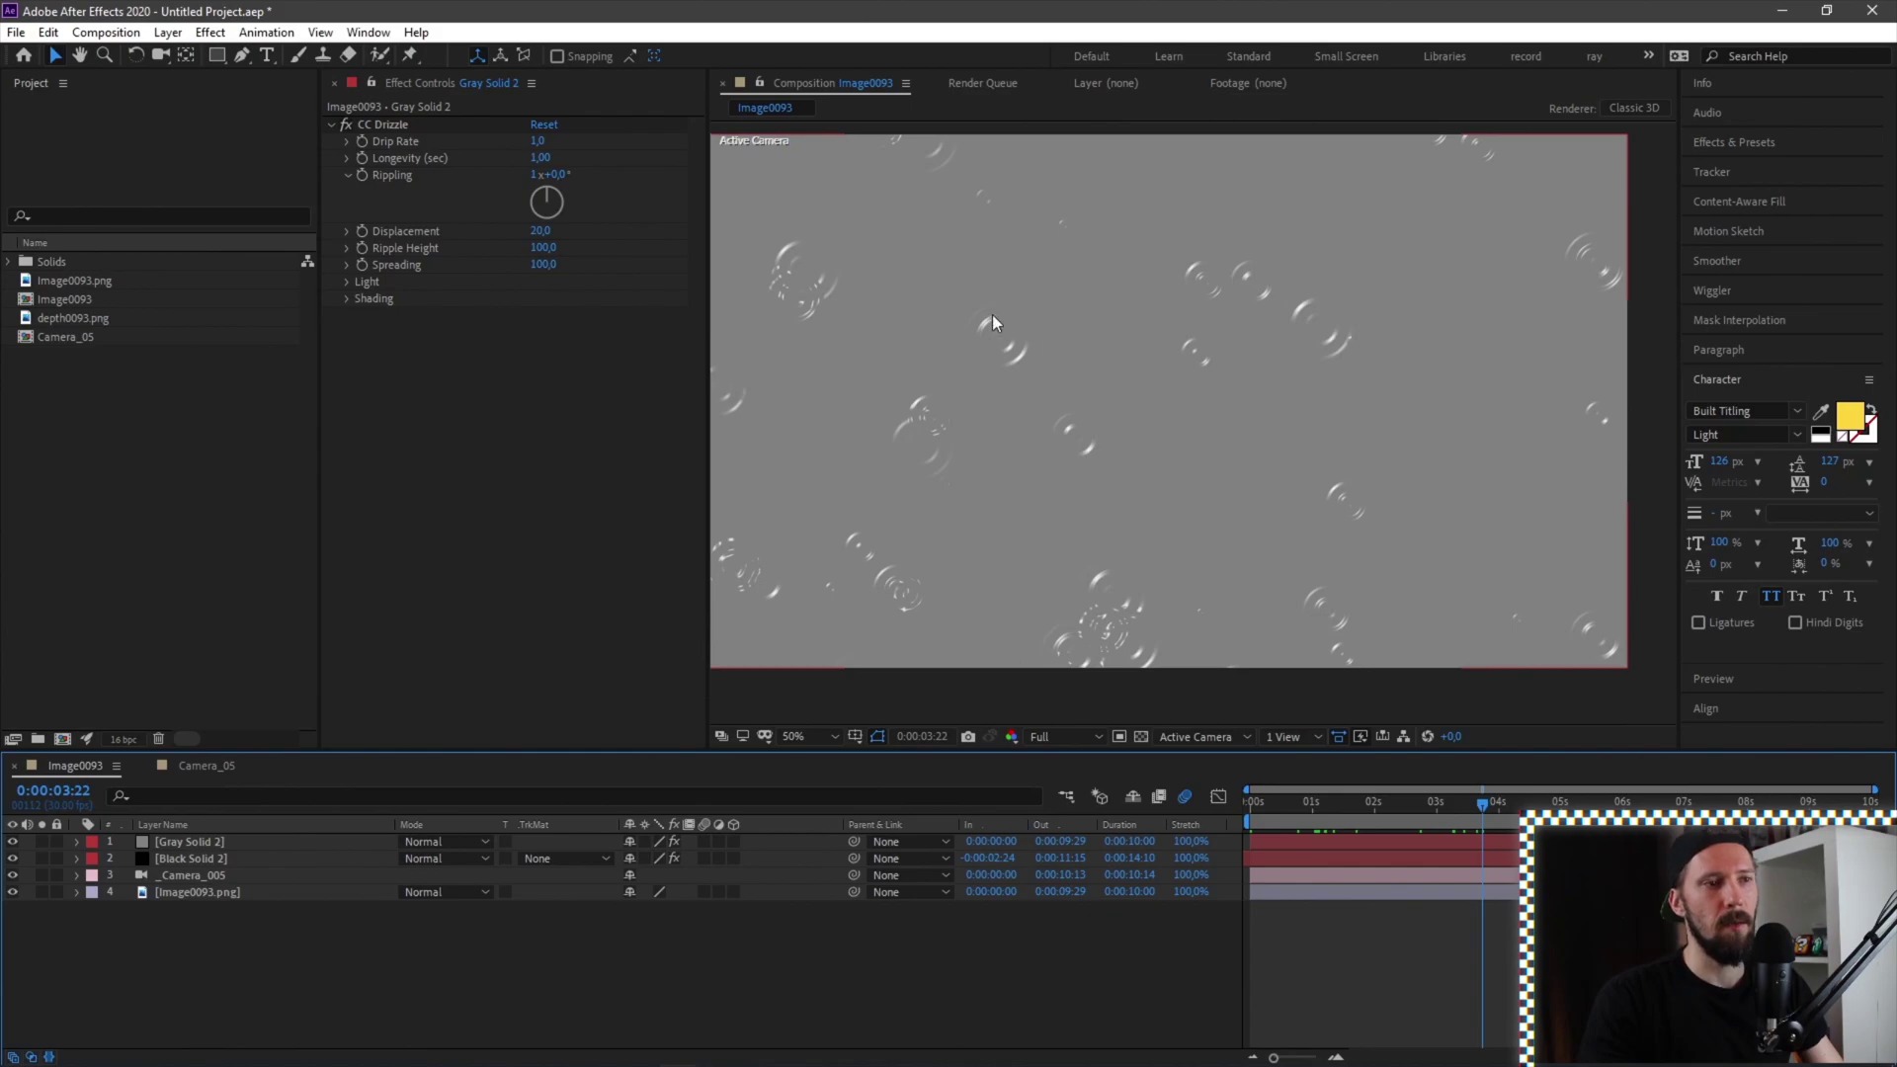
Apply a Curves effect to the gray solid and move the RGB curve's black point to about the middle of the input range
click(508, 387)
key(ctrl+space)
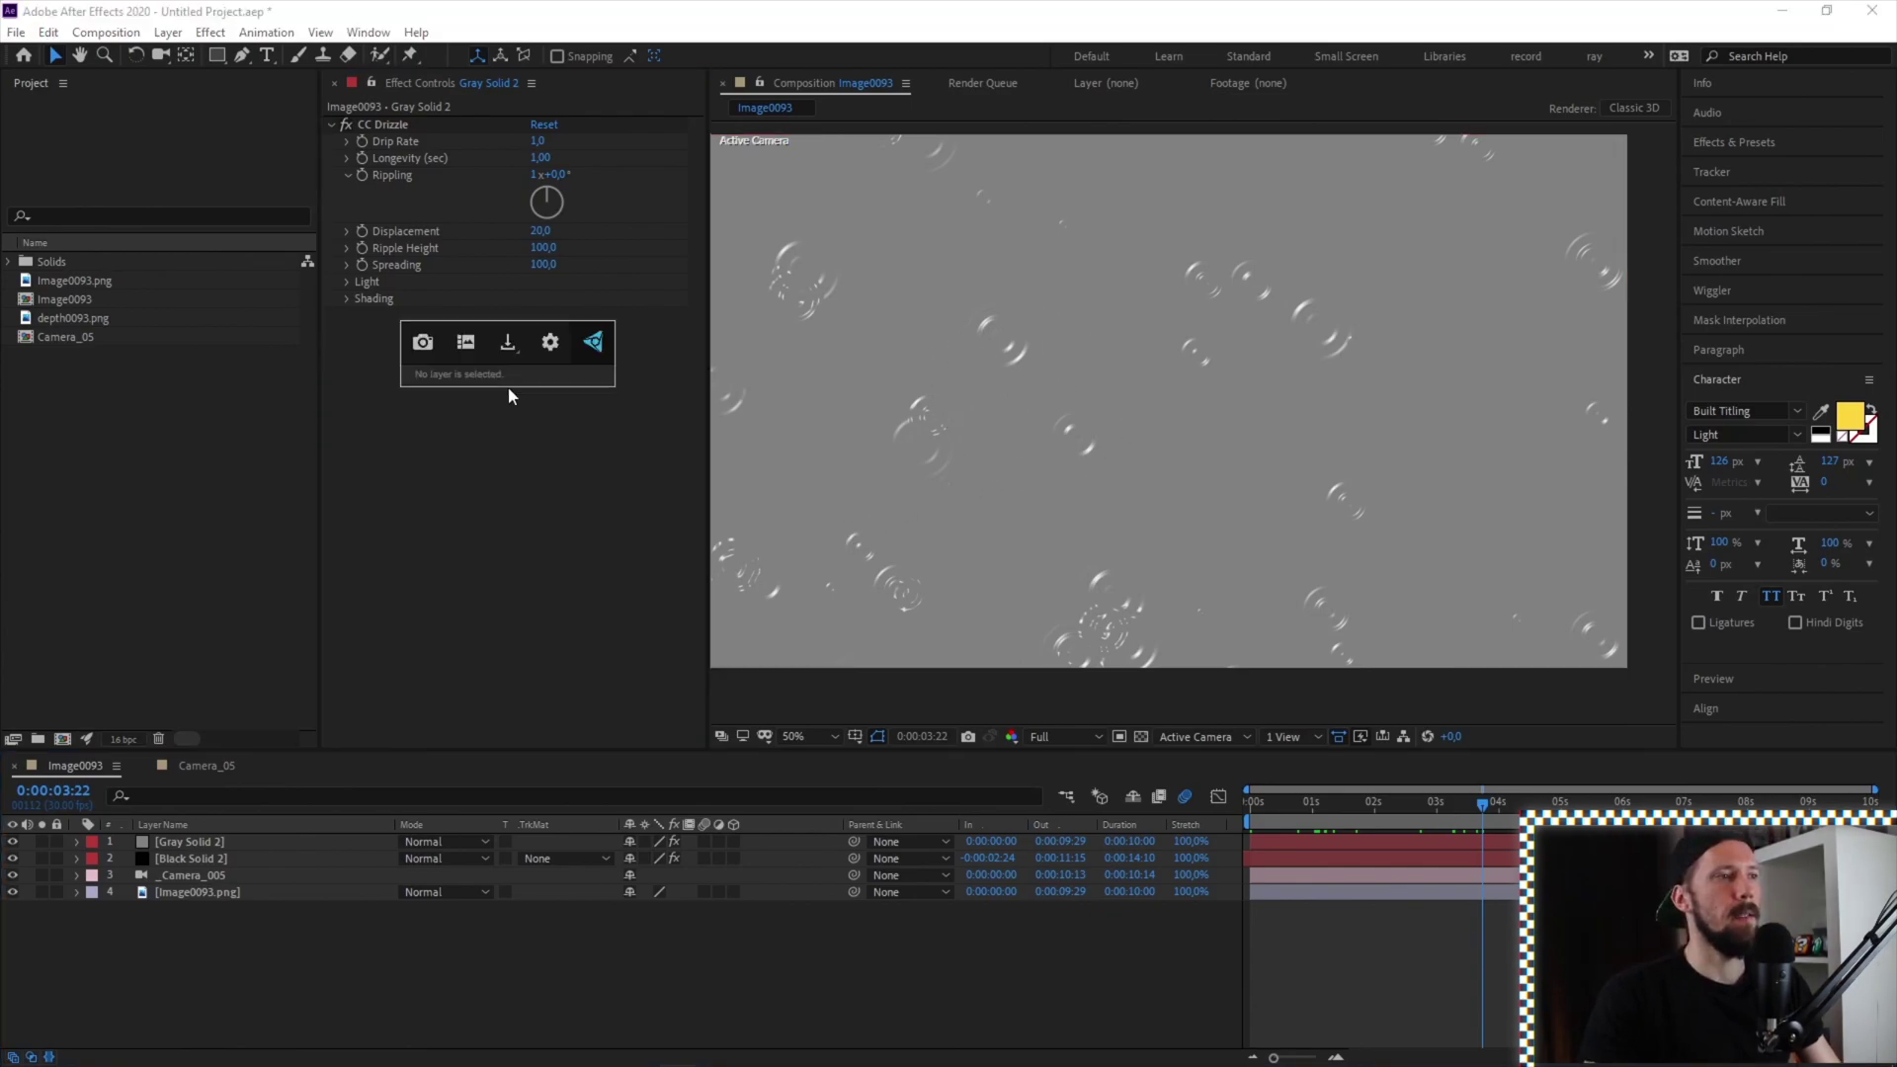
click(471, 423)
click(184, 841)
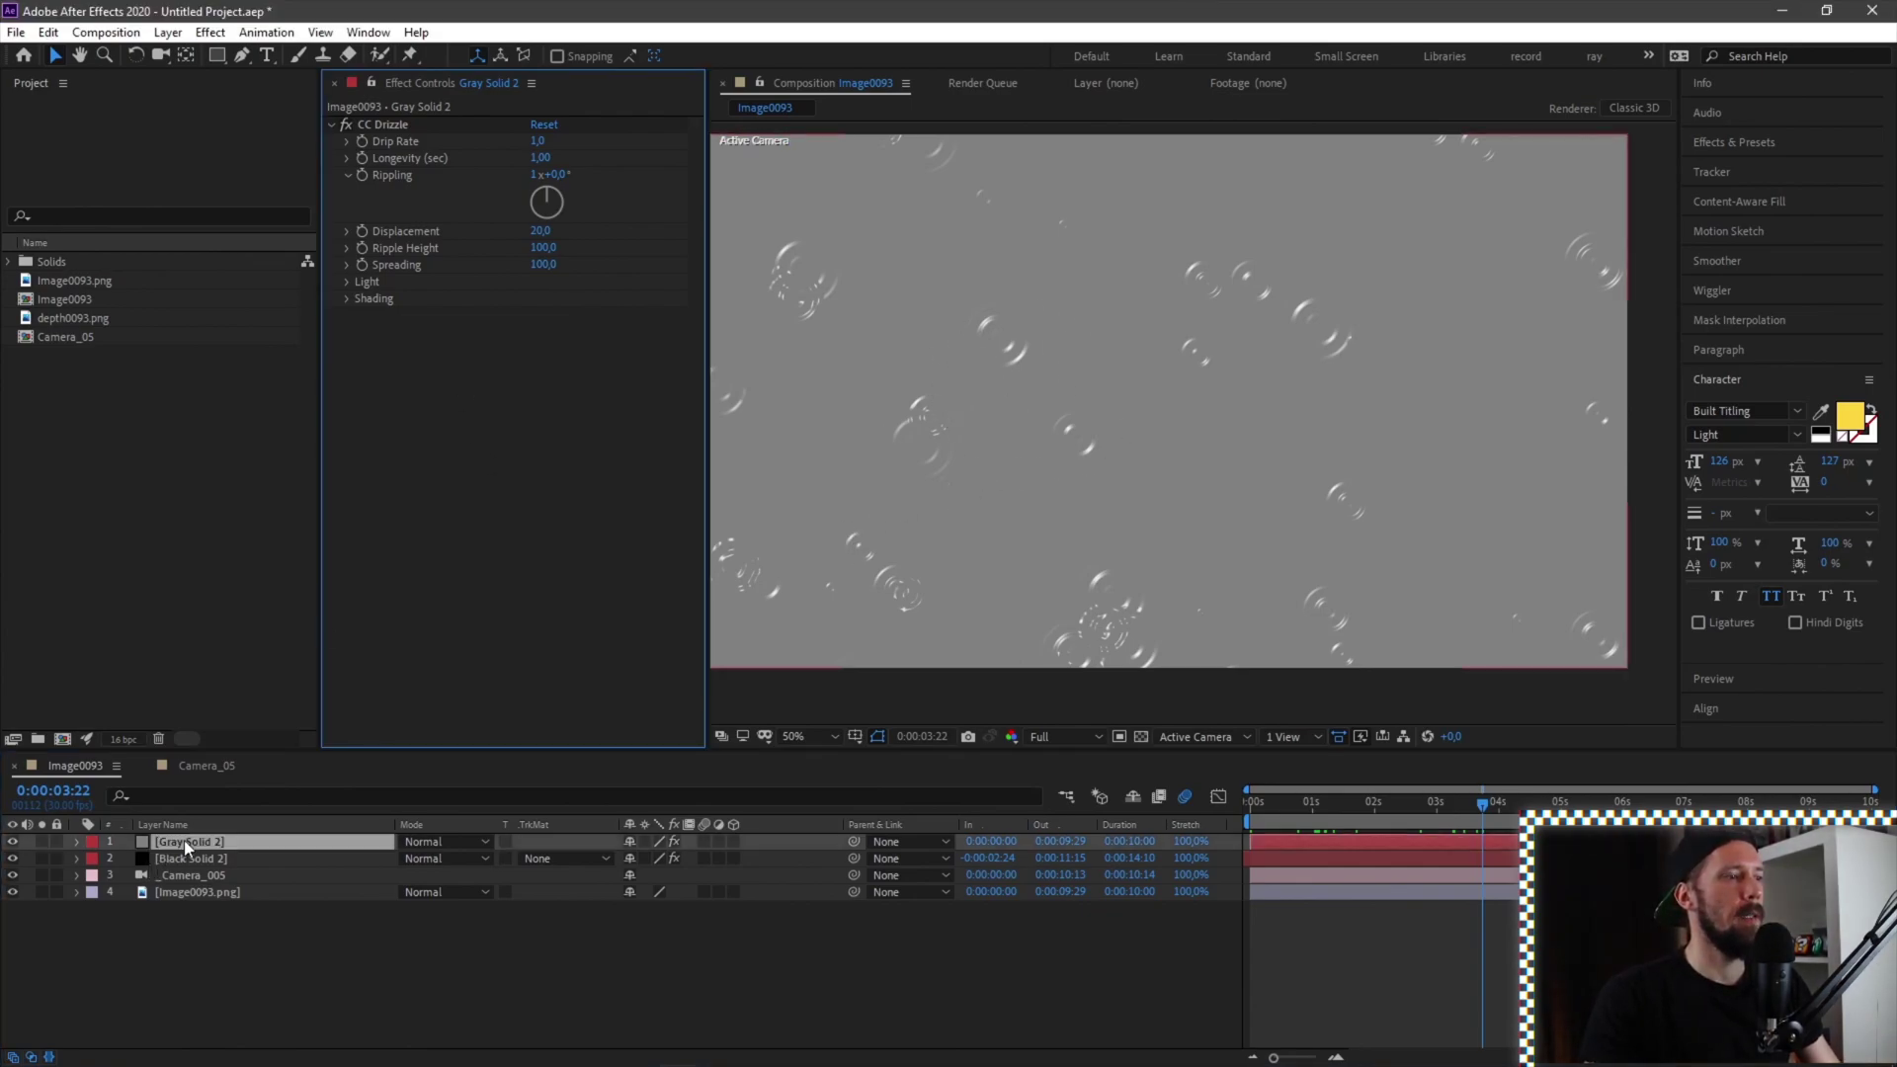
key(ctrl+space)
click(368, 474)
drag(379, 640, 491, 657)
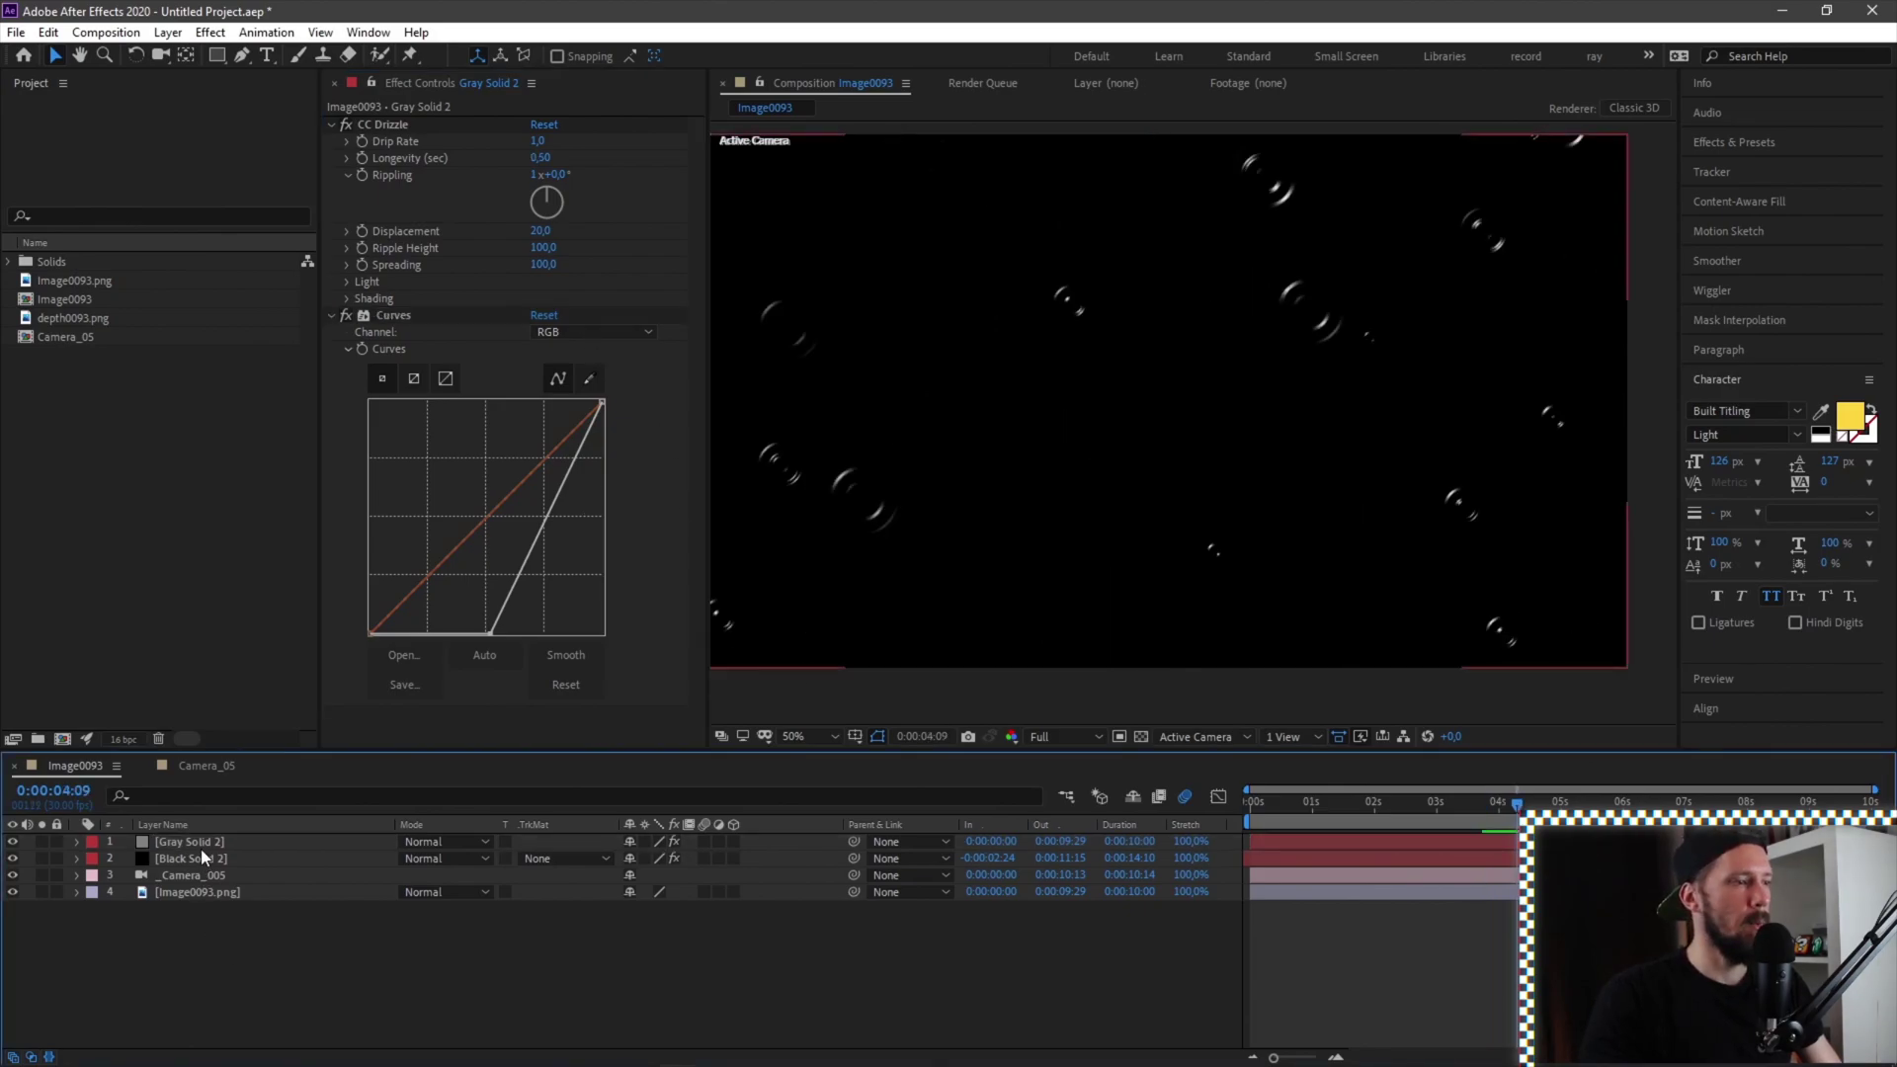
Set the CC Drizzle Longevity to 0,50 and make the gray solid a 3D layer
click(198, 844)
click(261, 974)
click(681, 842)
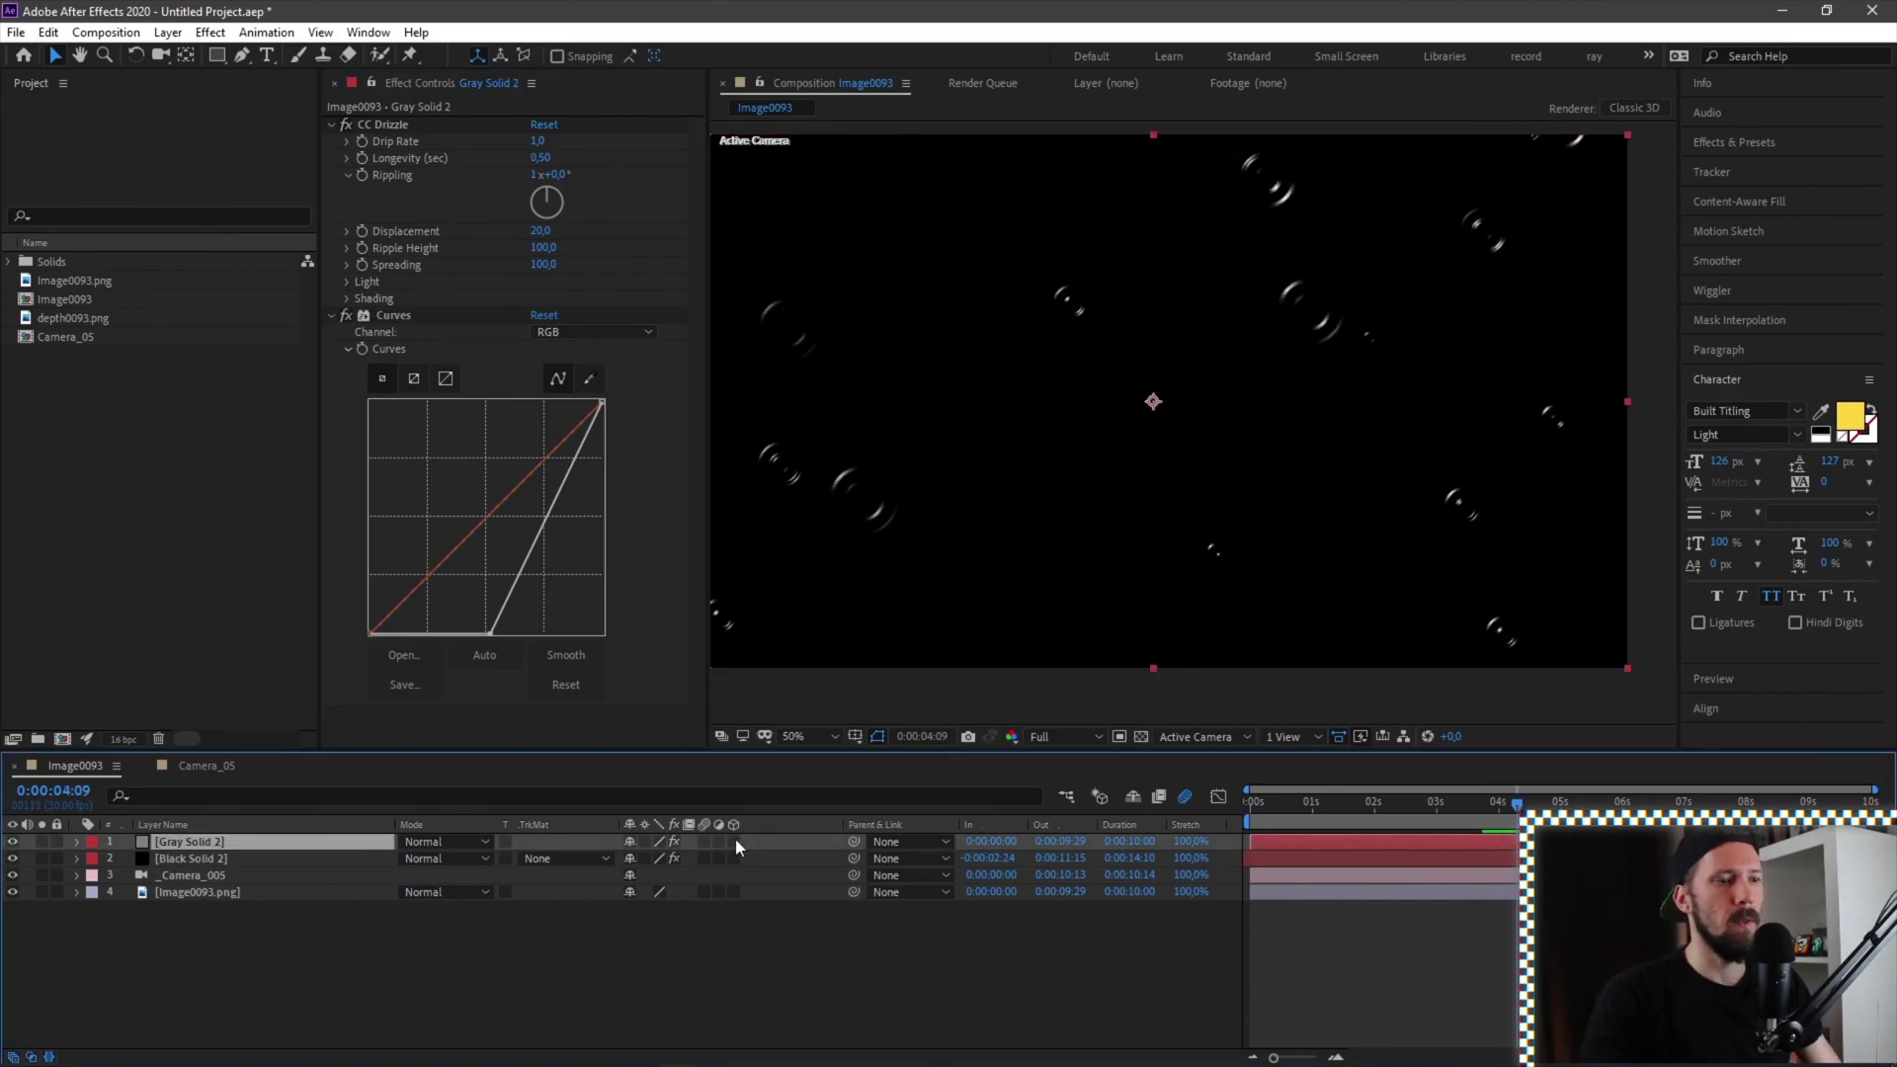
click(733, 842)
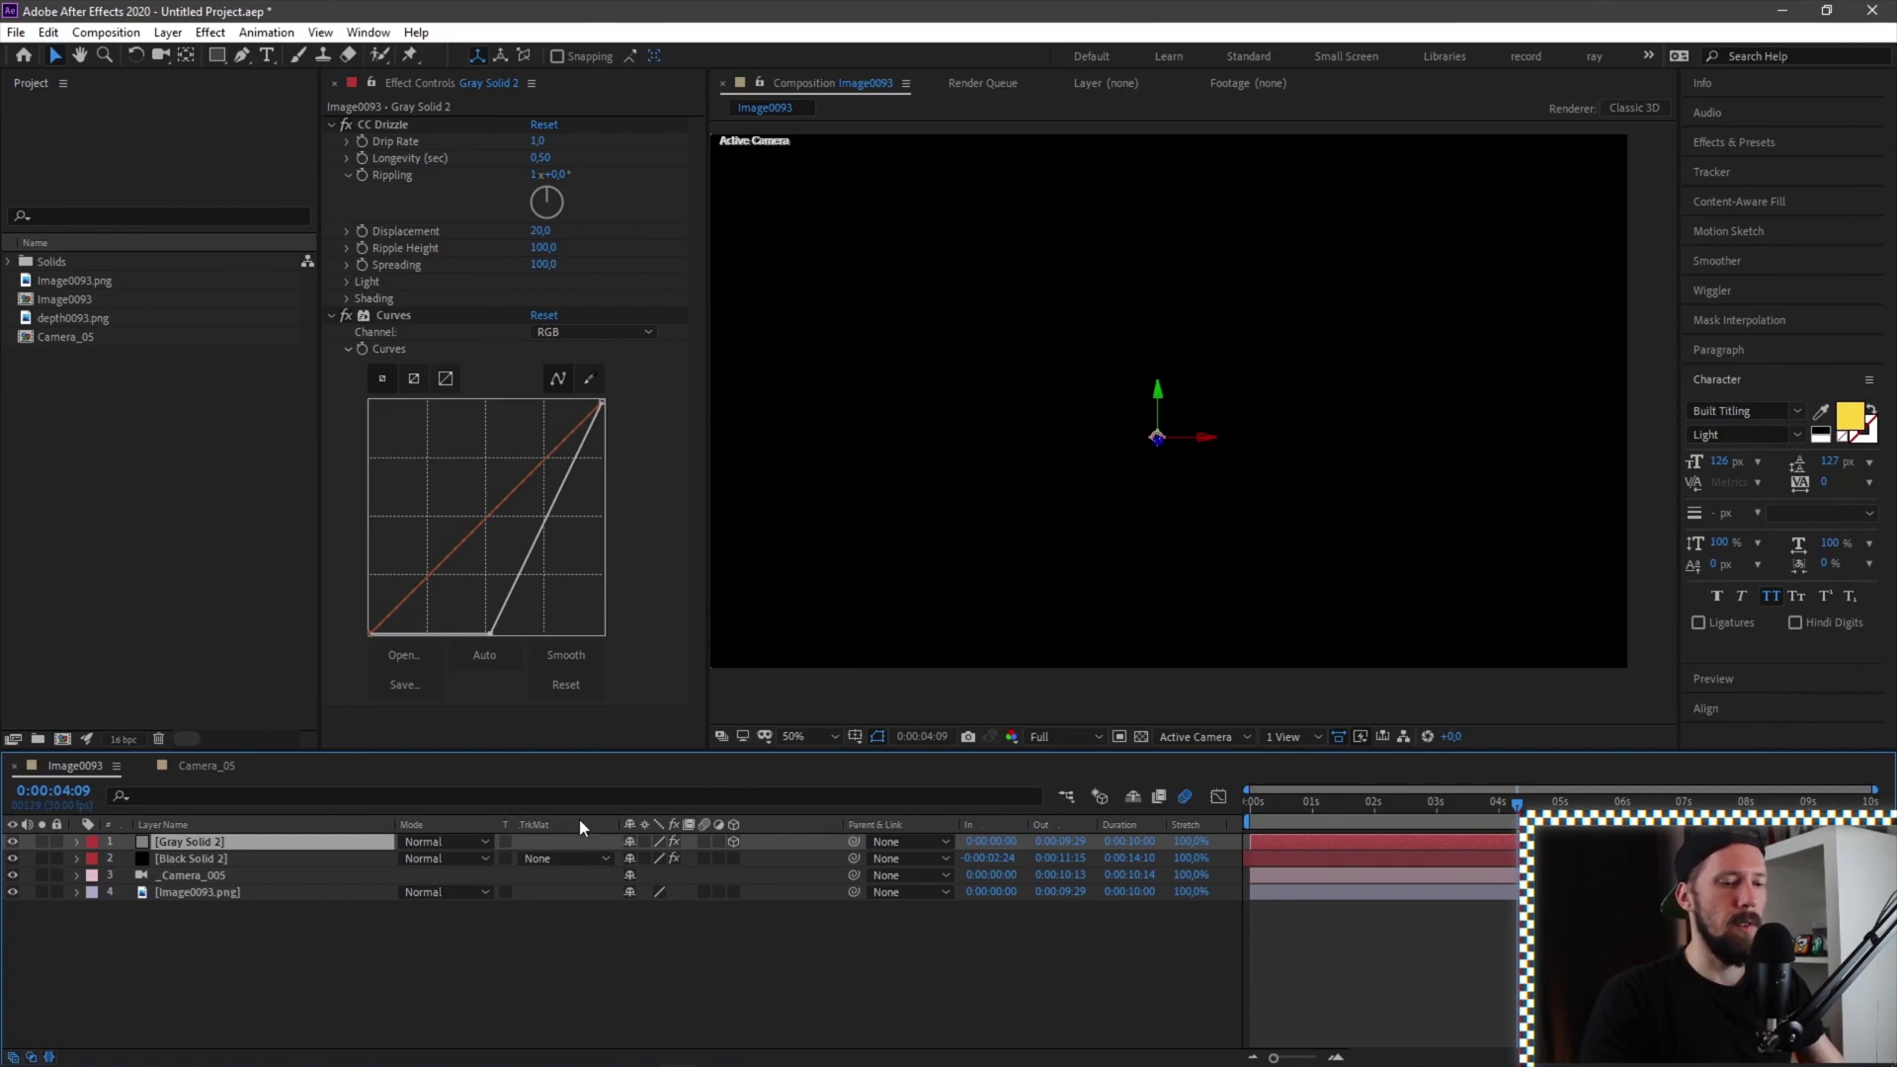
Push the gray solid back to Z position 2478 and tilt it to an X Rotation of -68°
key(p)
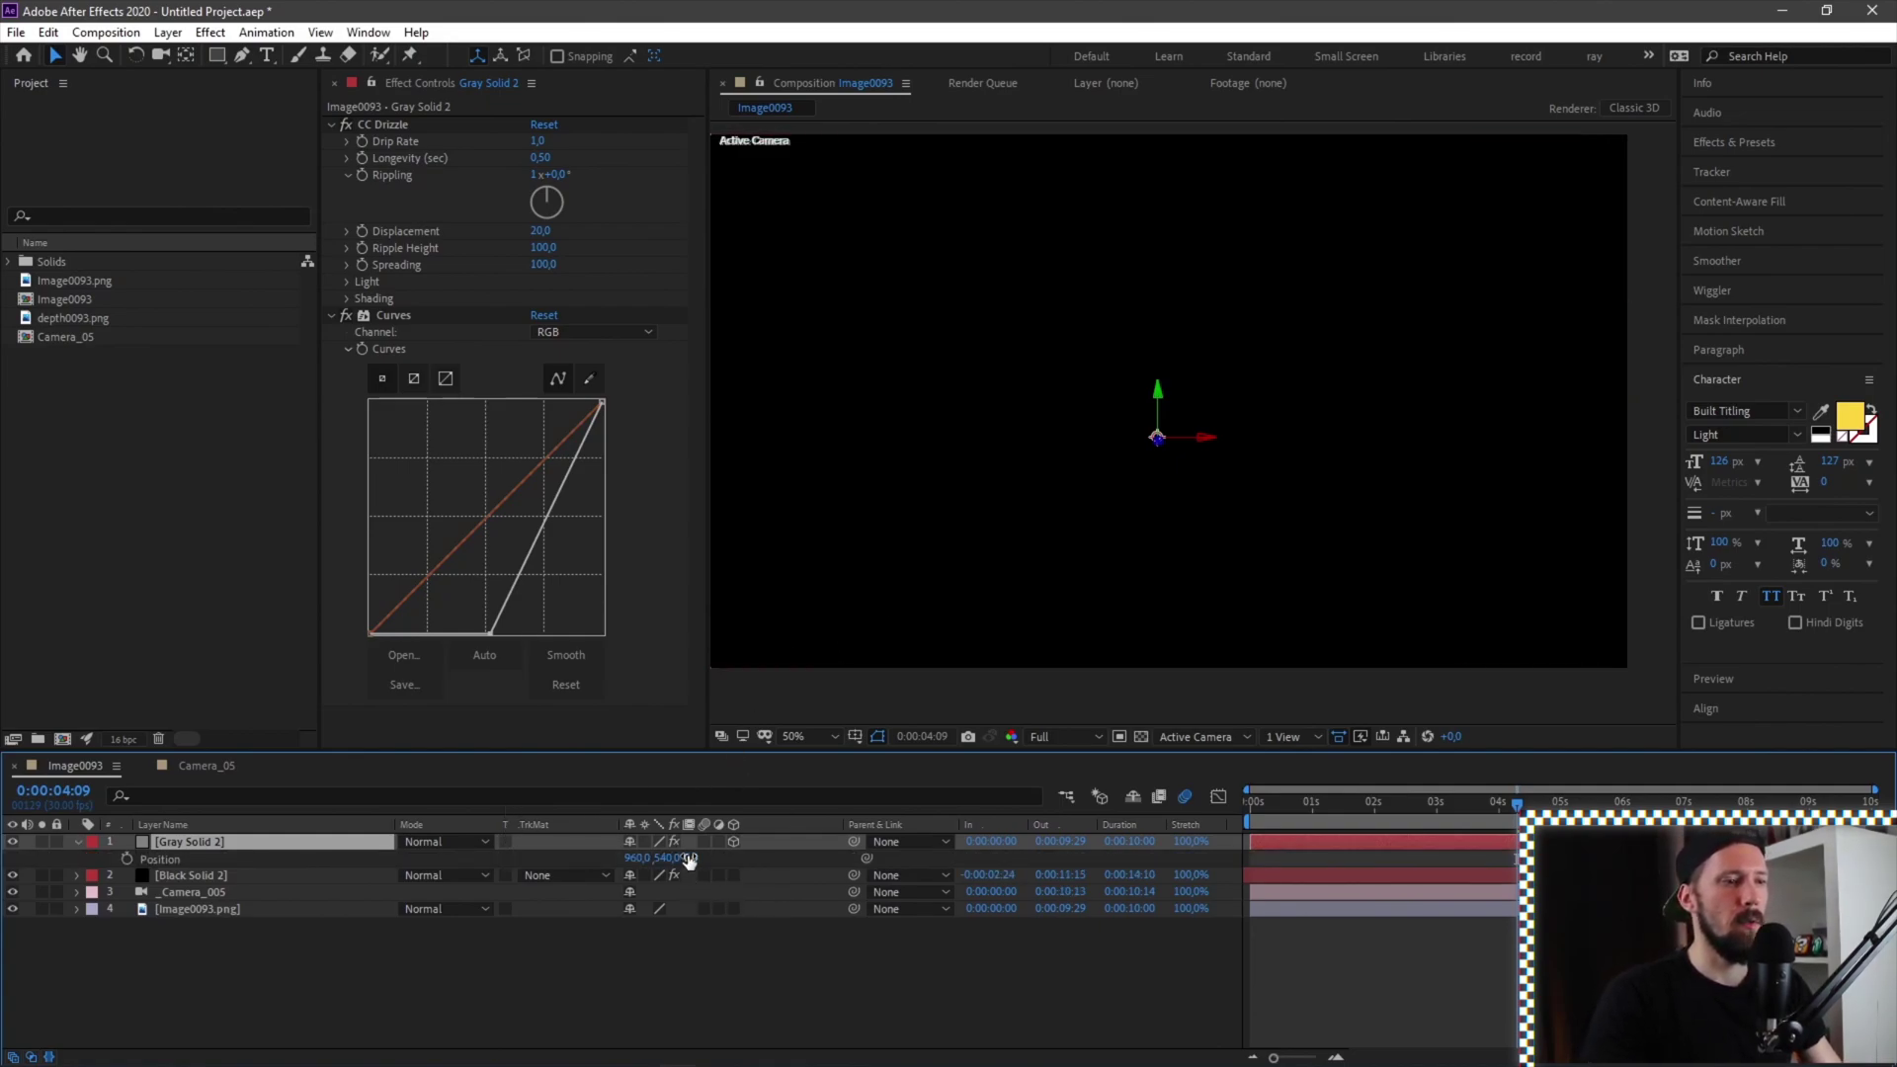
drag(689, 860, 1103, 859)
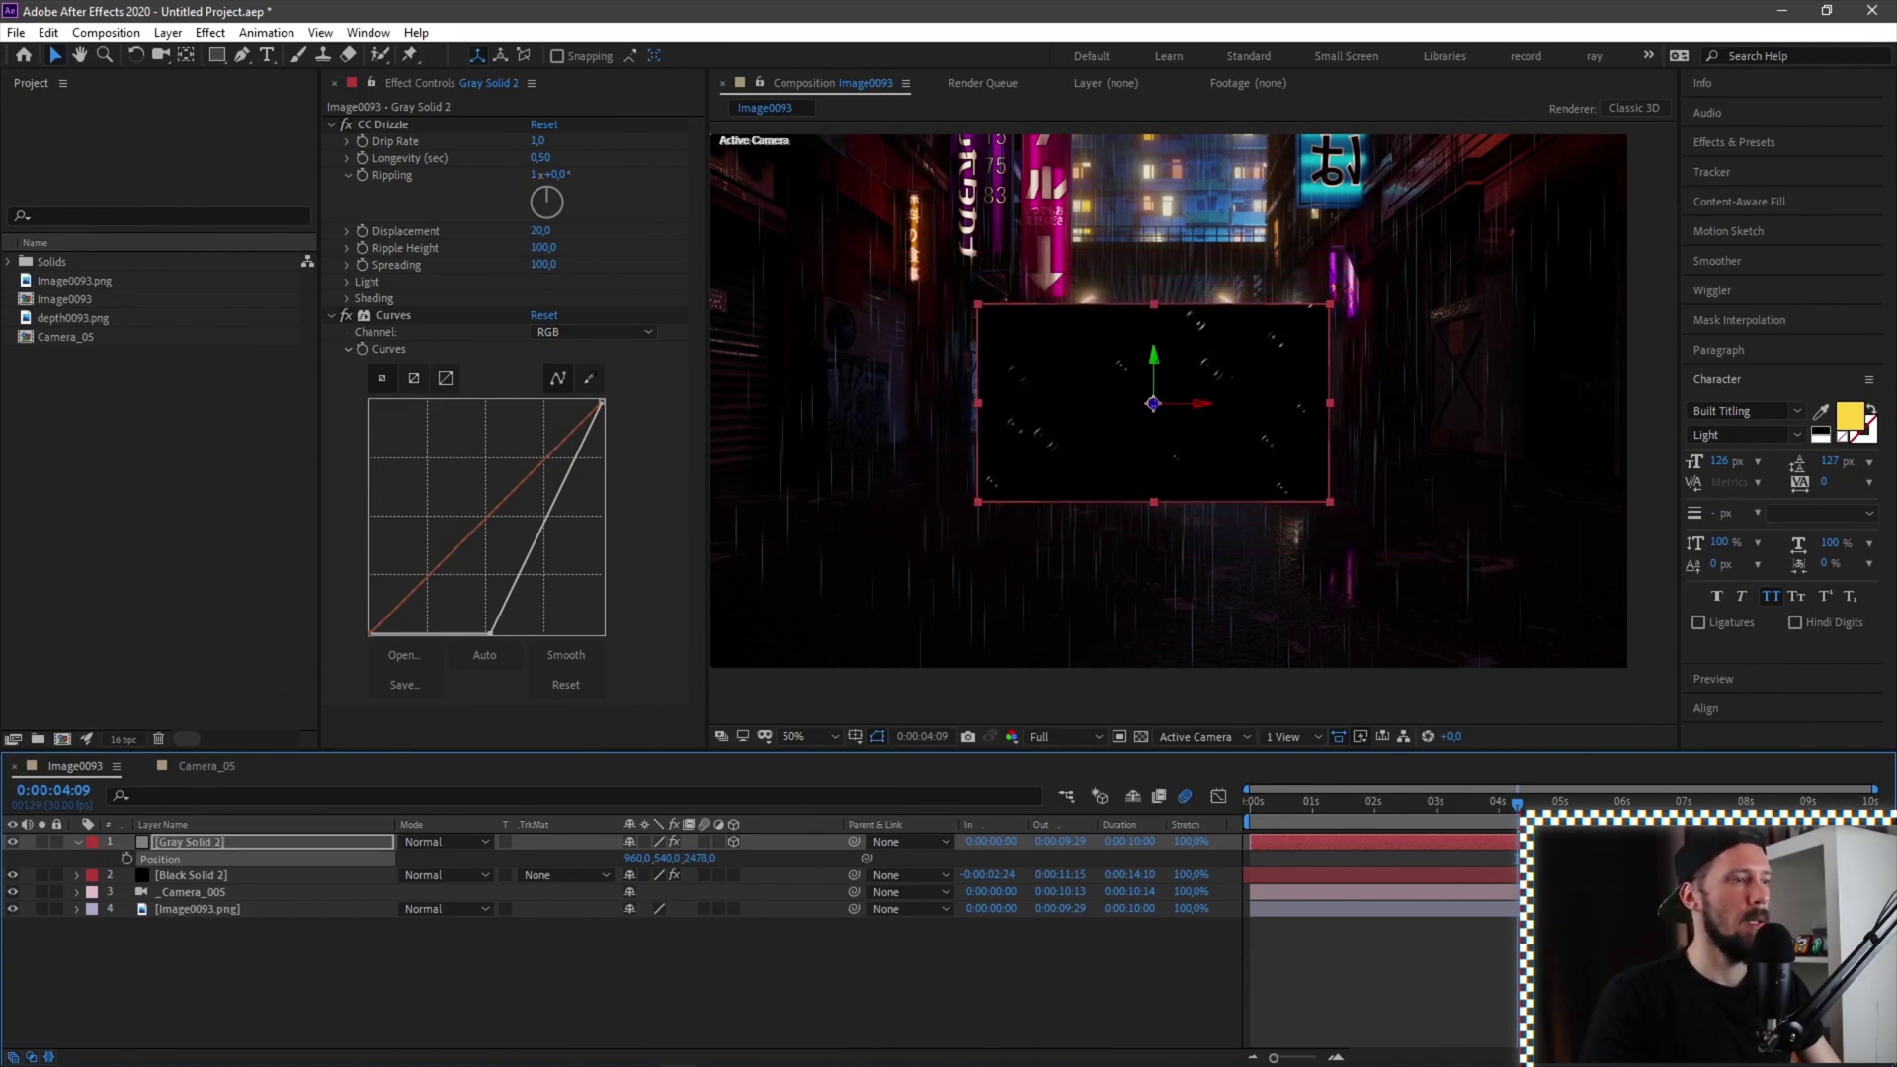
click(208, 845)
key(r)
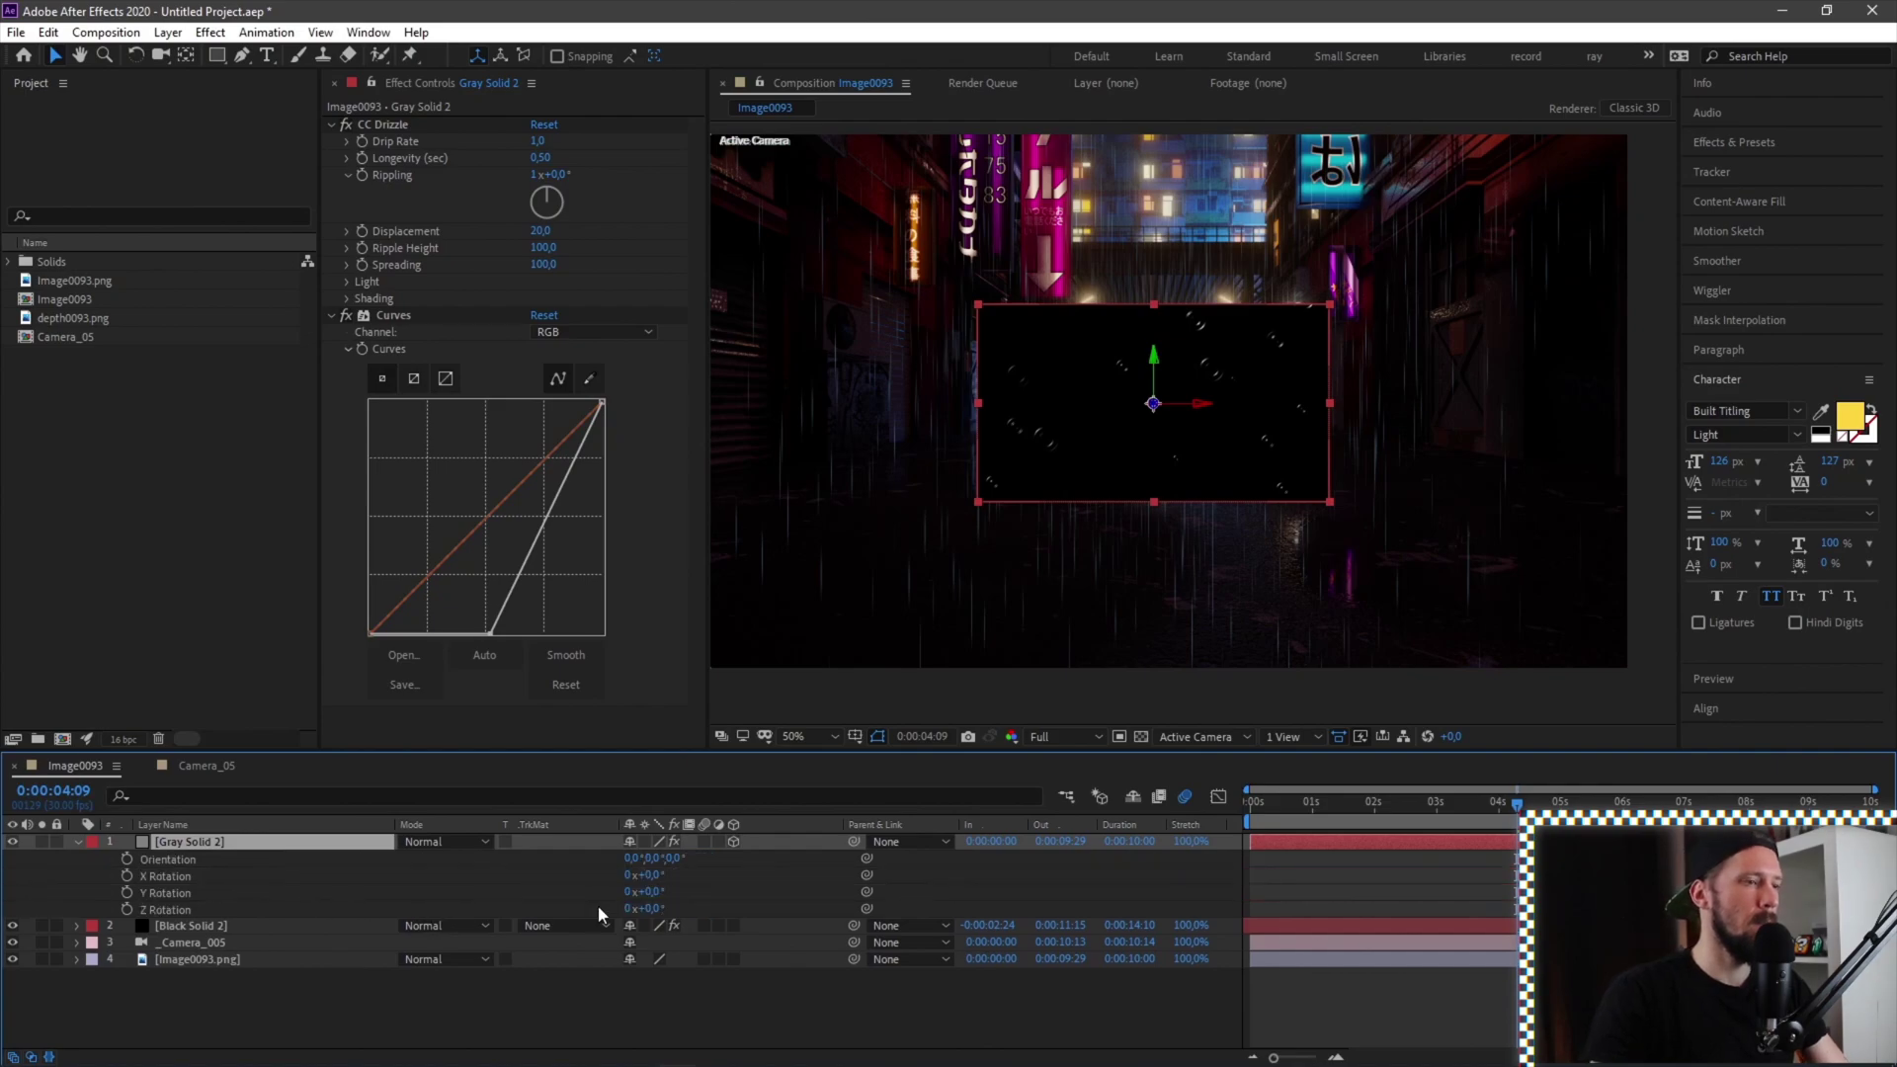
drag(654, 892, 568, 881)
key(ctrl+z)
click(277, 847)
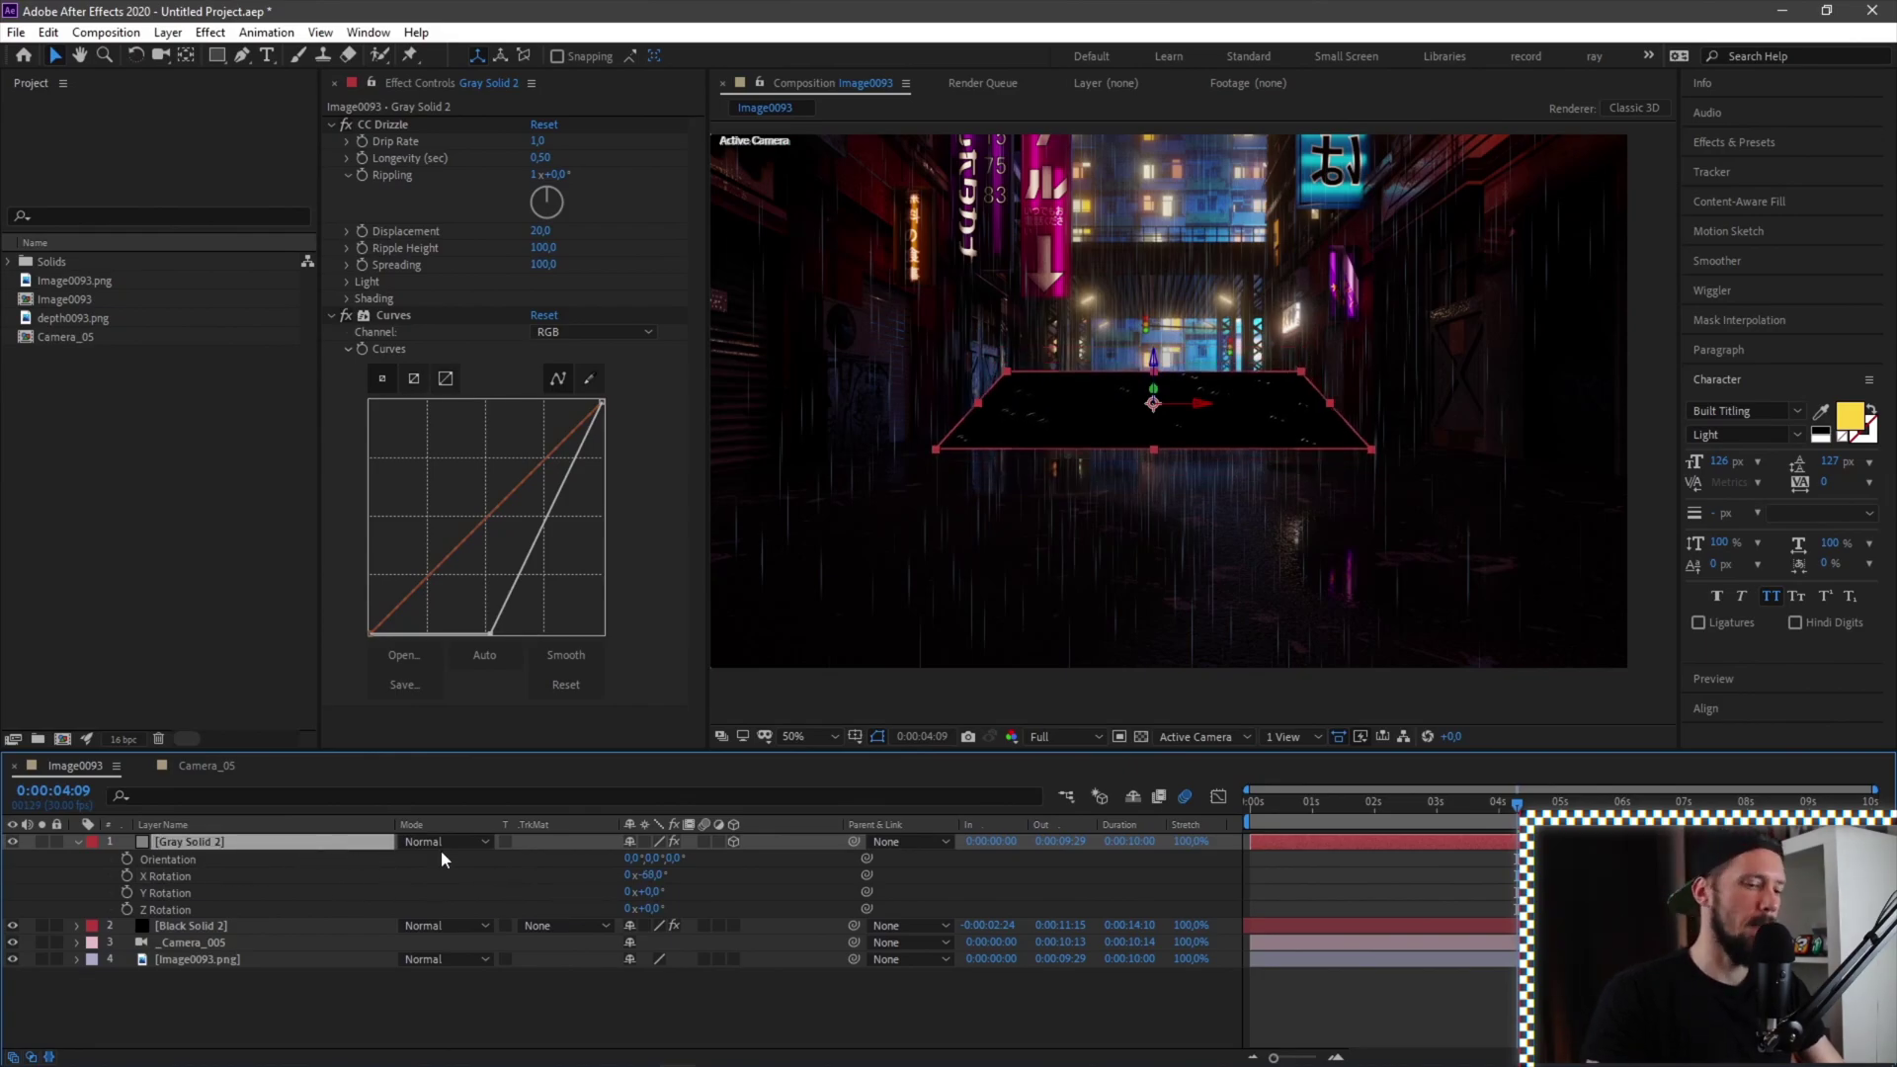
Lower the gray solid to Y position 1565, set its X Rotation to -78°, and preview the ripples on the street
key(shift+p)
drag(680, 858, 1305, 874)
drag(652, 893, 1041, 888)
key(space)
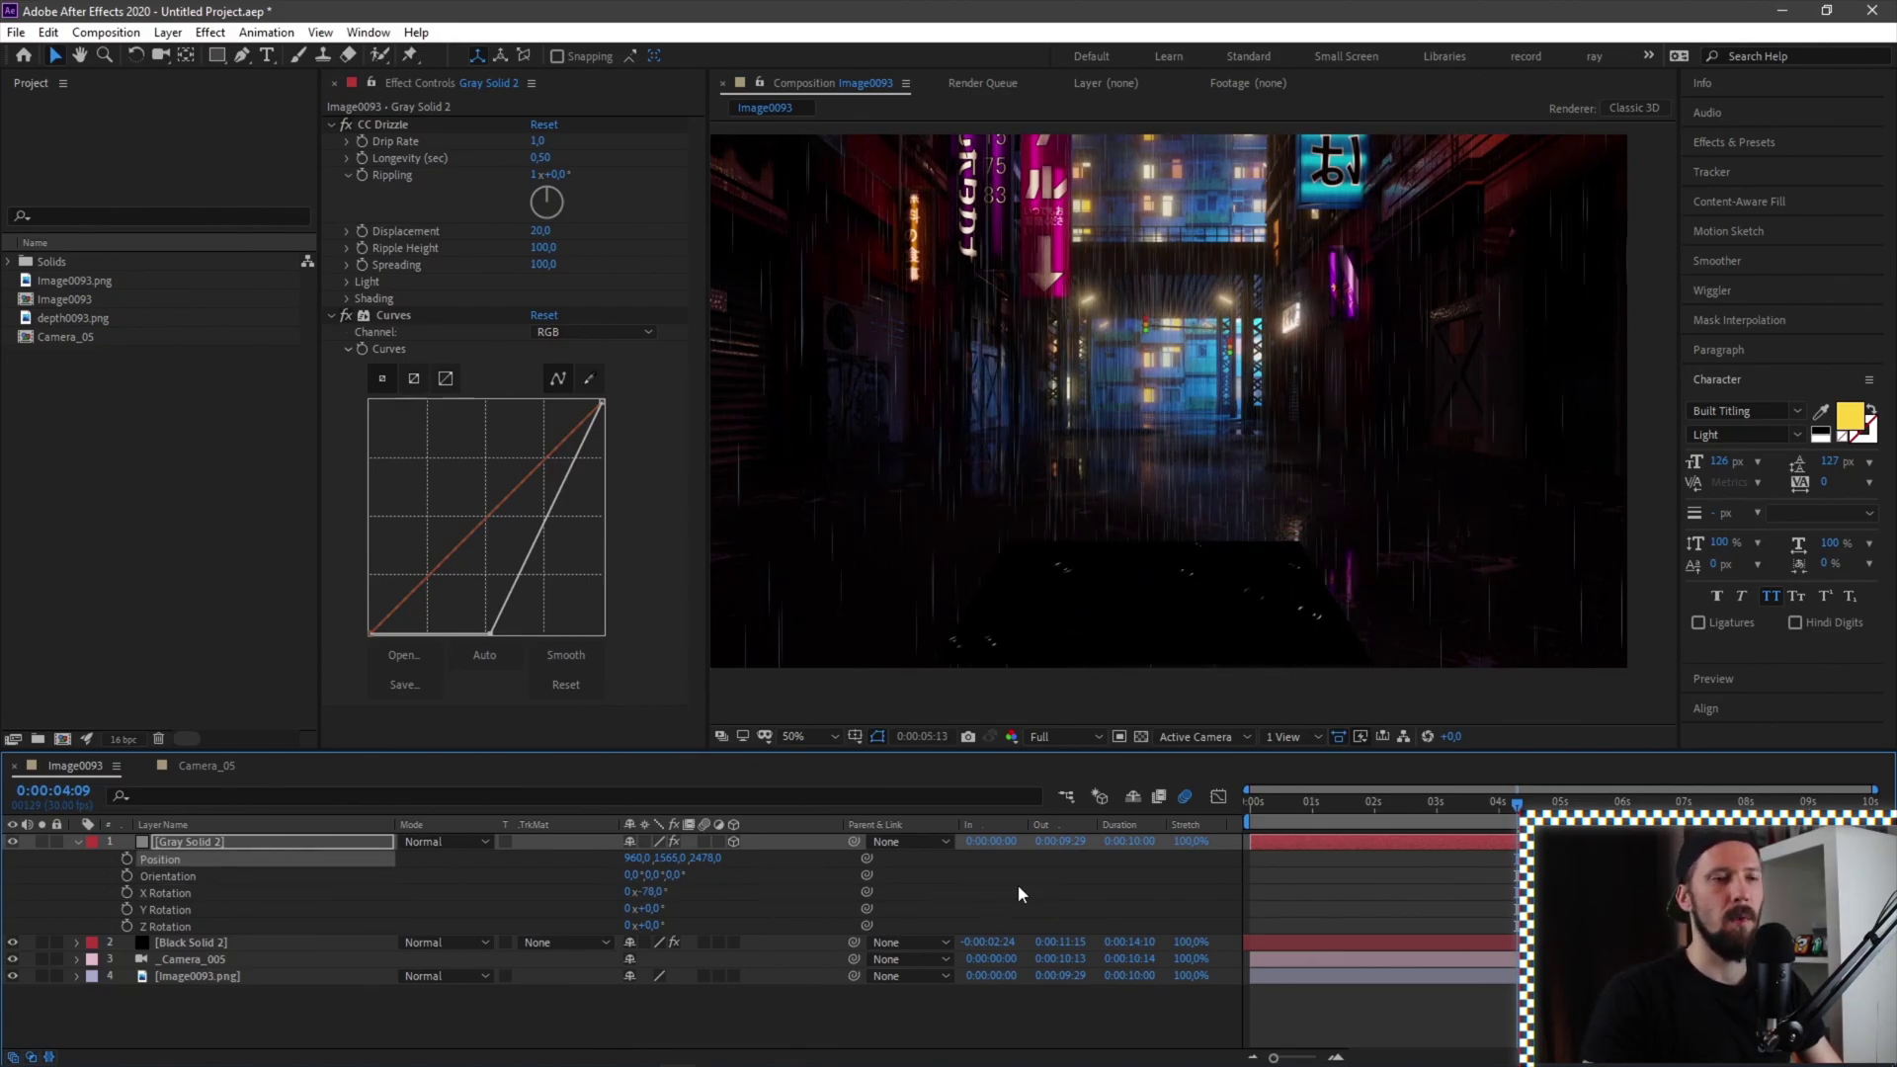
Apply the Motion Tile effect to the gray solid with Output Width 420 and Output Height 870
drag(1520, 804, 1553, 806)
key(ctrl+space)
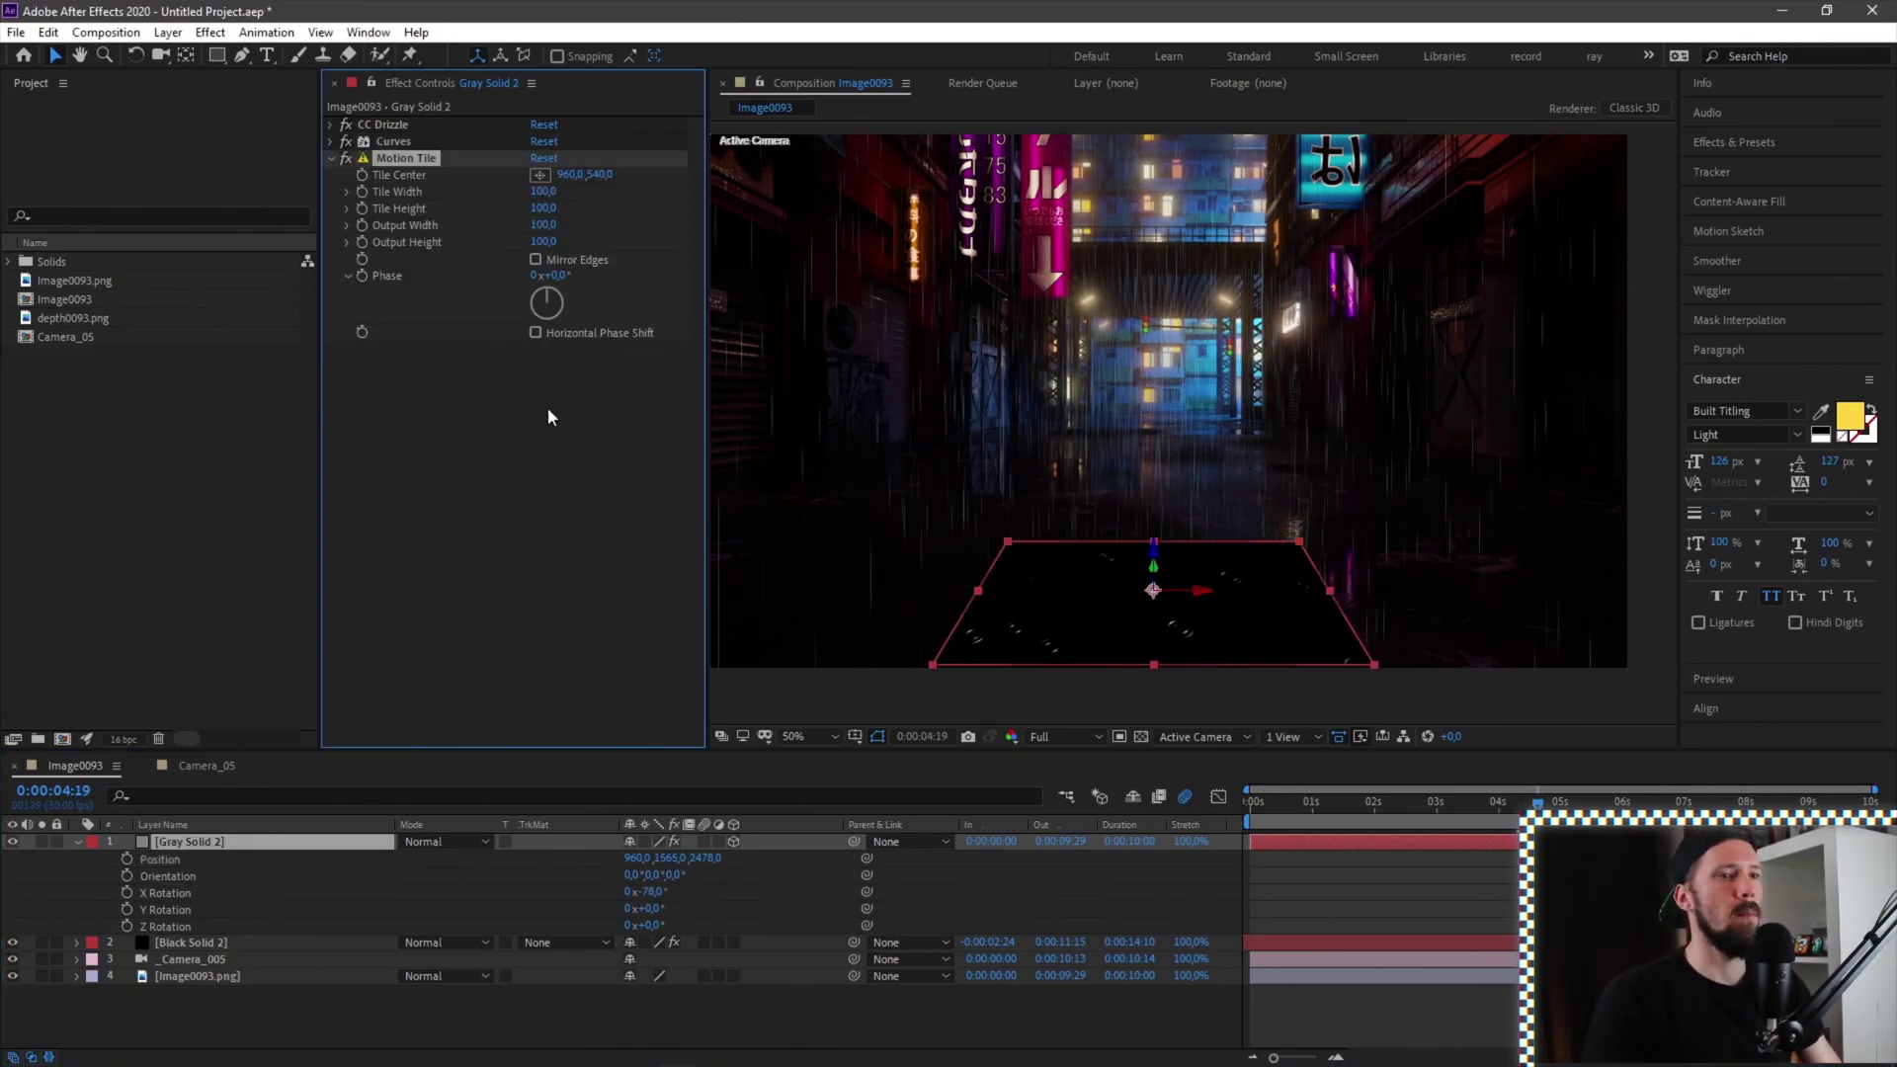
click(521, 320)
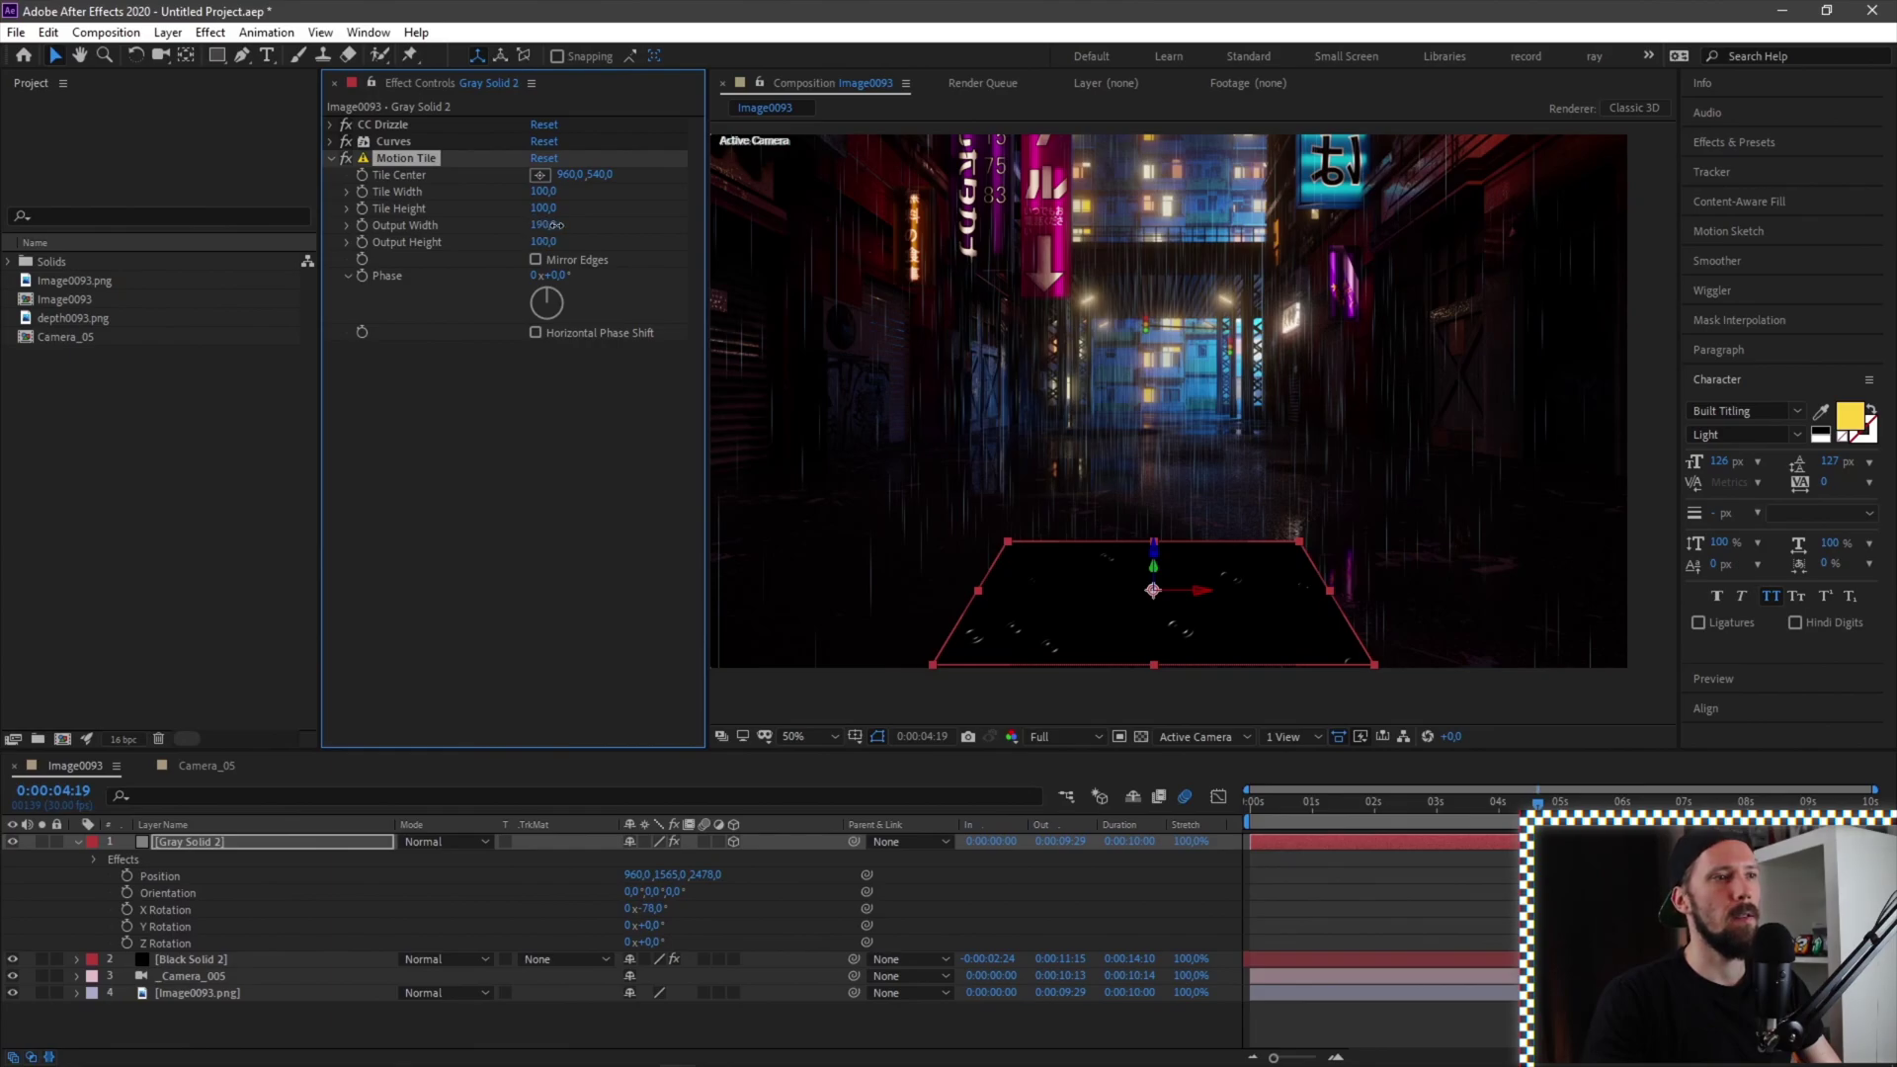
drag(556, 225, 615, 242)
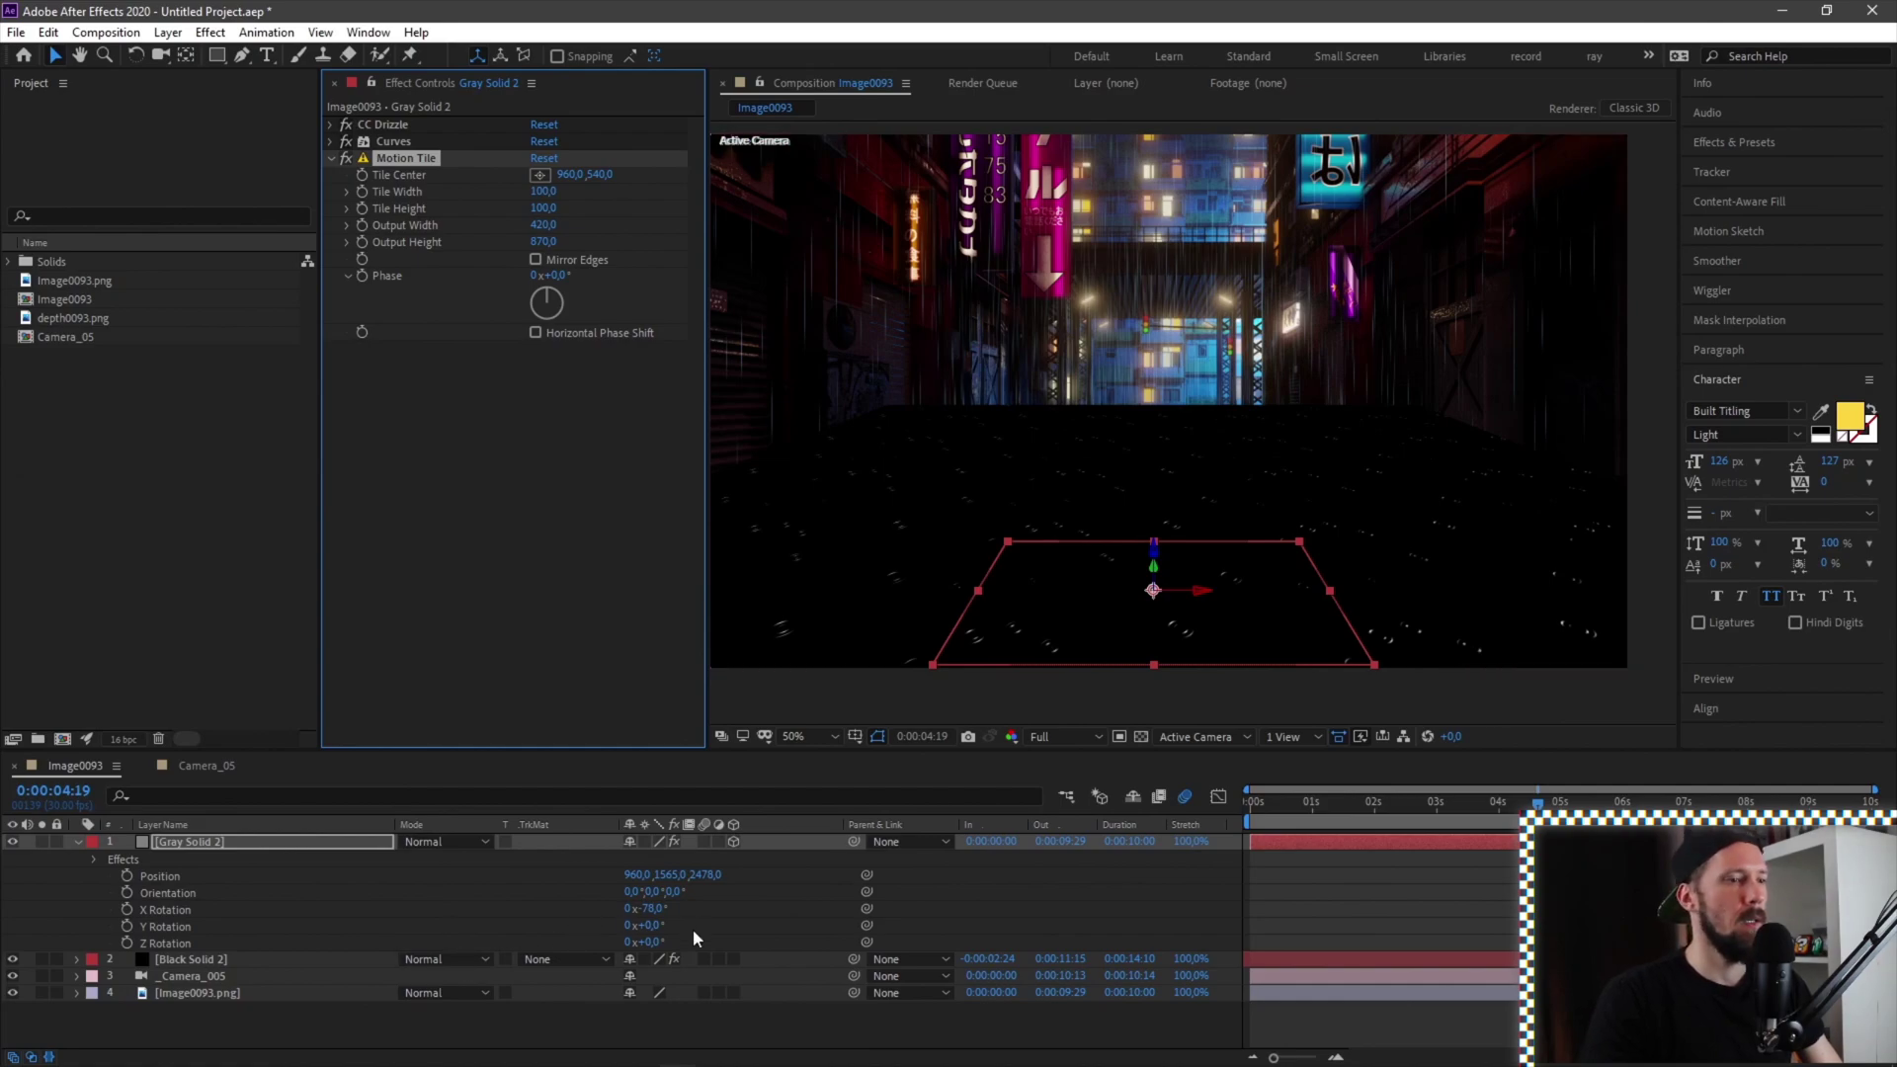
Adjust the tilt of the gray solid to an X Rotation of -86° so the ripples follow the street
click(661, 907)
key(Down)
key(Down)
key(Down)
key(Down)
key(Down)
key(Down)
key(Down)
key(Down)
key(Down)
key(Down)
key(Down)
key(Down)
key(Down)
key(Down)
key(Down)
key(Down)
key(Down)
key(Down)
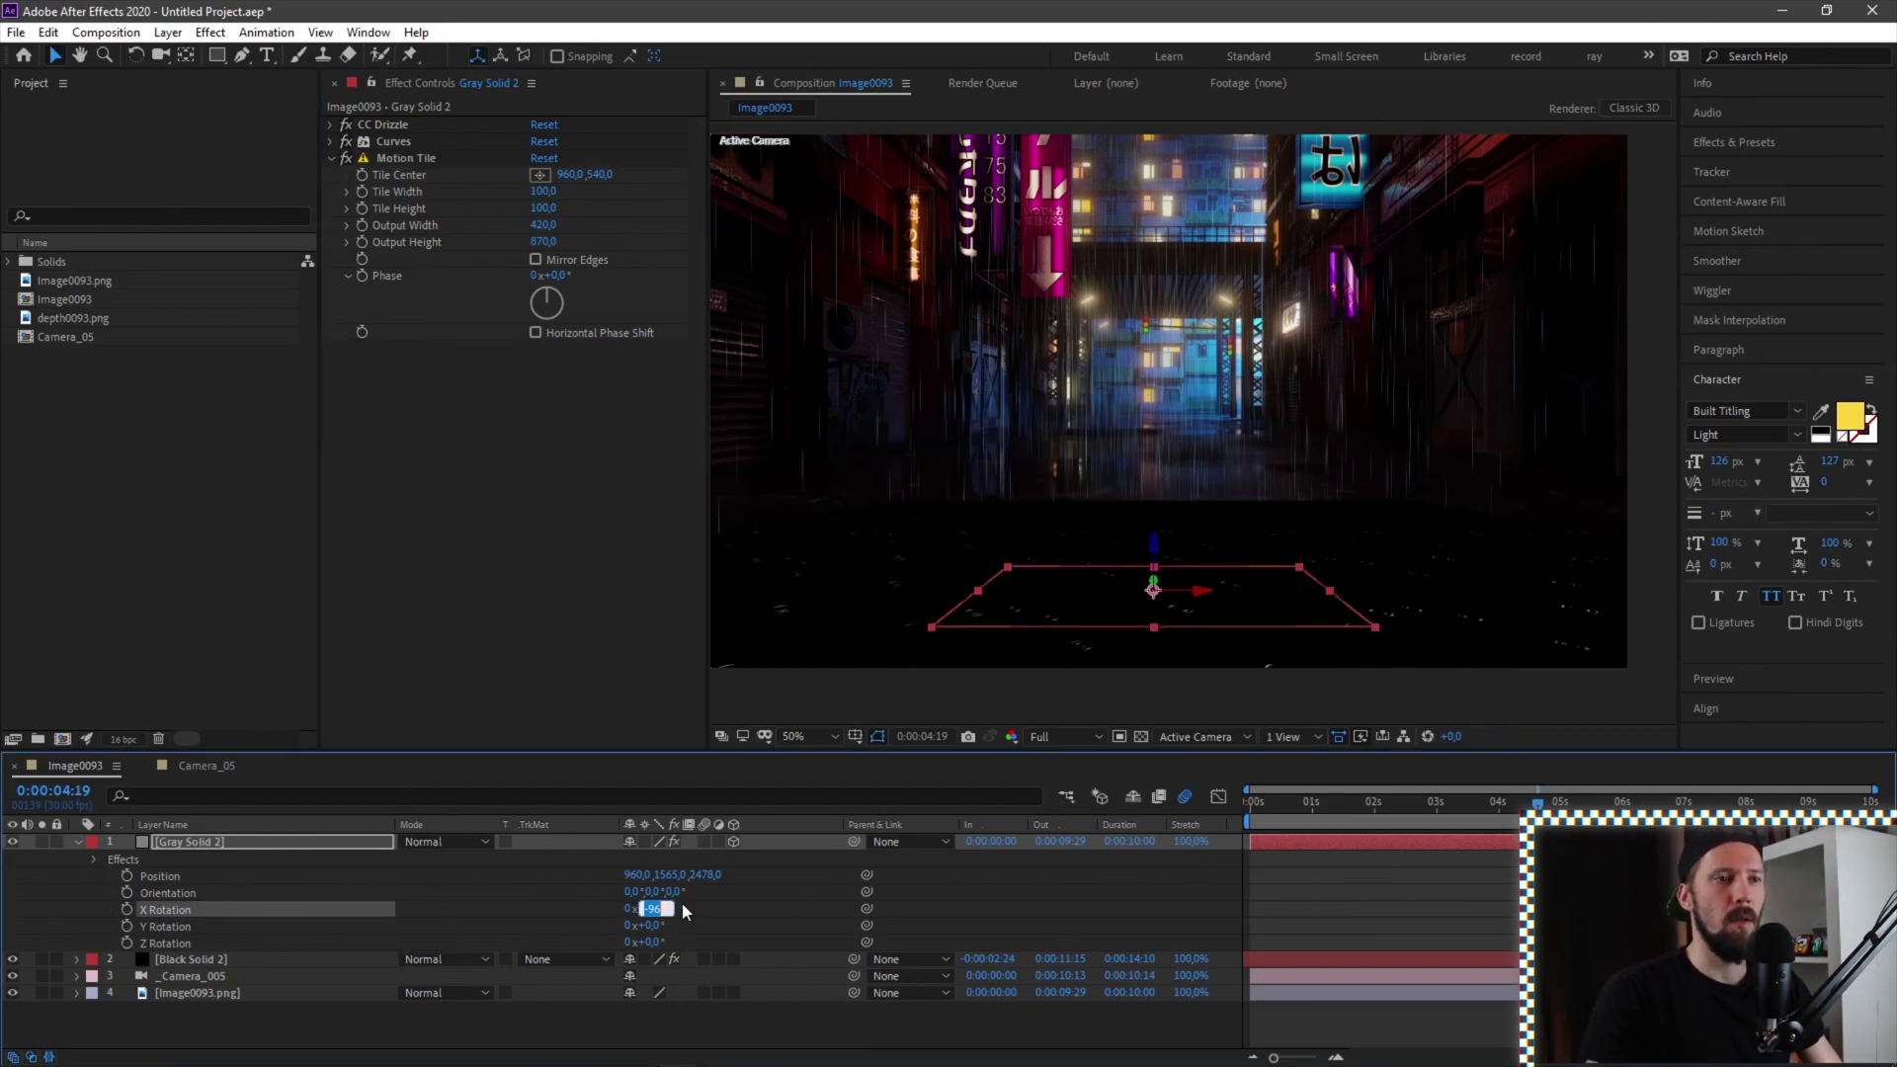
key(Up)
key(Up)
key(Up)
key(Up)
key(Up)
key(Up)
key(Up)
key(Up)
key(Up)
key(Up)
key(Up)
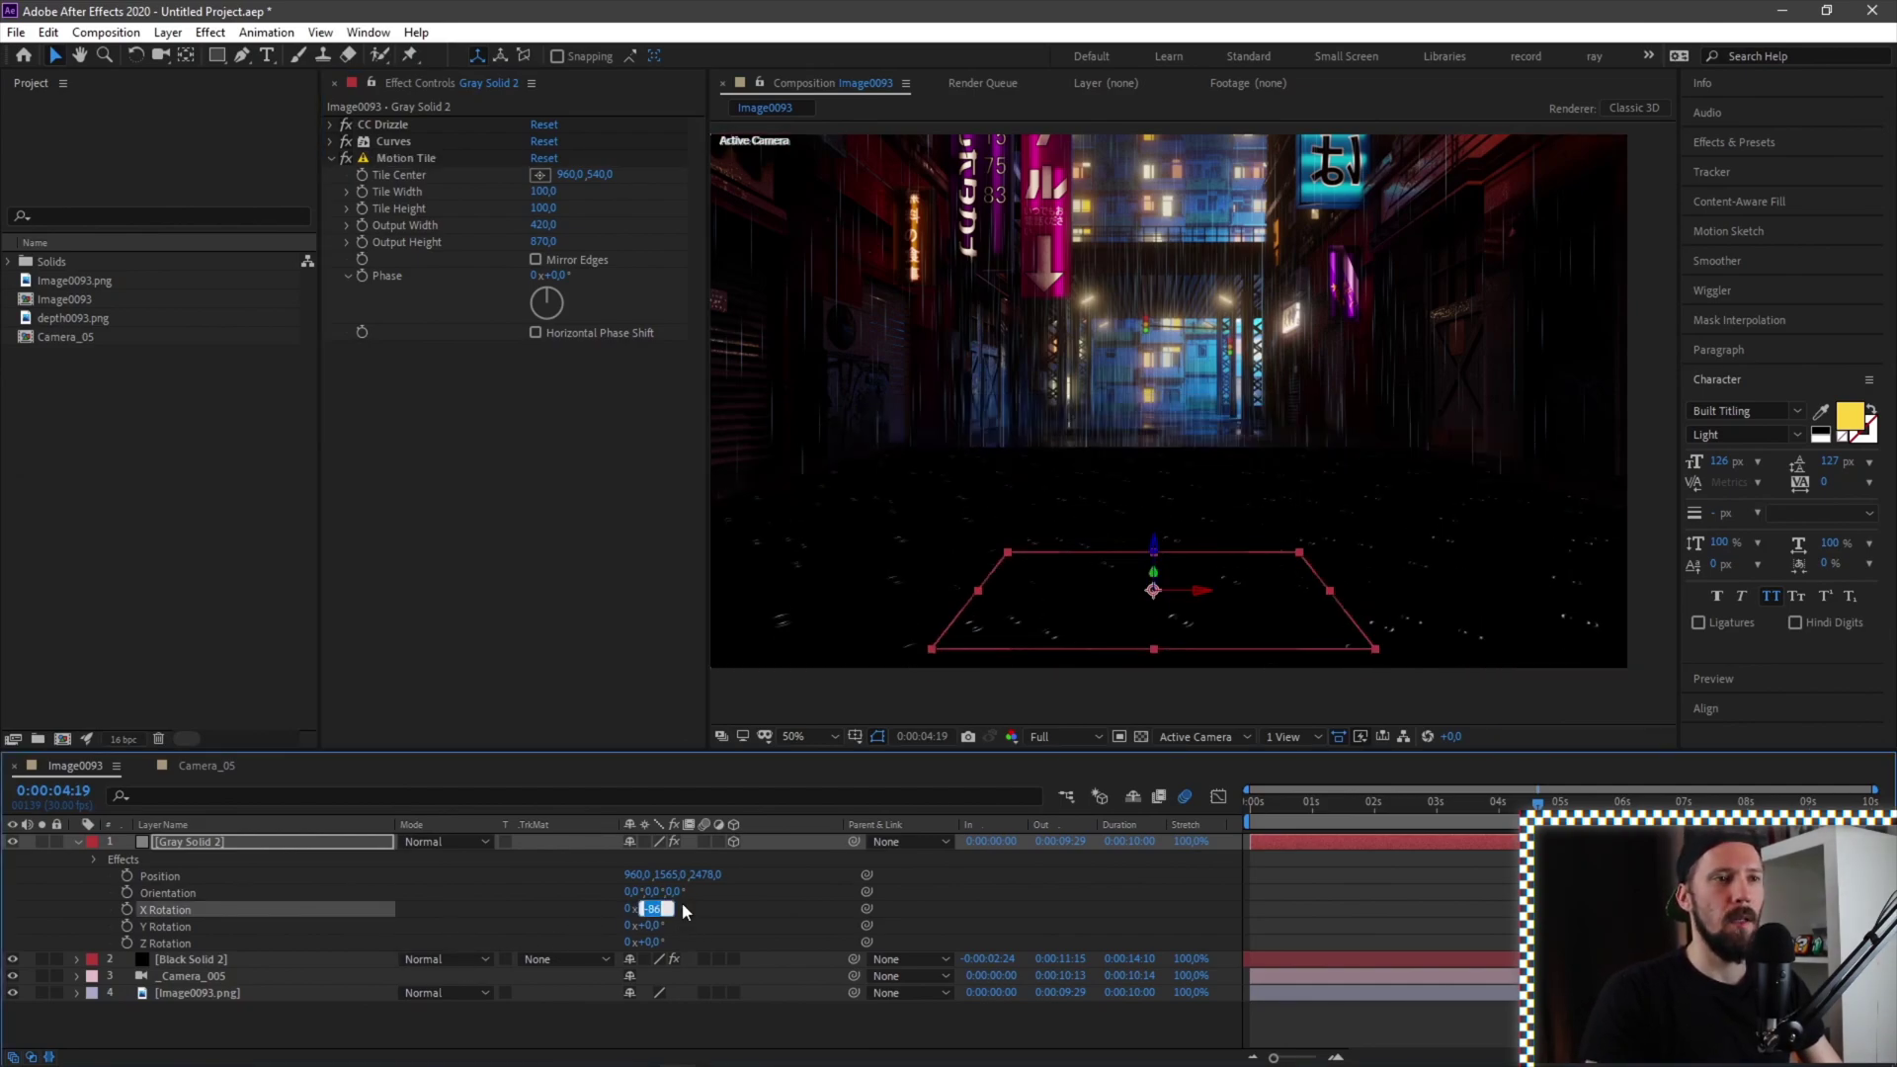
key(Down)
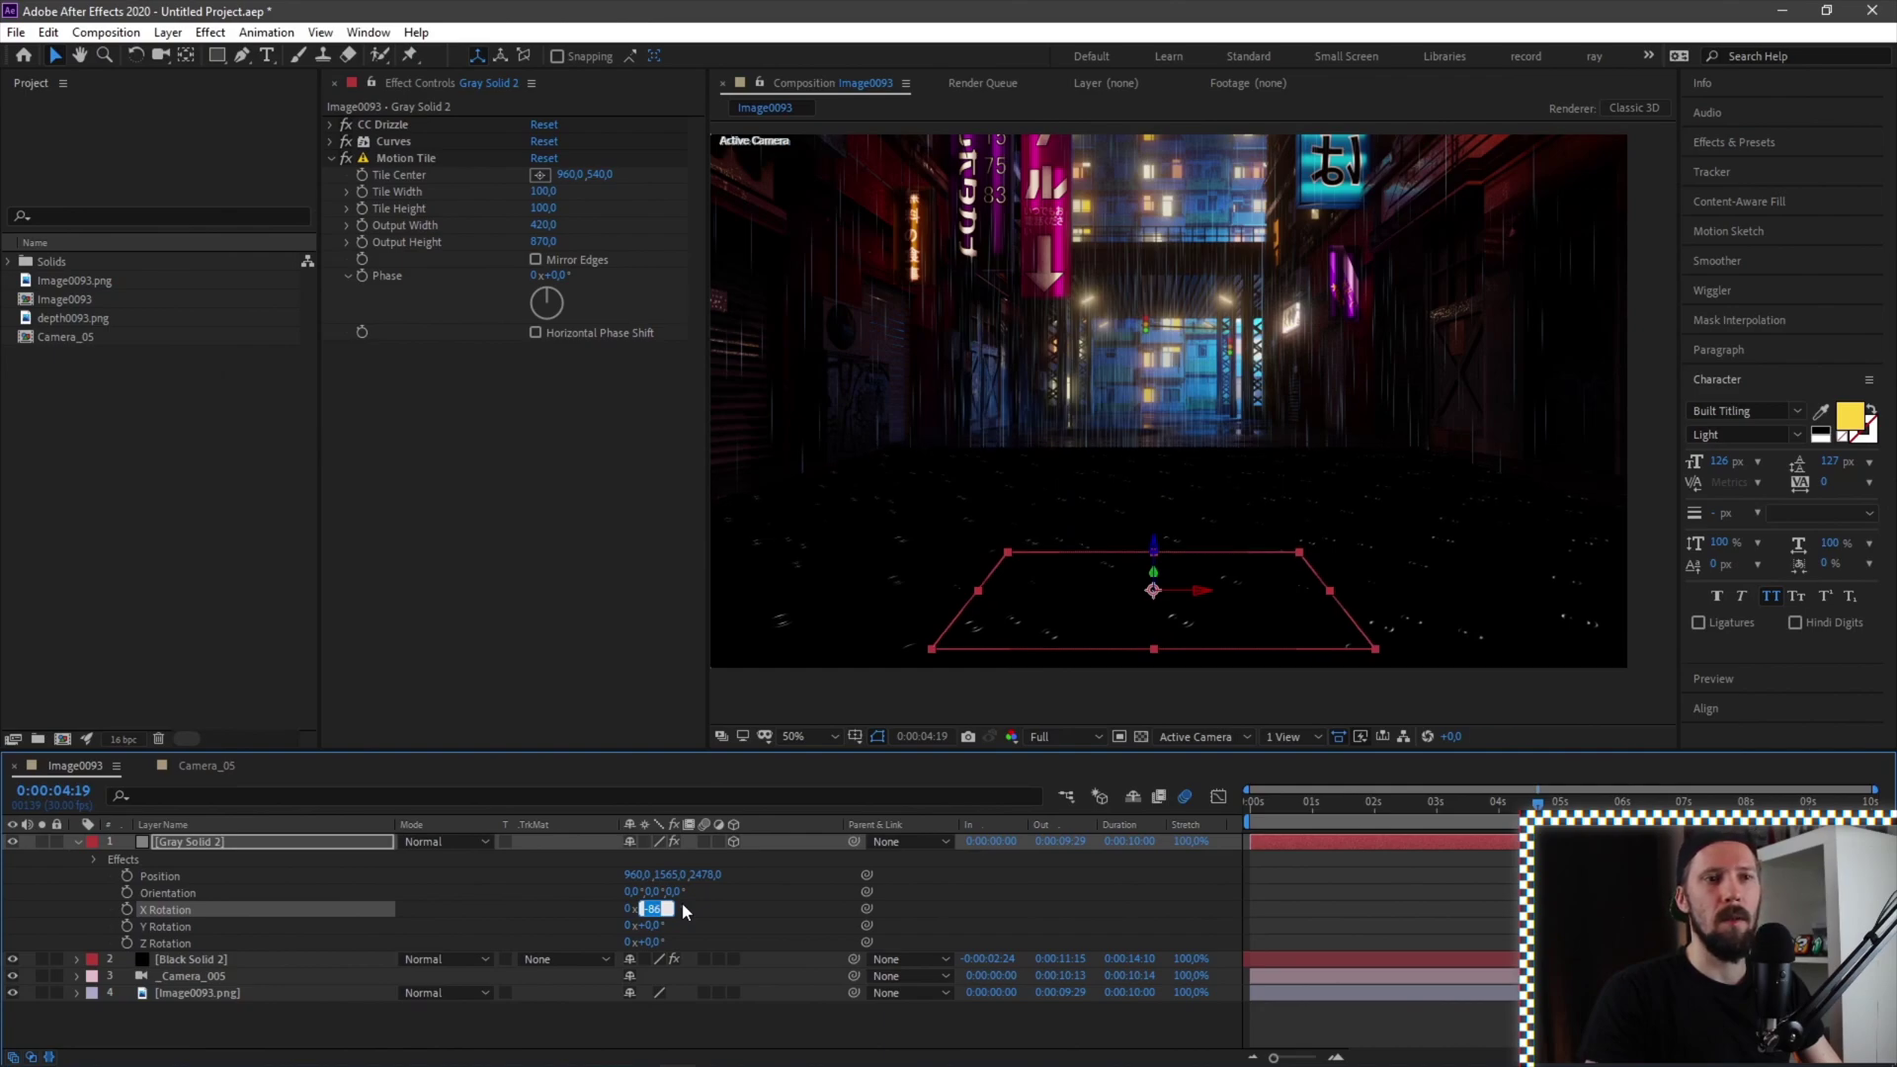
key(Up)
key(Up)
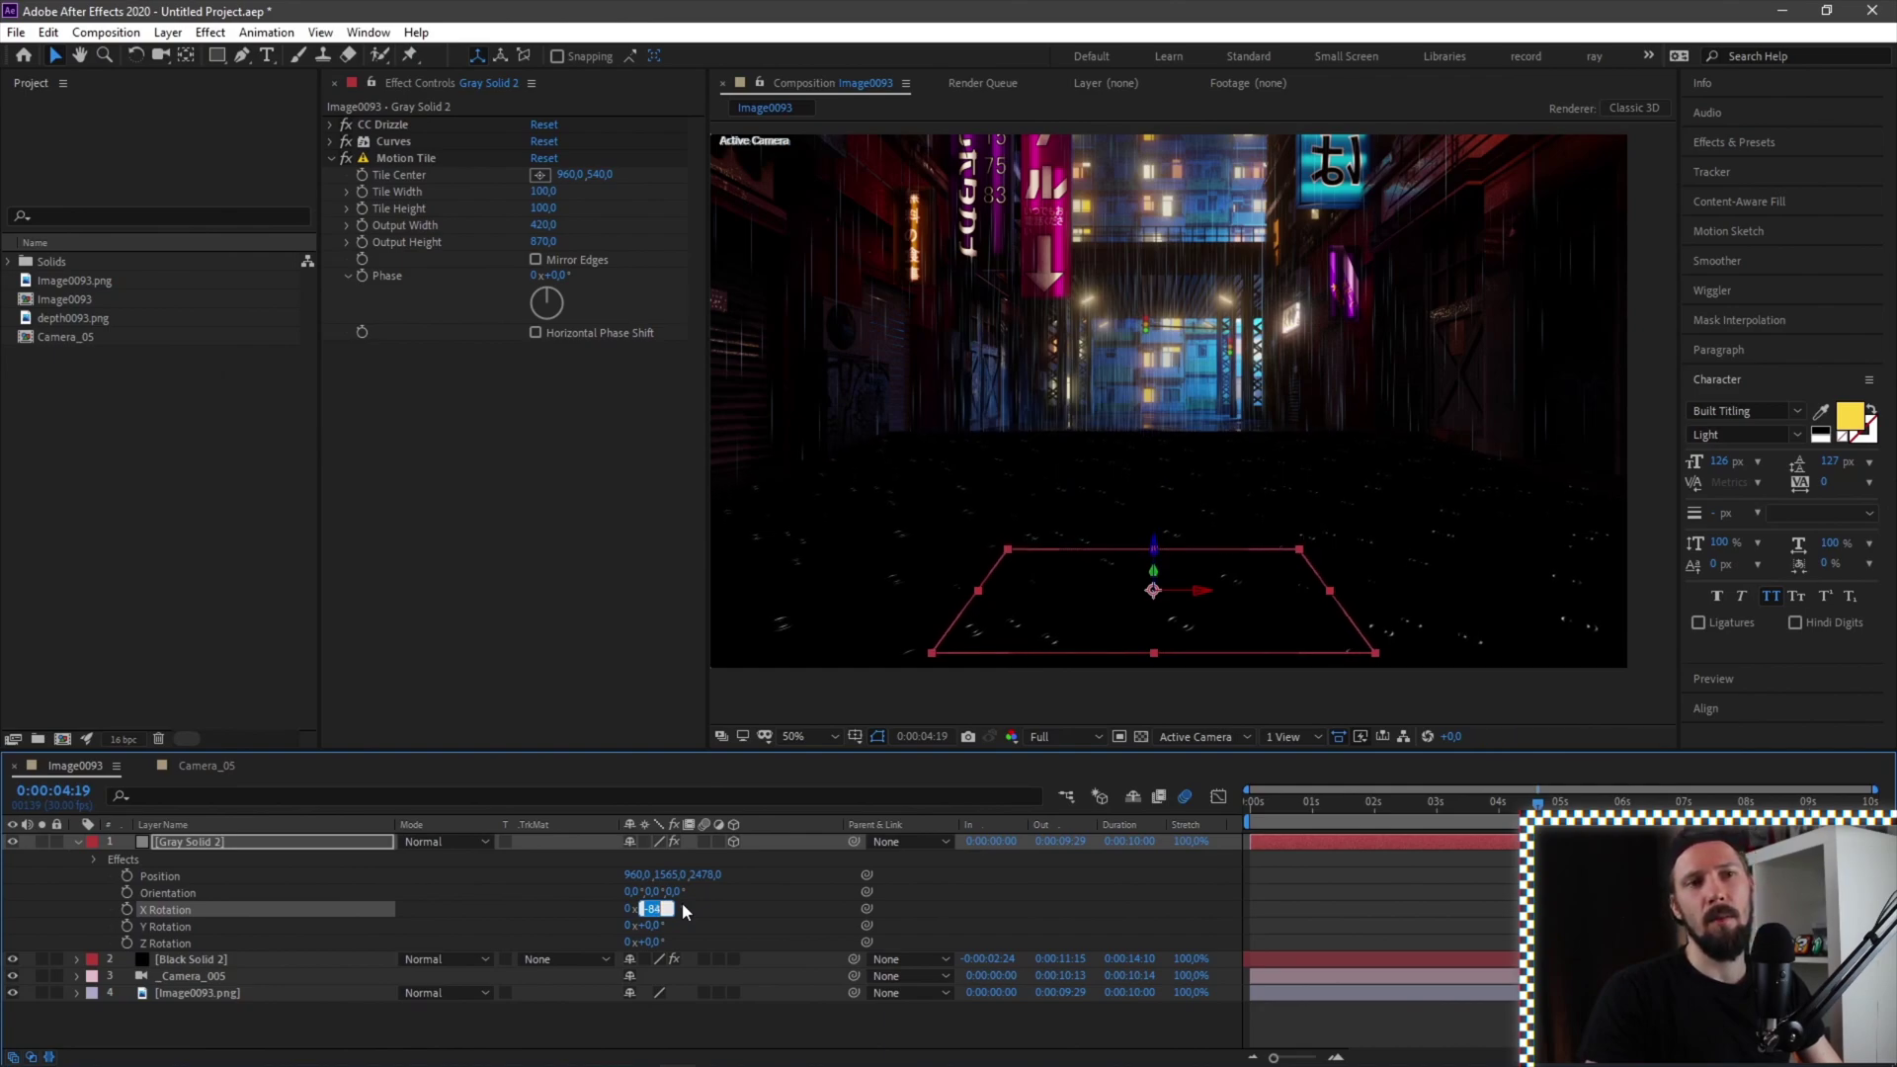
key(Down)
key(Down)
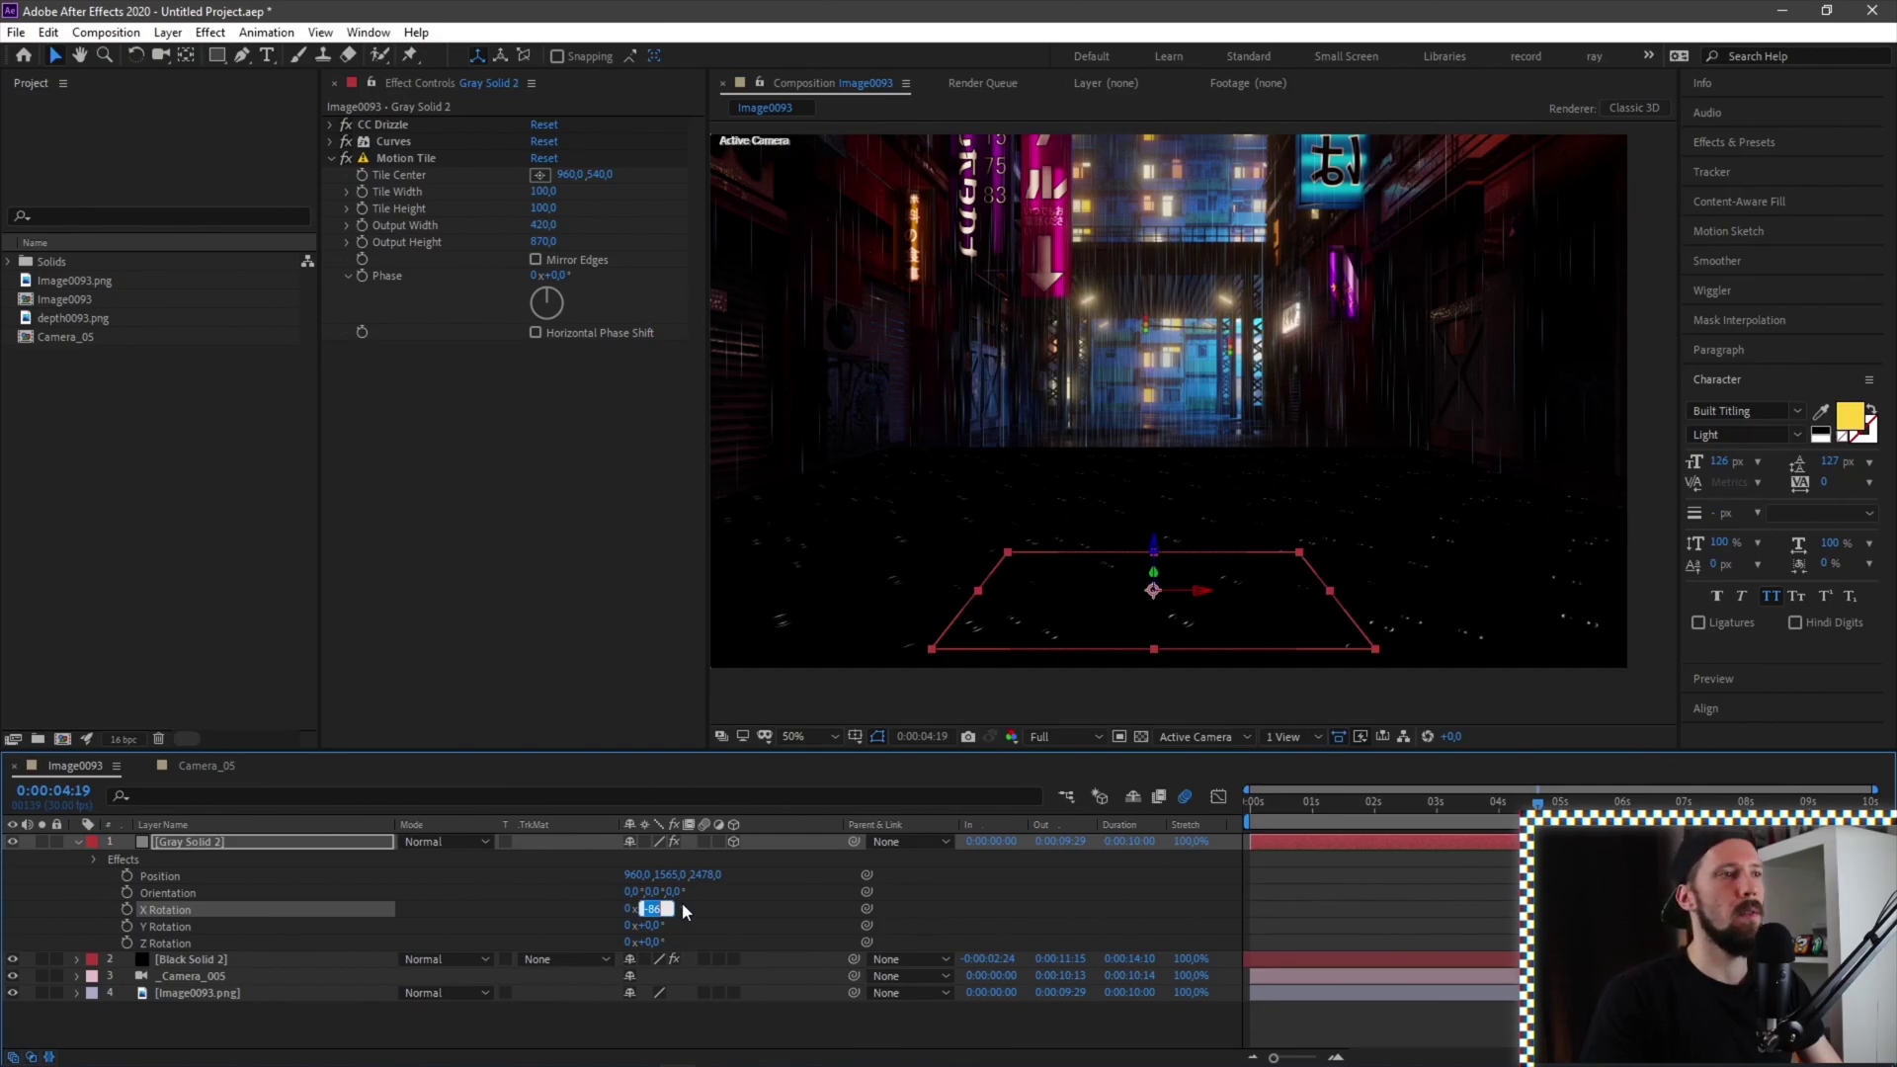
Widen the Motion Tile Output Width to 460, set the gray solid's blending mode to Add, and preview without layer outlines
drag(545, 227, 553, 230)
click(446, 840)
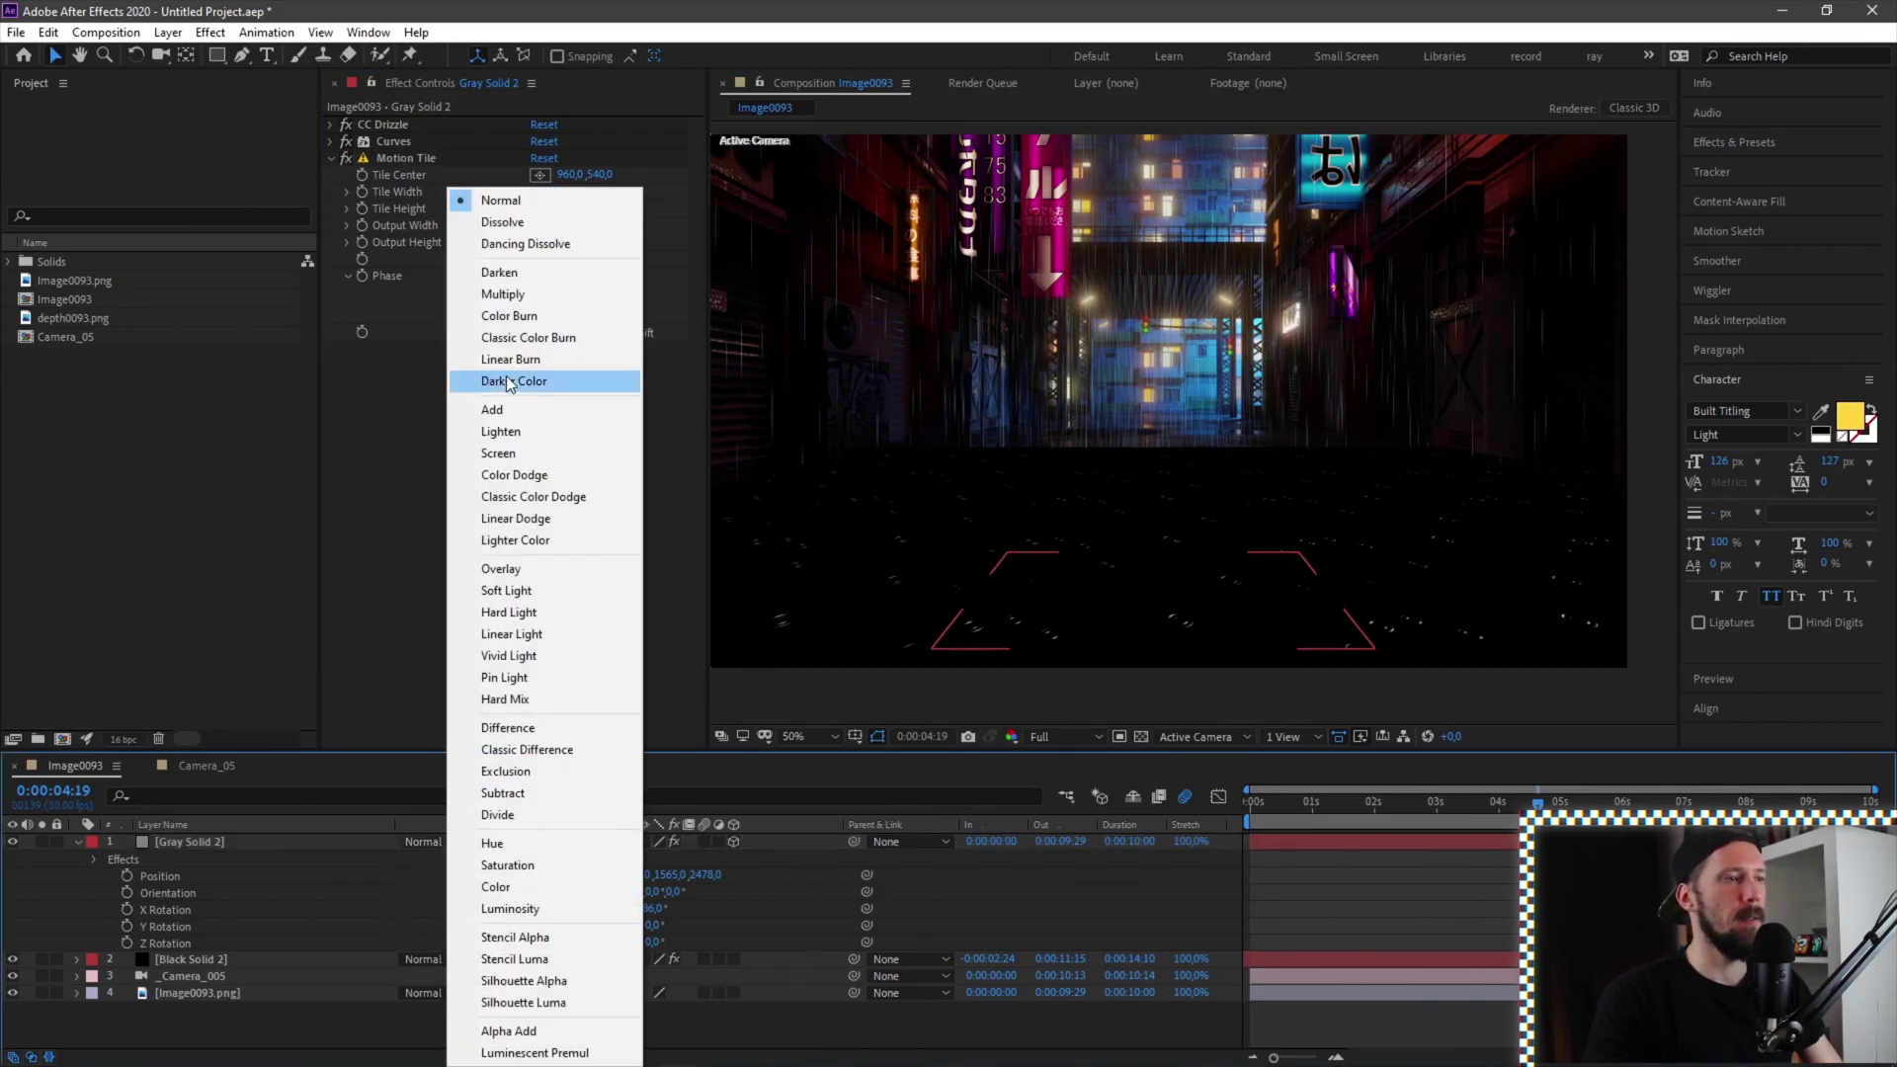
click(524, 405)
key(ctrl+shift+h)
key(space)
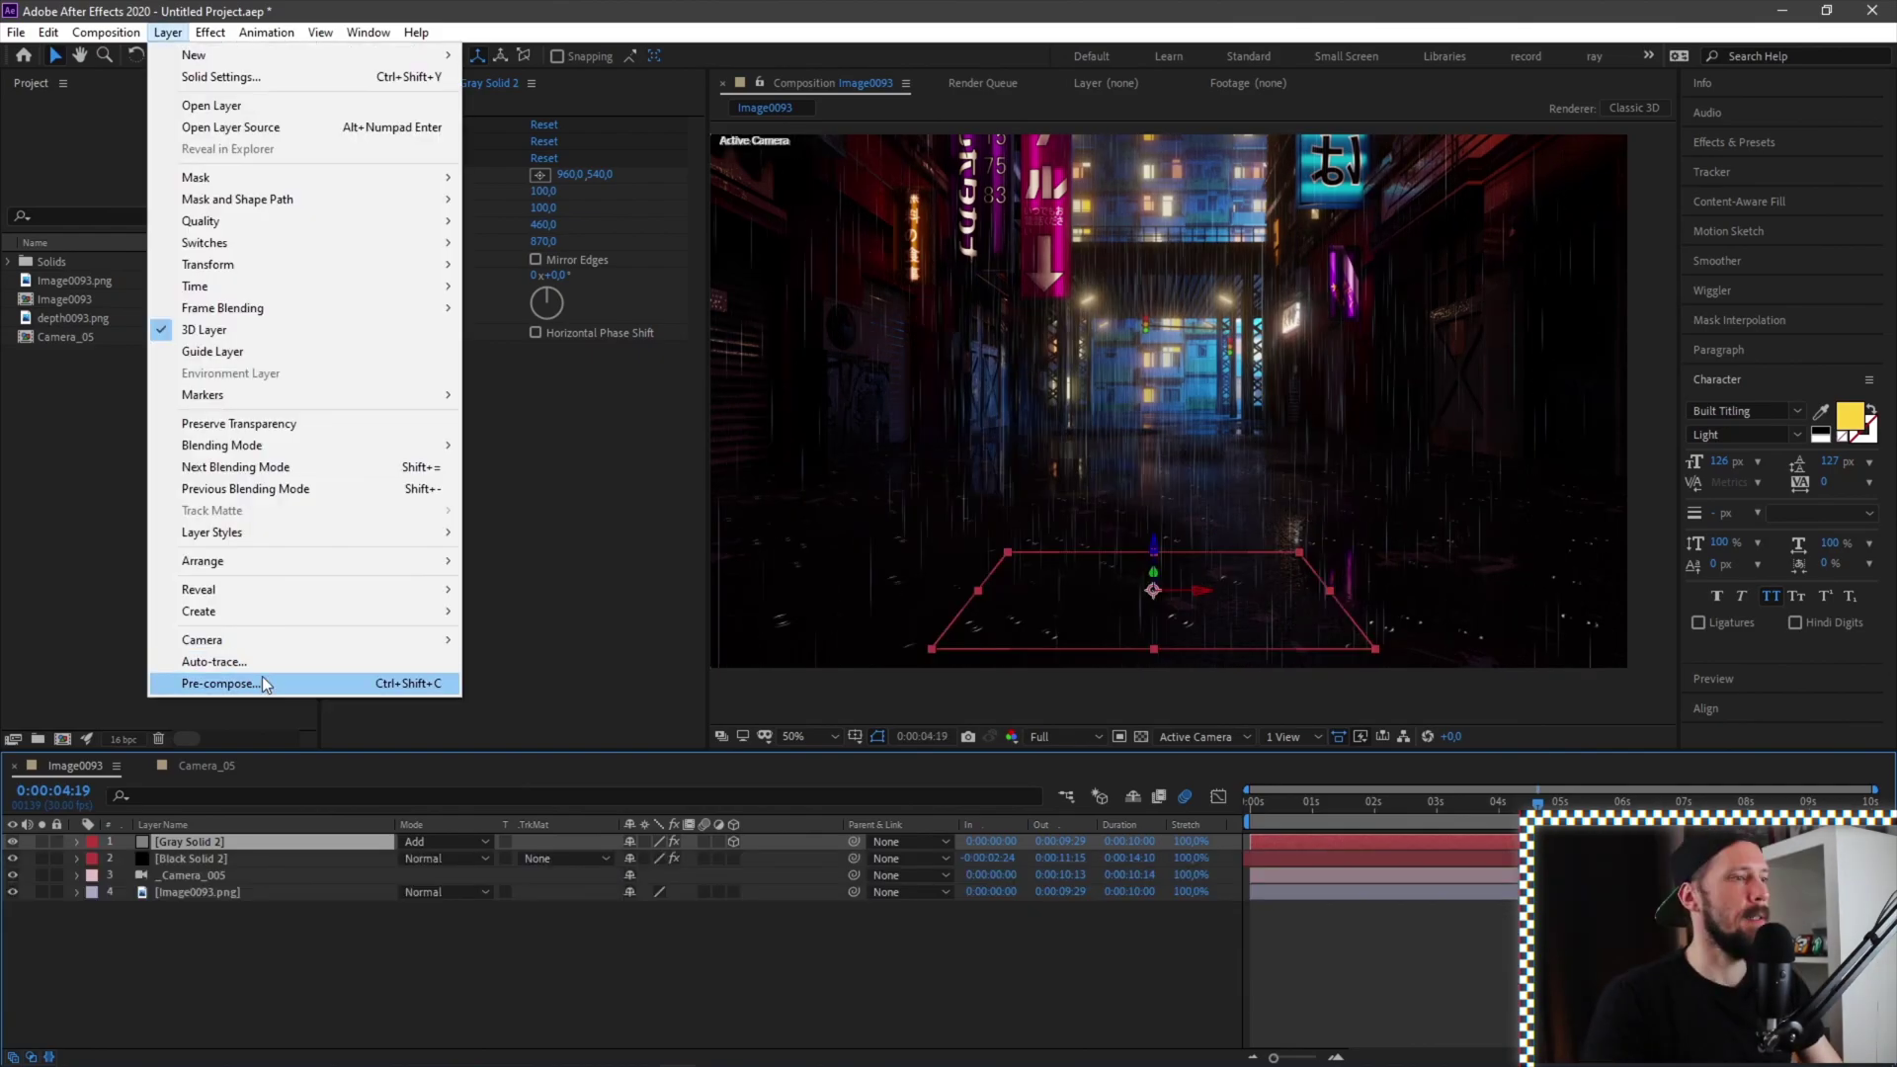
Pre-compose the gray solid as "_drizzles", moving all attributes into the new composition
click(263, 683)
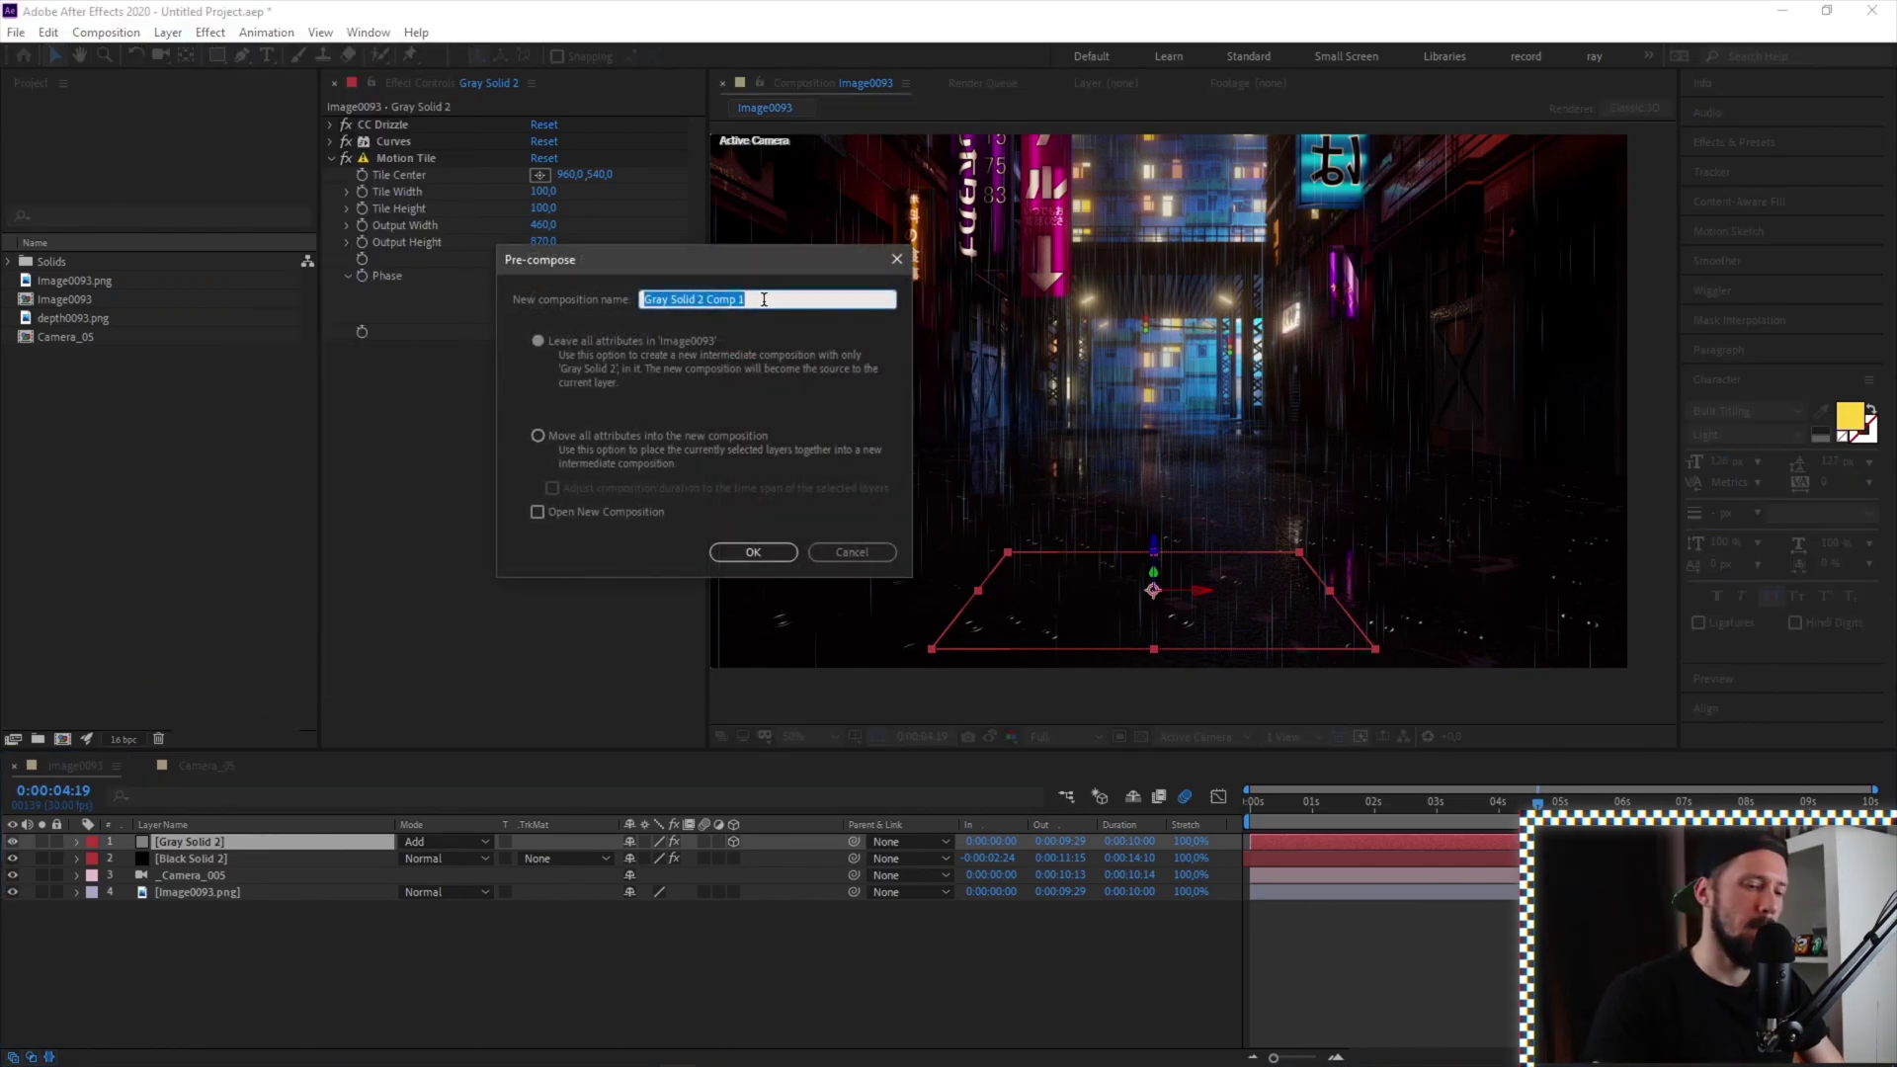
text(_drizzles)
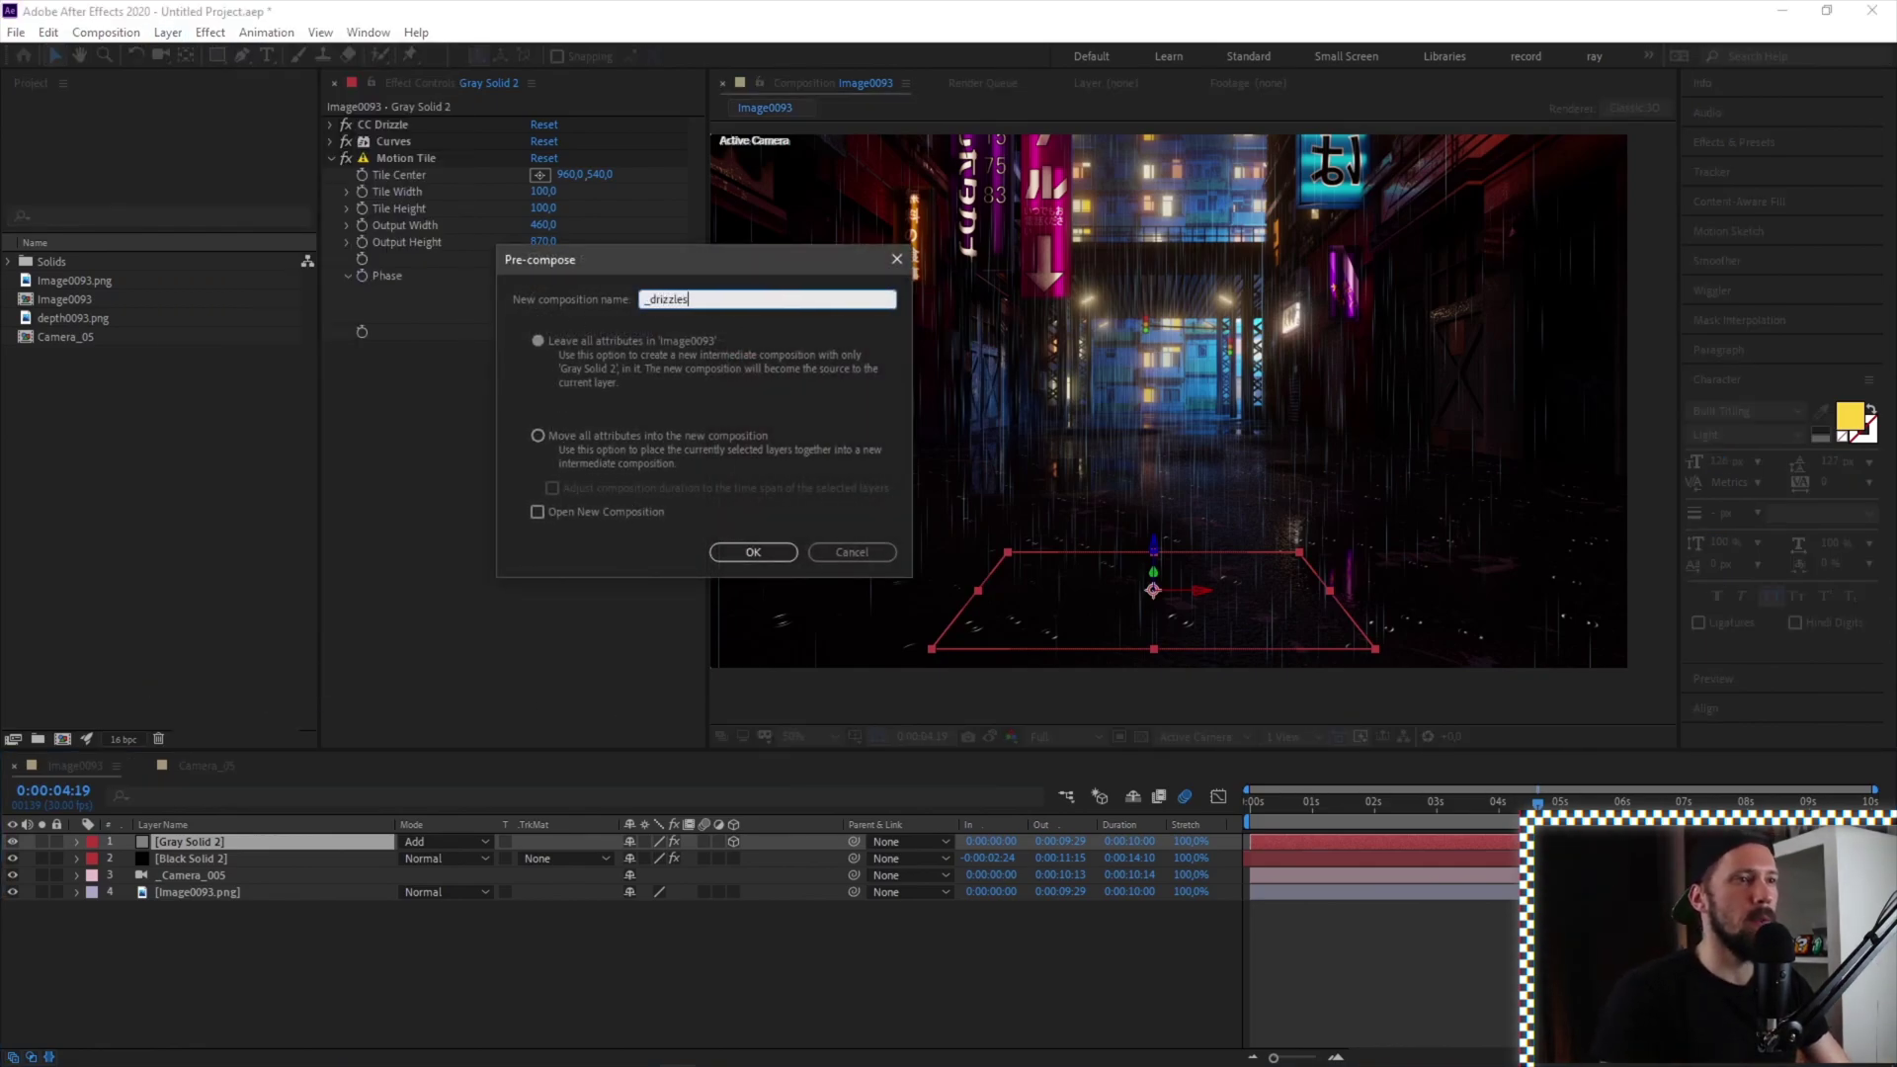
drag(638, 263, 654, 285)
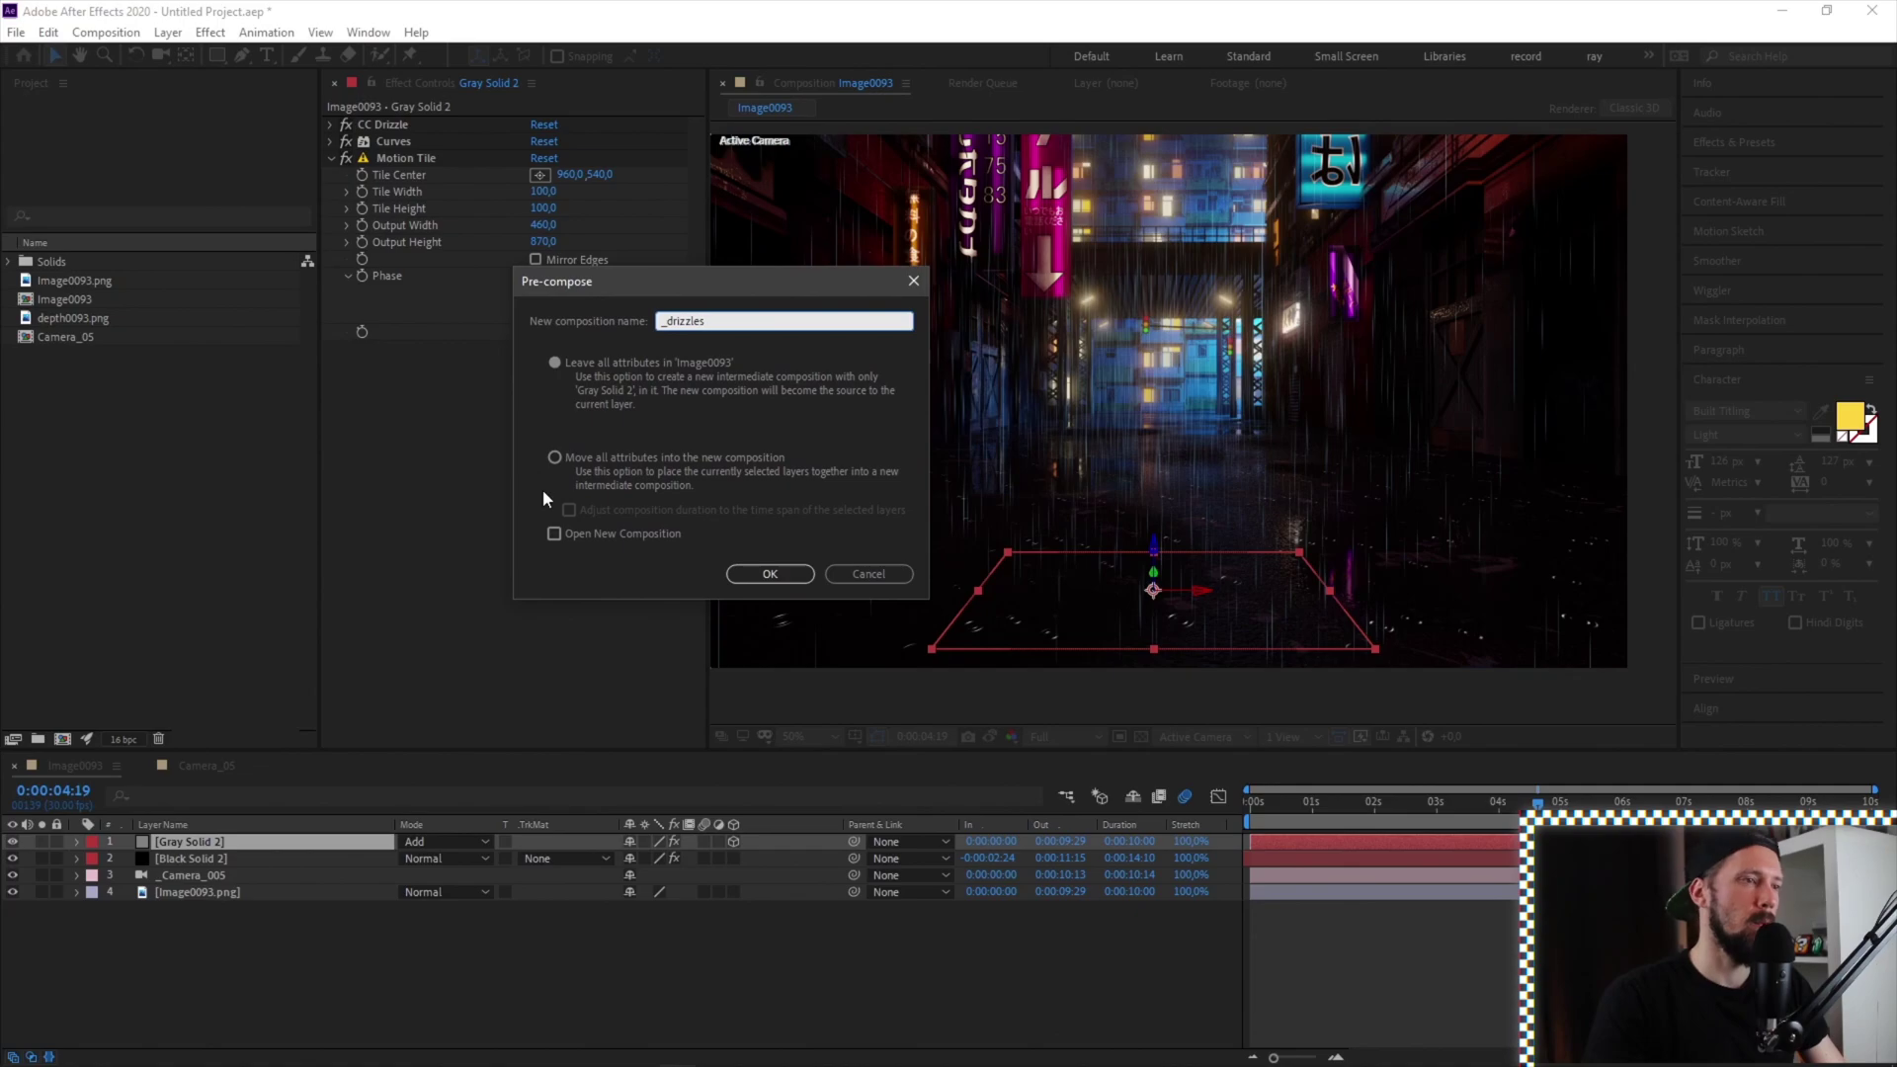
click(572, 468)
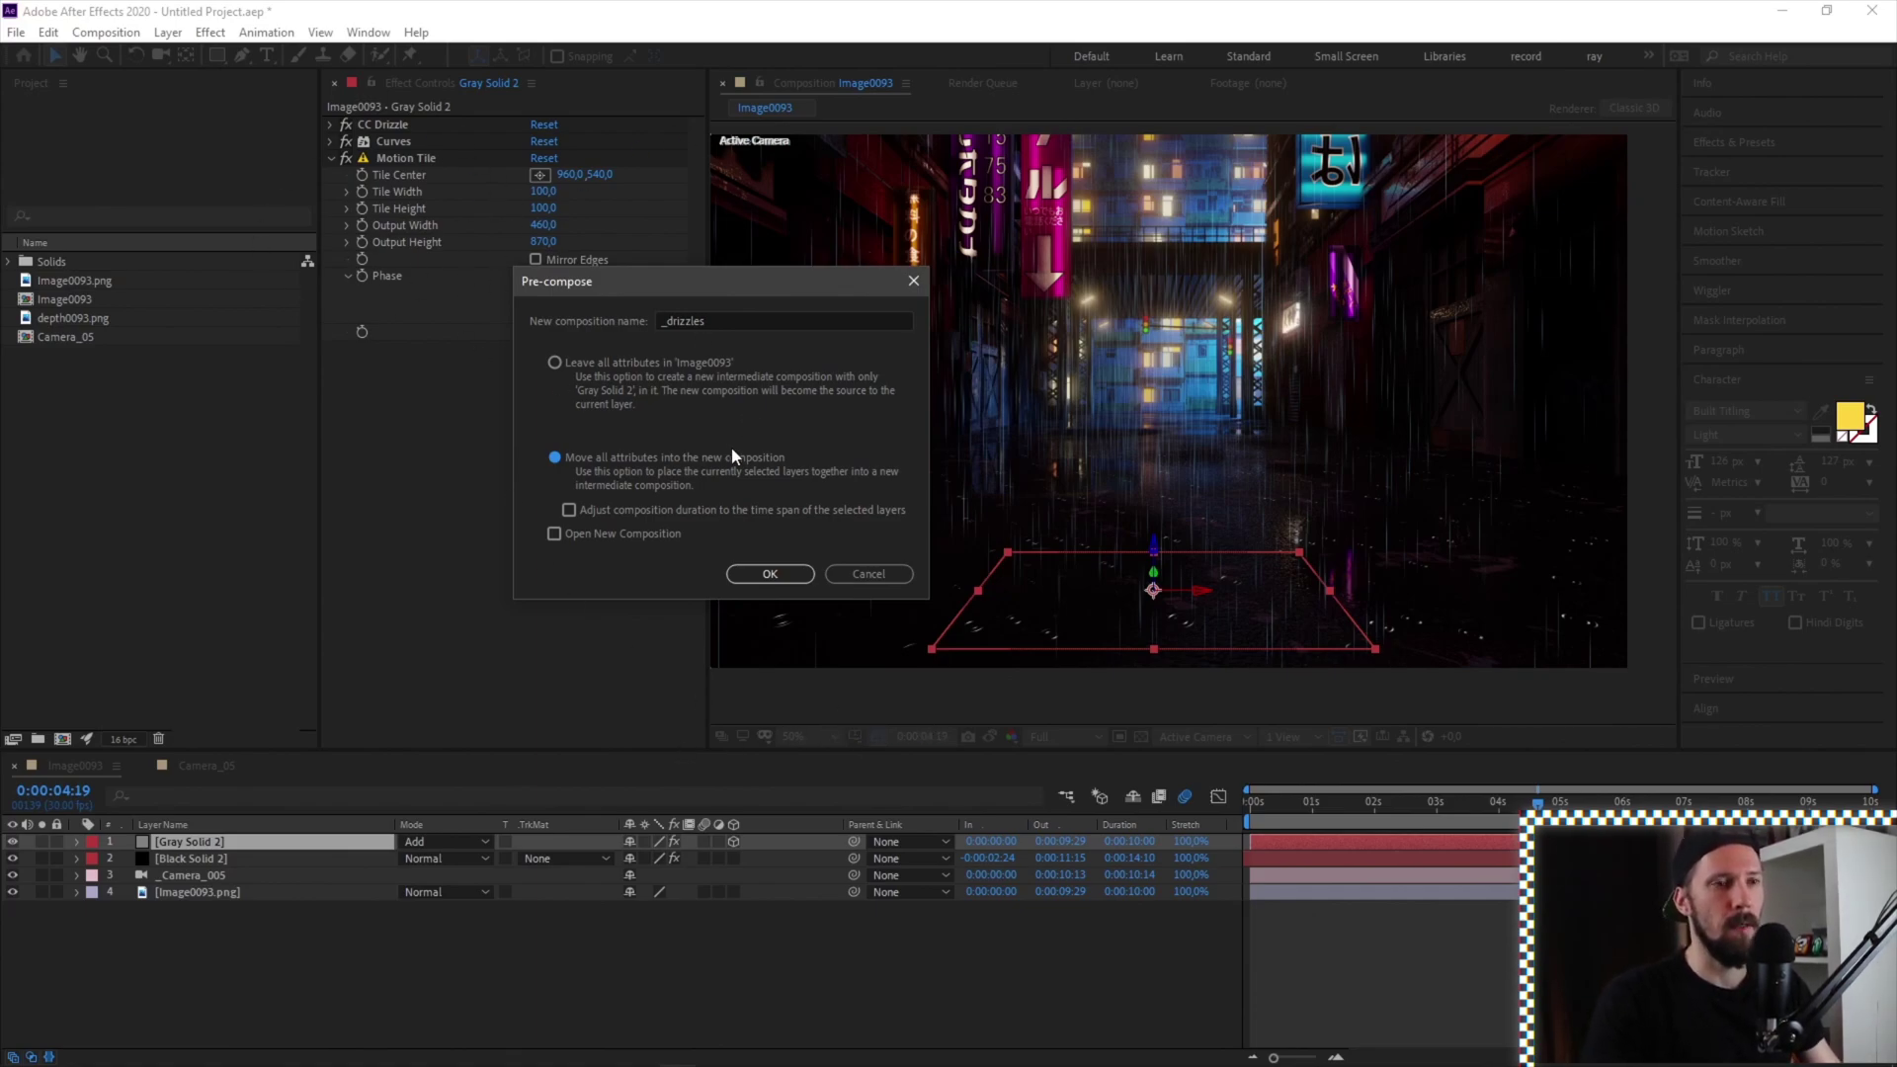
click(788, 581)
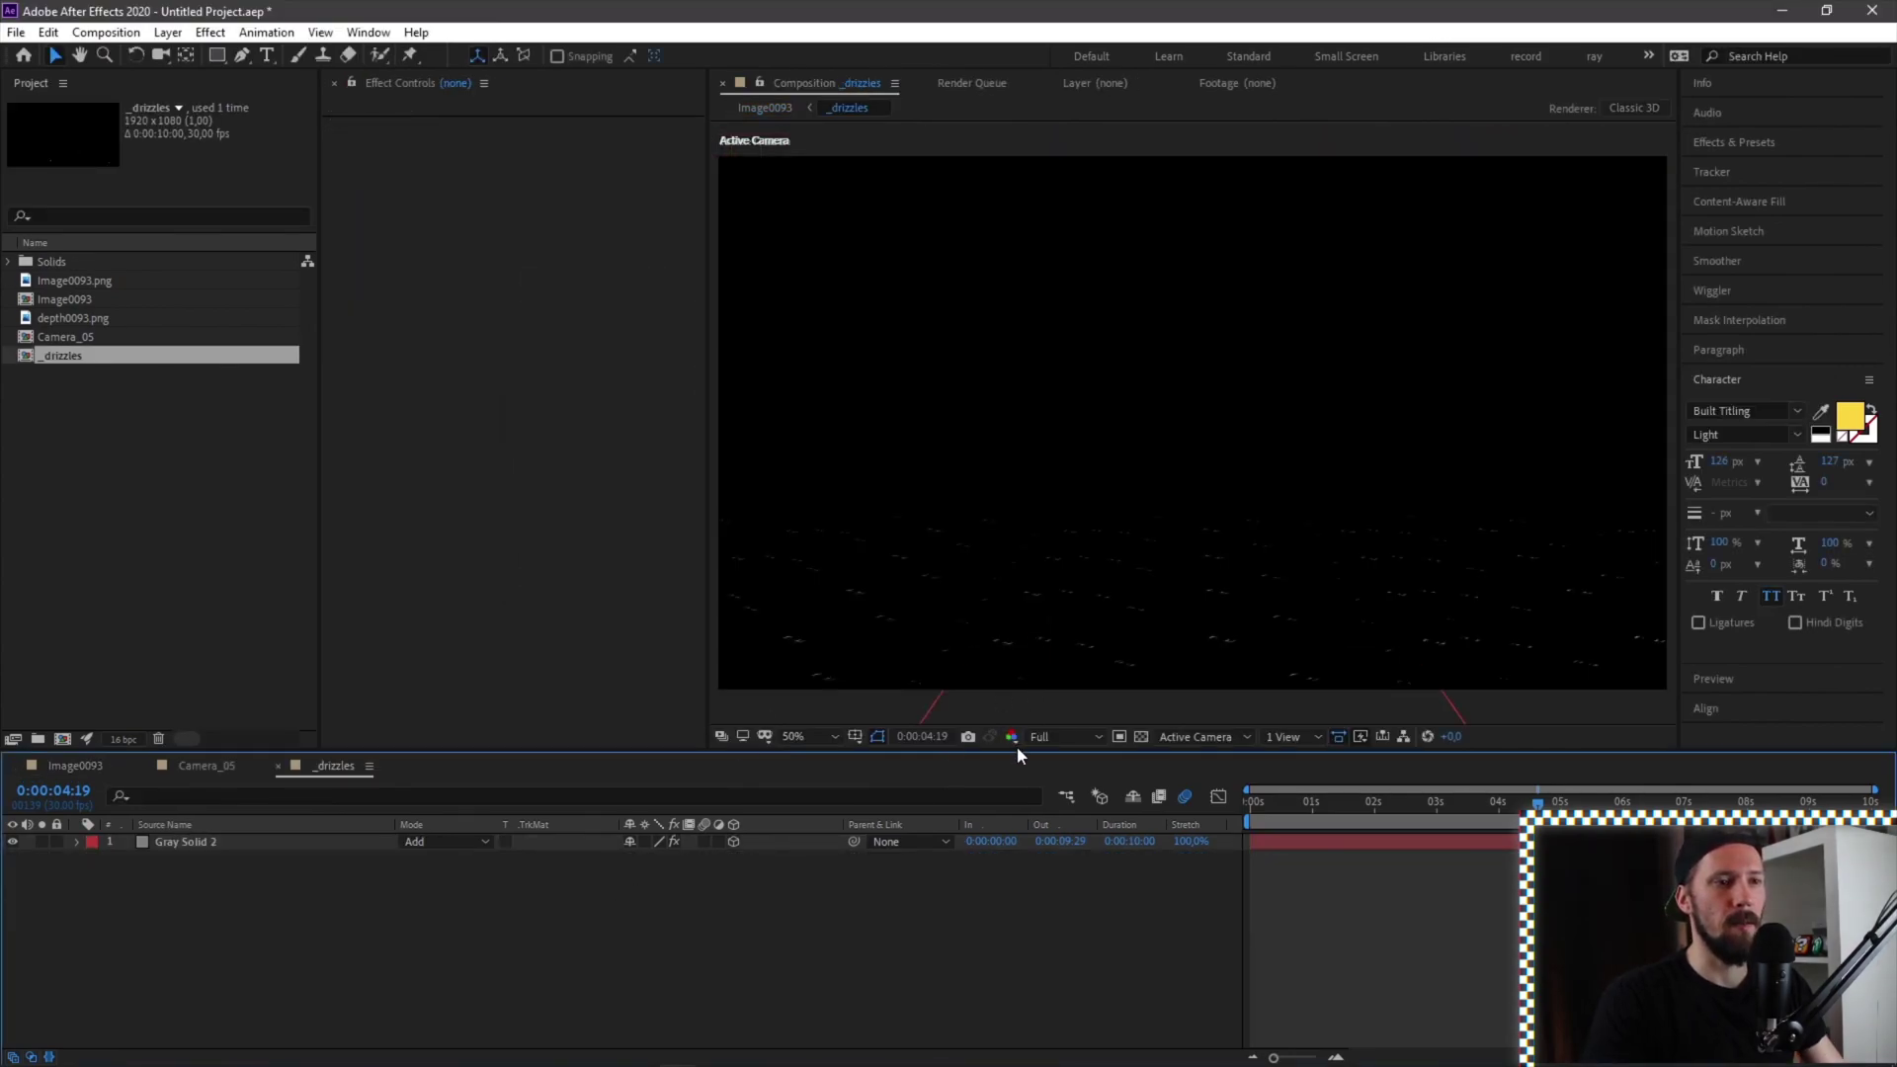
Copy the _Camera_005 layer from Image0093 into the _drizzles composition and show the transparency grid
key(Tab)
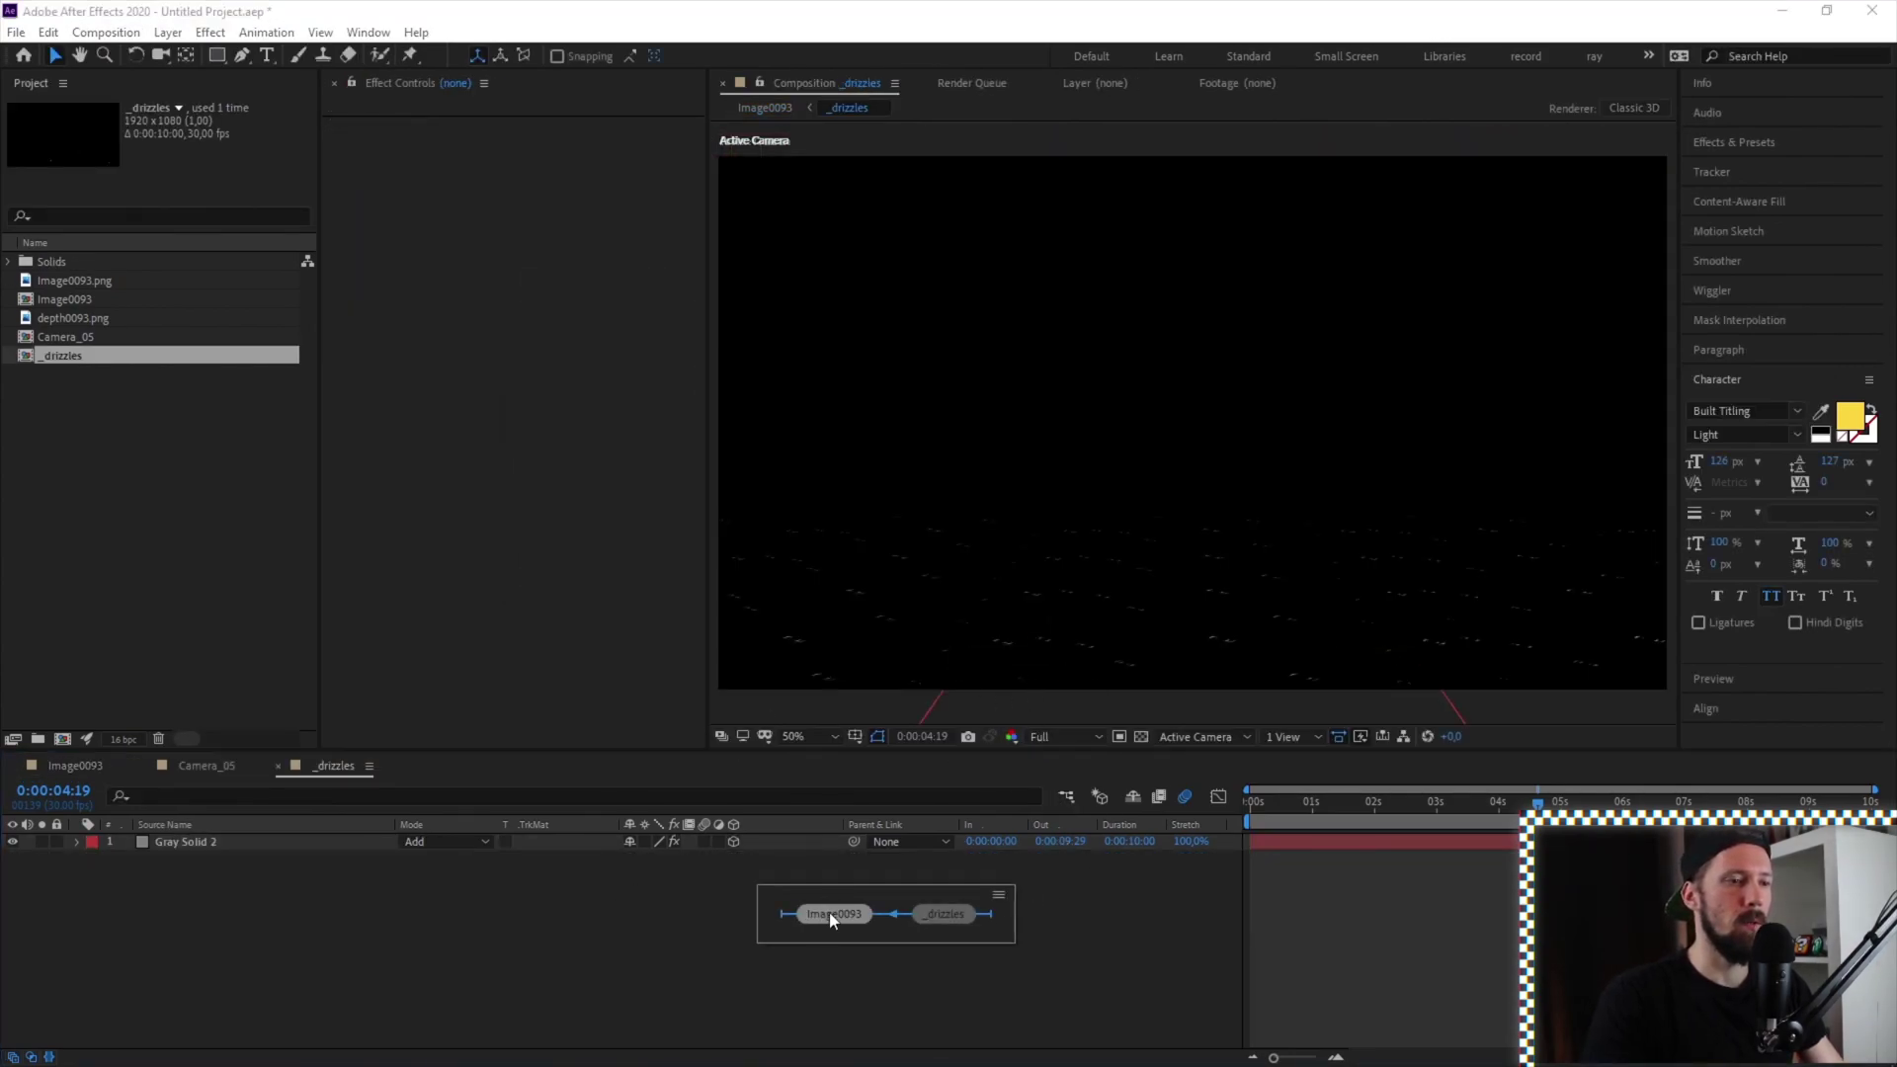
click(832, 911)
click(187, 879)
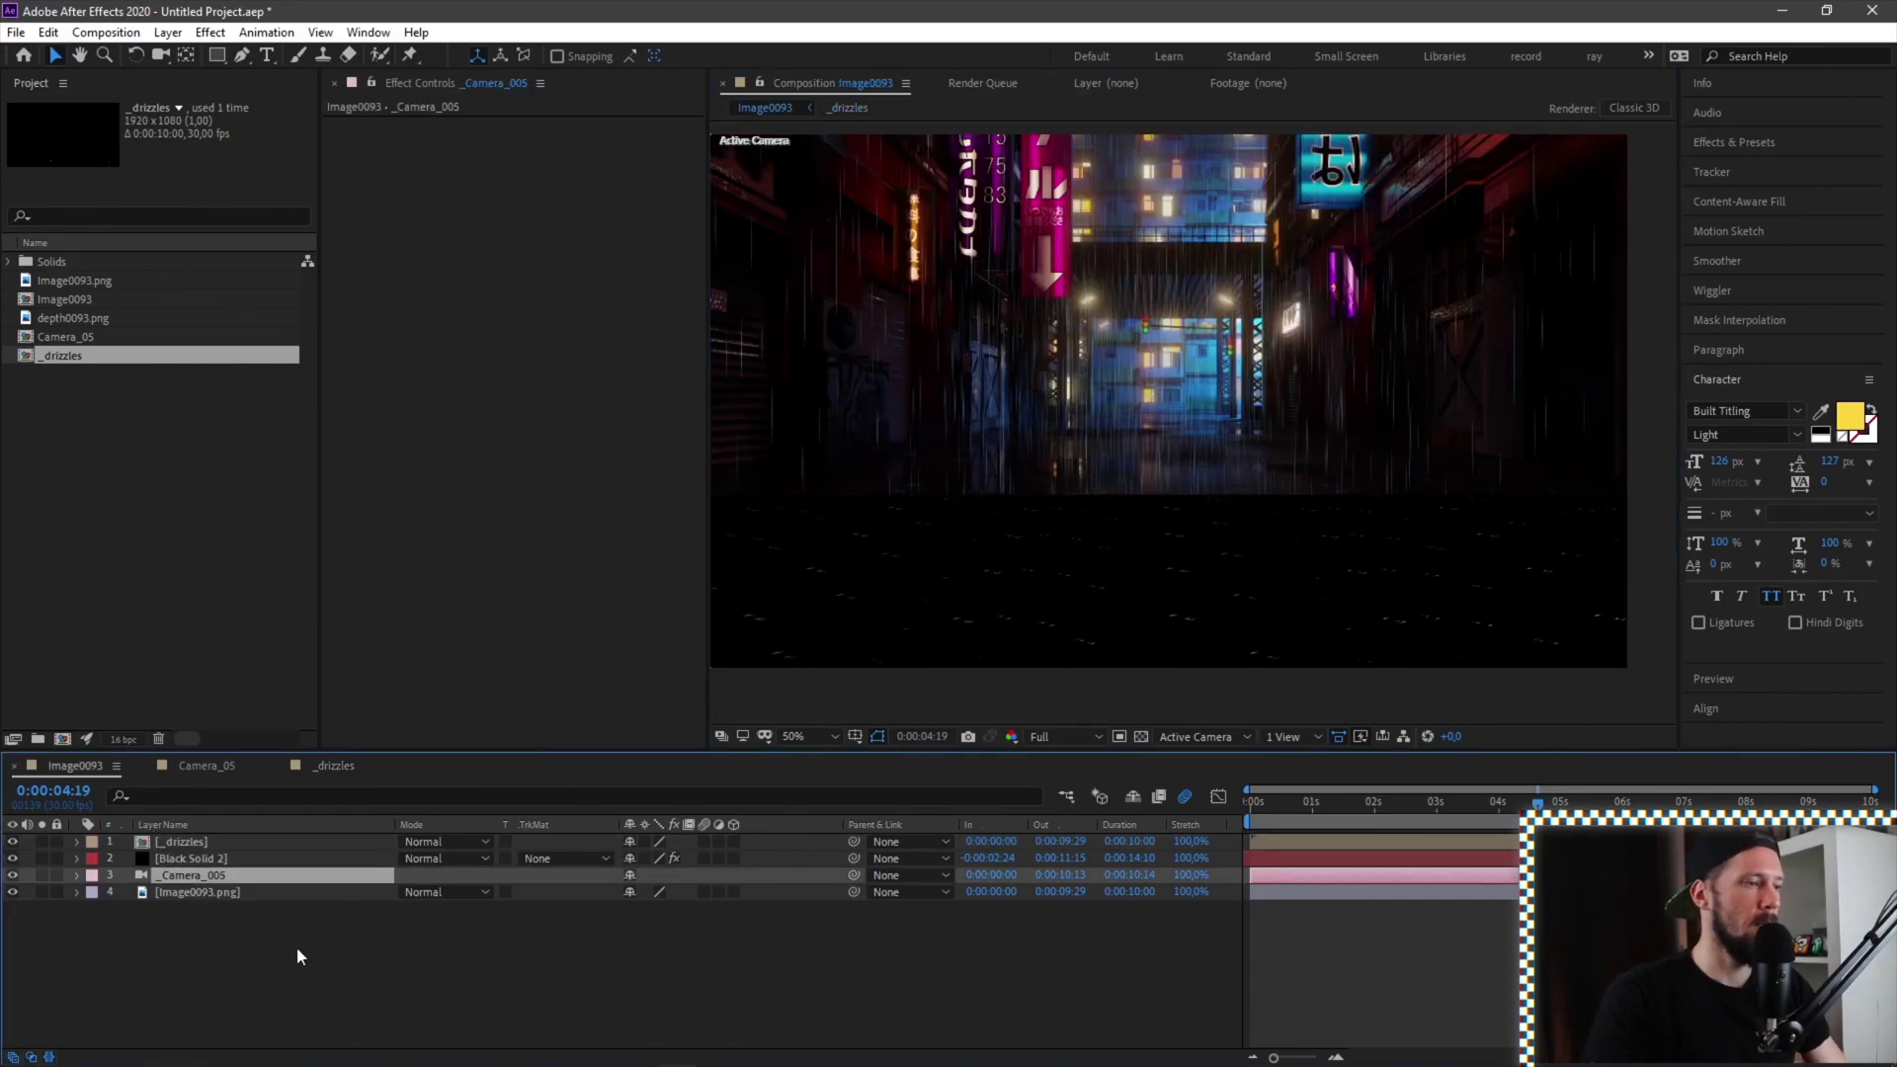
click(286, 944)
double_click(182, 841)
key(ctrl+v)
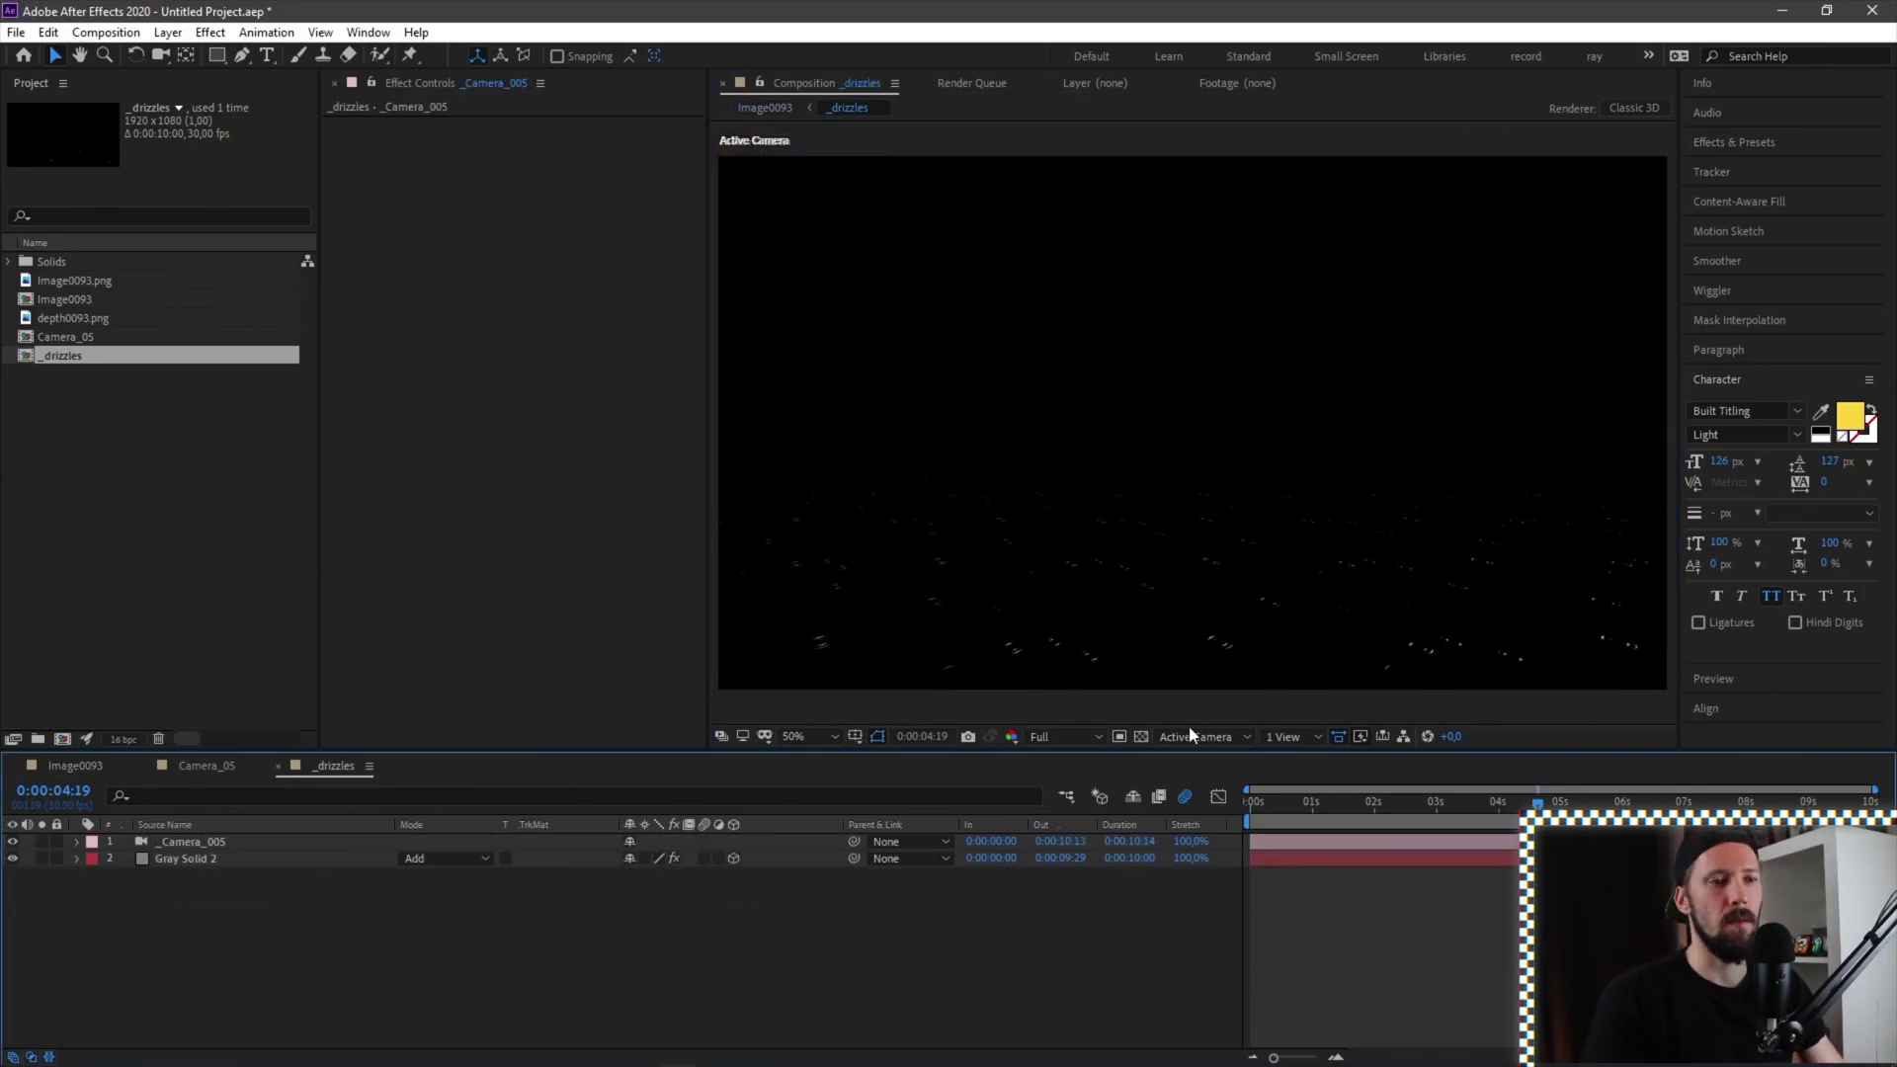
click(1149, 737)
click(1142, 737)
Create a 1920 x 1080 px black solid in _drizzles and apply the Fractal Noise effect to it
click(211, 860)
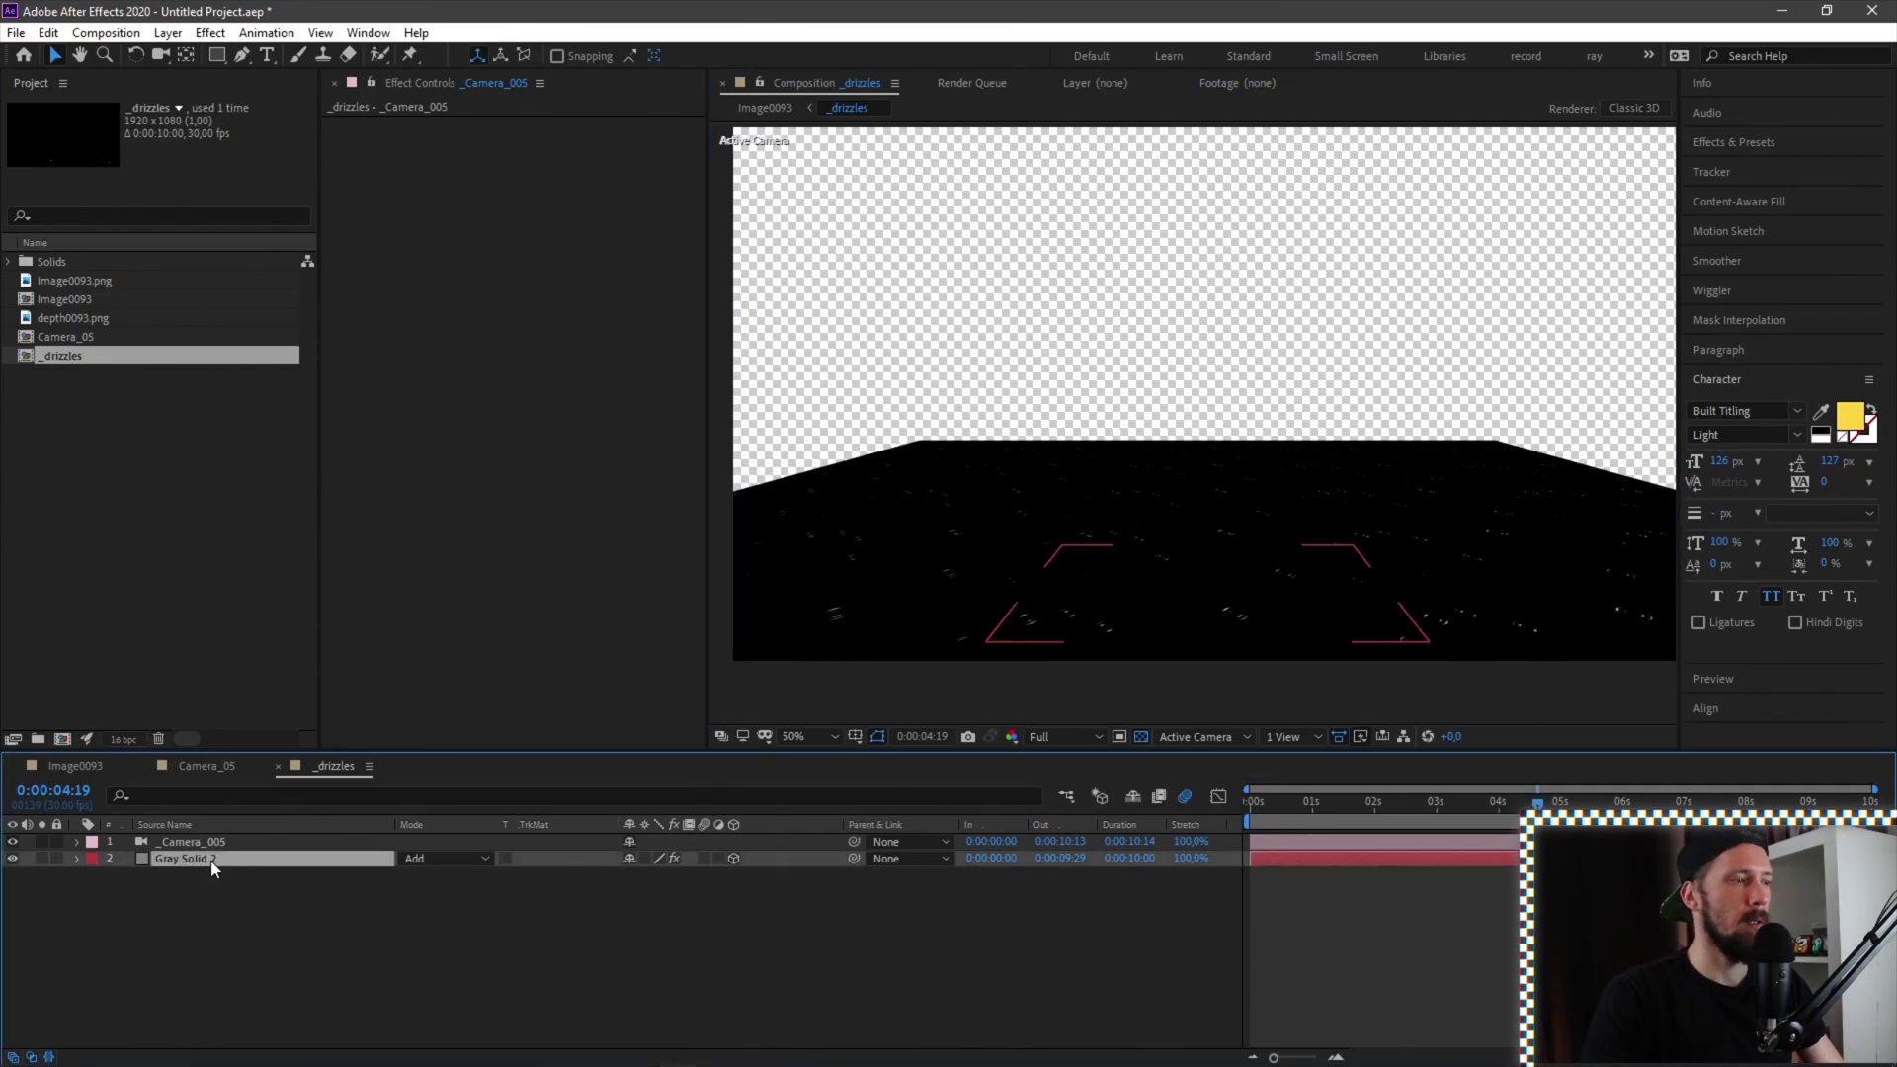
click(225, 878)
key(ctrl+y)
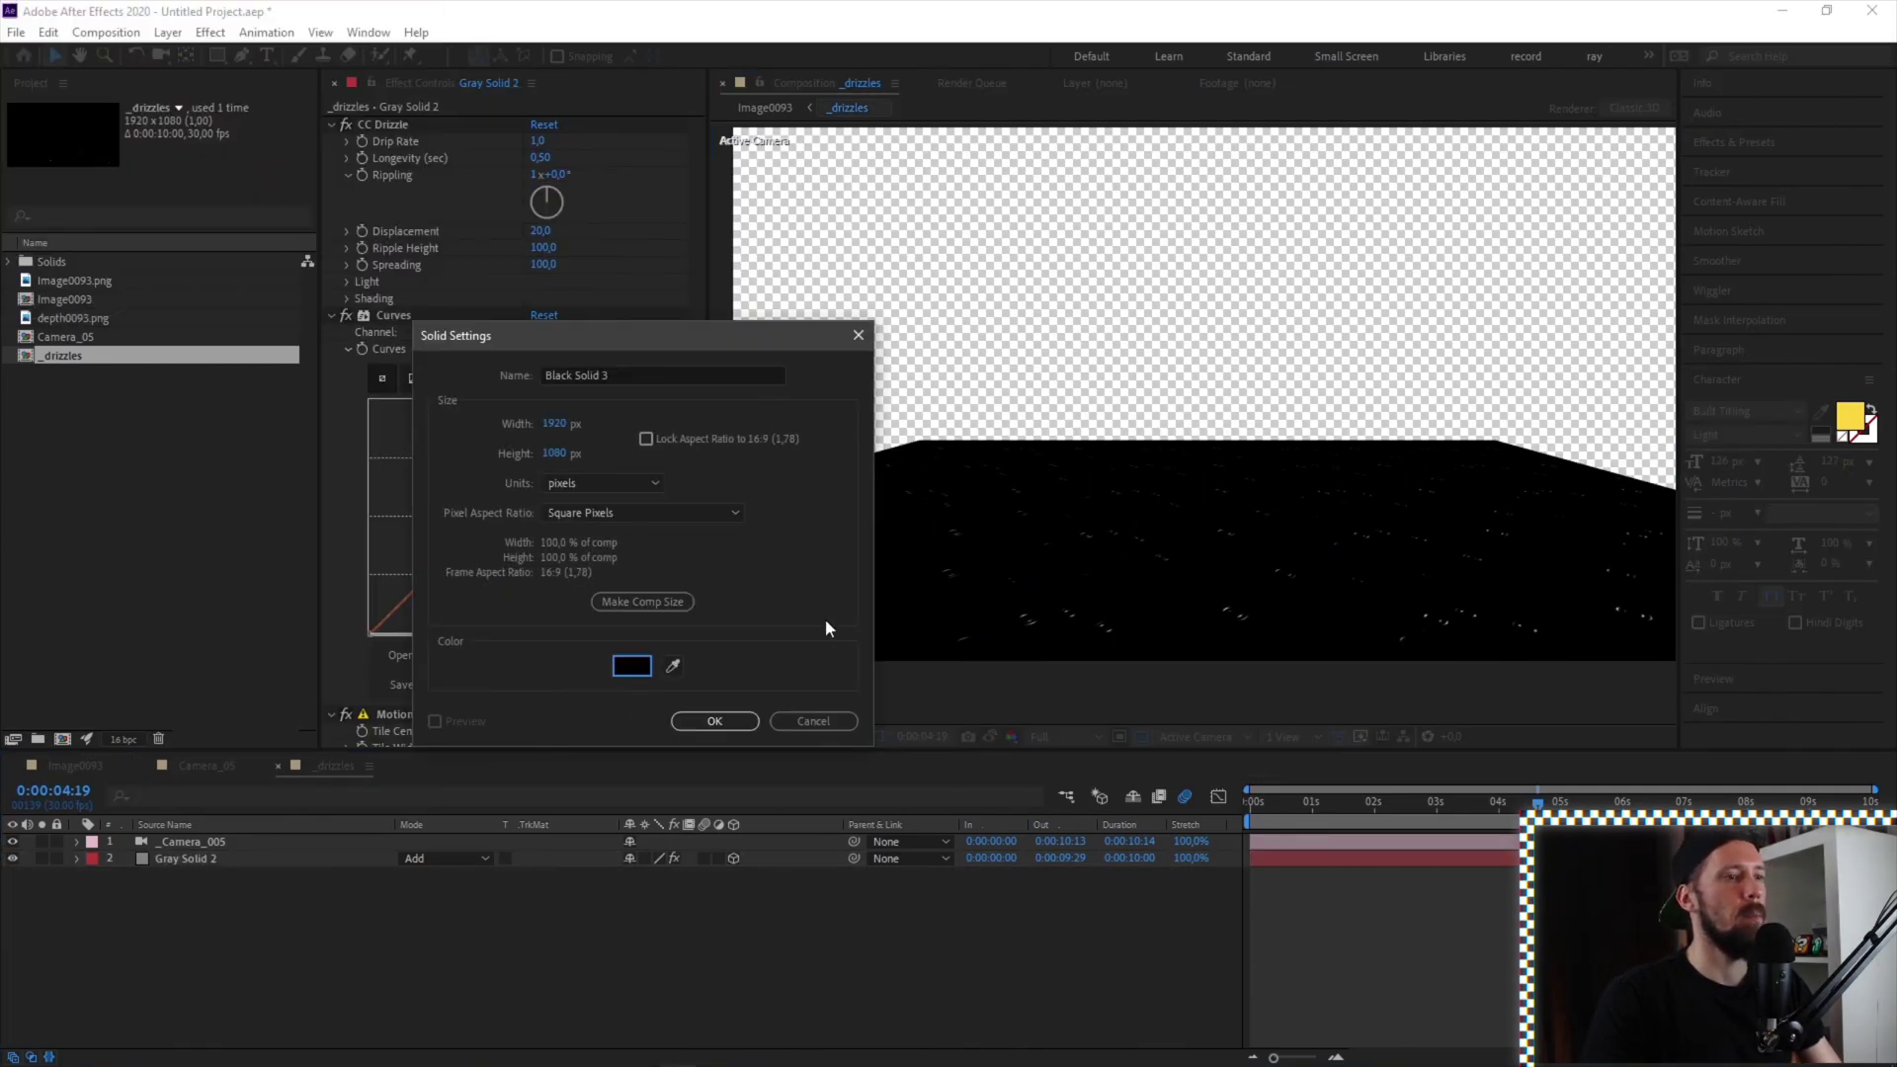
click(715, 721)
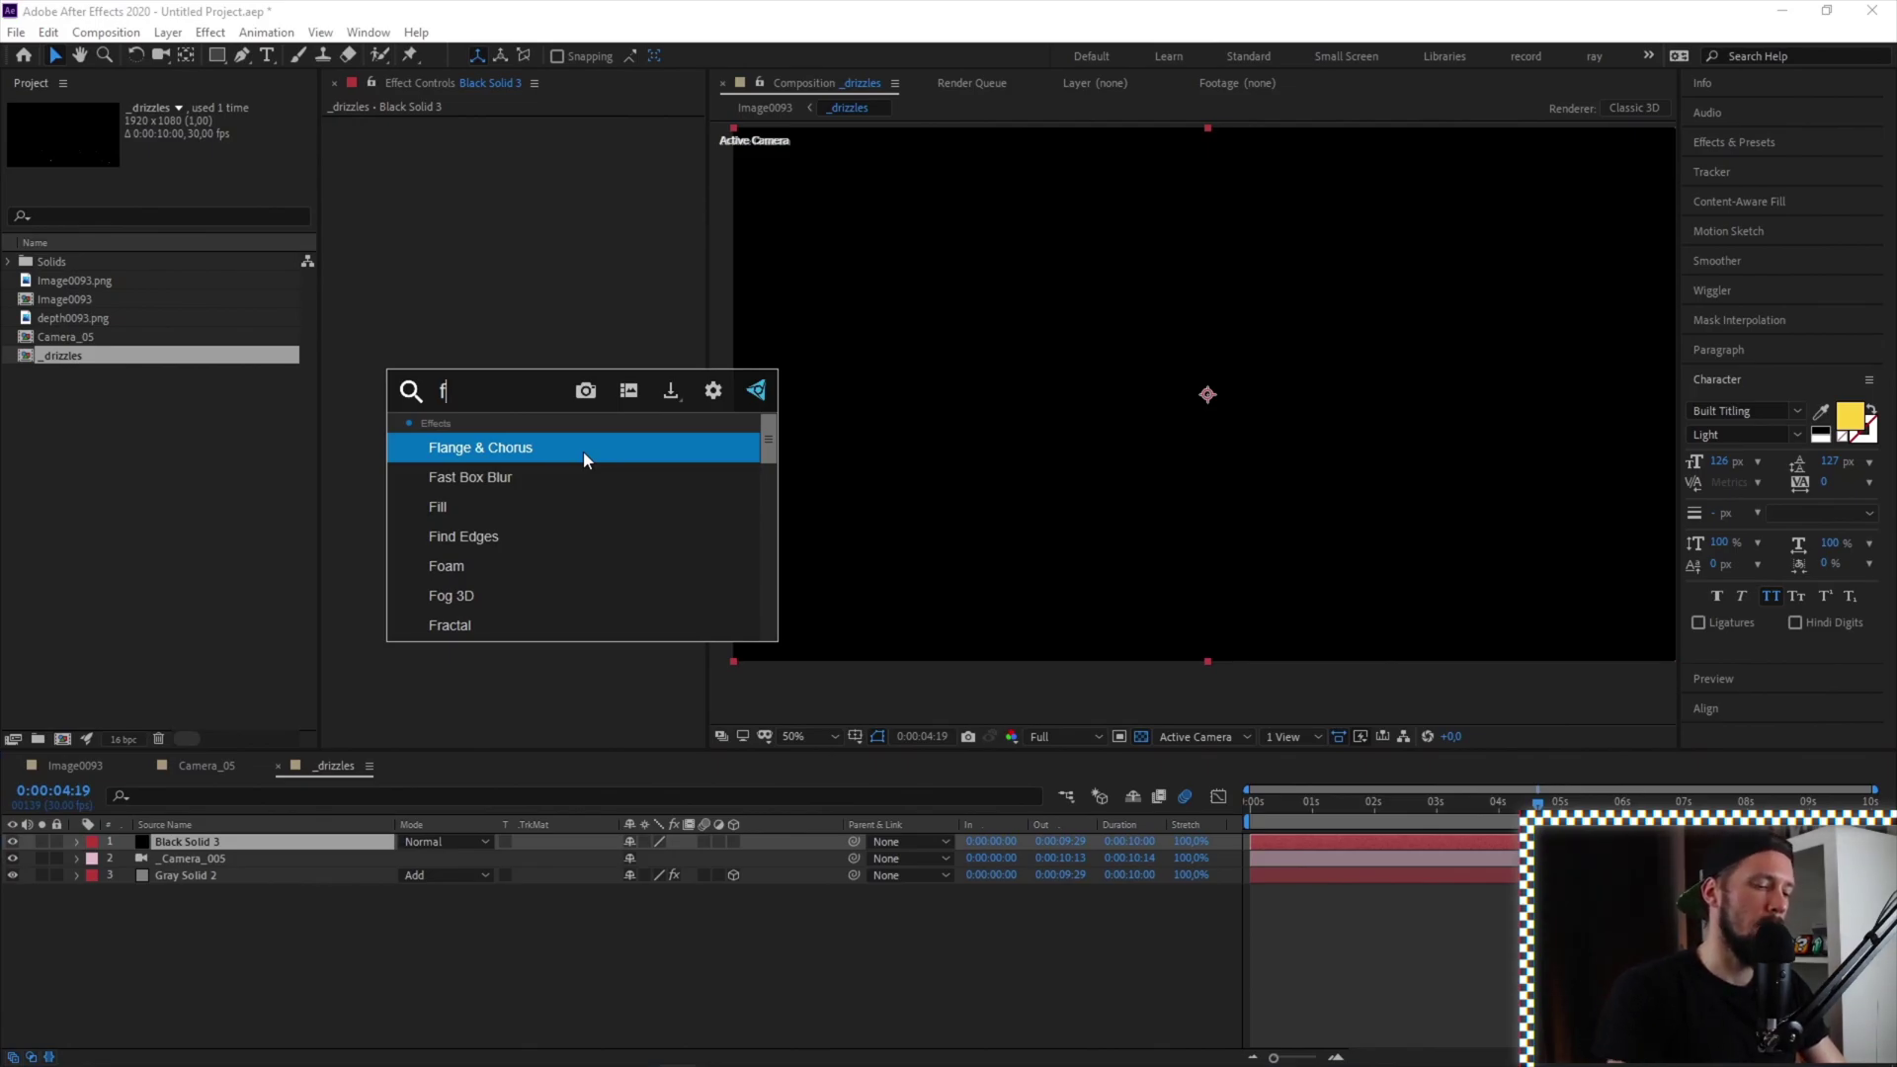
text(ract)
key(Down)
key(Down)
key(Down)
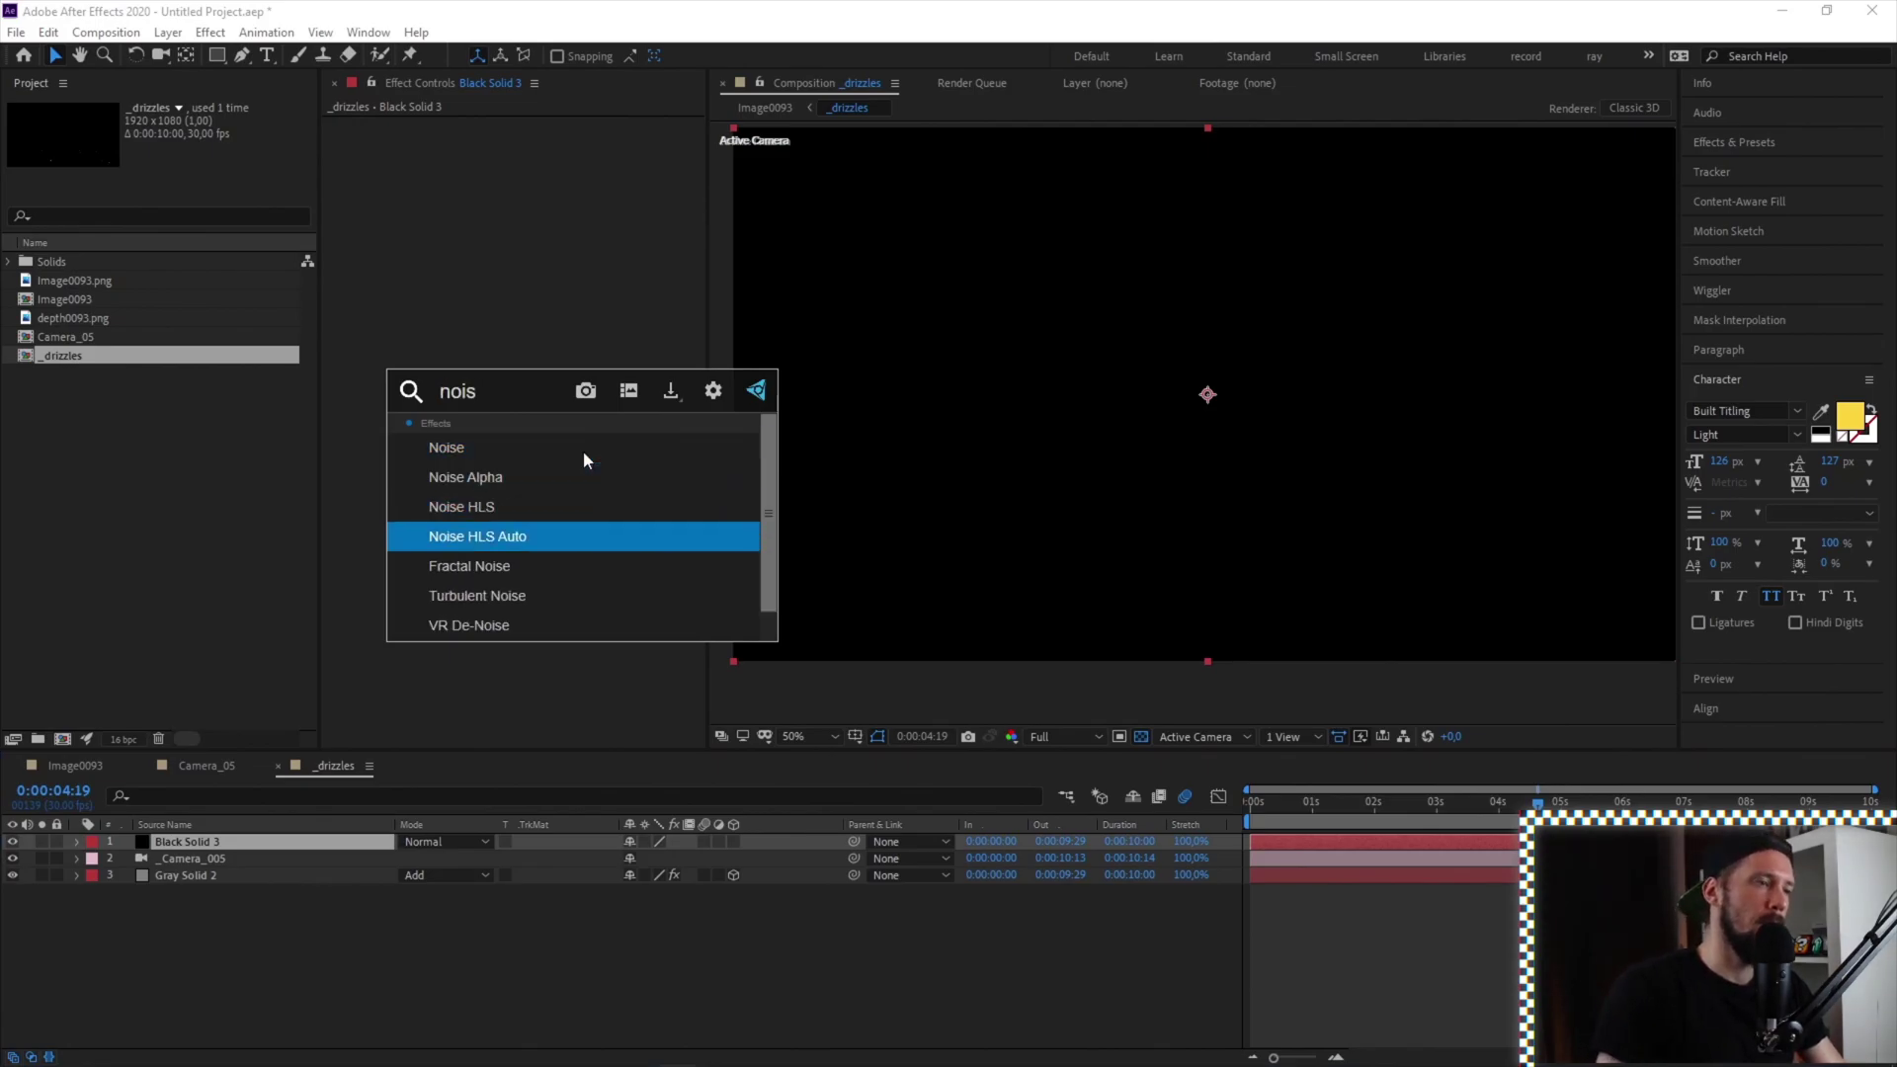
key(Return)
Make the black noise solid a 3D layer, pushed back to Z position 1190 and tilted to an X Rotation of -52°
click(394, 841)
key(comma)
key(p)
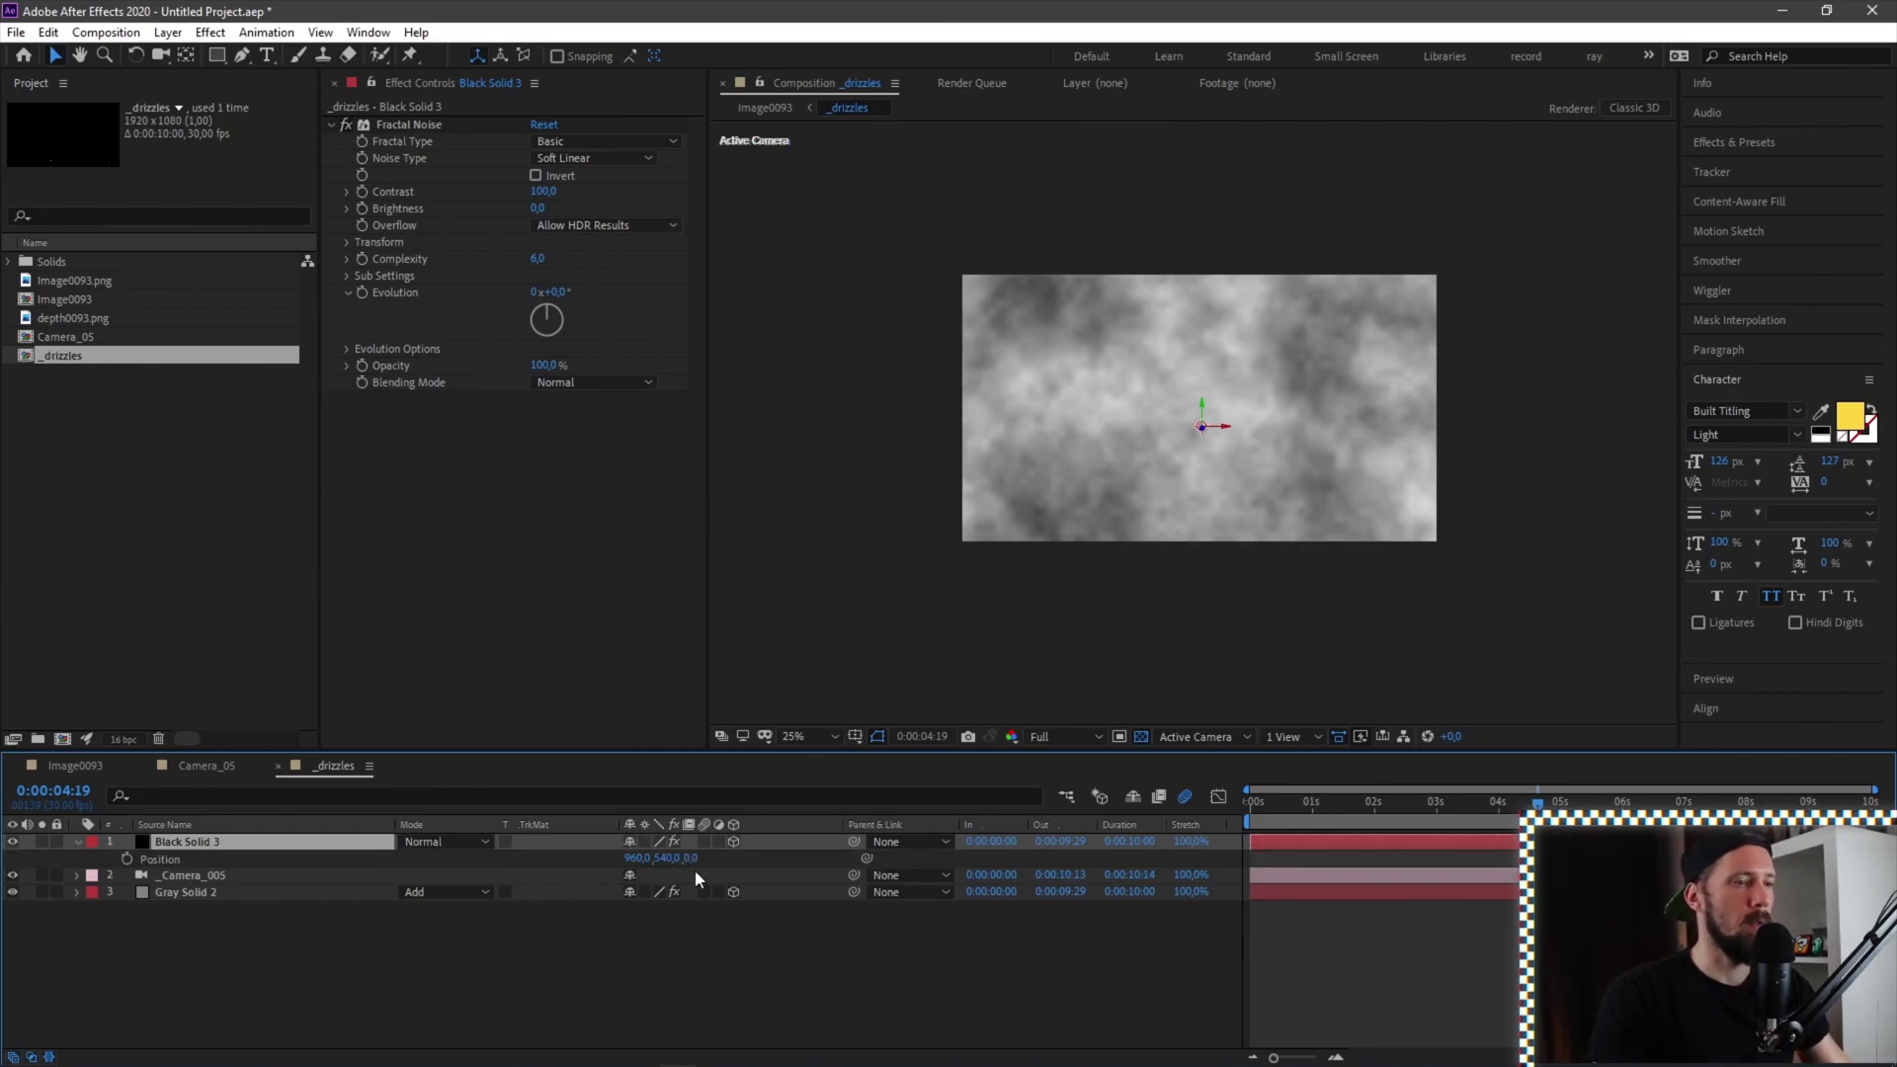
drag(692, 857, 596, 870)
key(r)
key(ctrl+z)
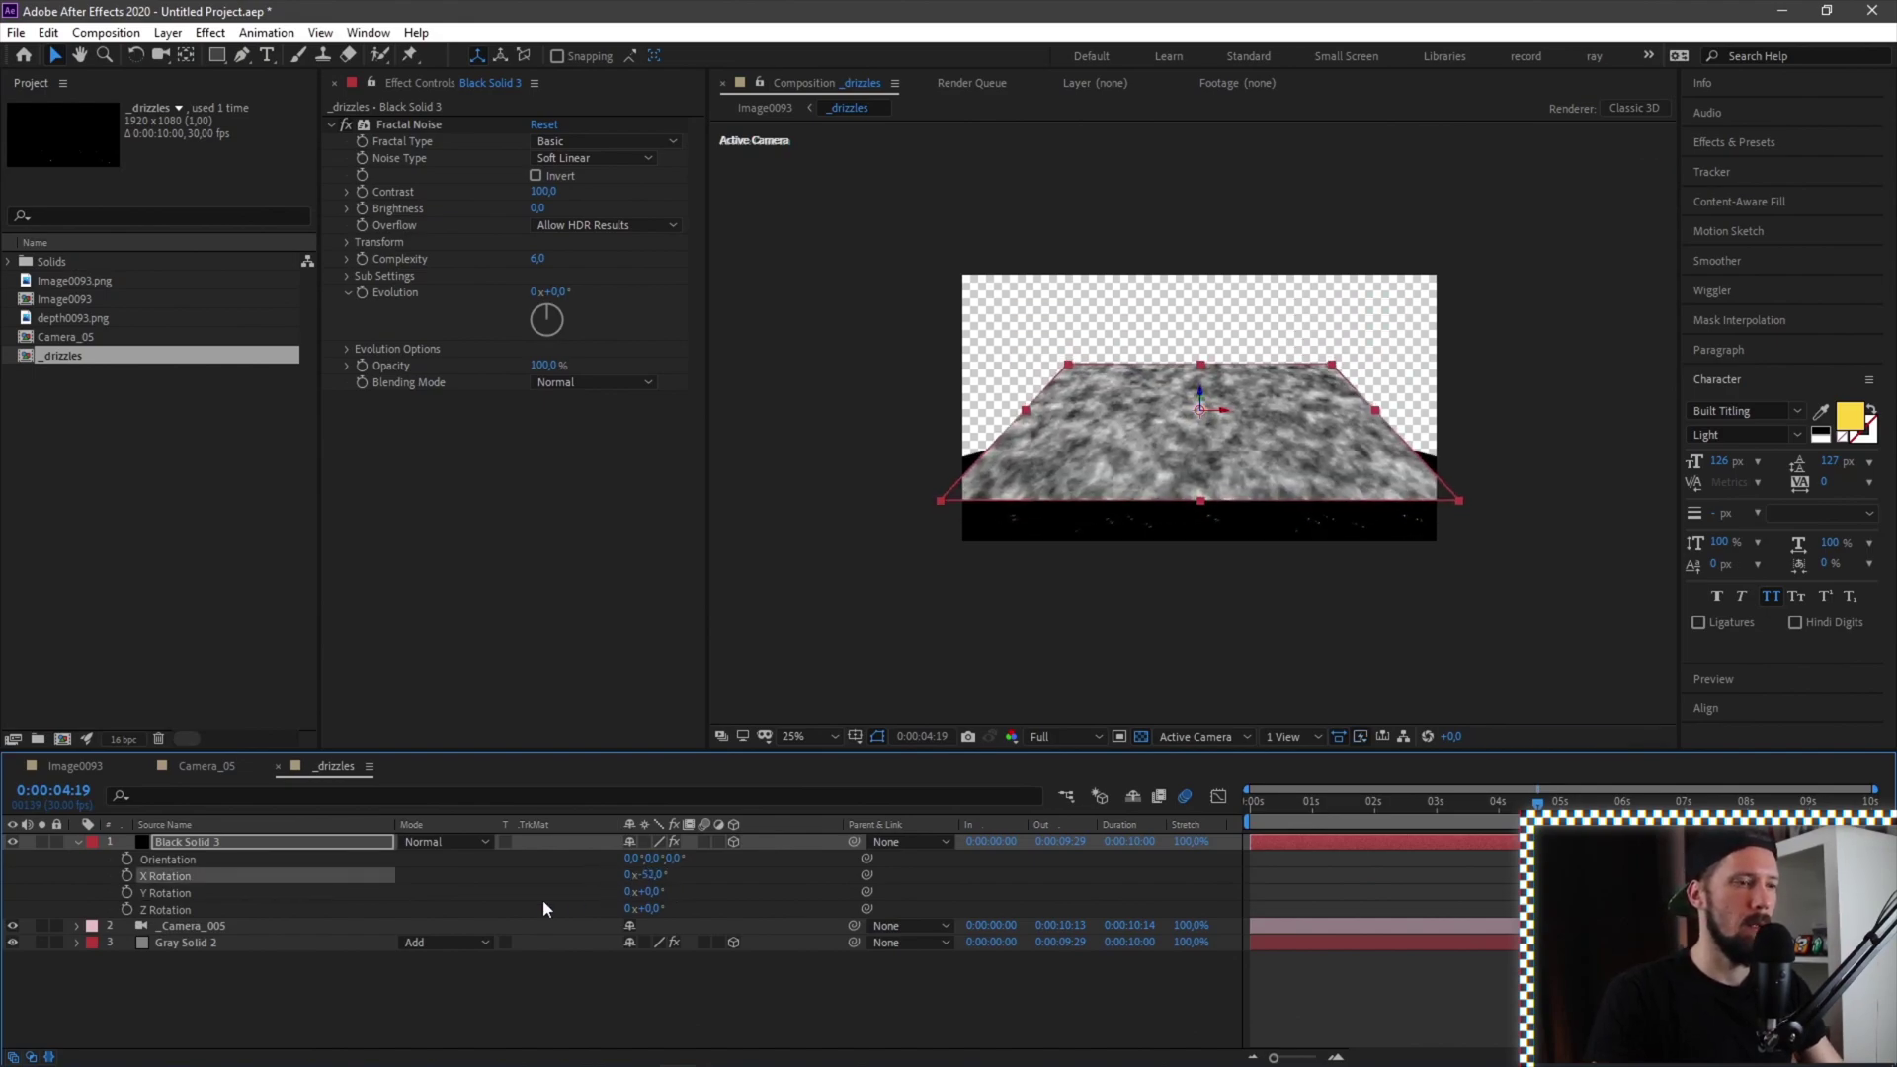
Copy the gray solid's Position of 960, 1565, 2478 onto the black noise solid
click(216, 939)
key(p)
click(178, 958)
click(180, 945)
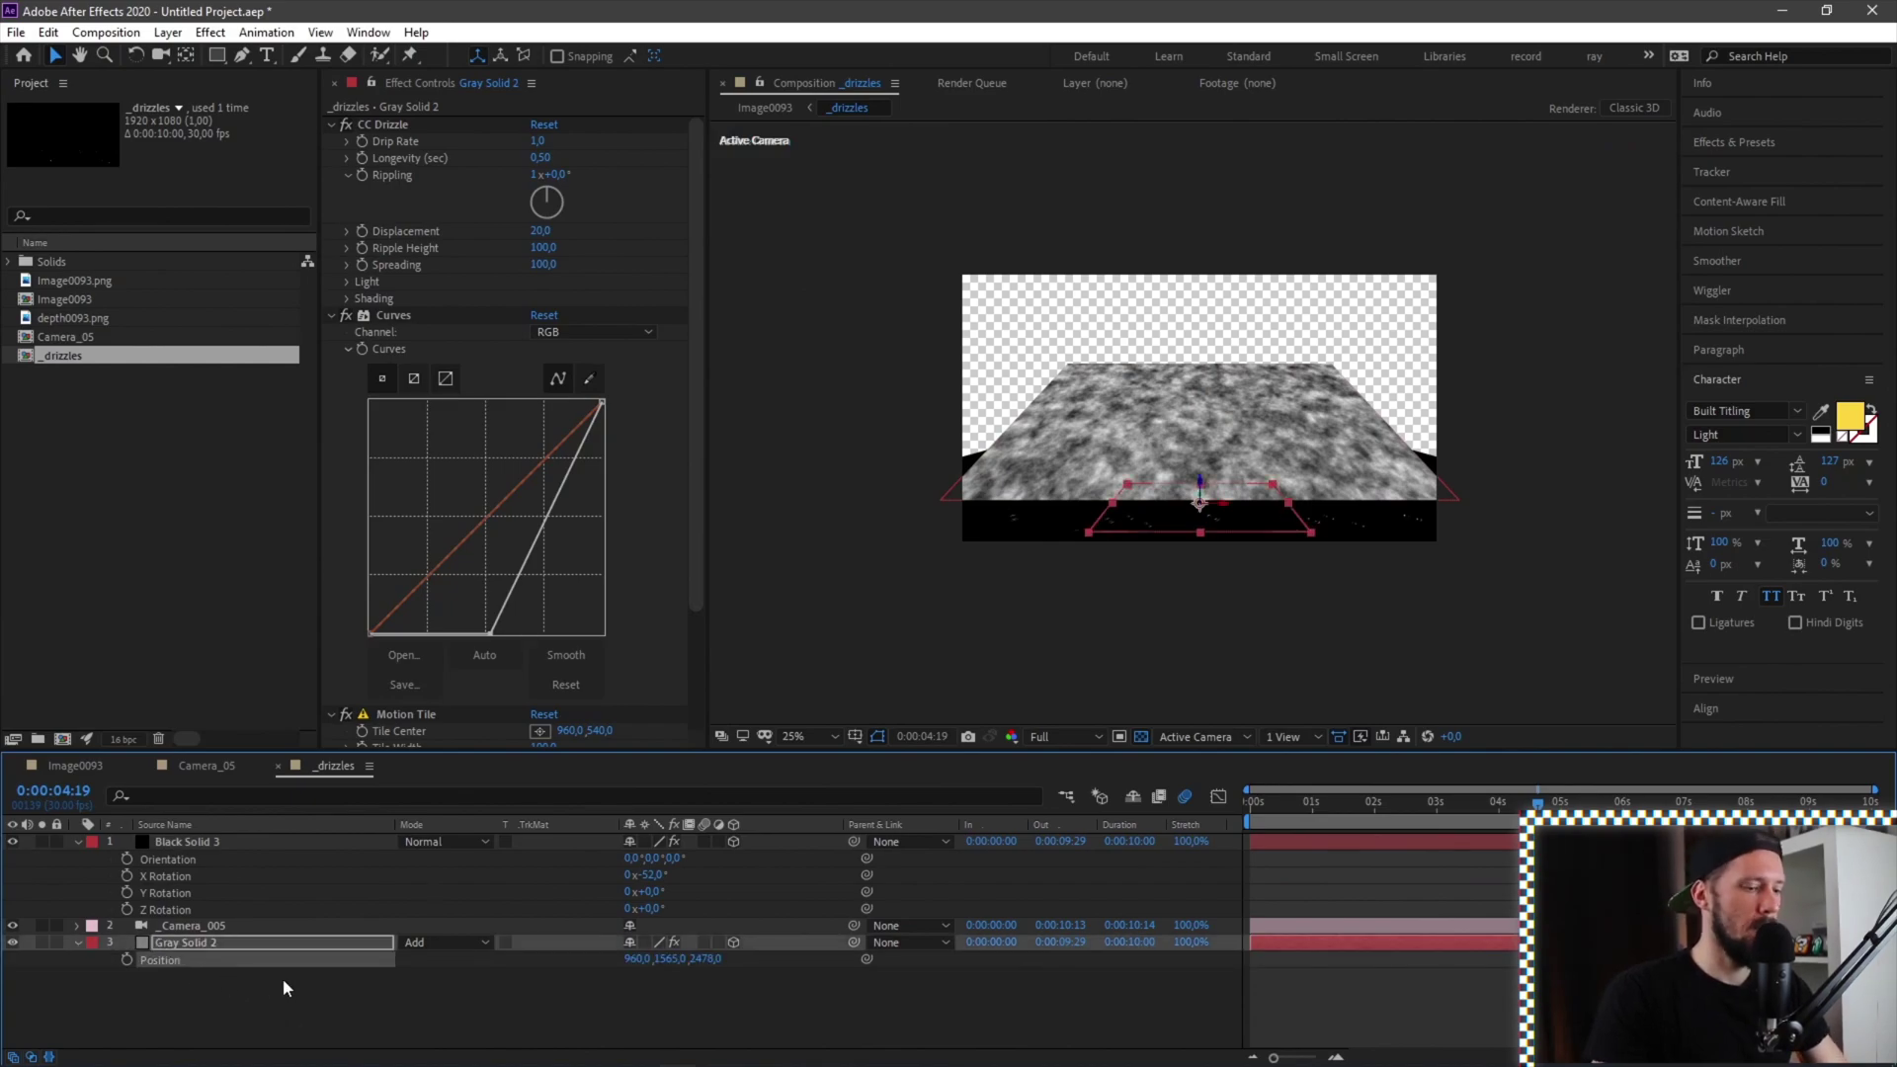
click(208, 843)
key(p)
click(176, 857)
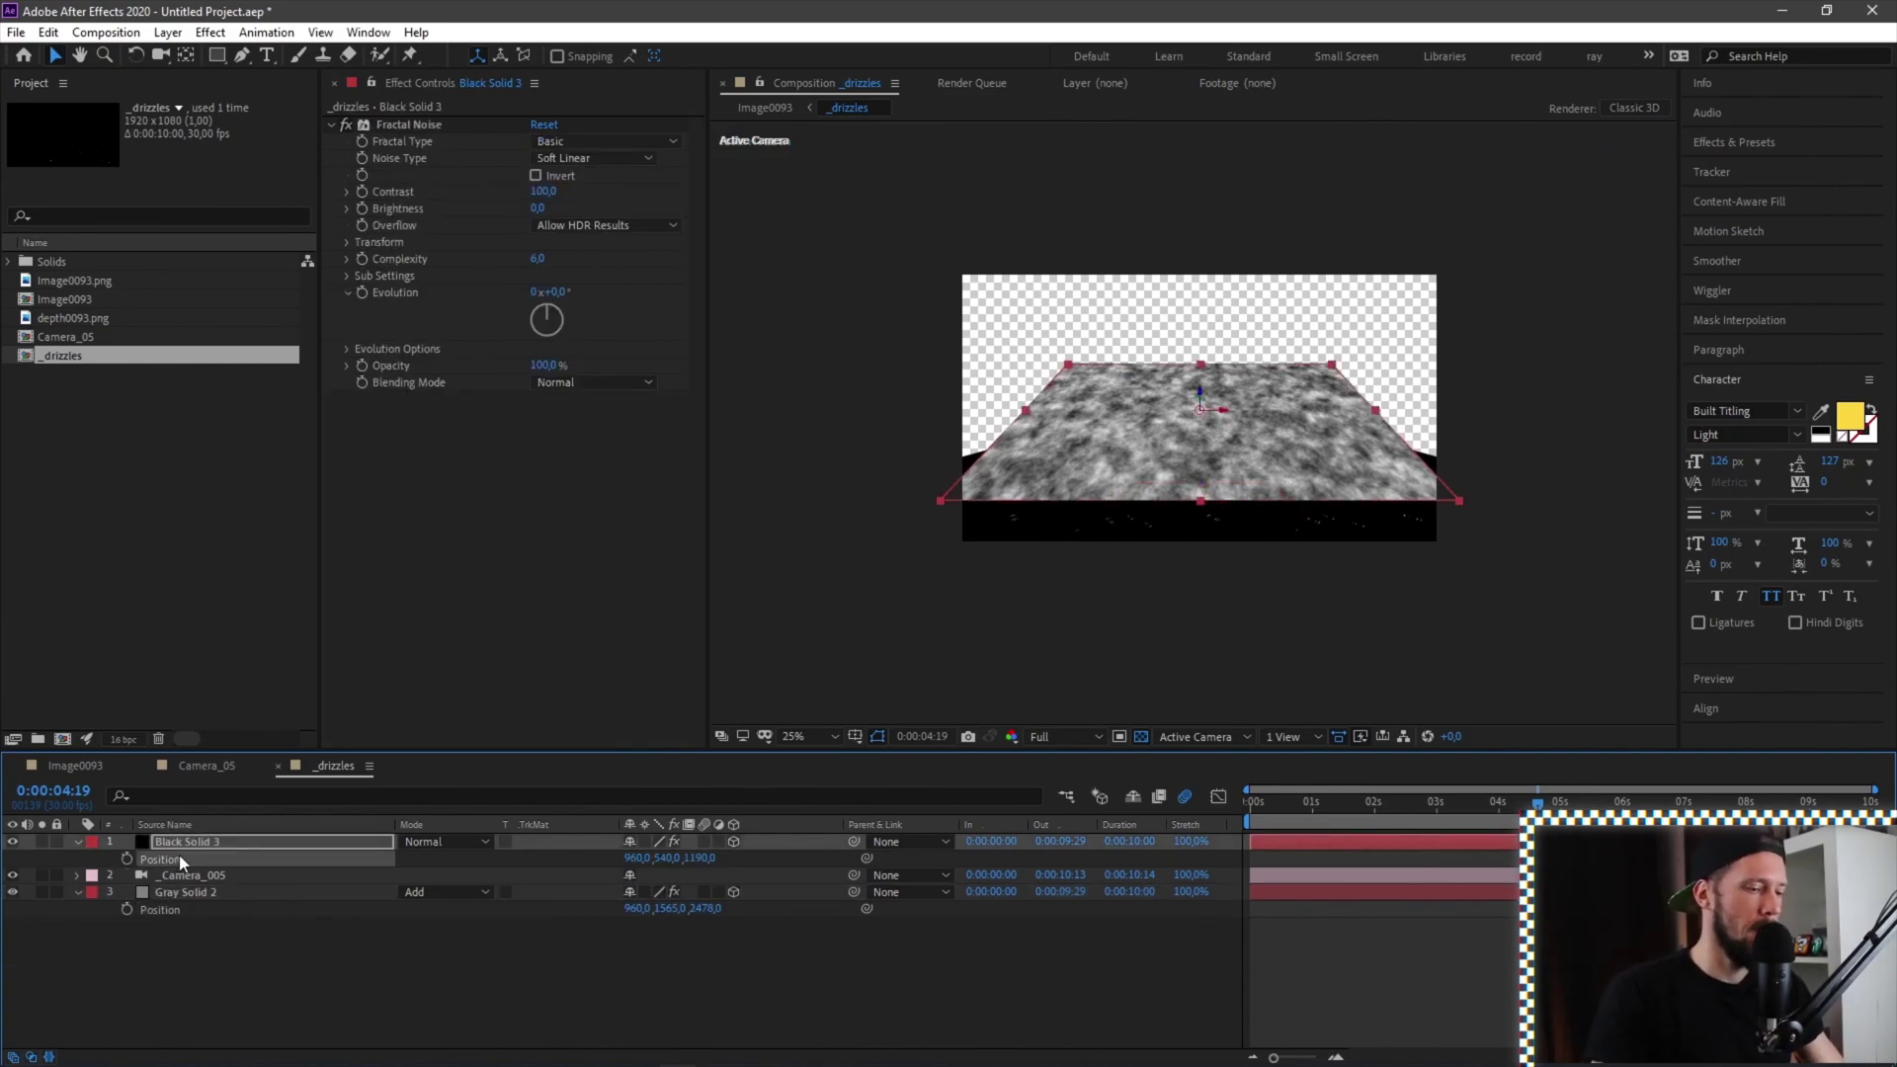
key(ctrl+v)
Copy the gray solid's X Rotation of -86° onto the black noise solid
click(284, 976)
click(188, 892)
key(r)
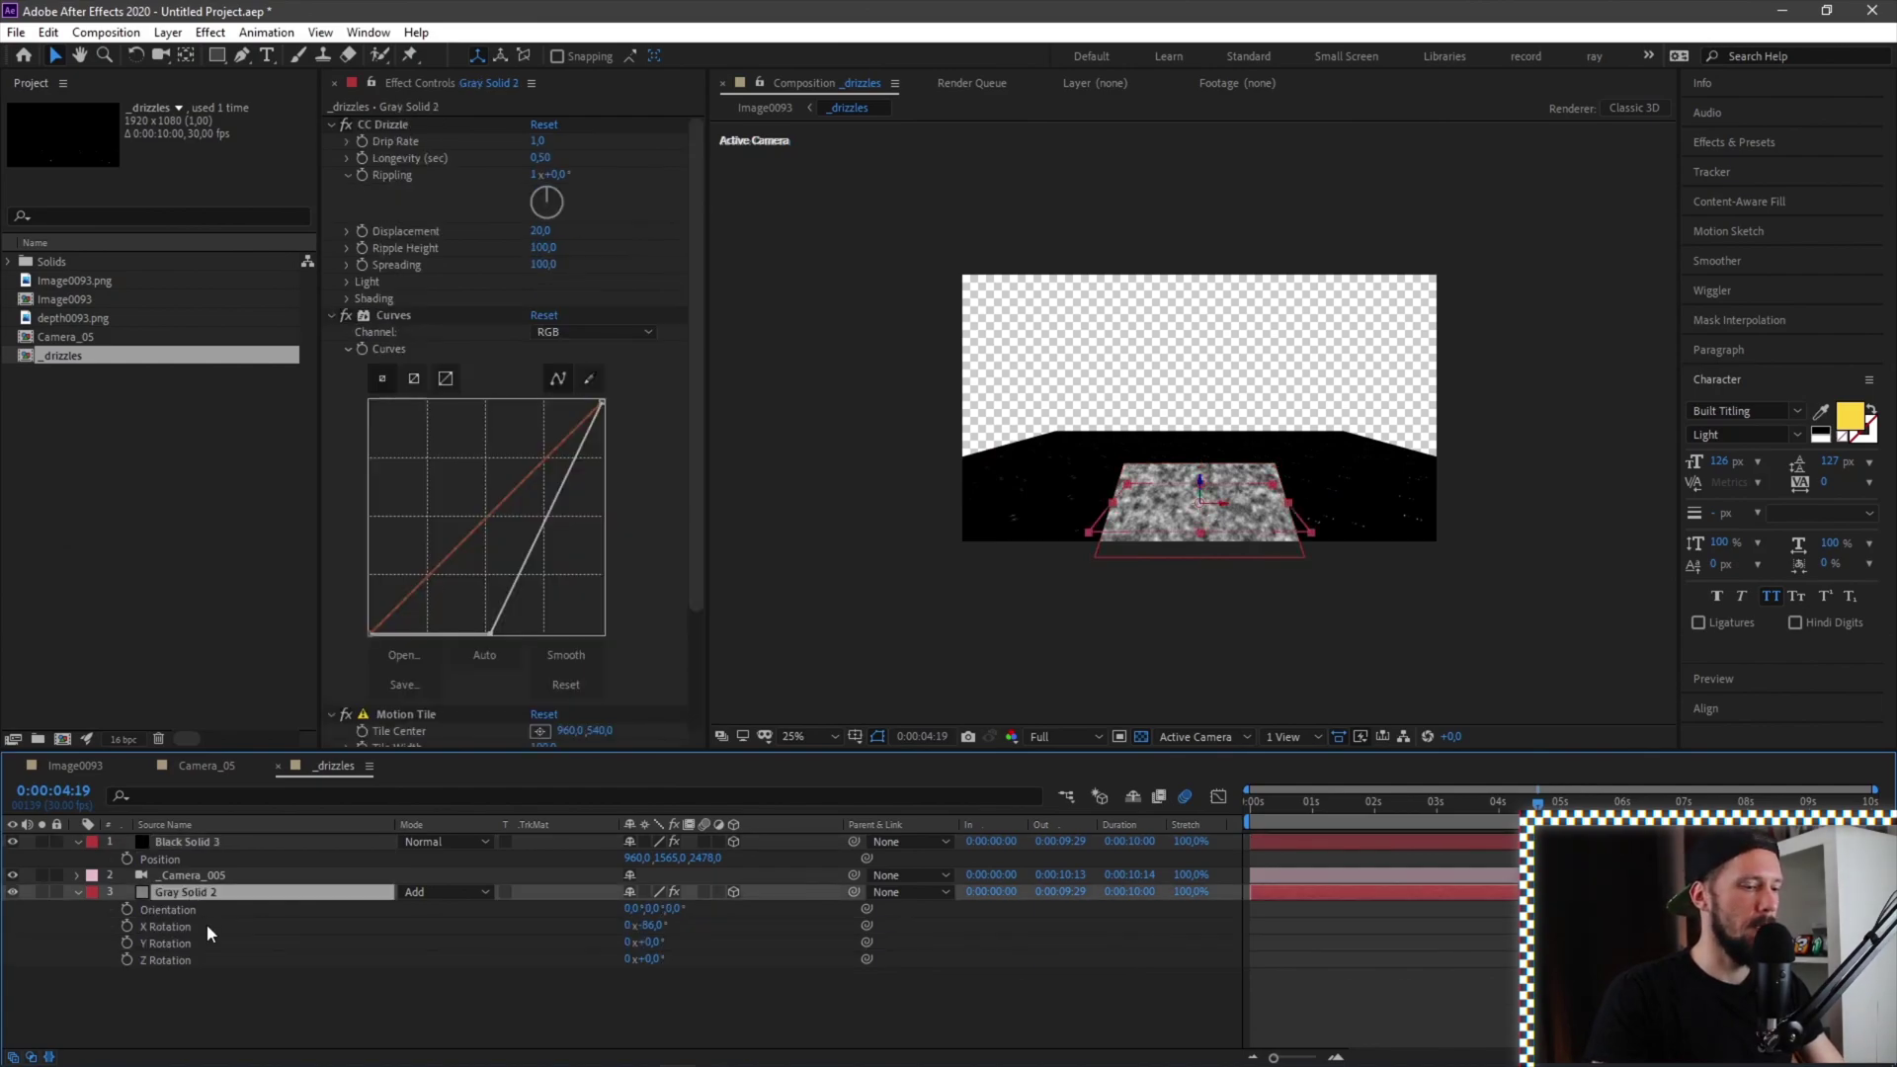
click(184, 929)
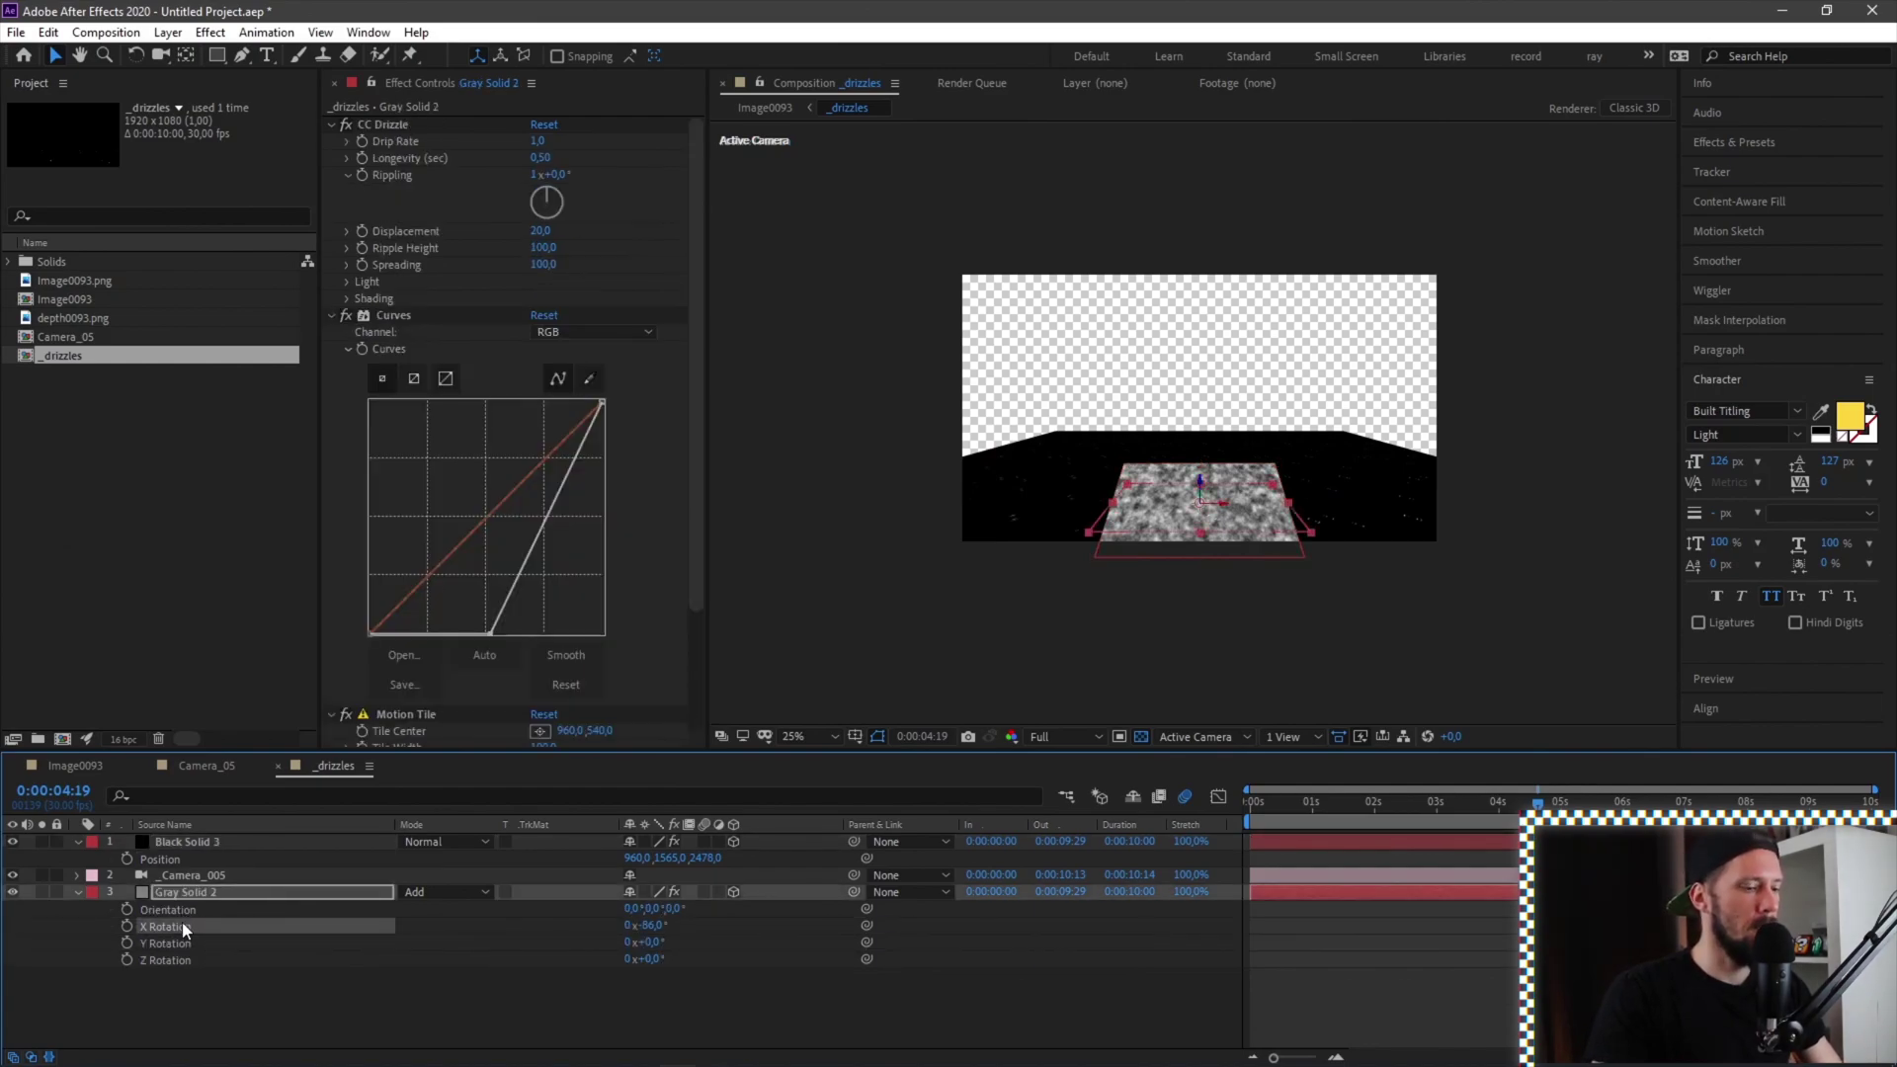
click(193, 844)
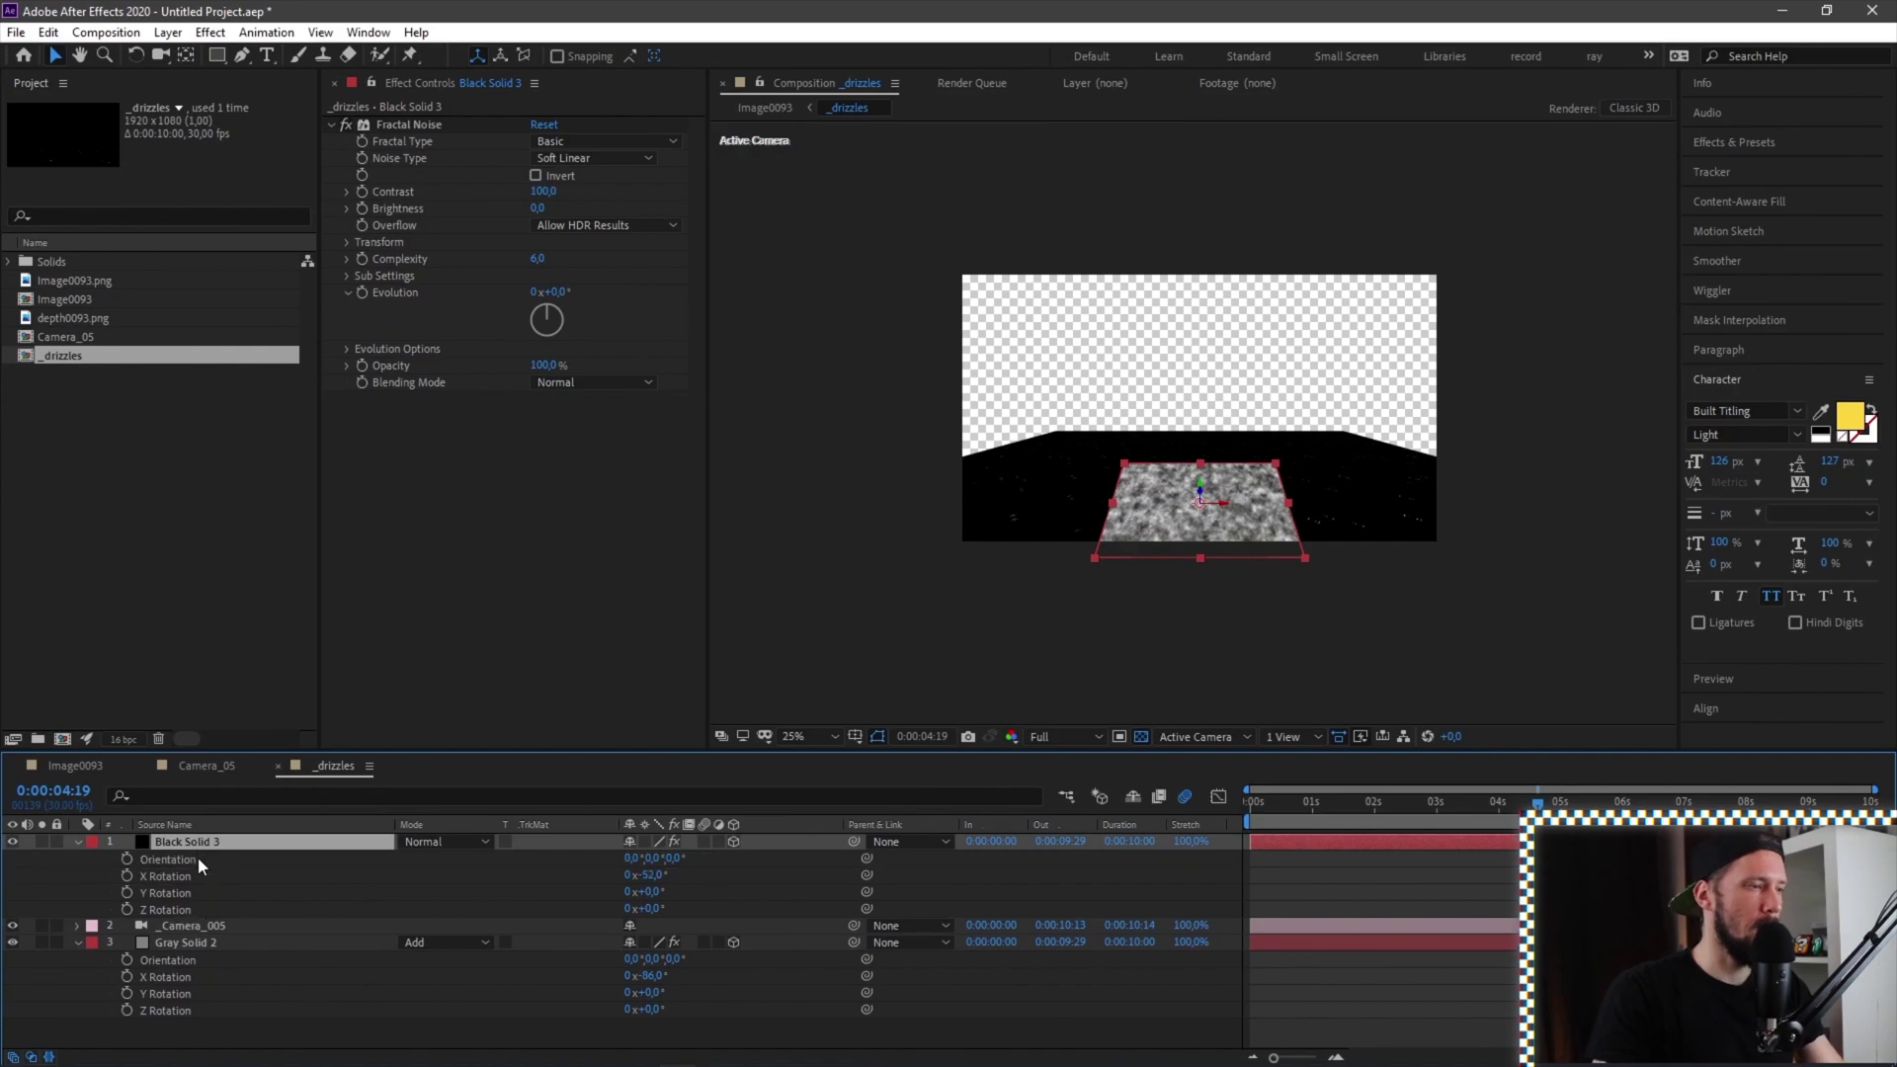
key(r)
click(172, 873)
key(ctrl+v)
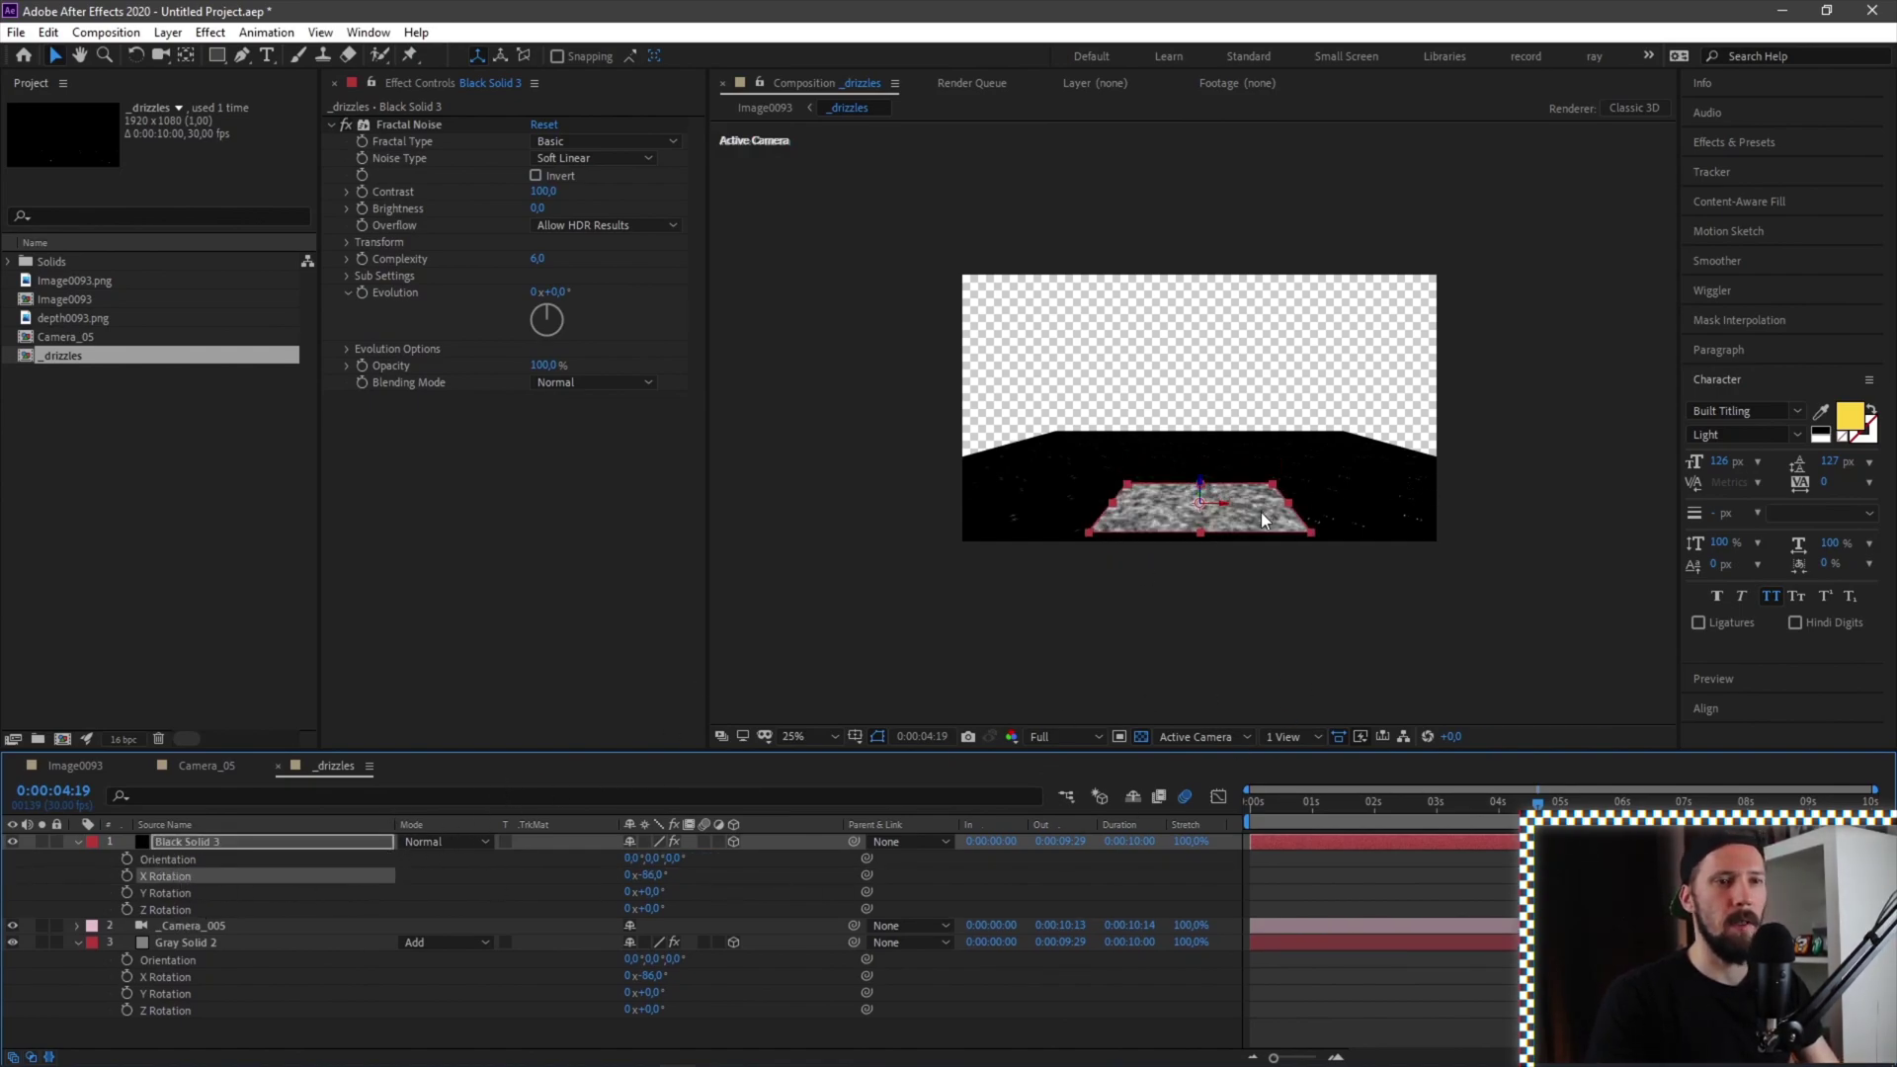
Scale the black noise solid up to 595% to cover the whole ground and collapse its properties
key(s)
drag(655, 861, 850, 860)
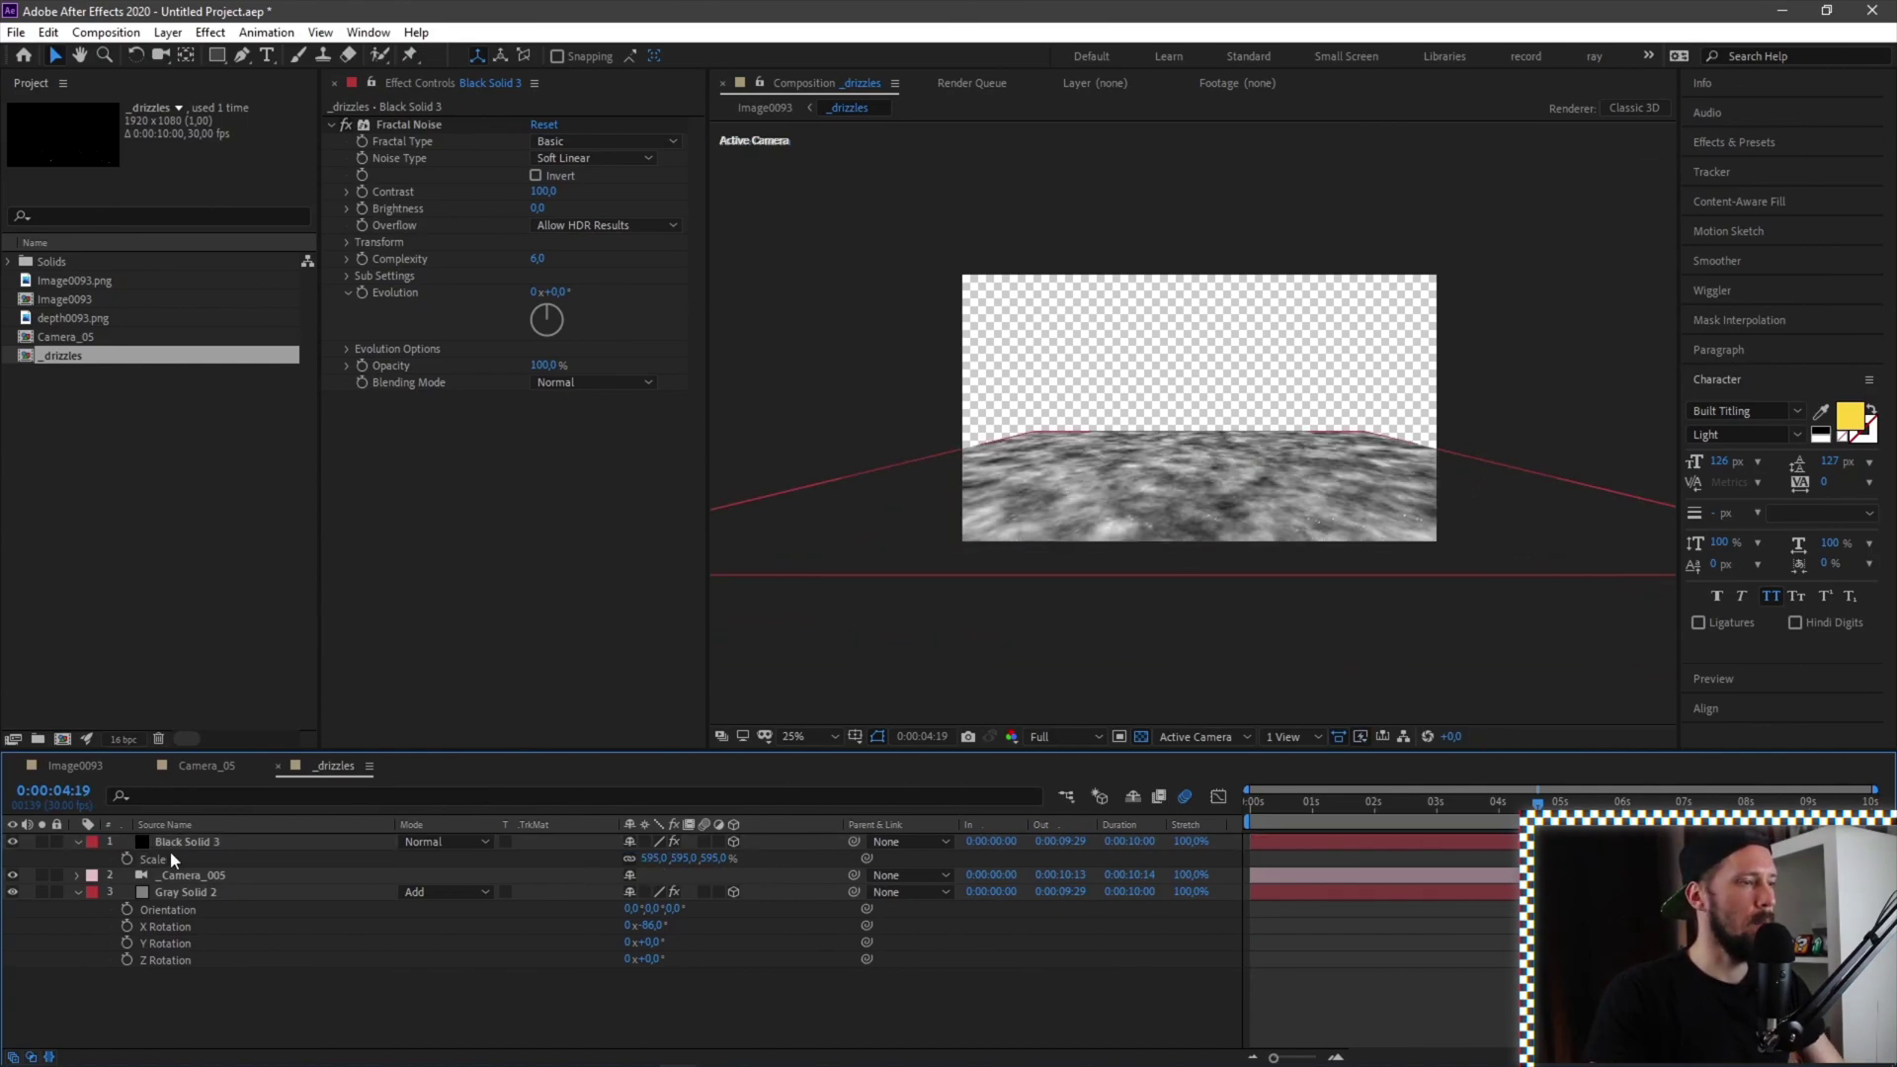
click(277, 843)
click(77, 842)
click(78, 841)
click(79, 841)
Place the gray solid directly beneath the black noise solid and set its track matte to Luma Matte "Black Solid 3"
mouse_move(193, 875)
mouse_down()
mouse_move(170, 868)
mouse_move(188, 852)
mouse_up()
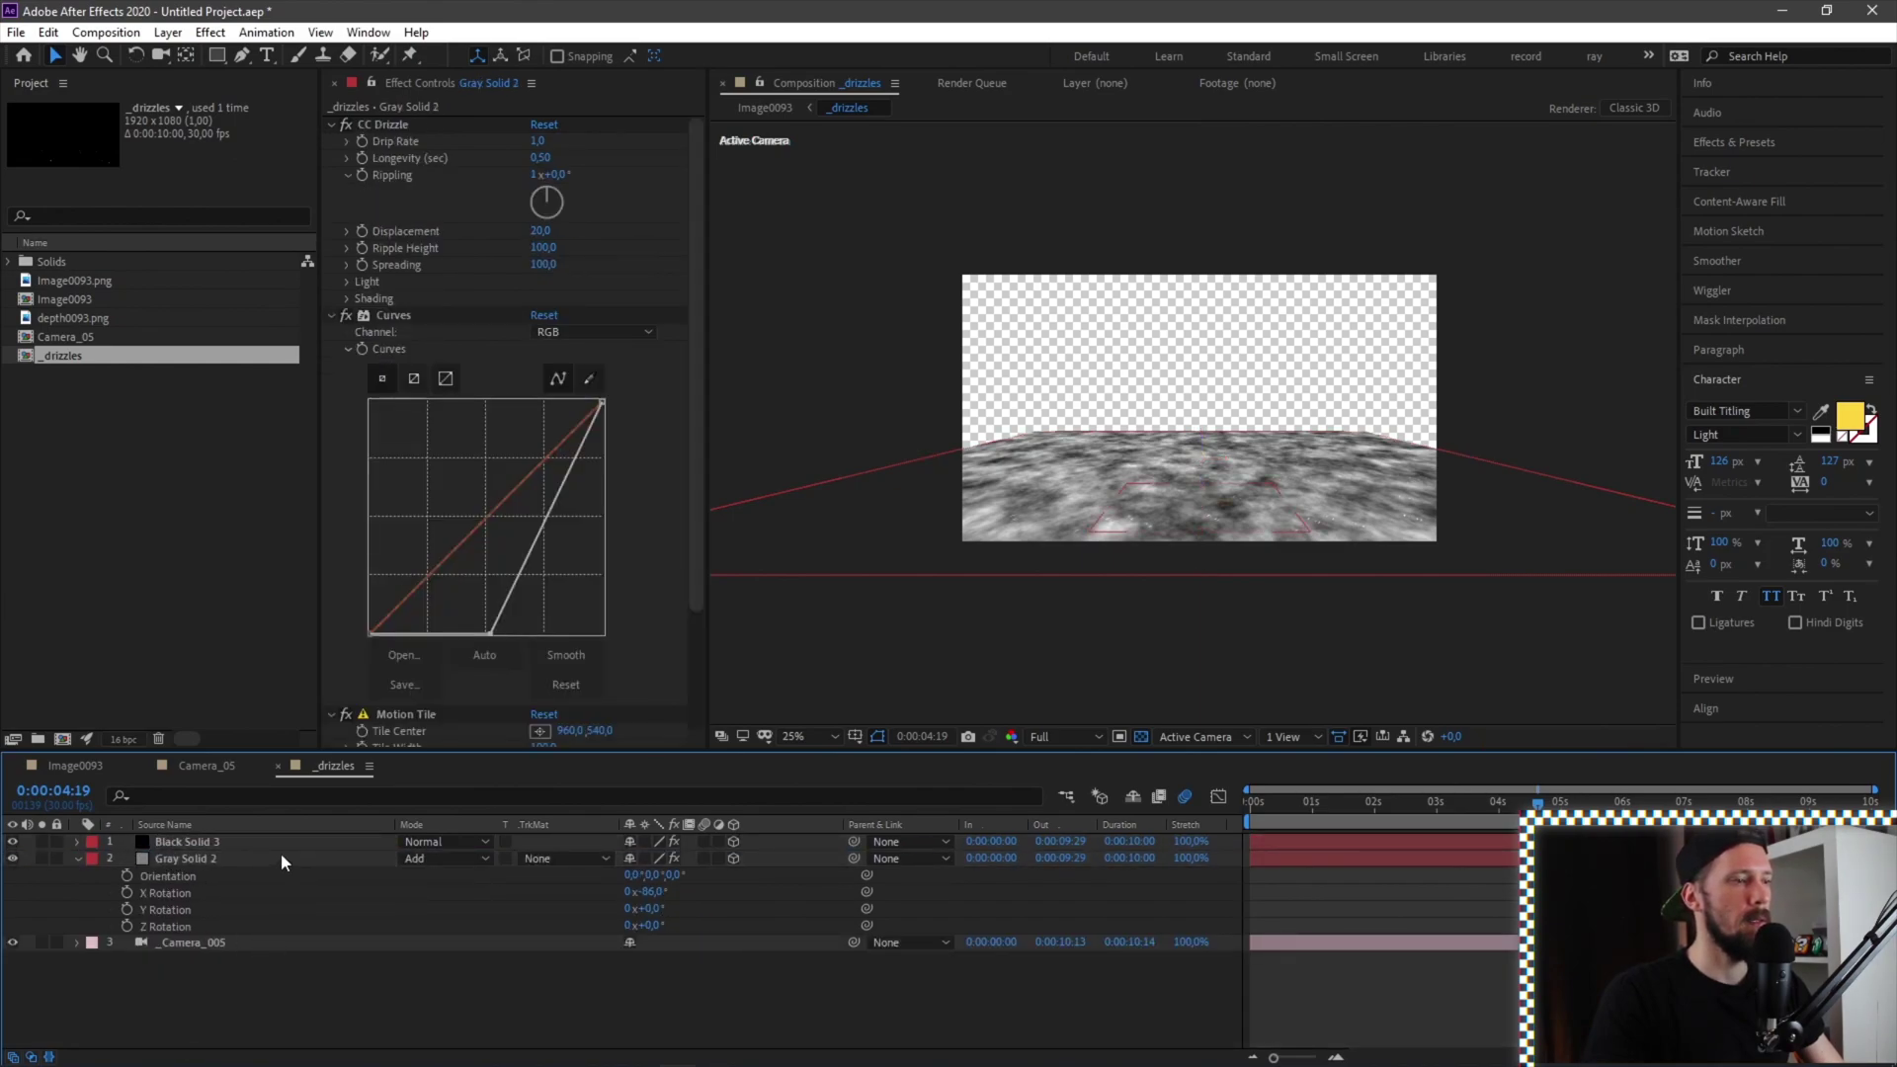
click(281, 852)
click(12, 856)
click(11, 857)
click(551, 859)
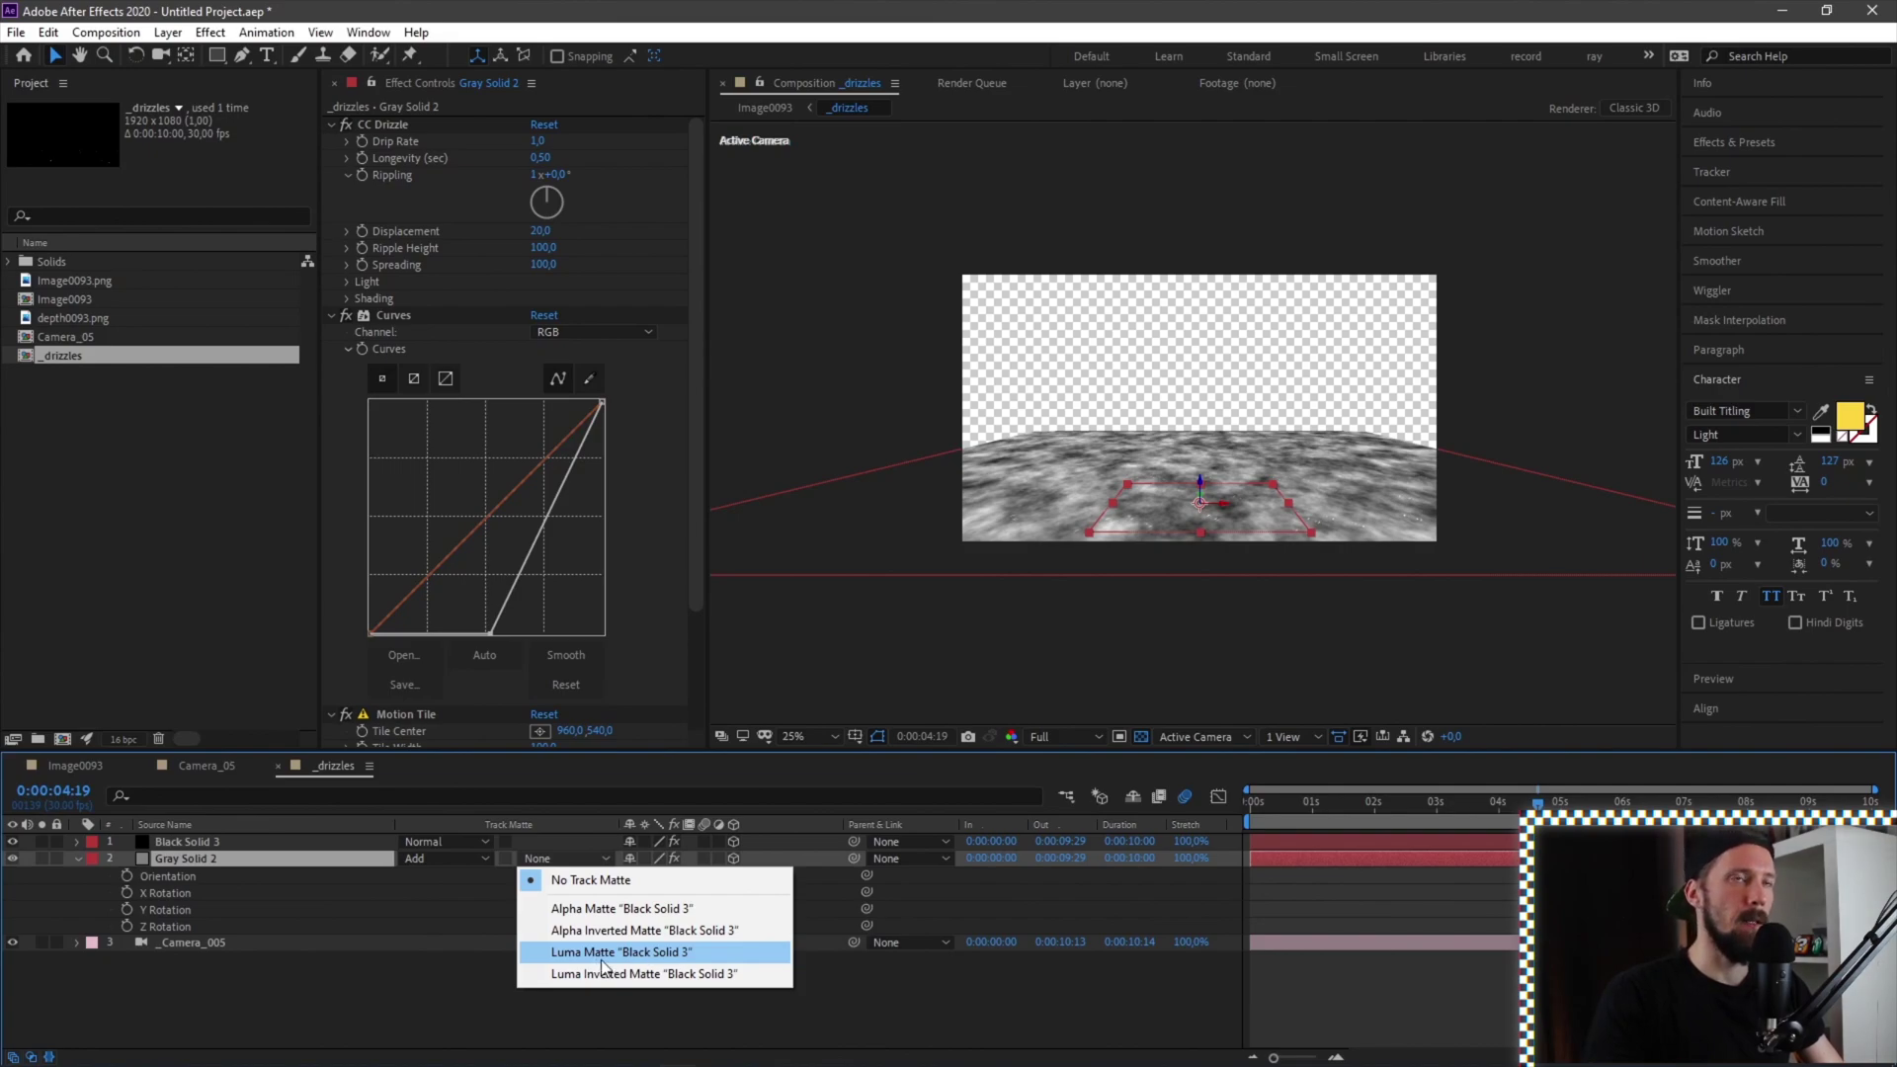
click(639, 952)
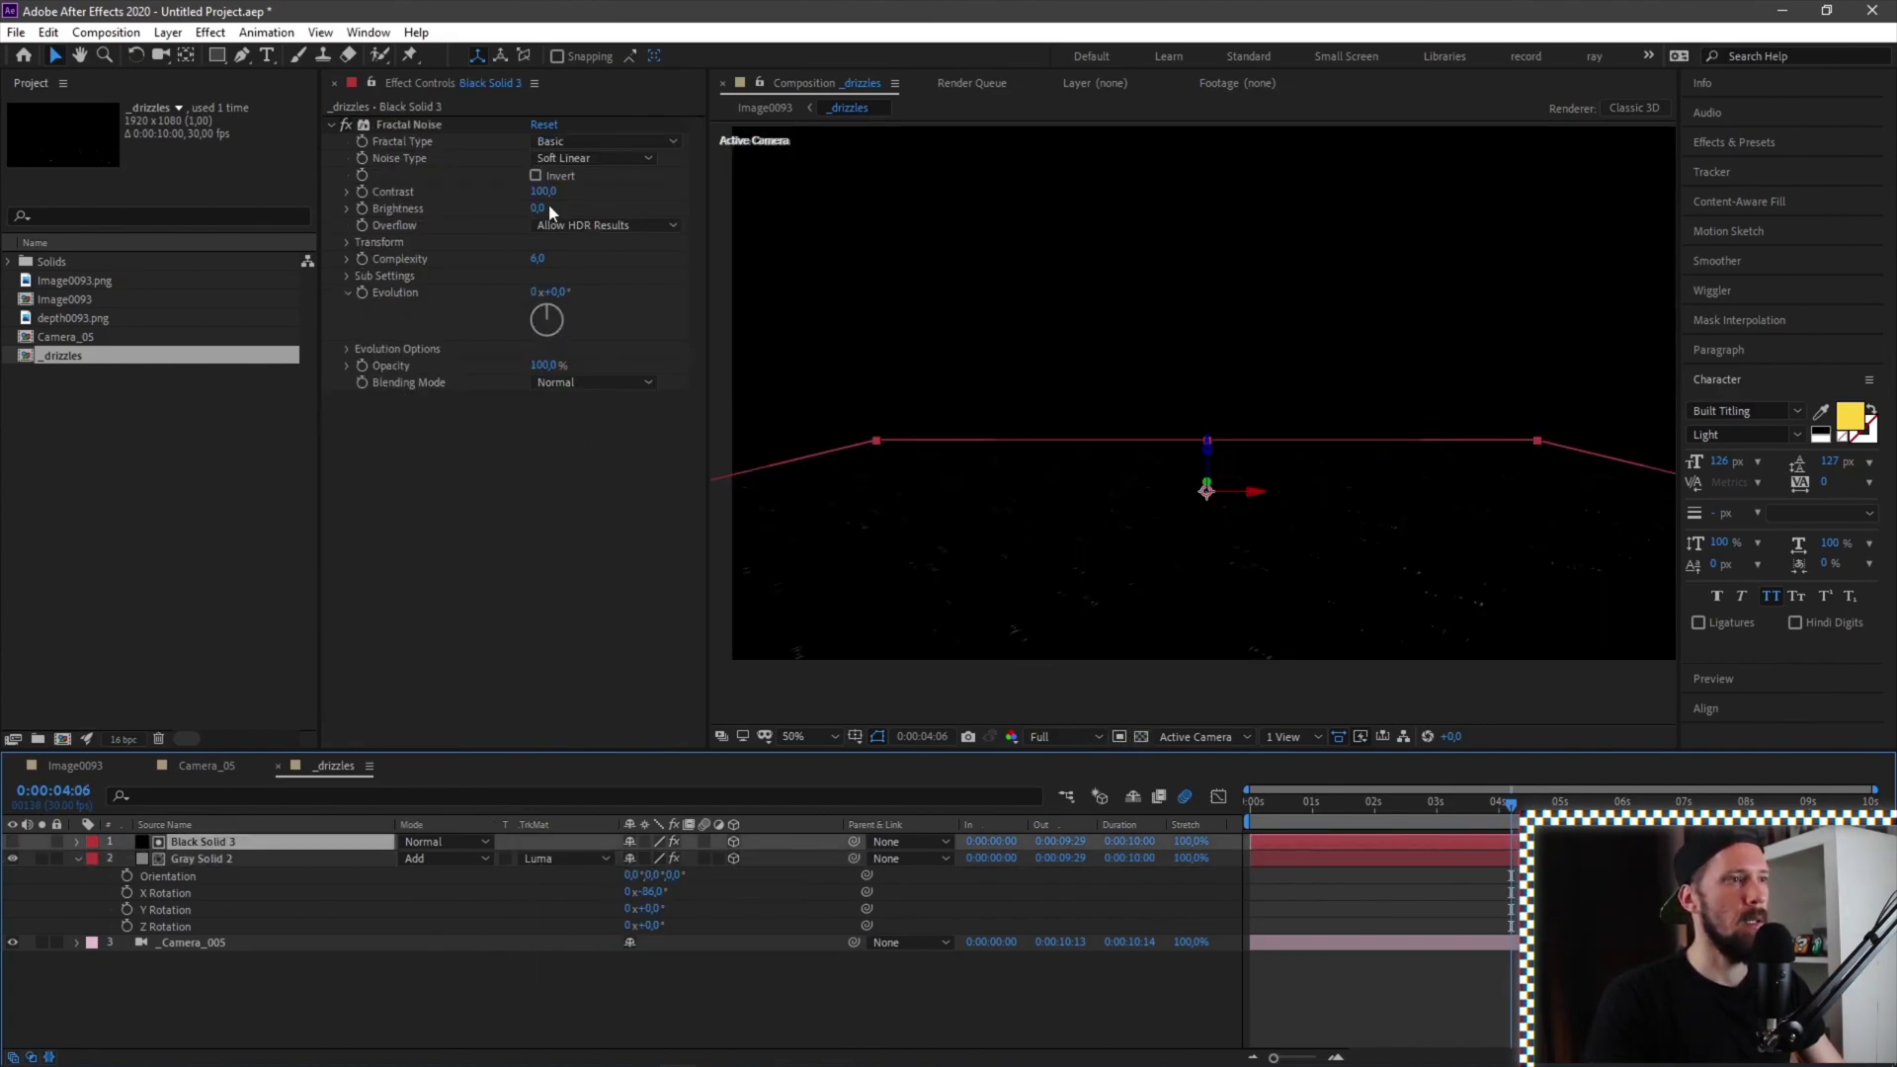
Set the Fractal Noise Brightness to 32 and Contrast to 244 on the black matte solid
mouse_move(539, 206)
mouse_down()
mouse_move(691, 191)
mouse_move(535, 190)
mouse_up()
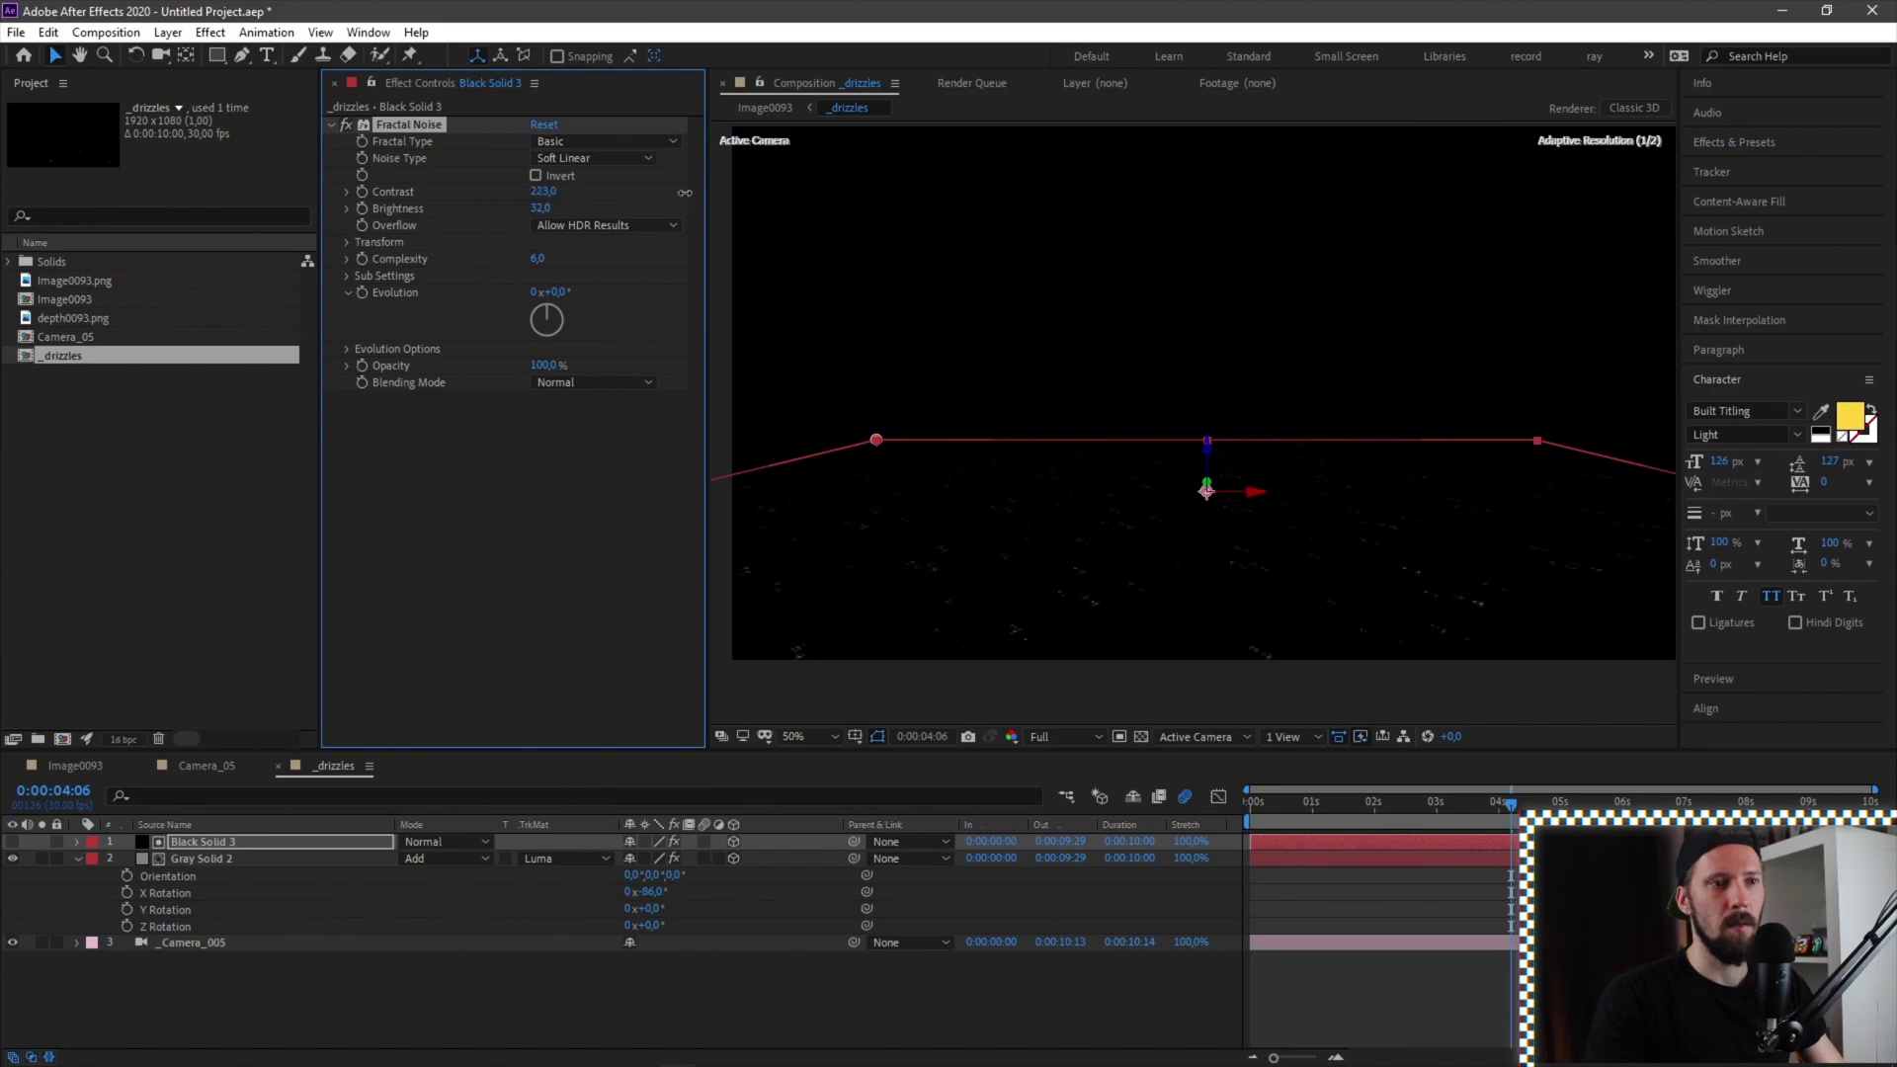
mouse_move(687, 192)
mouse_down()
mouse_move(709, 192)
mouse_move(676, 191)
mouse_up()
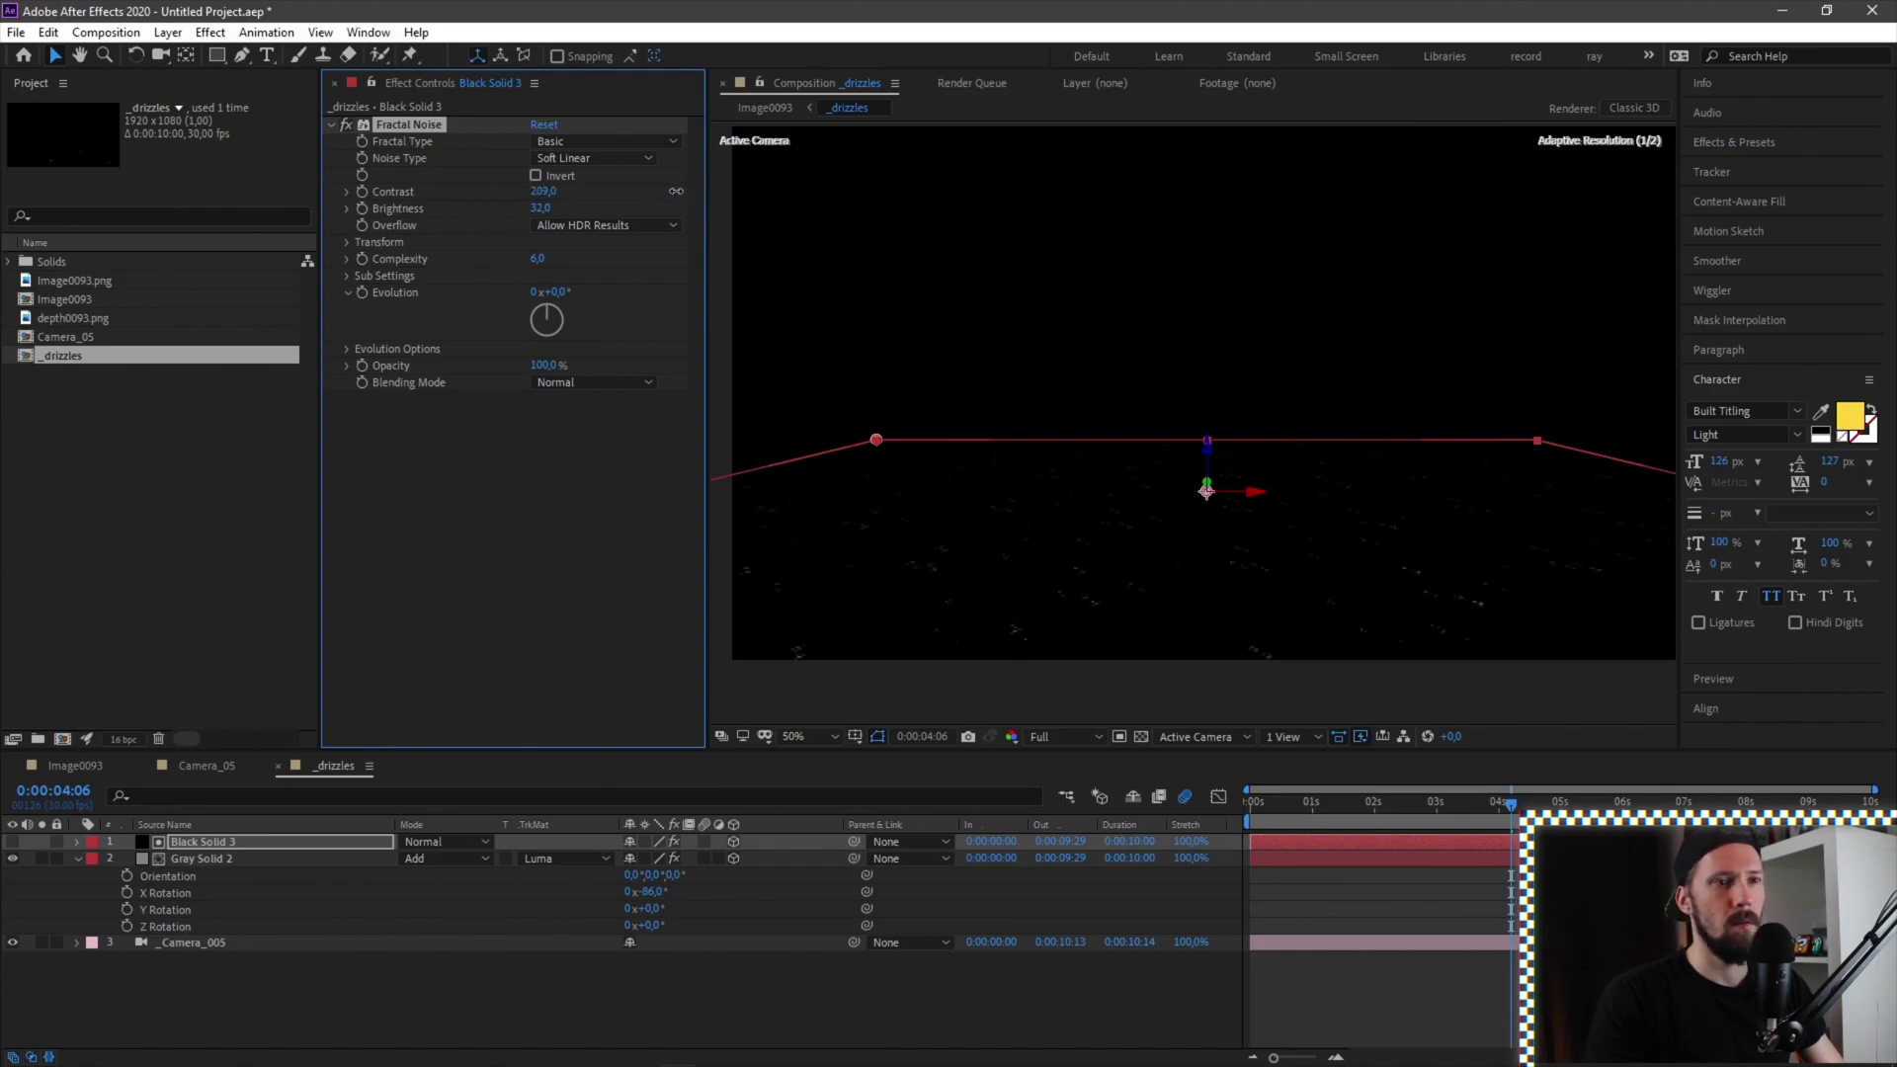
Reduce the Fractal Noise Scale on the black matte solid and set its Brightness to -34 and Contrast to 310
click(348, 242)
mouse_move(543, 299)
mouse_down()
mouse_move(618, 294)
mouse_move(378, 301)
mouse_move(519, 296)
mouse_up()
drag(542, 210, 585, 204)
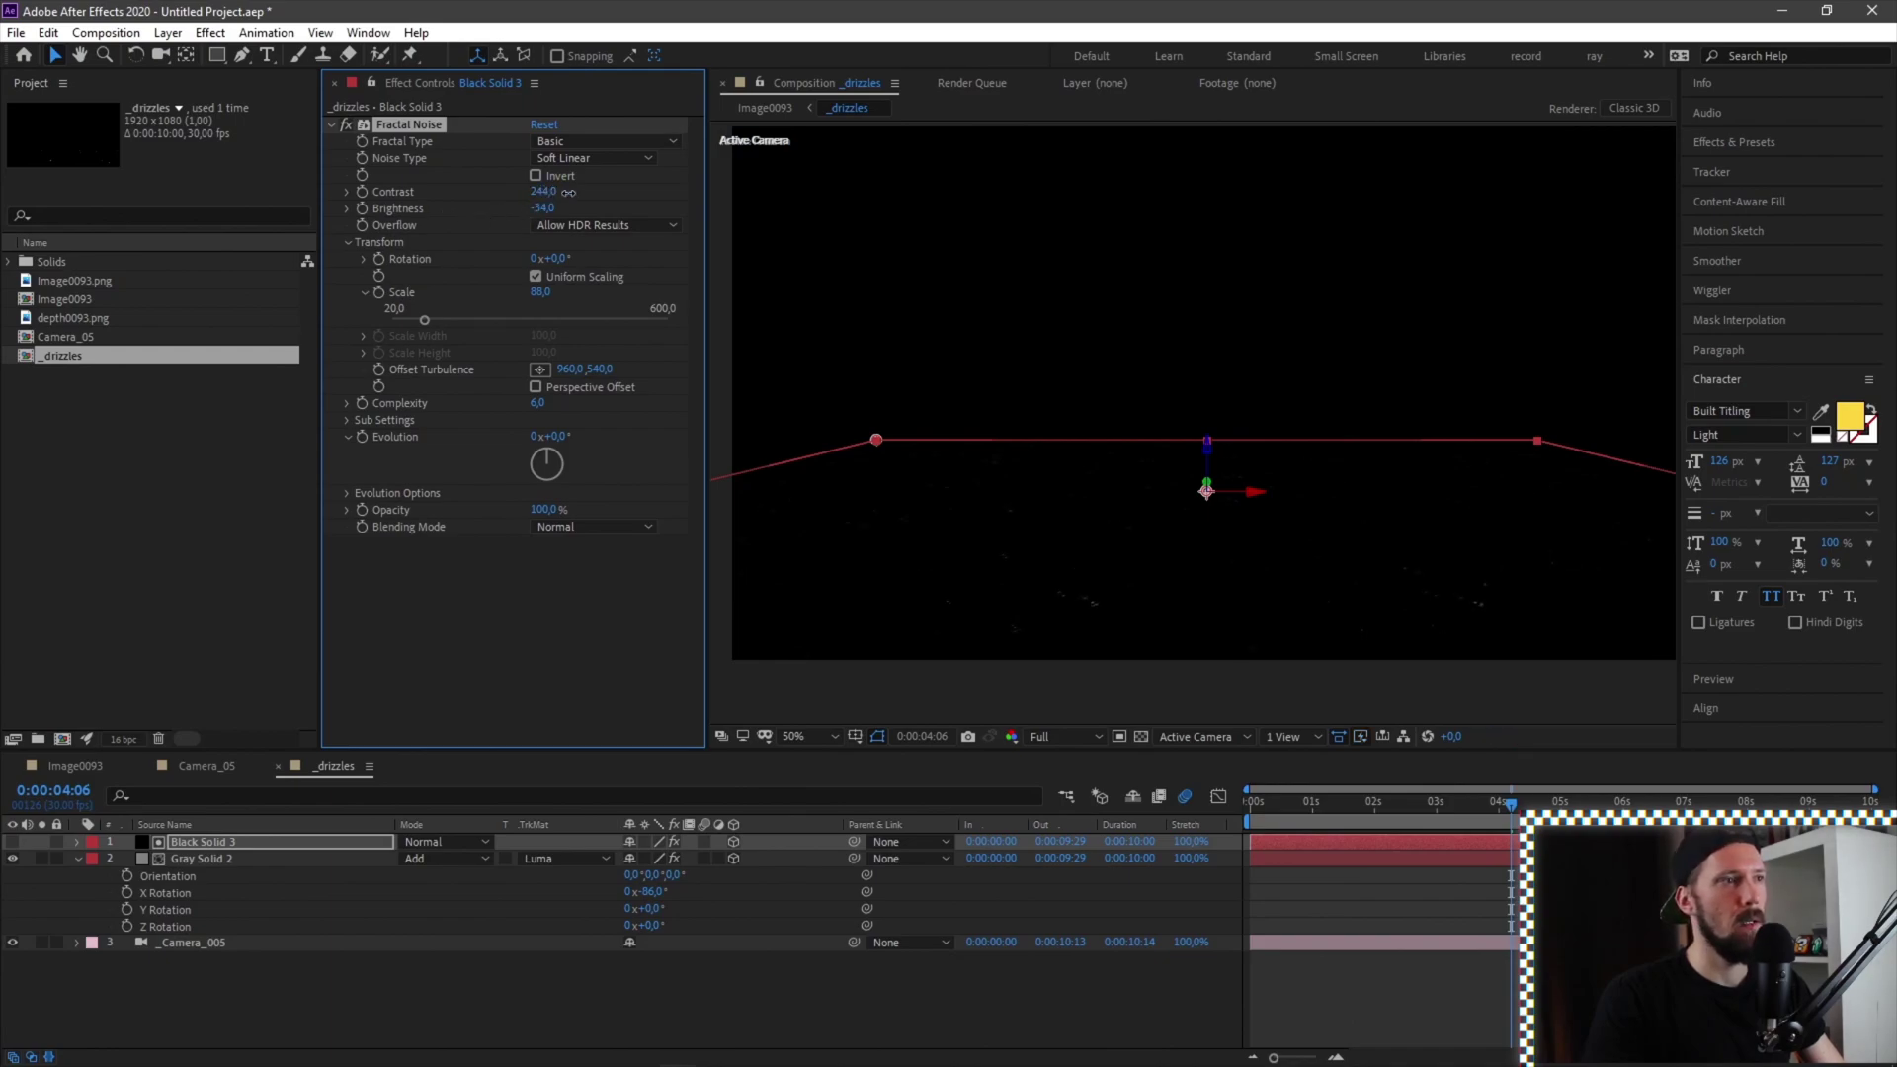
drag(570, 192, 641, 192)
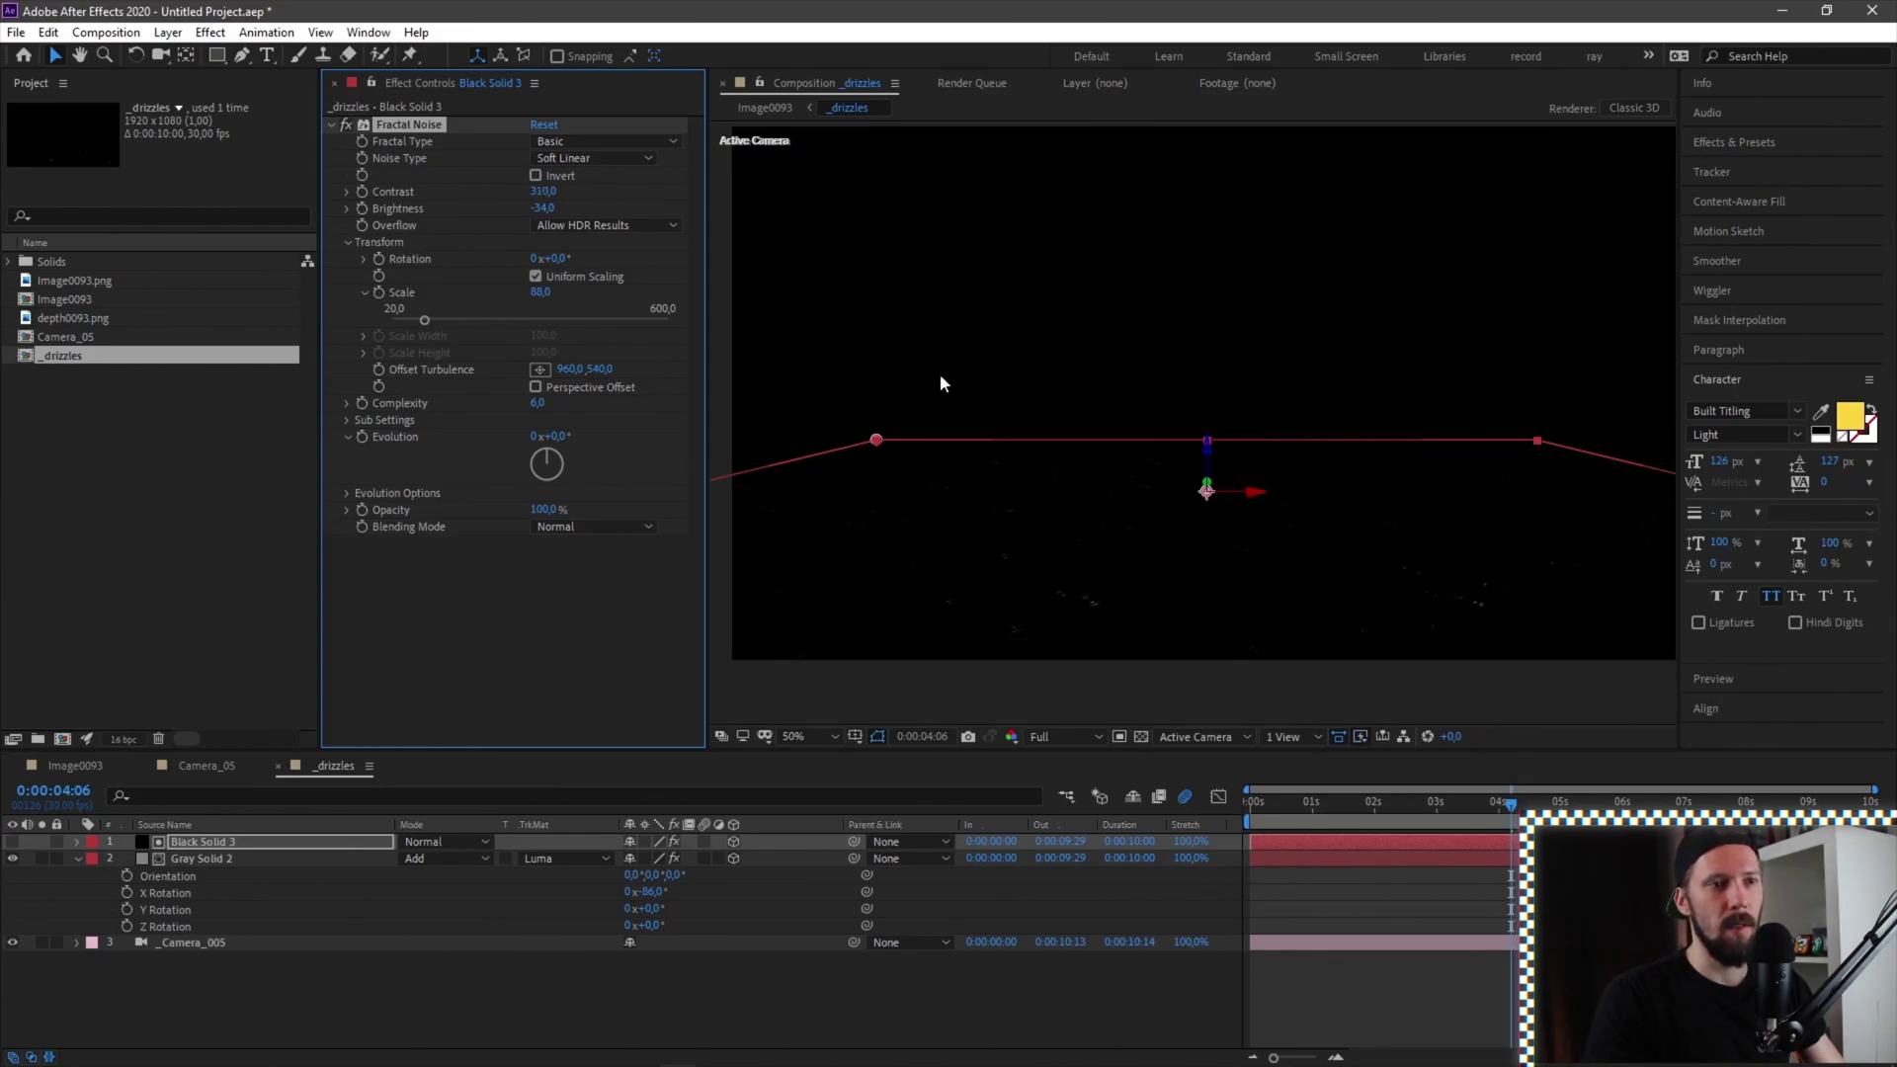
Set the _drizzles layer's blending mode to Add in the Image0093 composition and preview the result
key(Tab)
click(991, 792)
click(445, 841)
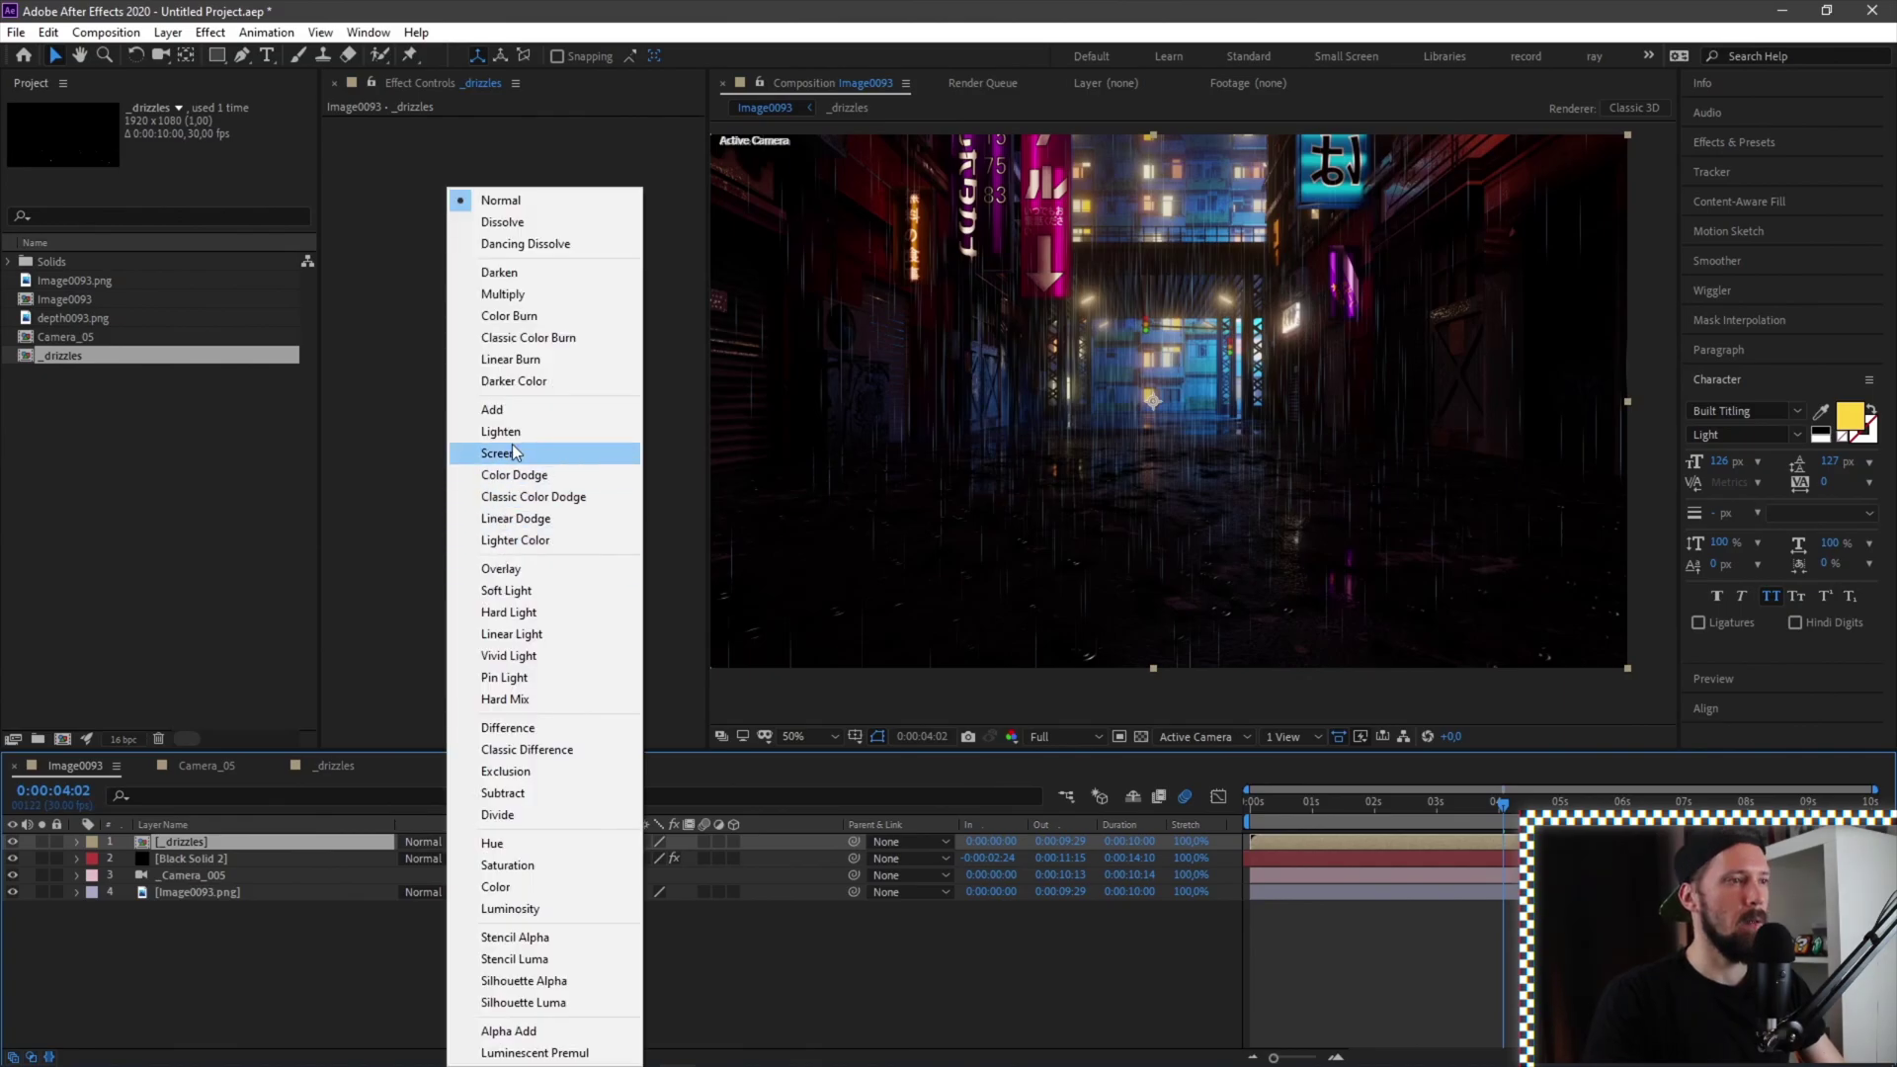
click(524, 411)
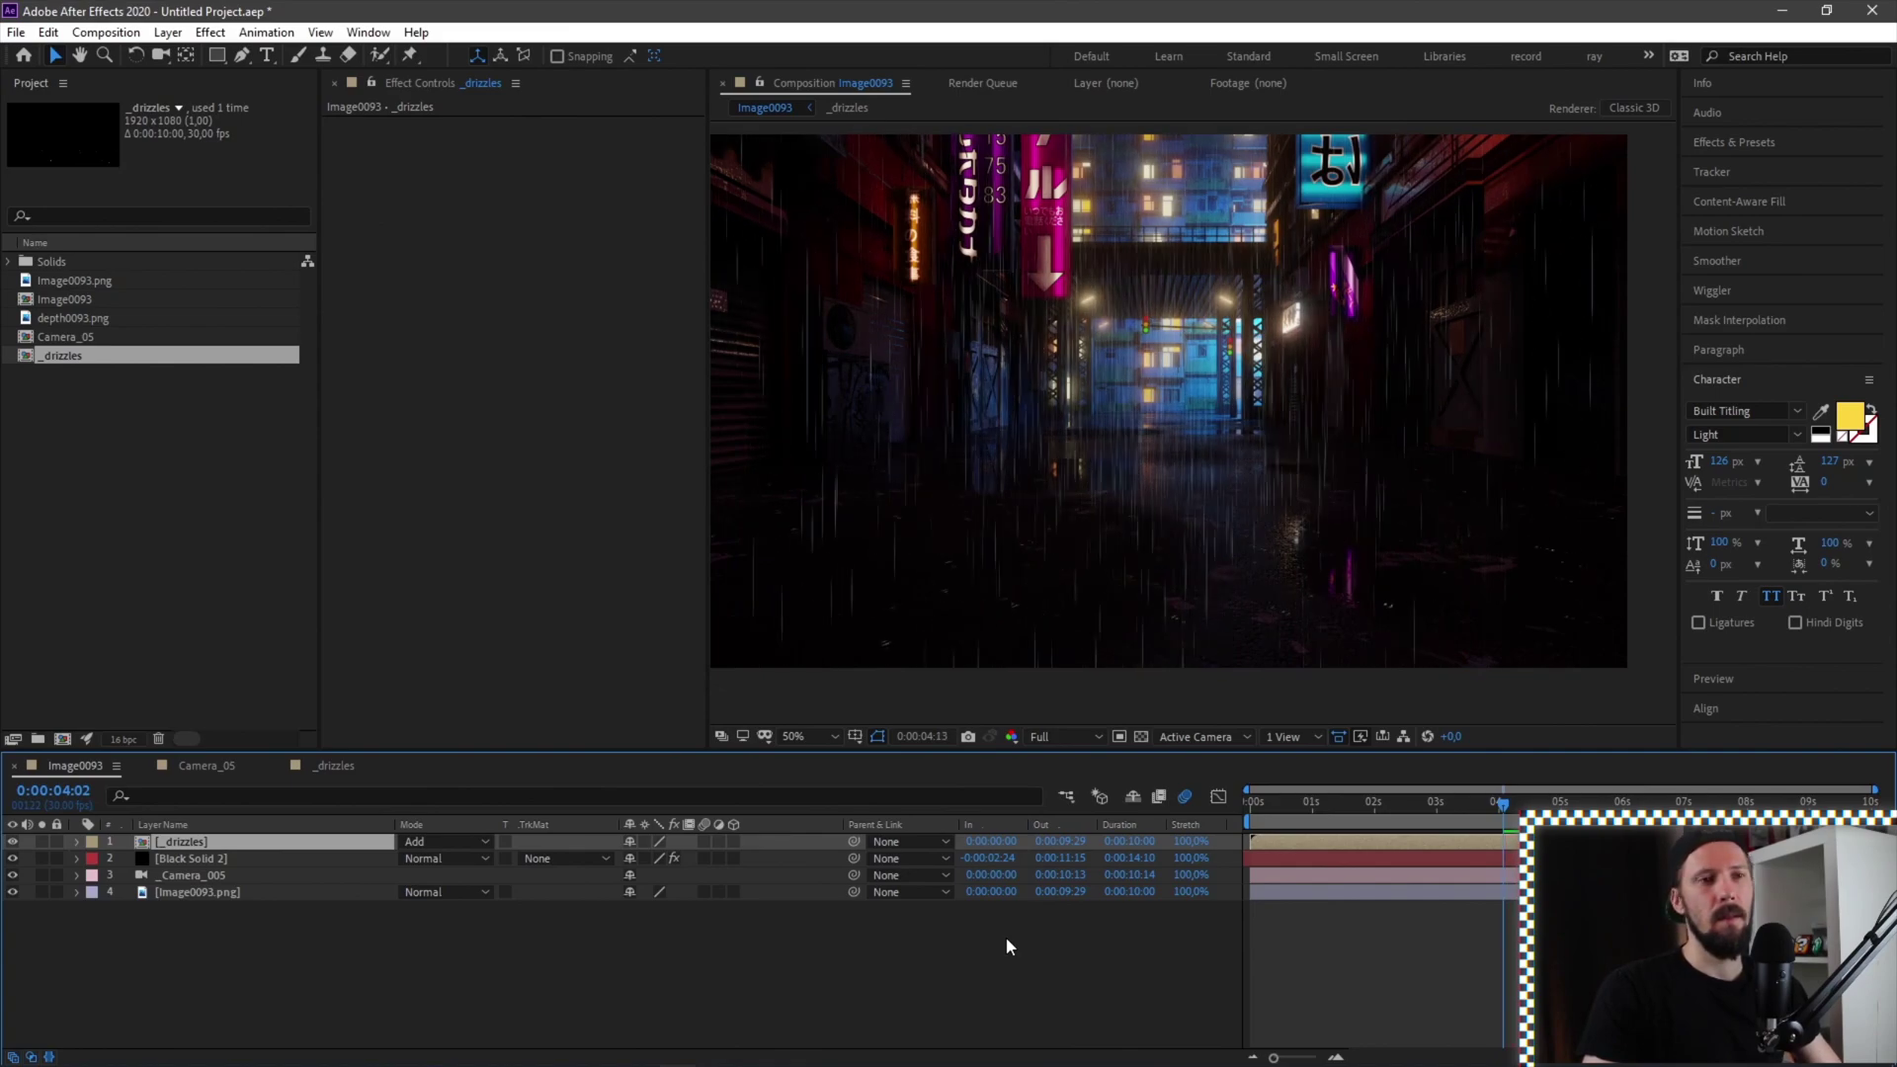
key(space)
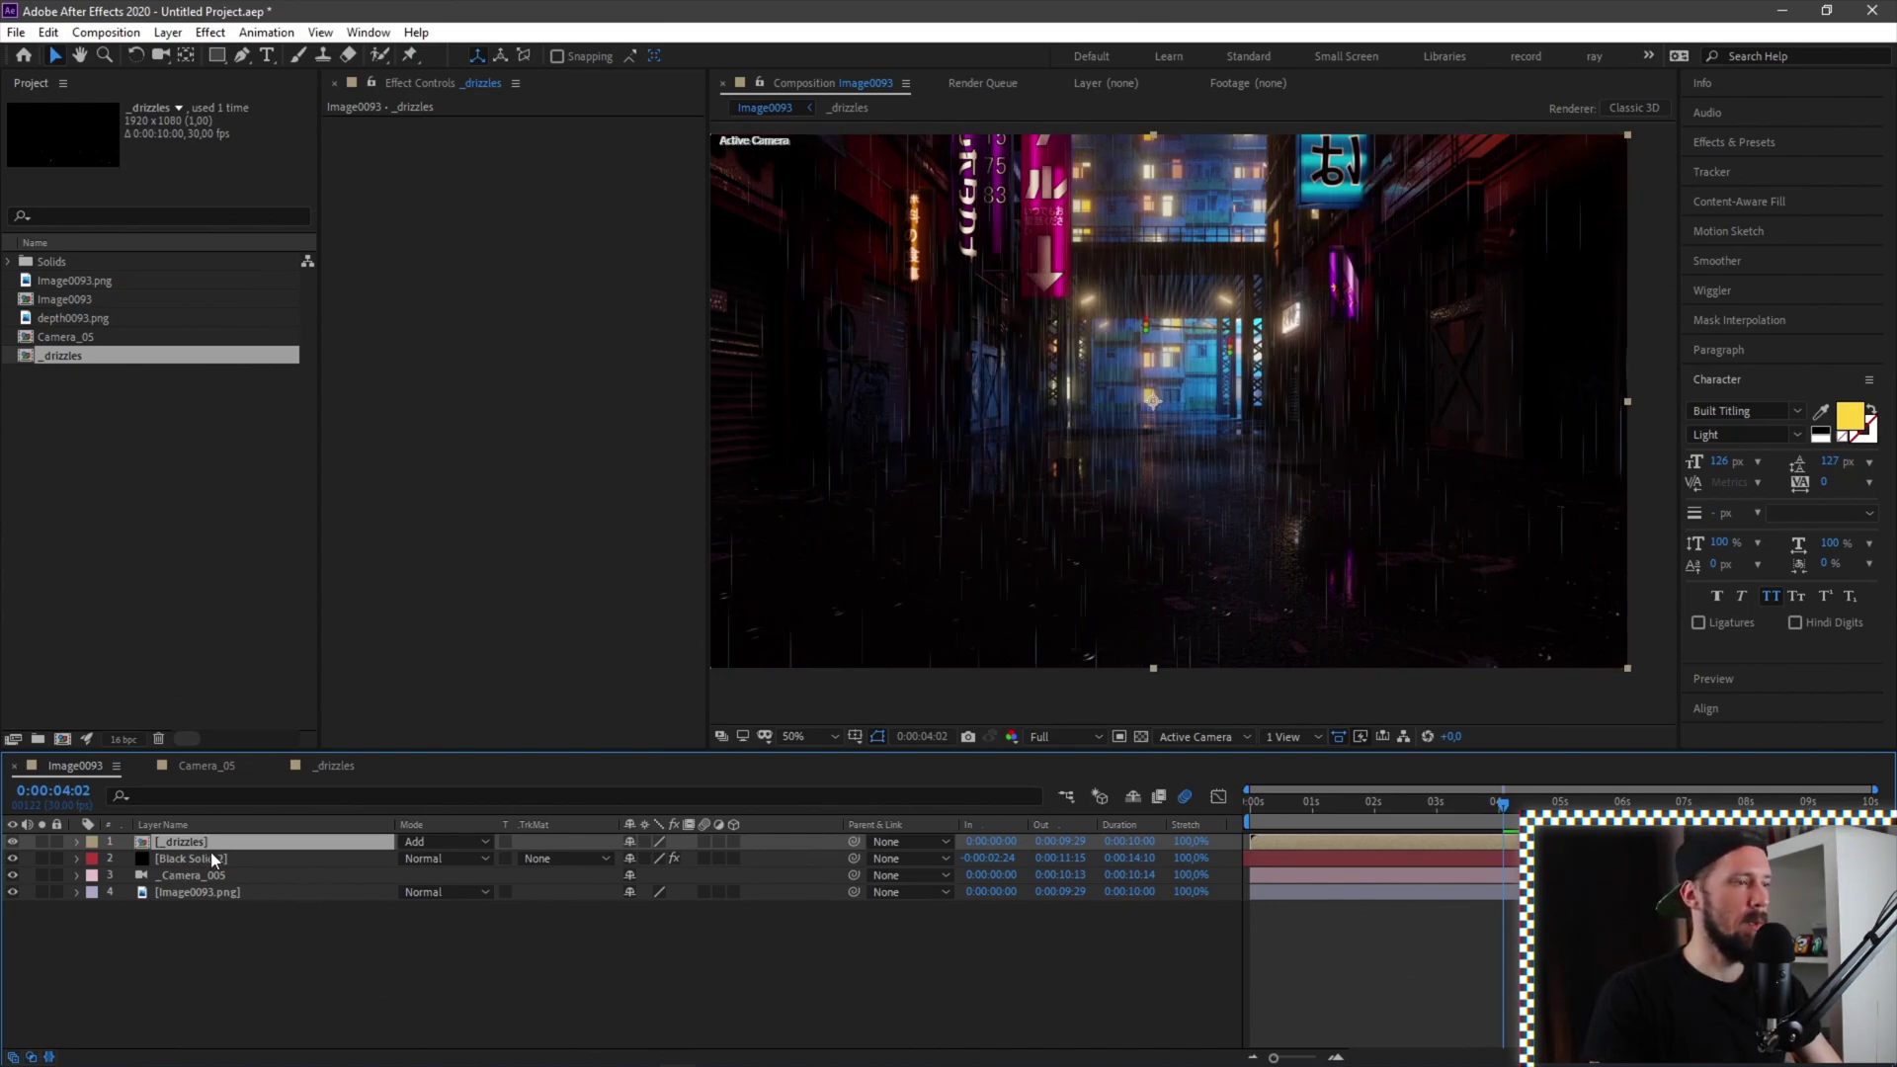
Set the CC Drizzle Longevity to 1 second on the gray solid inside the _drizzles composition
double_click(214, 842)
click(224, 875)
click(233, 841)
click(233, 859)
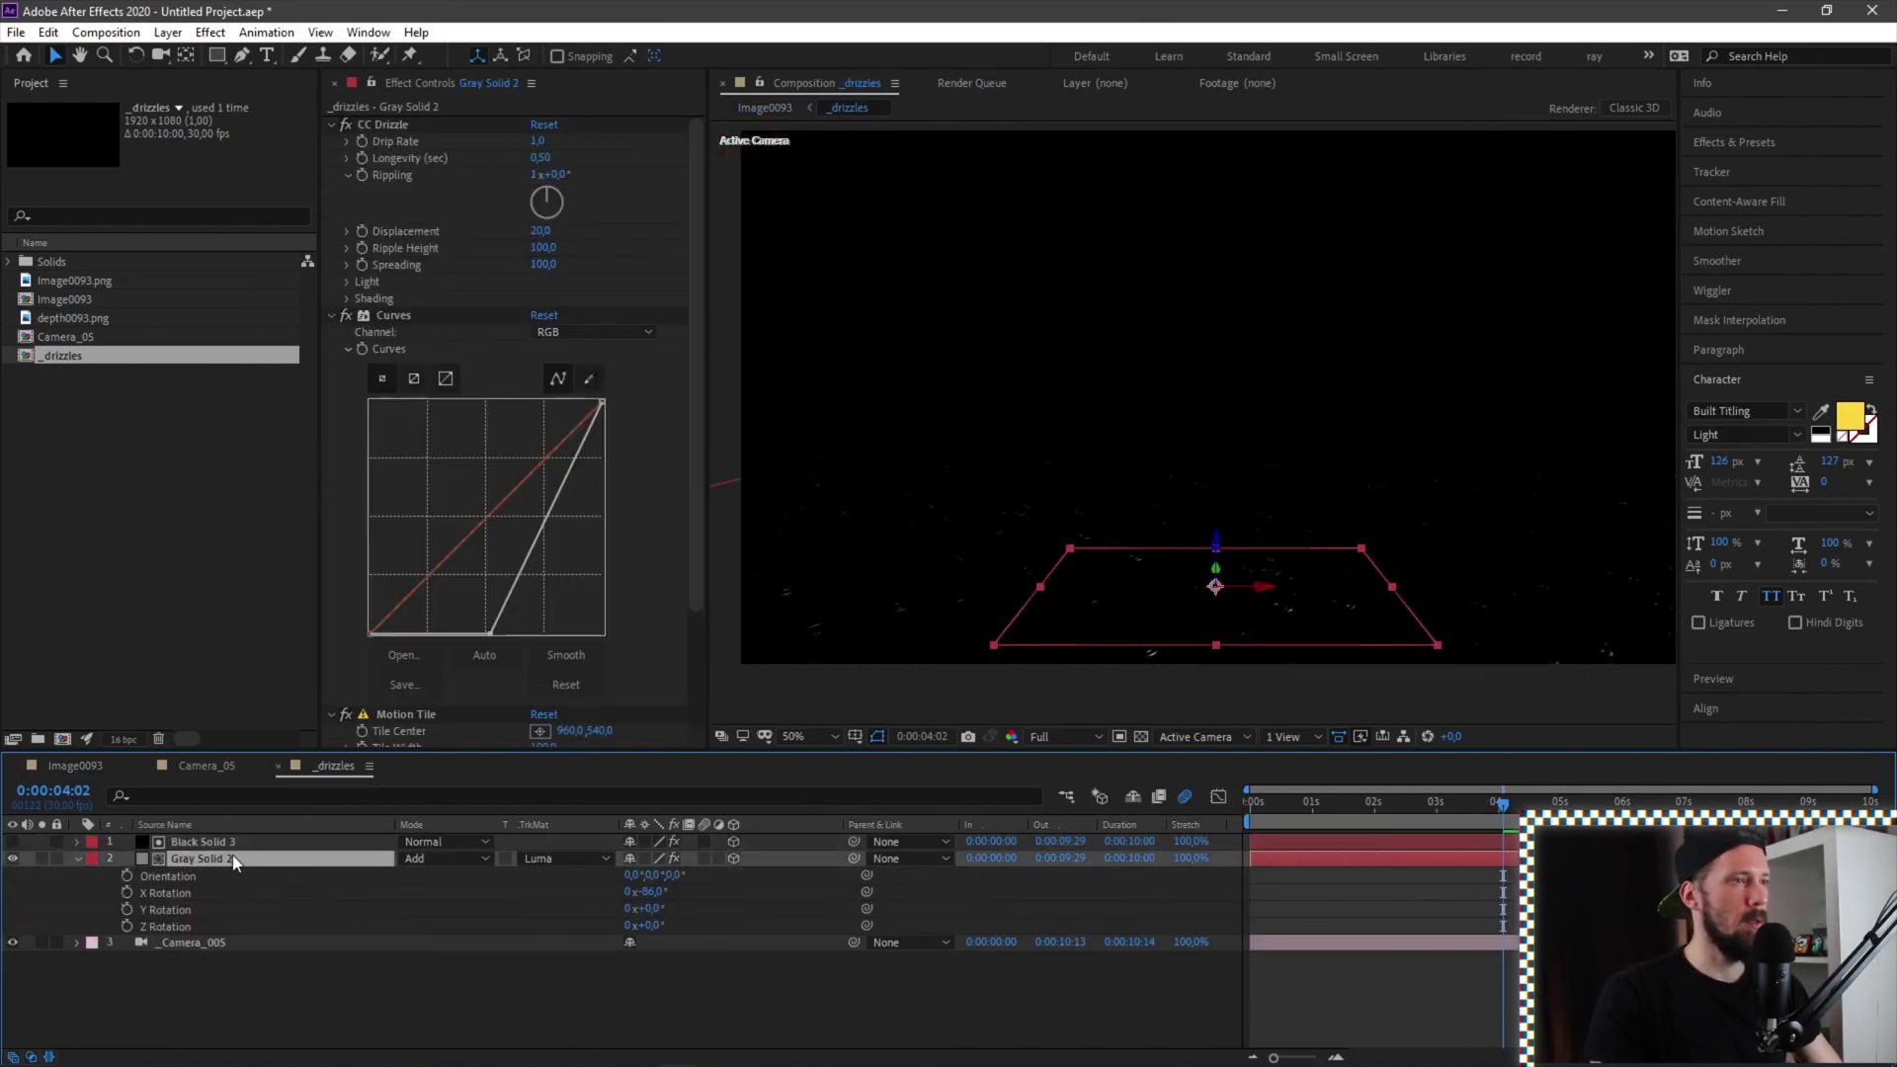
click(540, 156)
text(1)
key(Return)
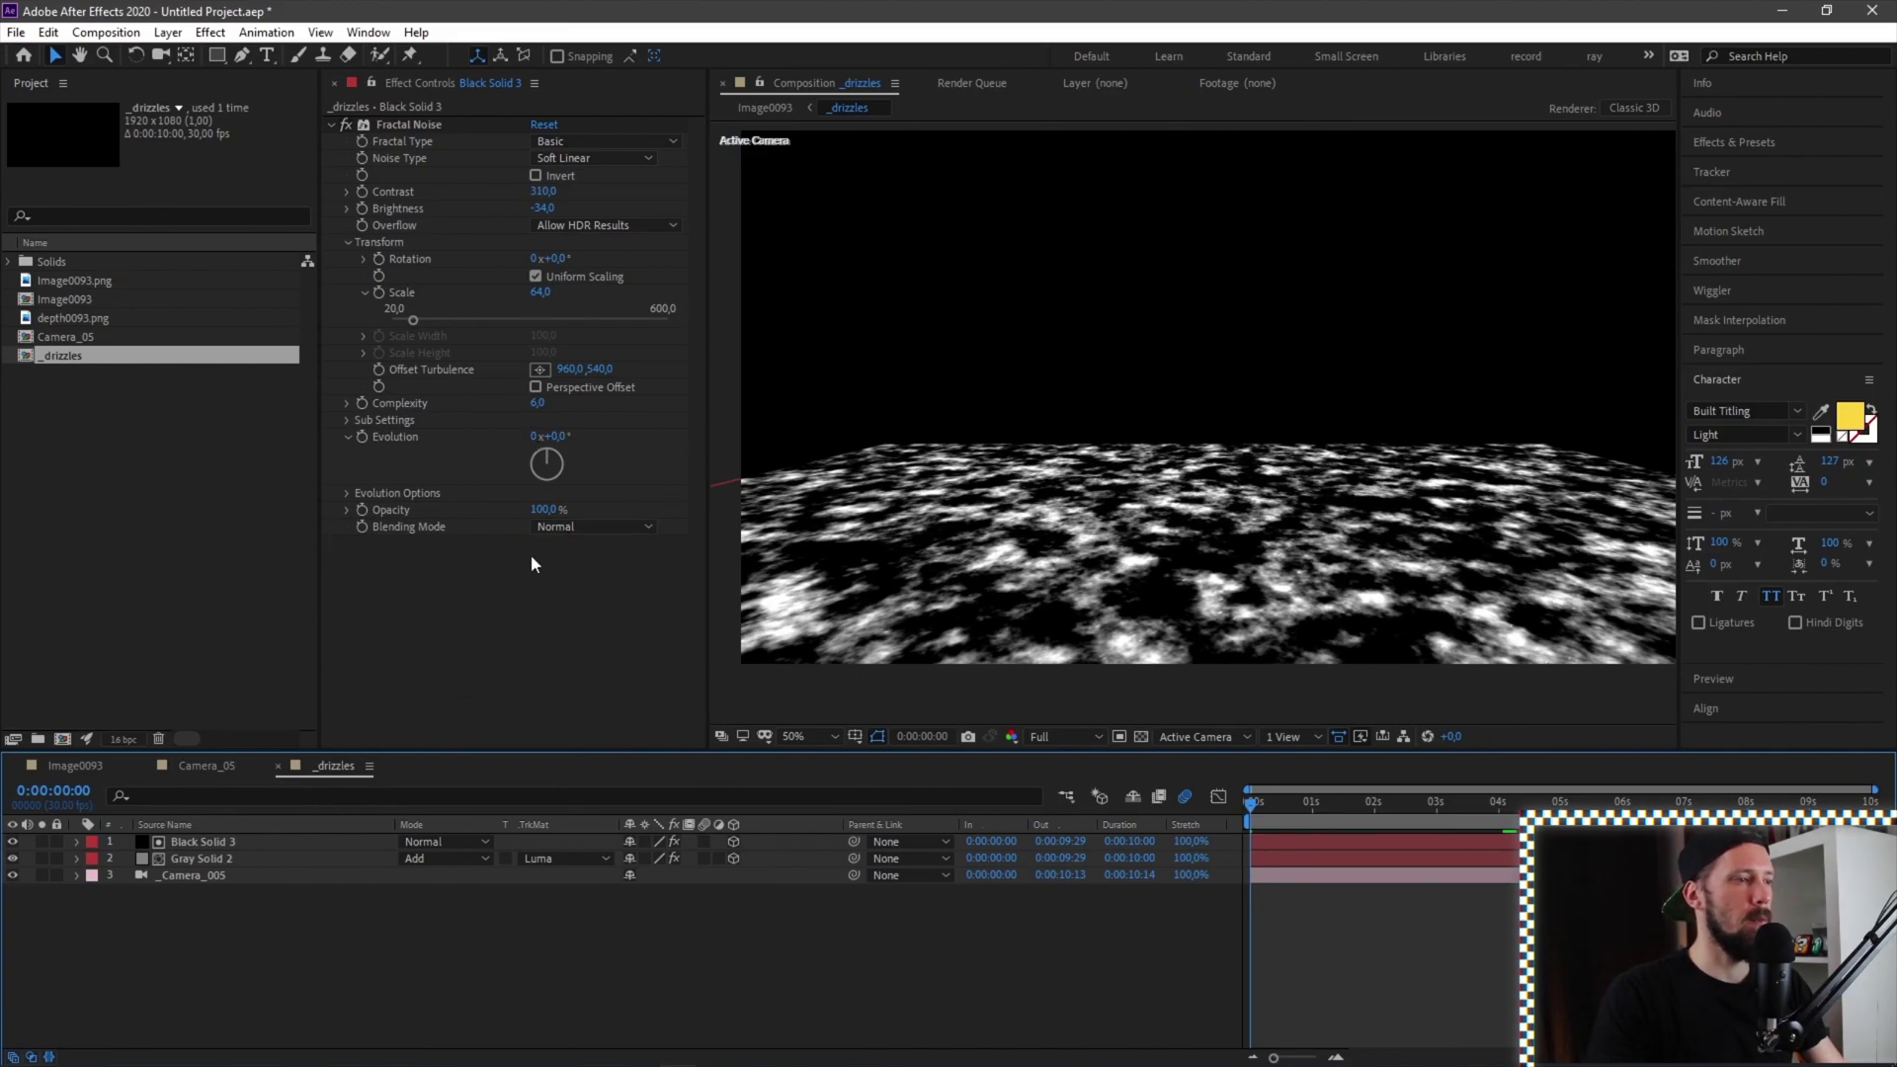
Try out the Fractal Noise Evolution on the black matte solid, then keyframe it at 0° on the first frame
drag(541, 436, 599, 449)
click(561, 436)
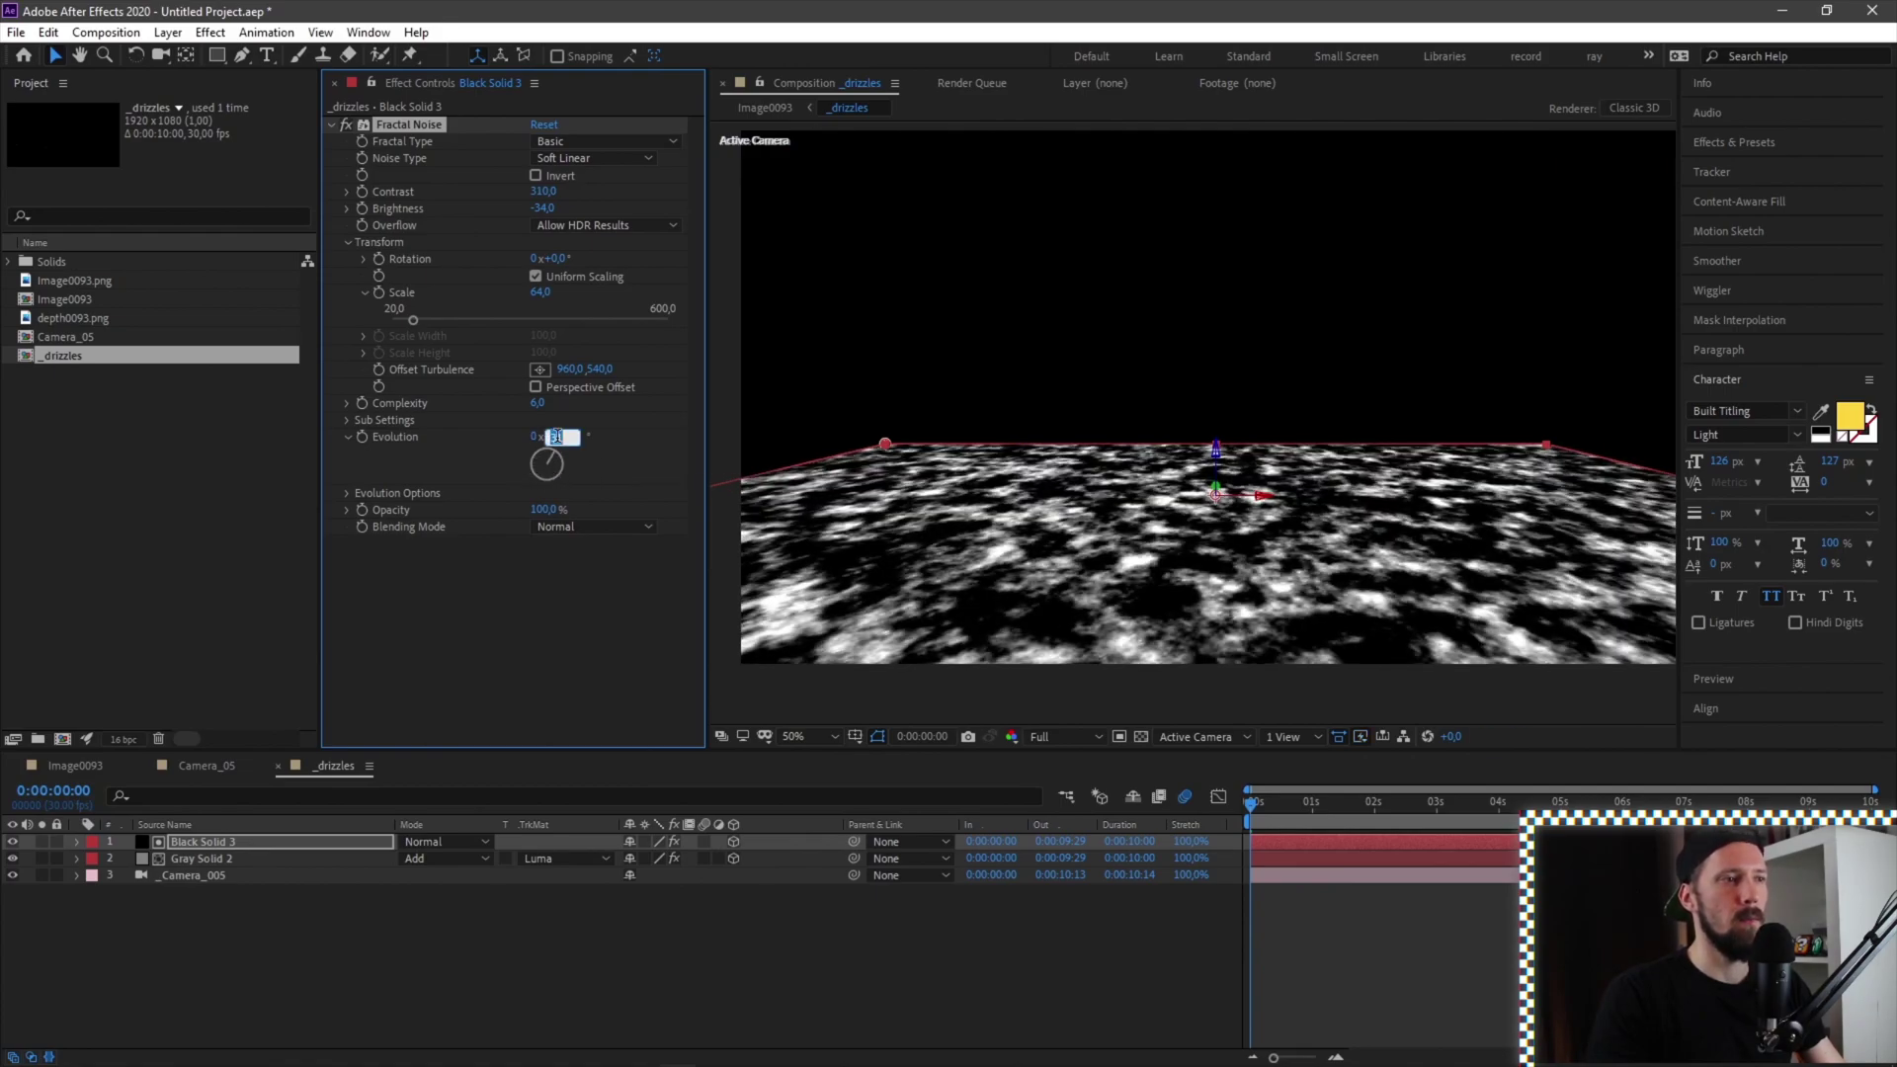
text(0)
key(Return)
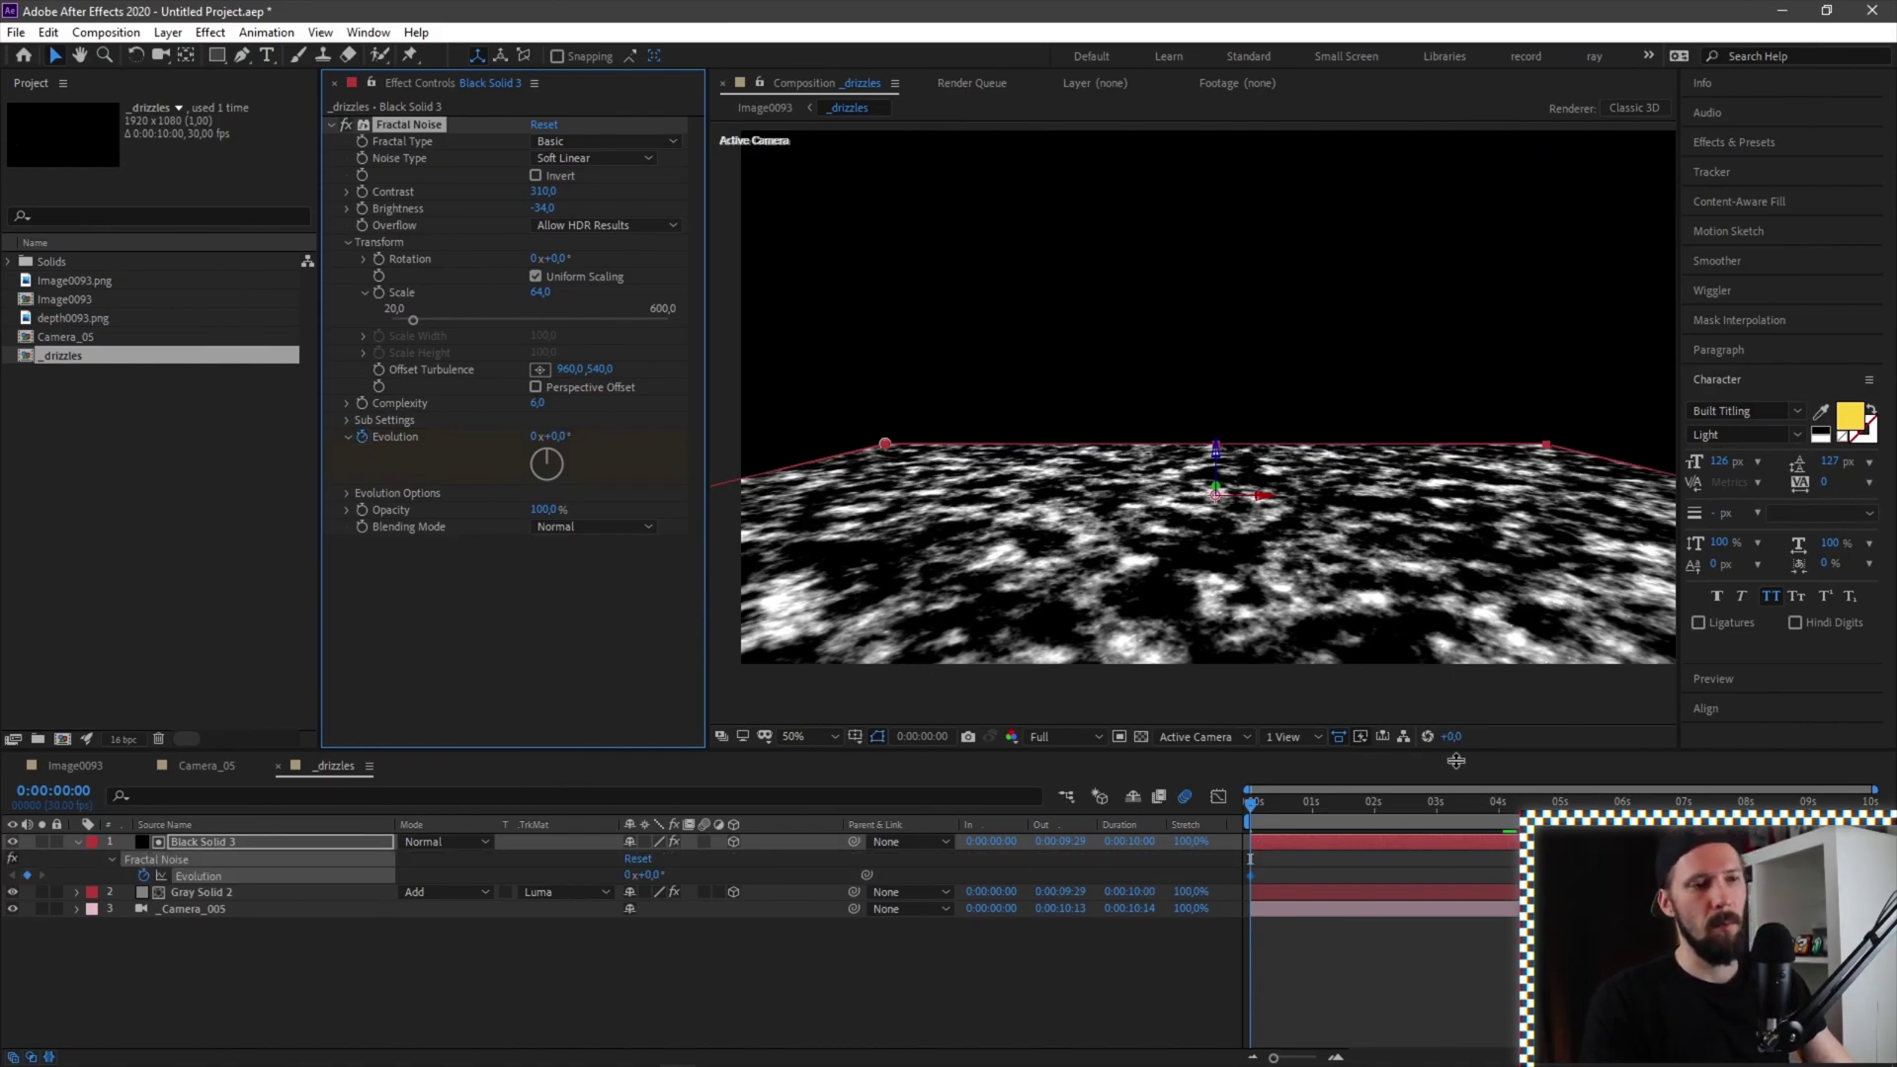
Add an Evolution keyframe of 4 revolutions at 0:00:10:00 on the black matte solid and check the animation
key(u)
key(End)
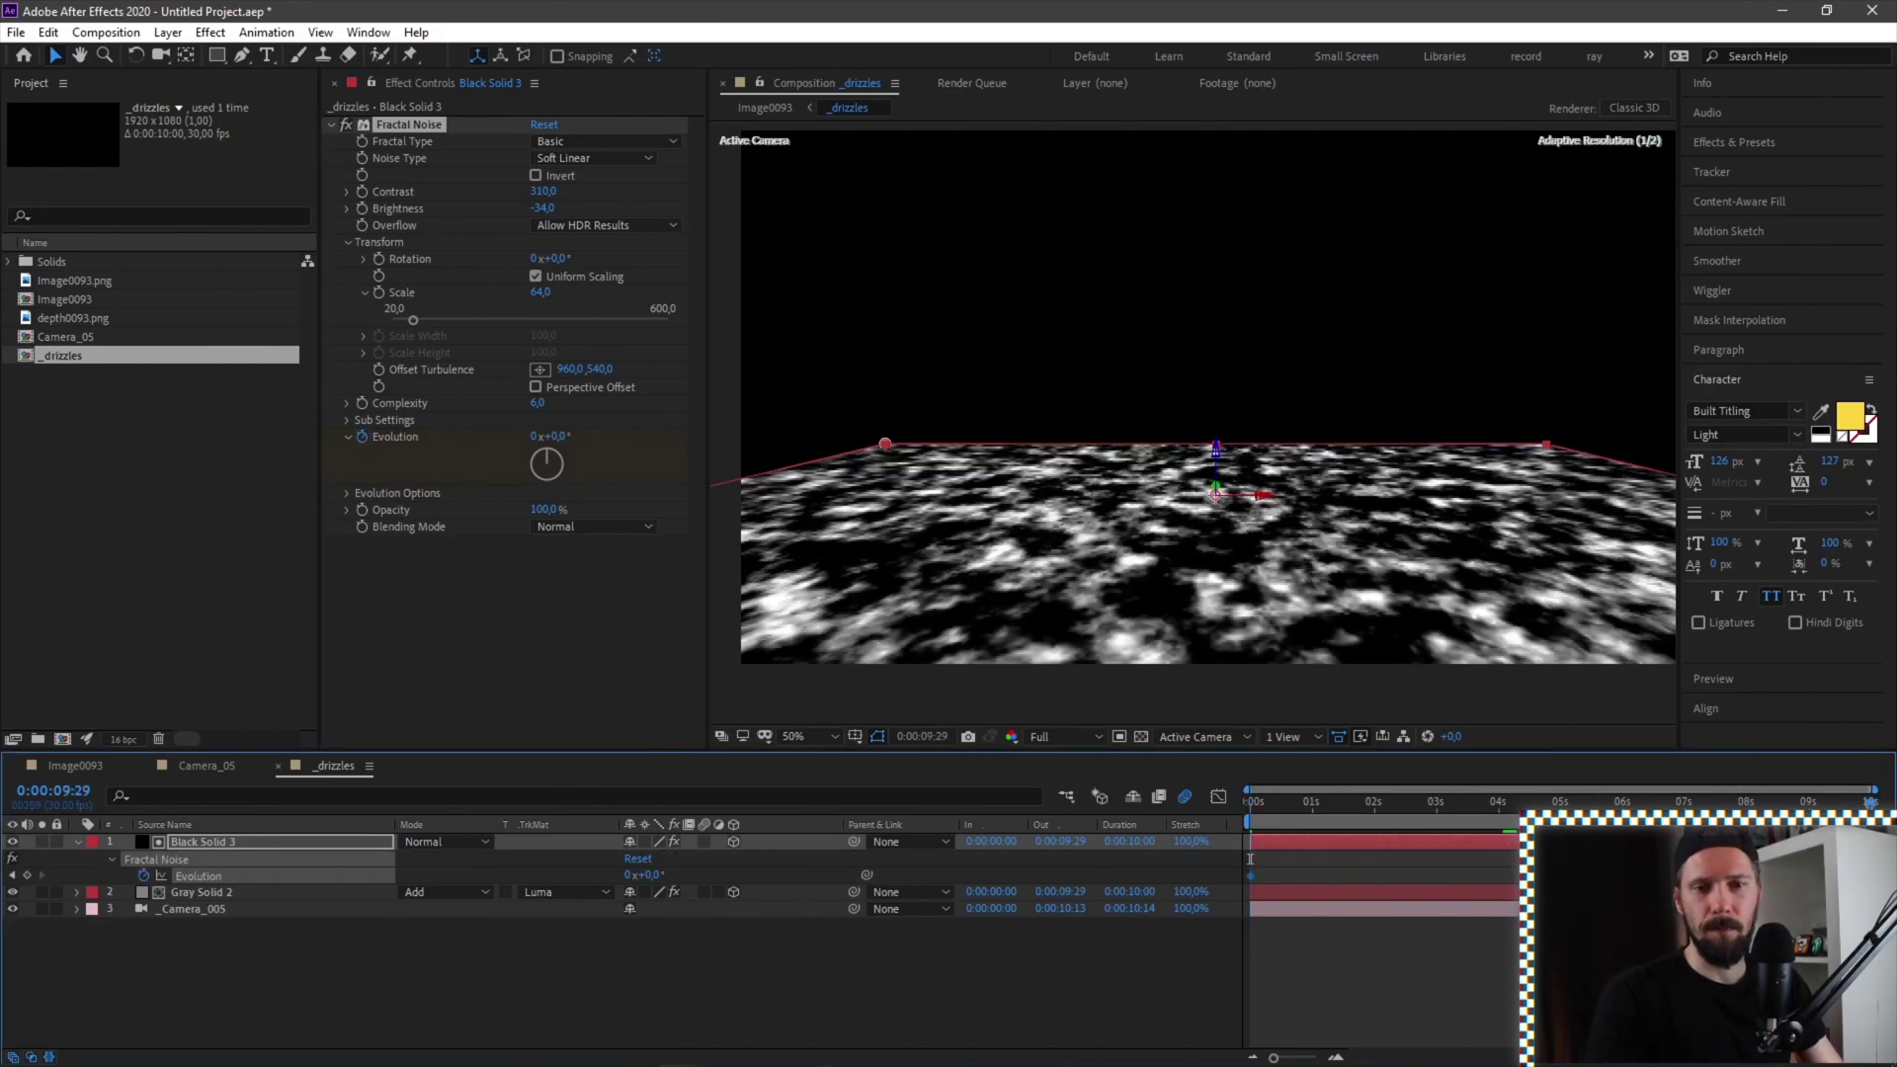
key(Page_Down)
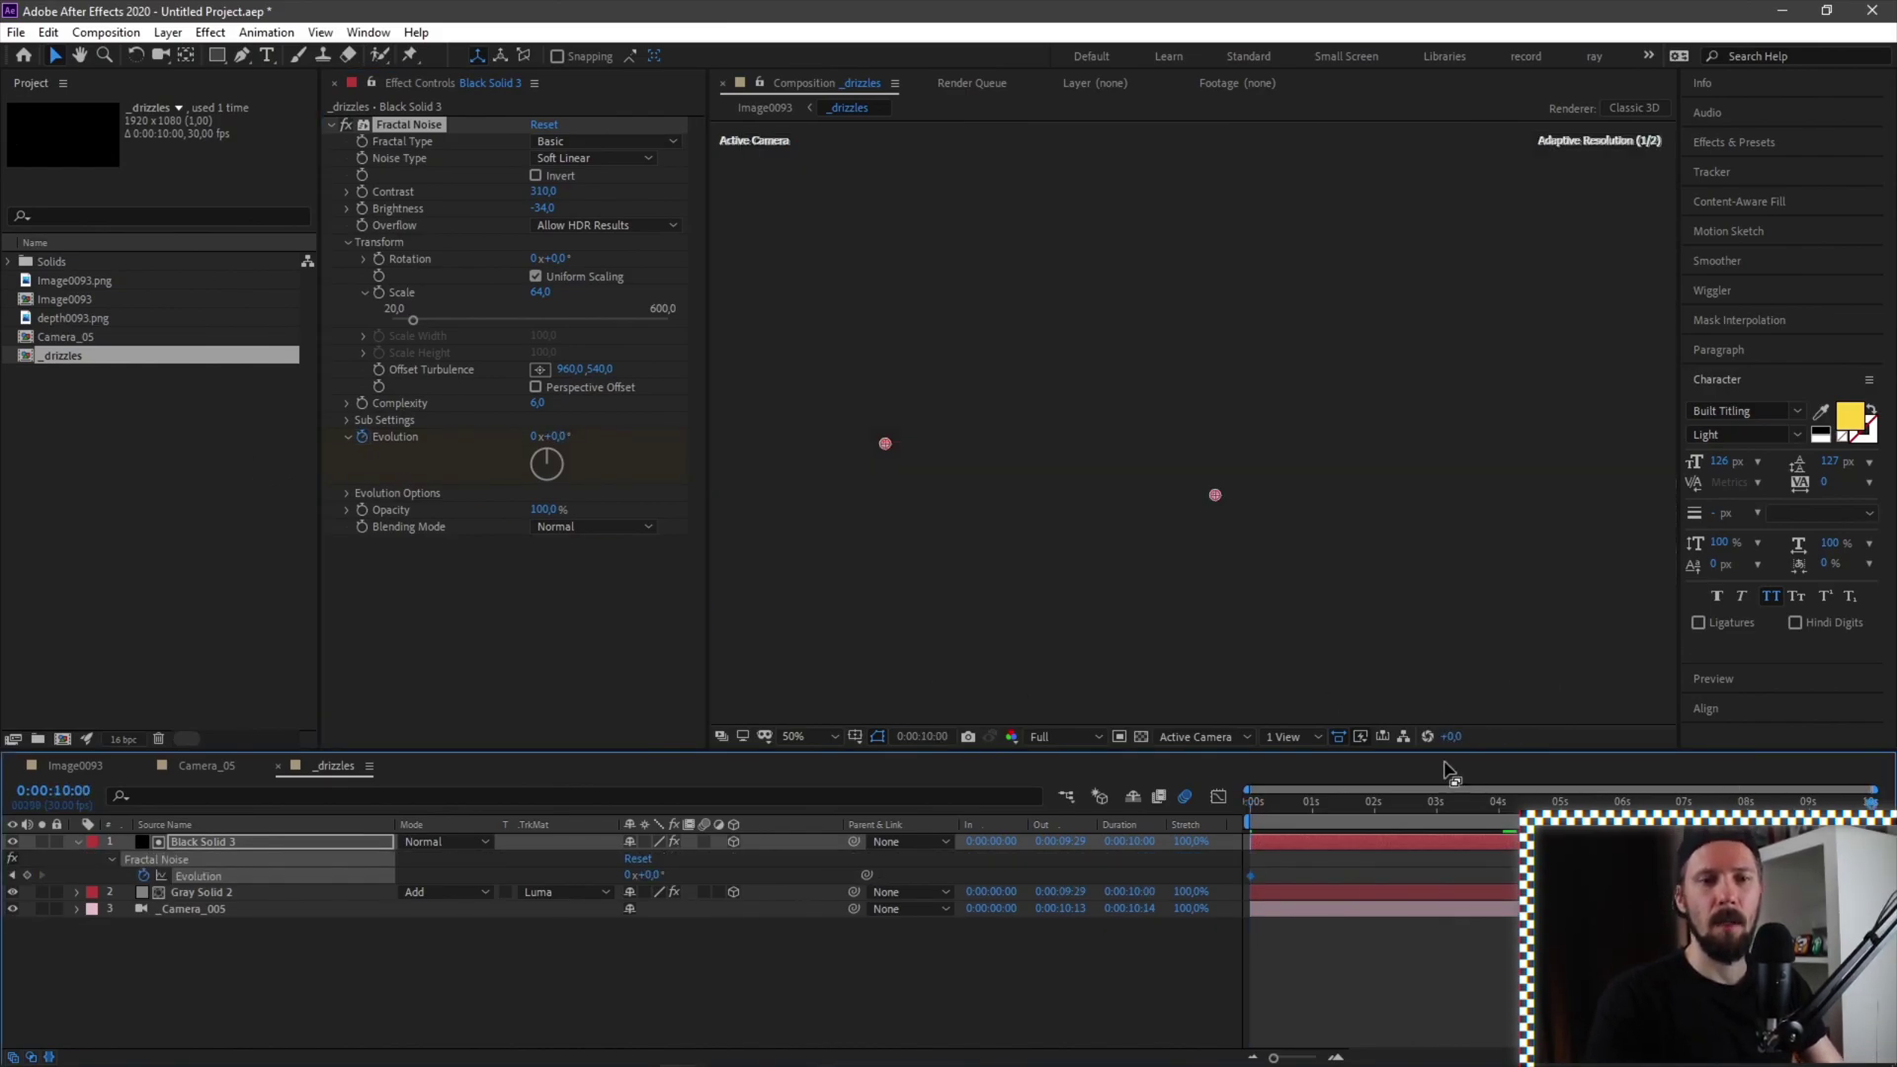
click(632, 872)
text(4)
key(Return)
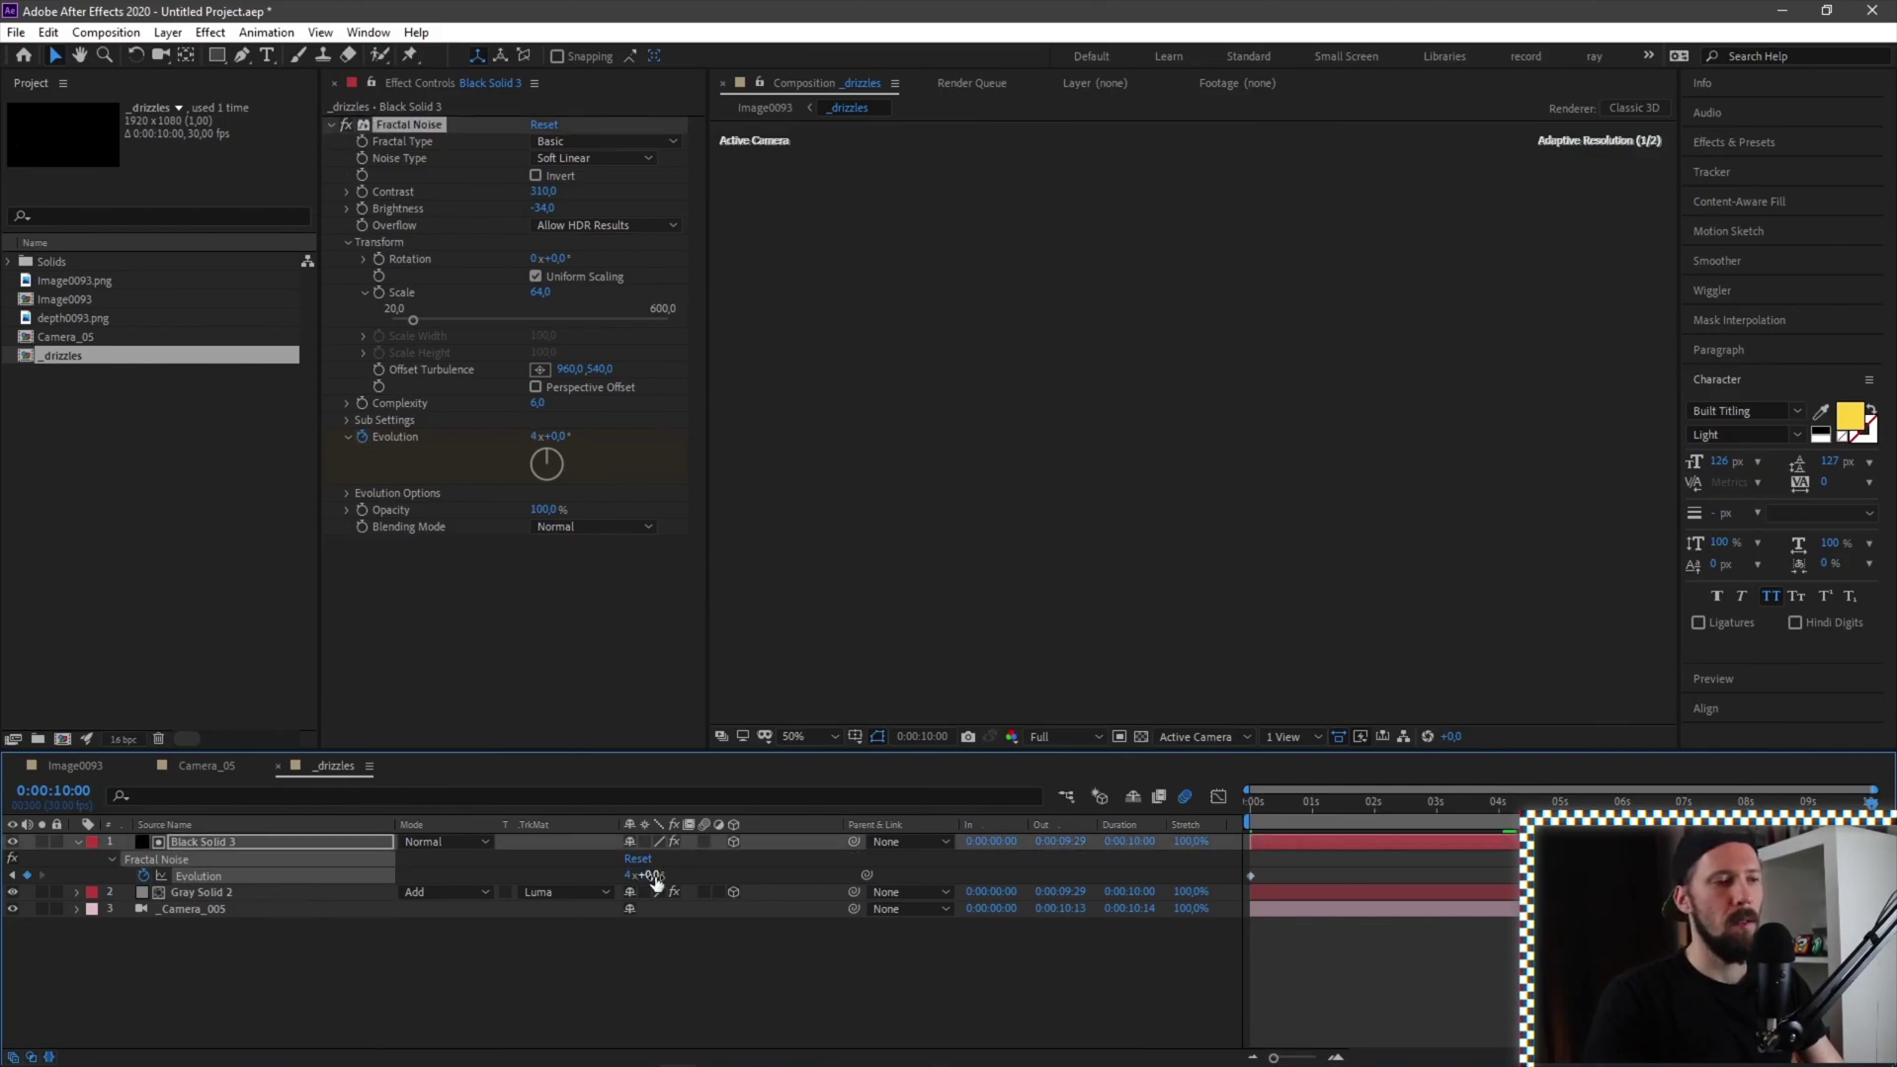
key(F2)
drag(1868, 804, 1340, 848)
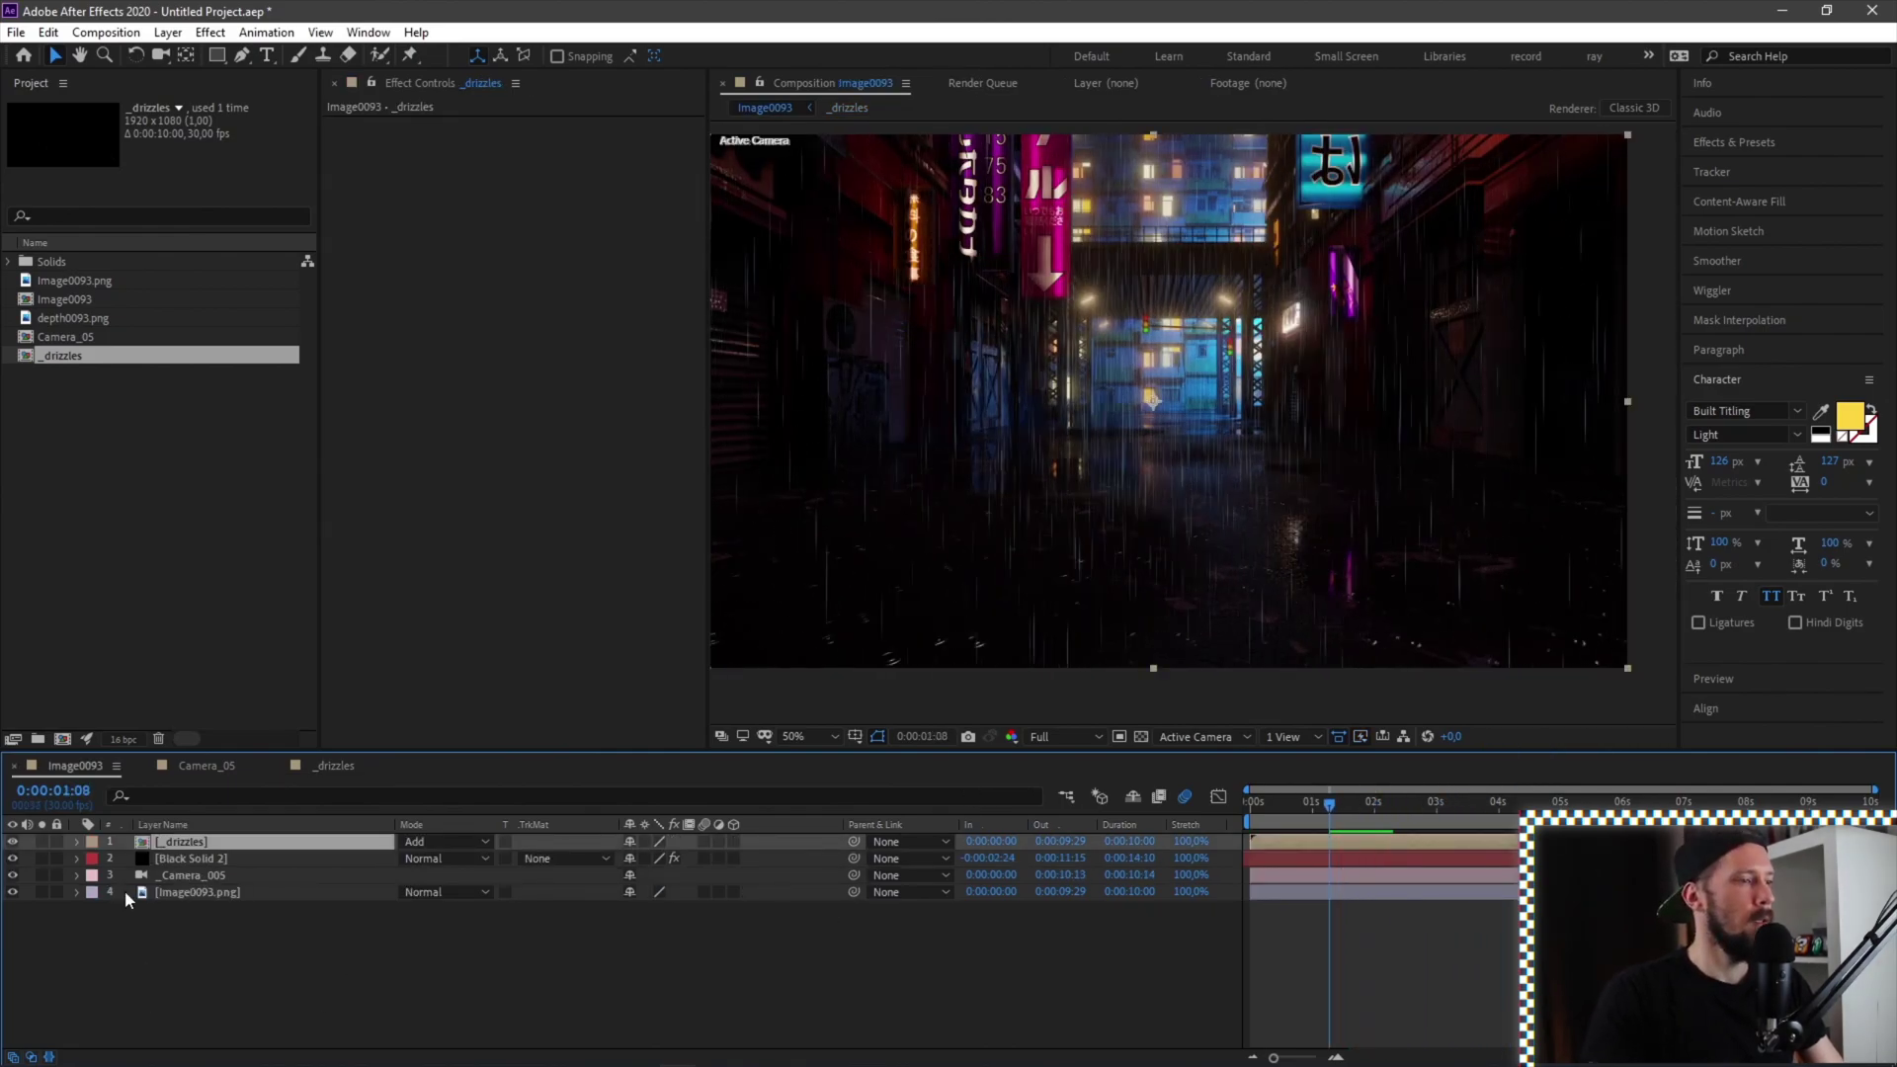
Set the CC Particle World Birth Rate to 0.5 on the rain layer Black Solid 2 in the Image0093 composition
click(156, 861)
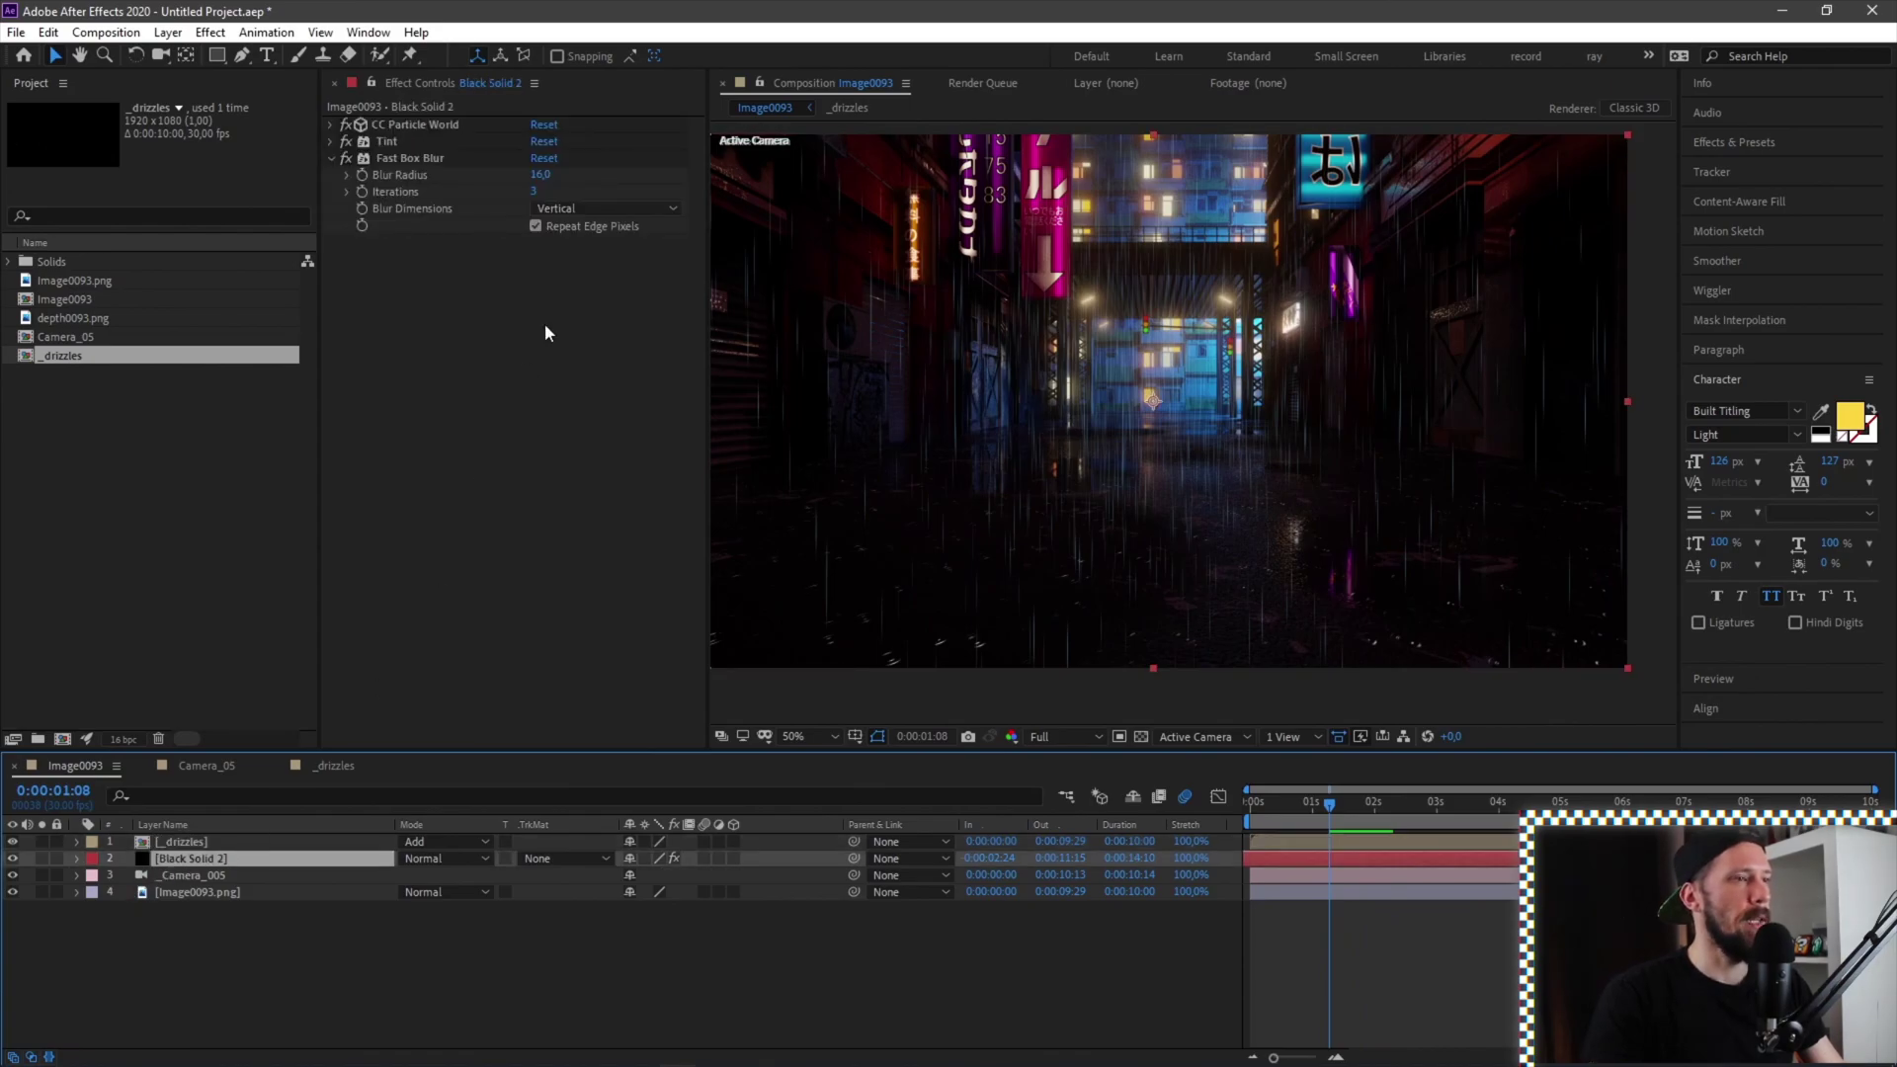
click(332, 124)
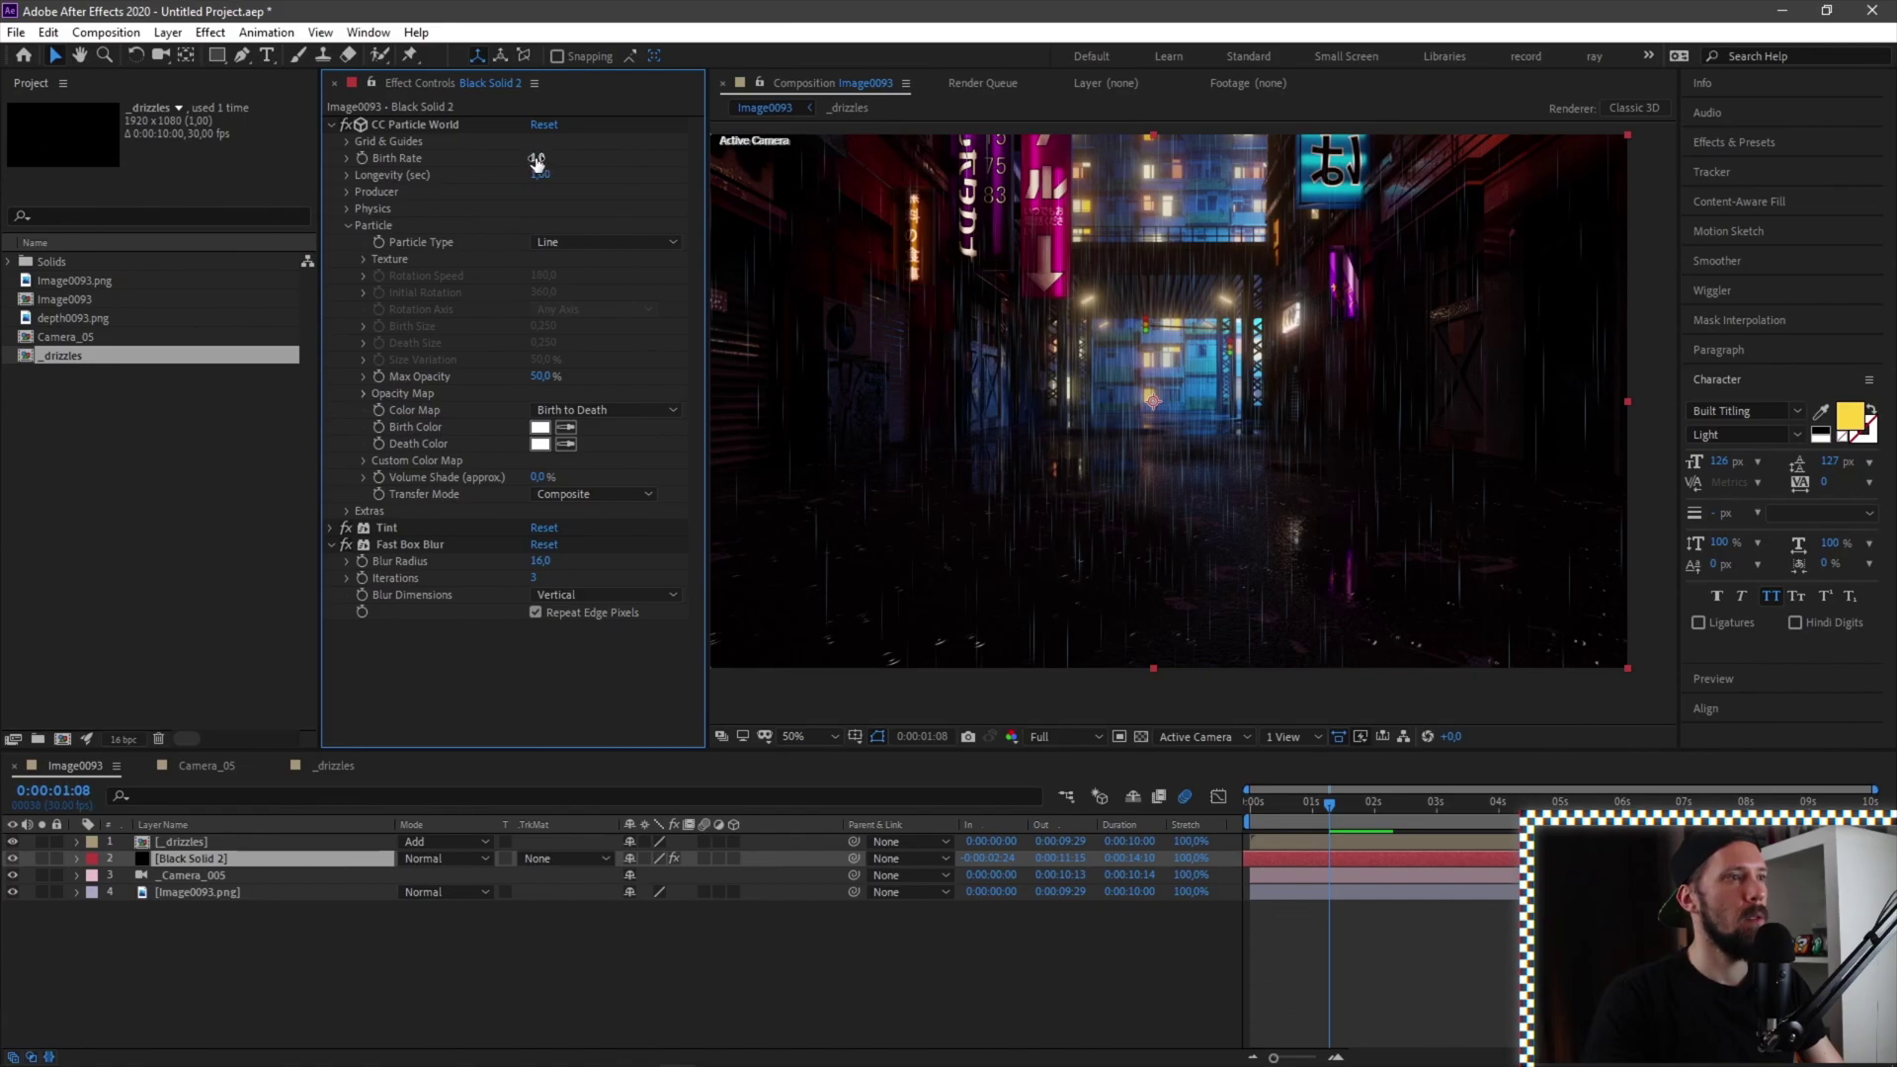
click(536, 159)
key(Return)
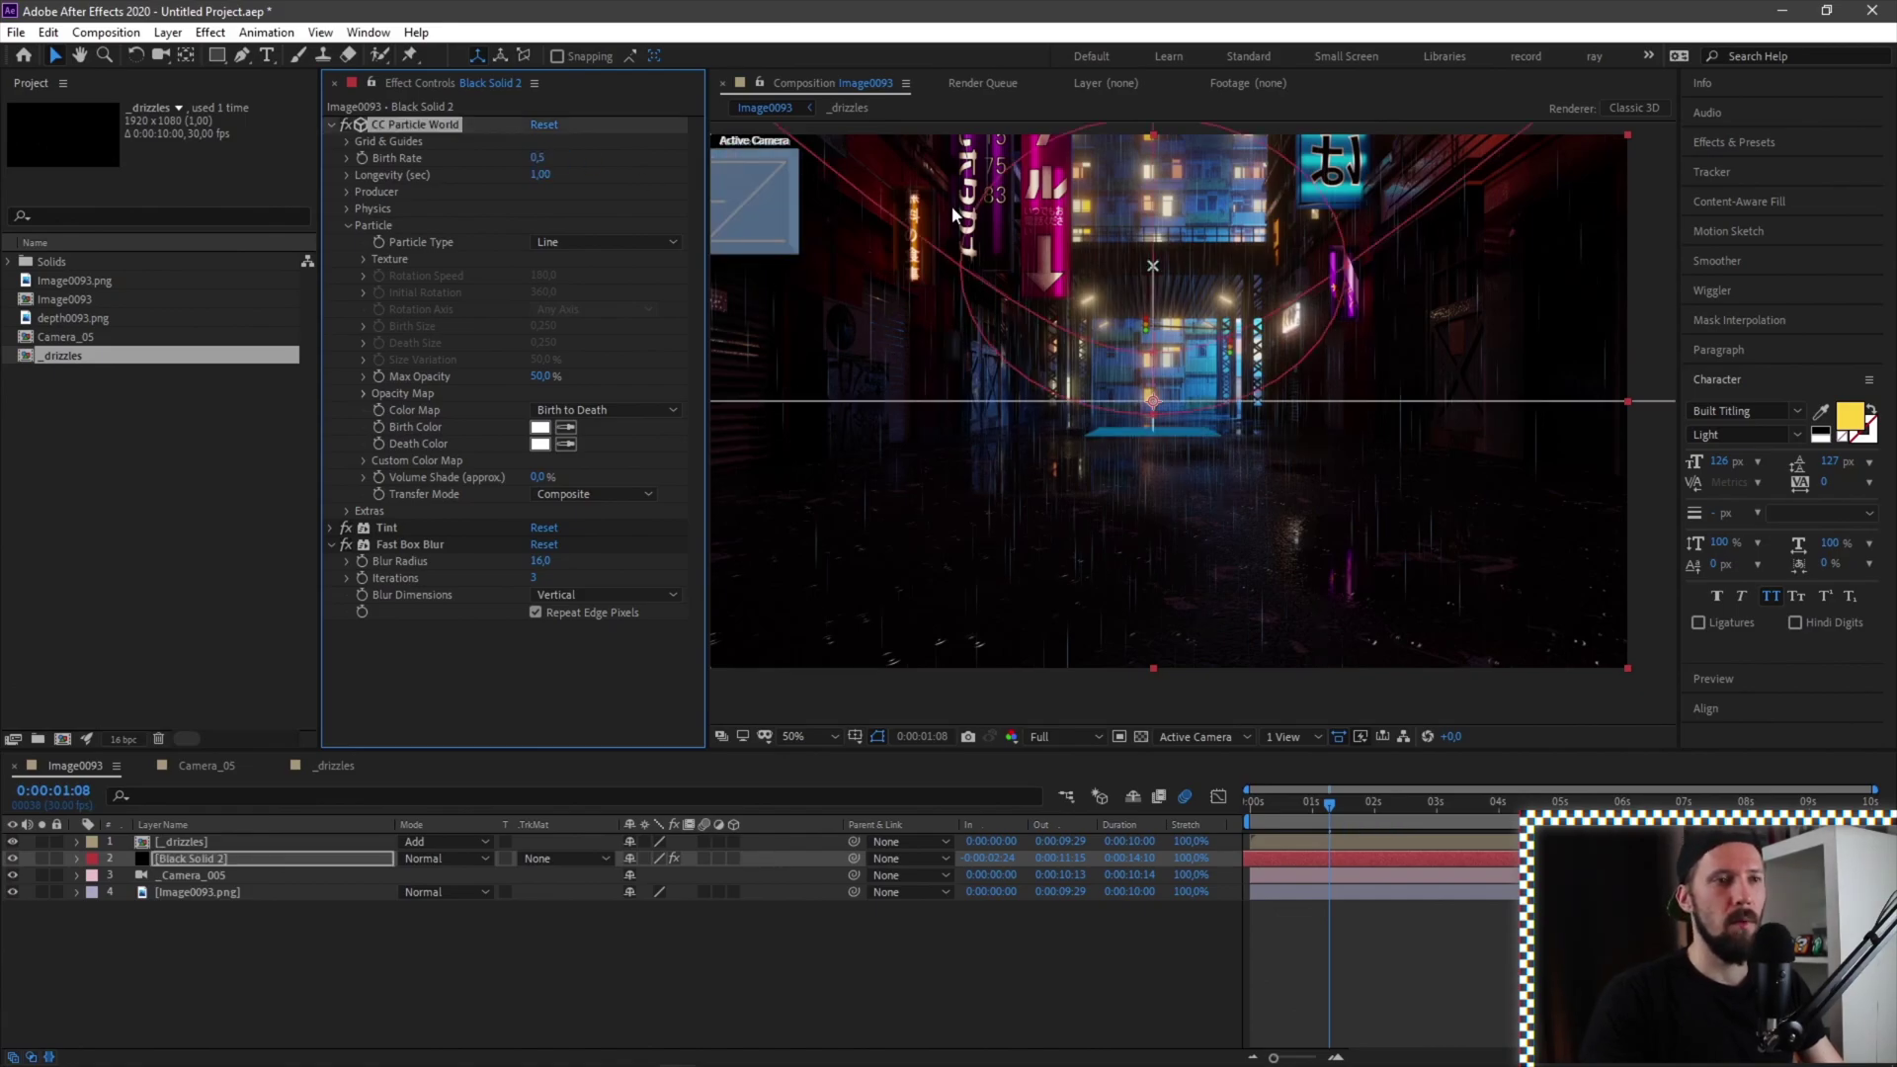
click(772, 991)
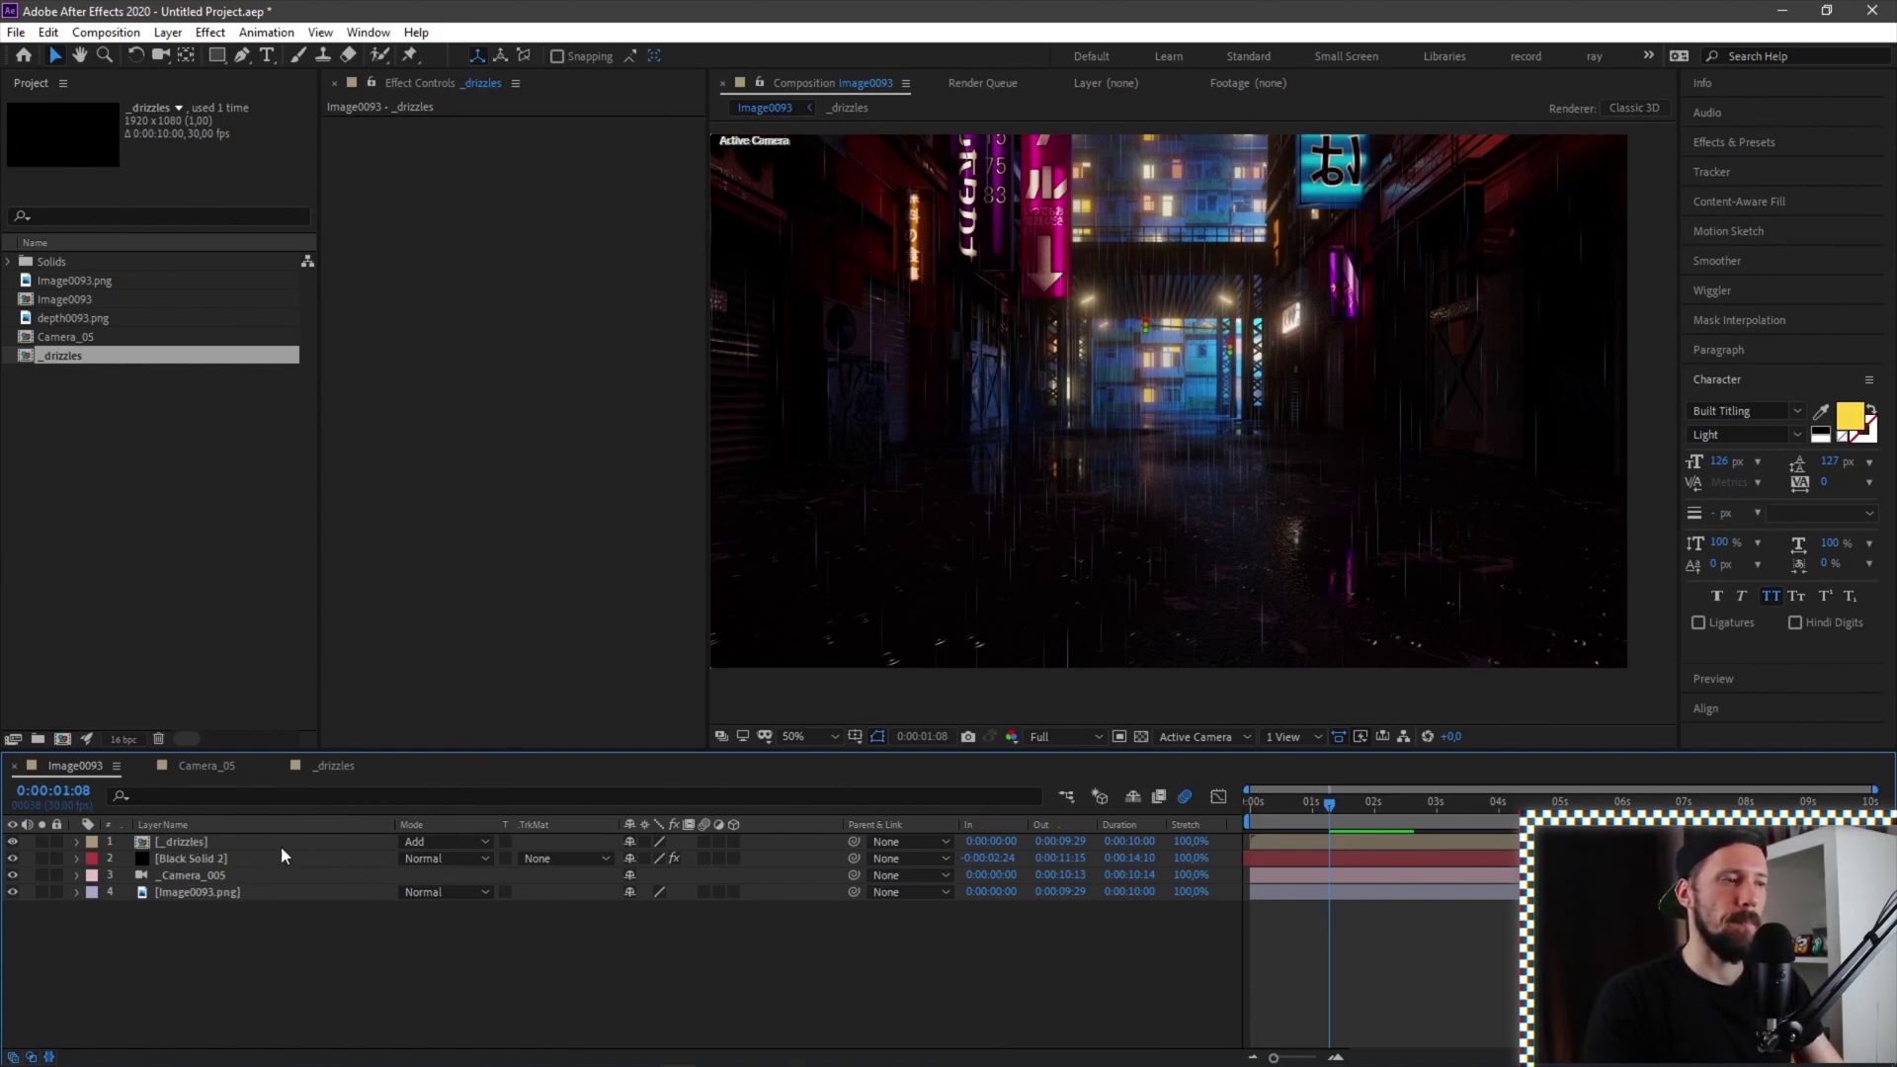
Apply a Tint effect to the _drizzles layer
click(203, 841)
key(ctrl+space)
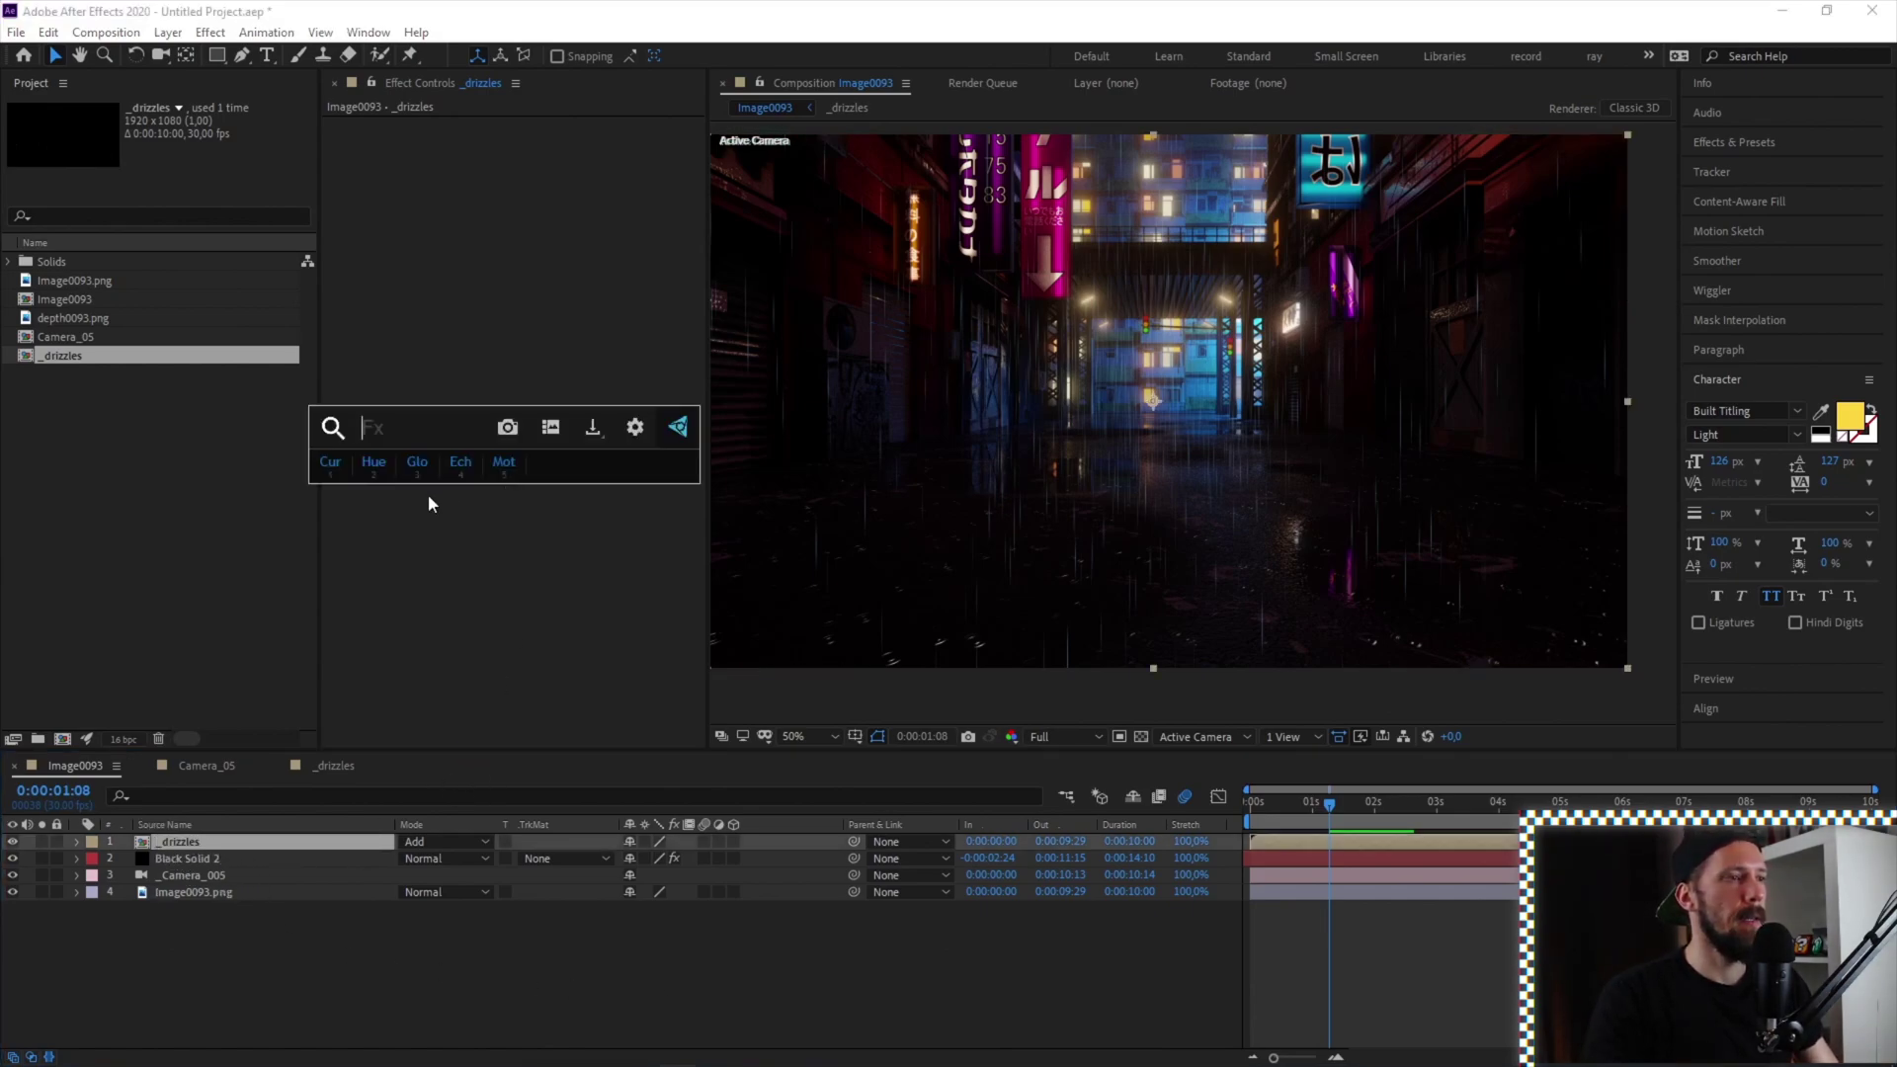
text(tint)
key(Return)
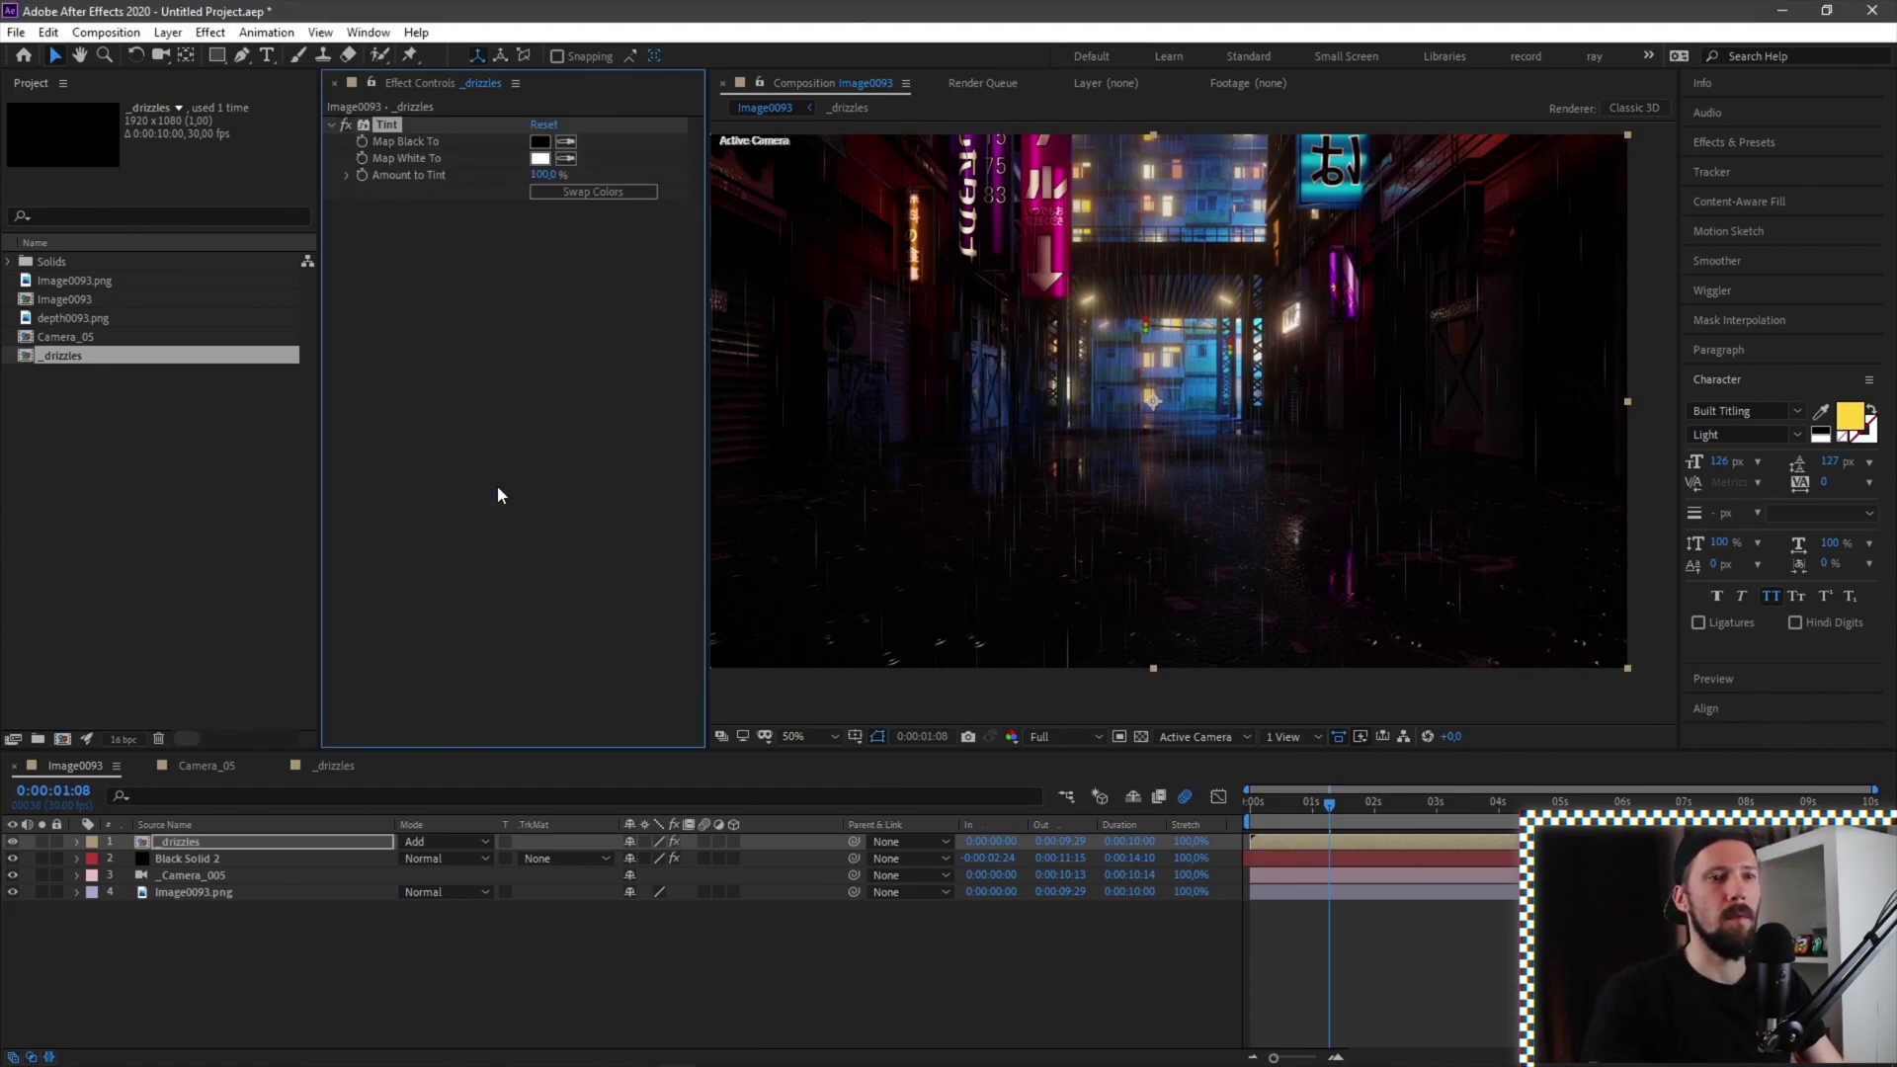
Map the white of the _drizzles layer's Tint to a light blue and preview the composition
click(541, 159)
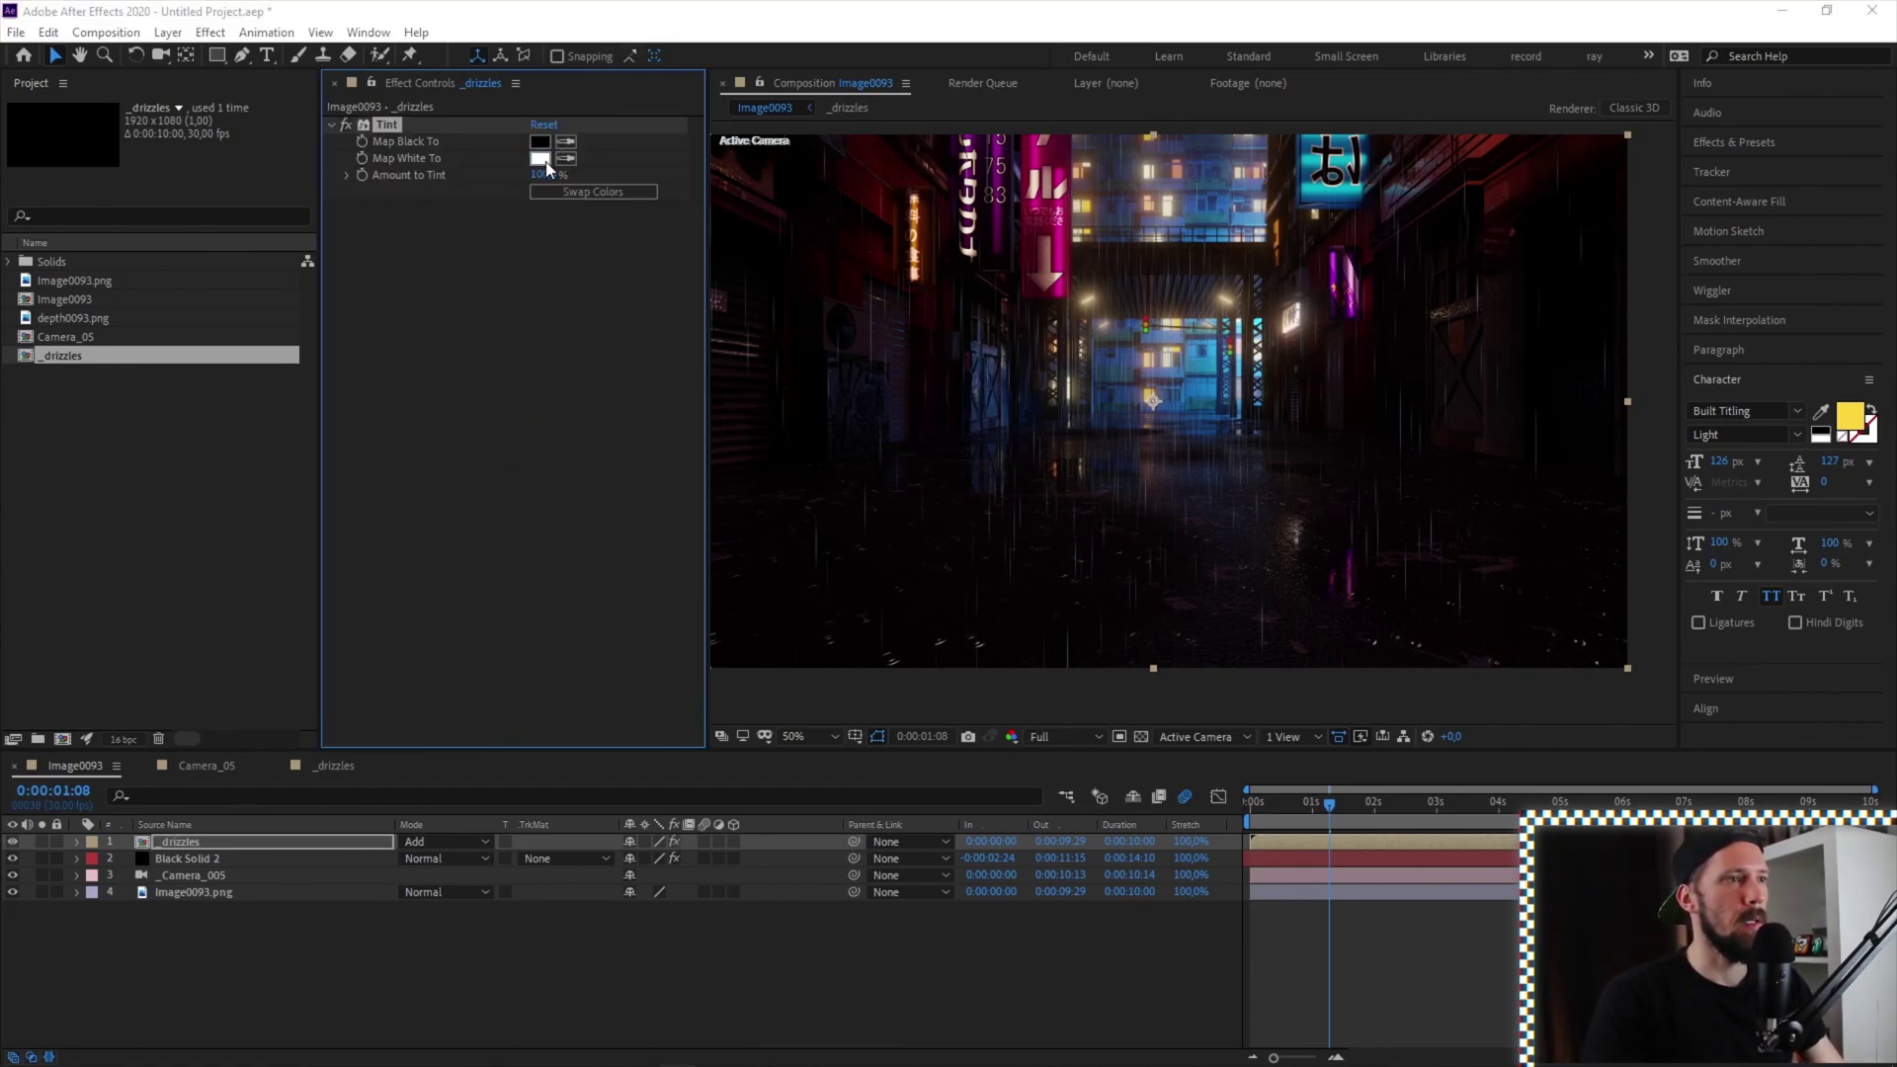
drag(302, 182, 302, 156)
drag(118, 75, 148, 36)
click(460, 52)
click(530, 394)
key(space)
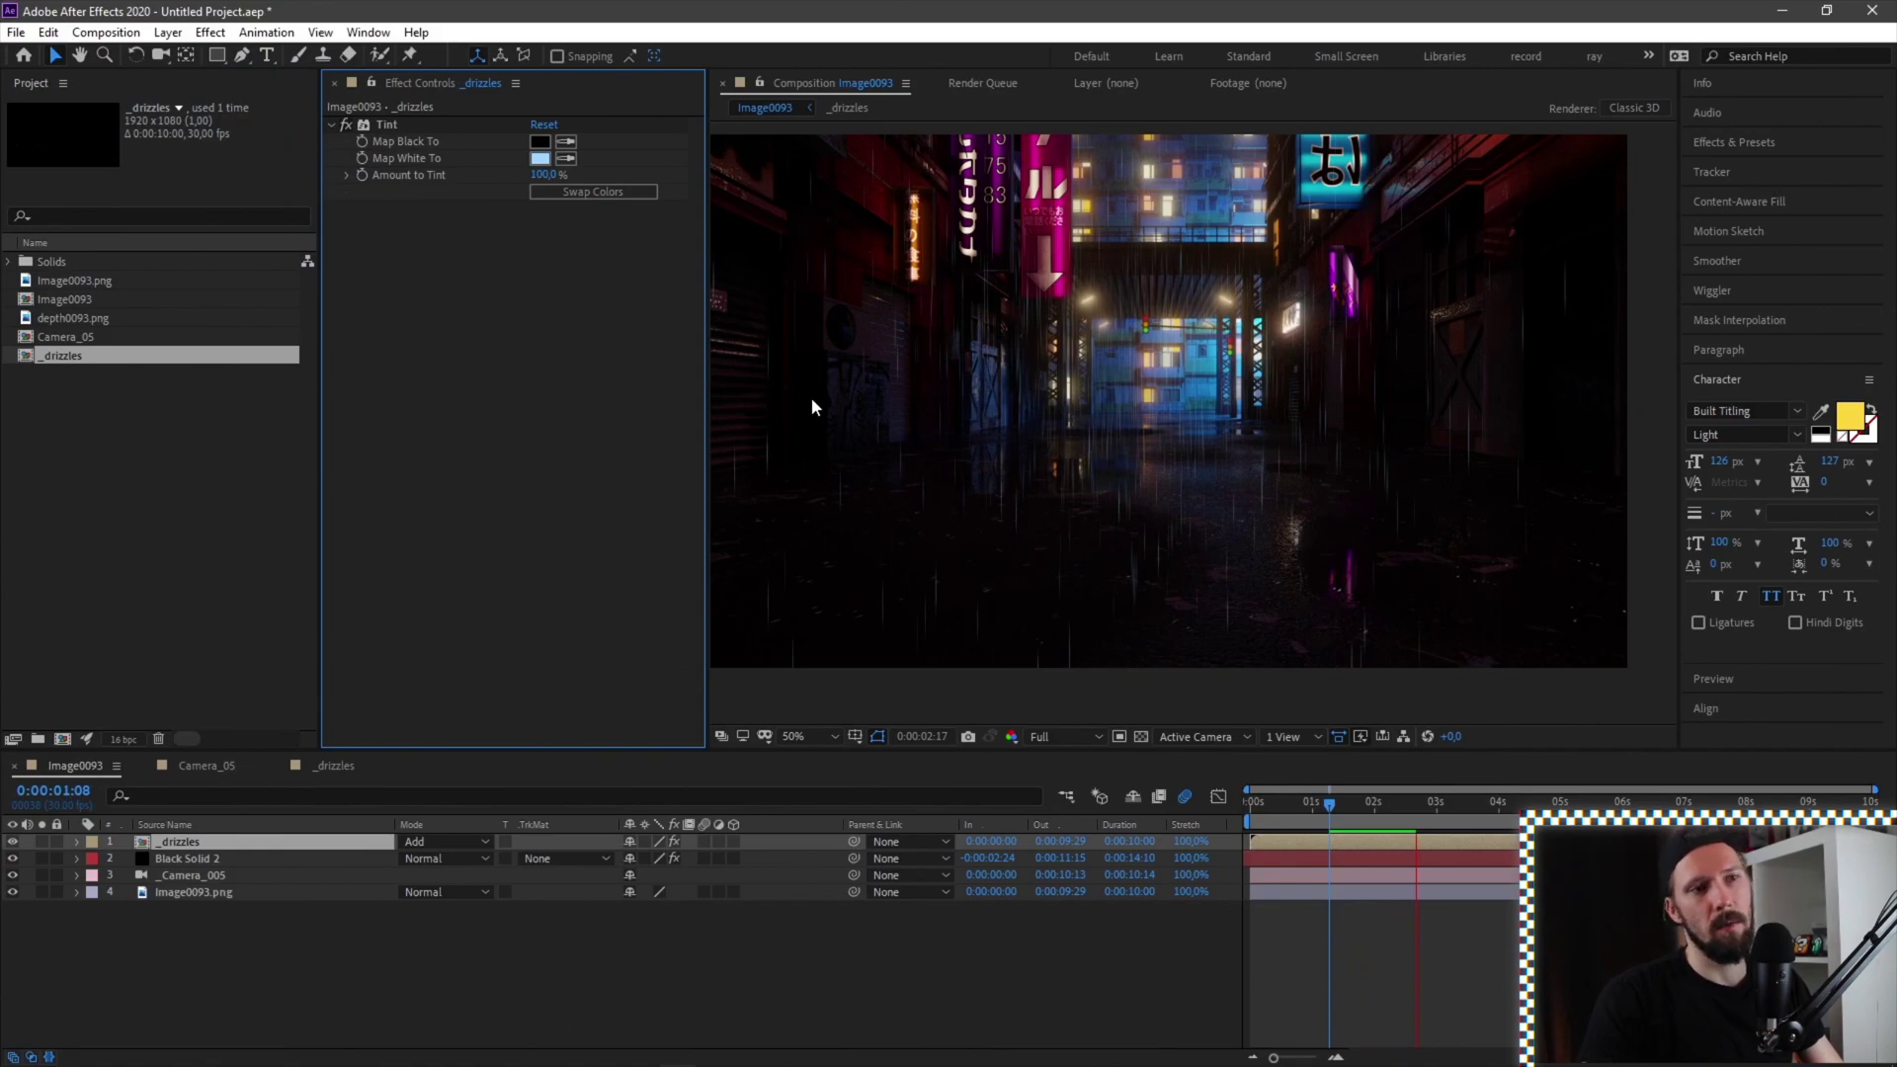